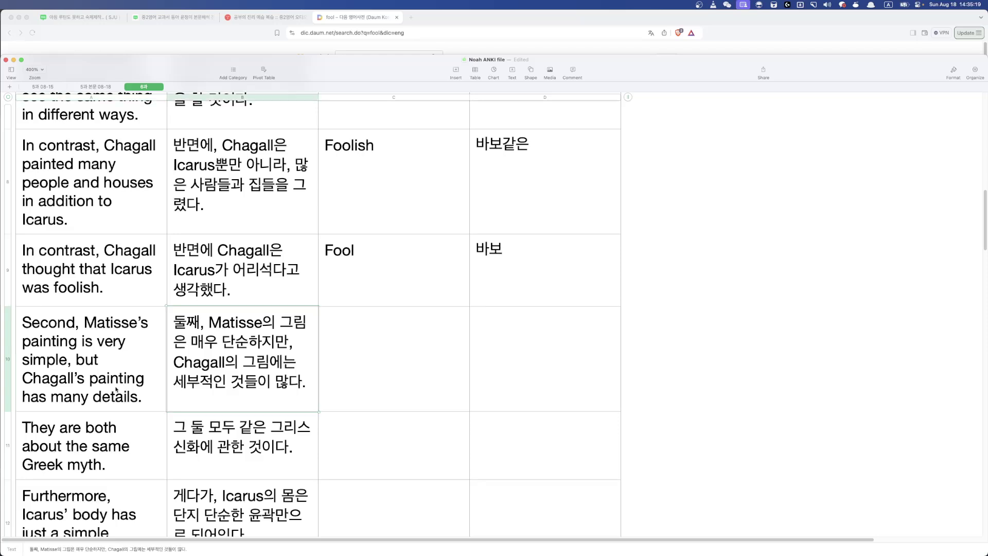
# - Add the vocabulary words Greek and Myth to column C, in rows 10 and 11
pyautogui.click(109, 423)
pyautogui.scroll(-3, 251, 405)
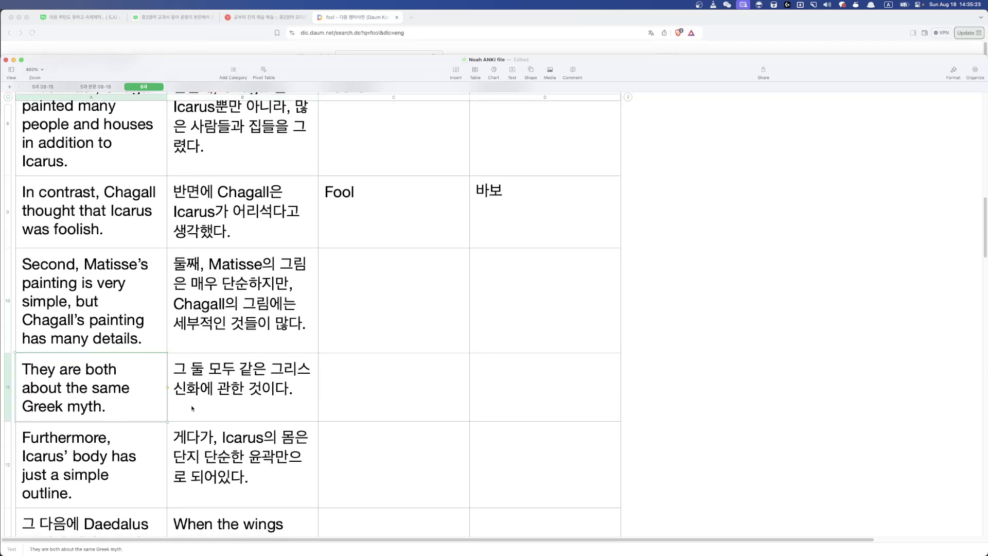
pyautogui.scroll(-3, 70, 446)
pyautogui.click(399, 242)
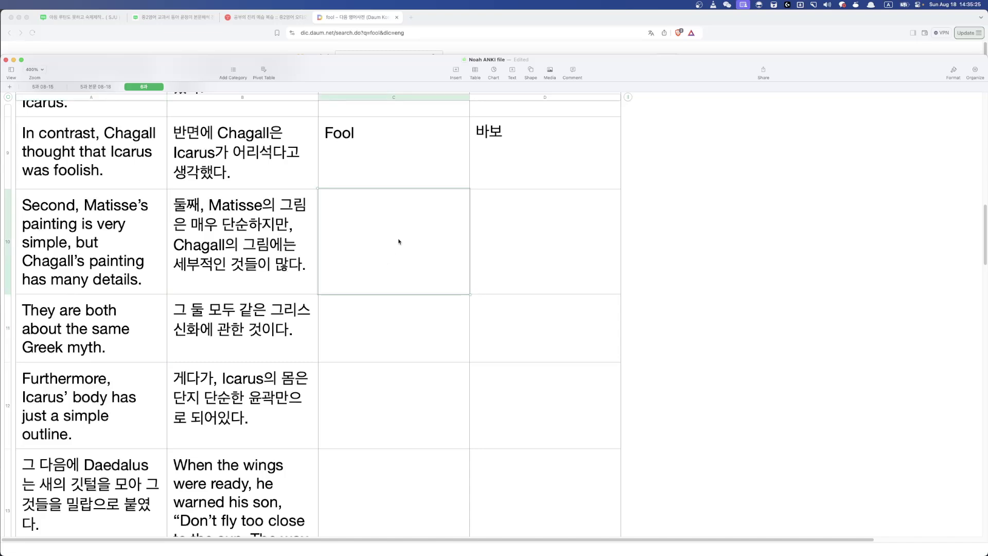
pyautogui.write('Greek')
pyautogui.press('Return')
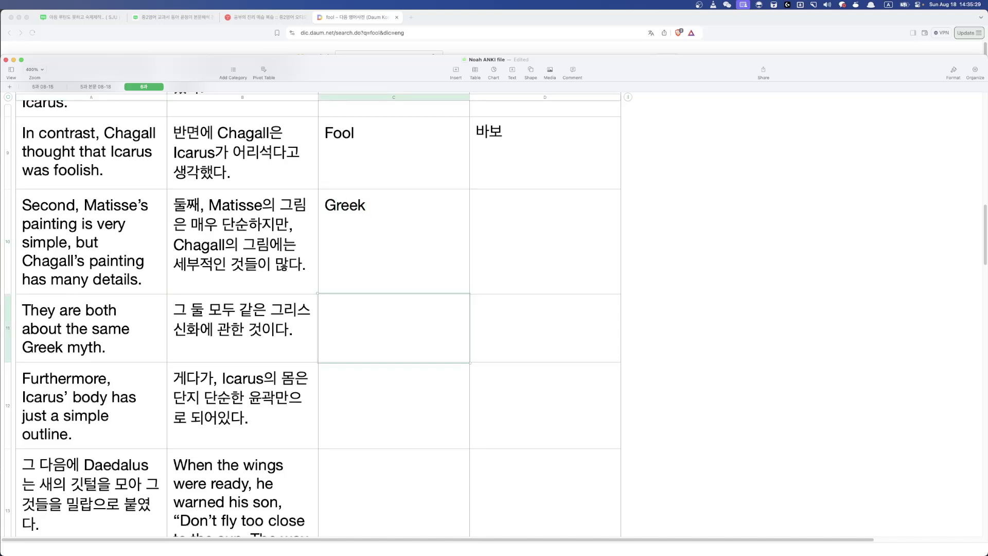
pyautogui.write('myth')
pyautogui.press('Return')
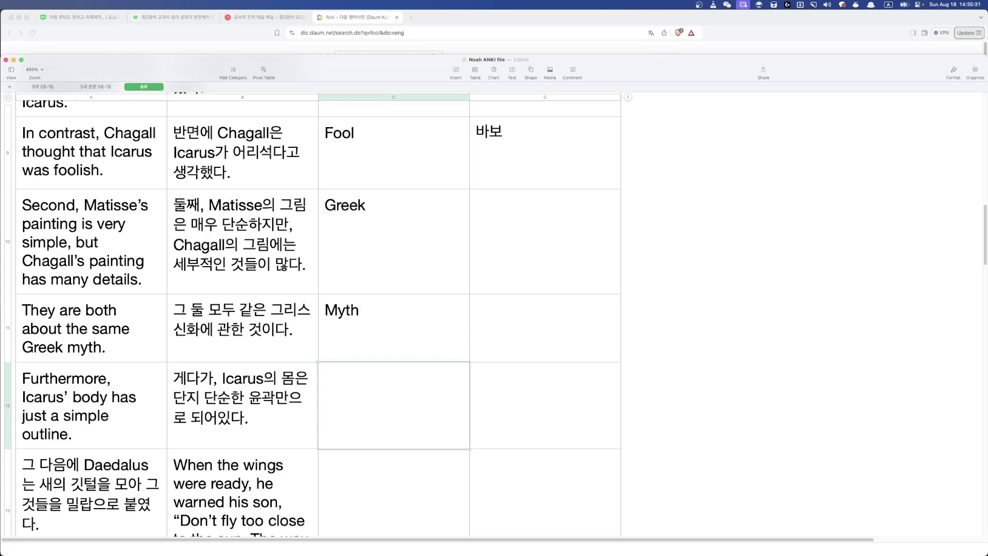
pyautogui.doubleClick(405, 203)
pyautogui.press('BackSpace')
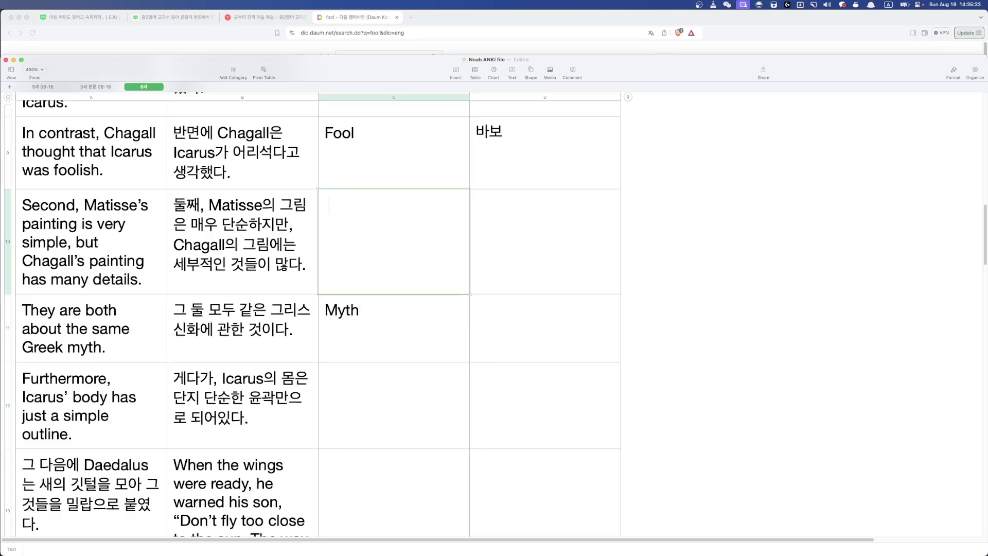
pyautogui.press('Escape')
pyautogui.press('BackSpace')
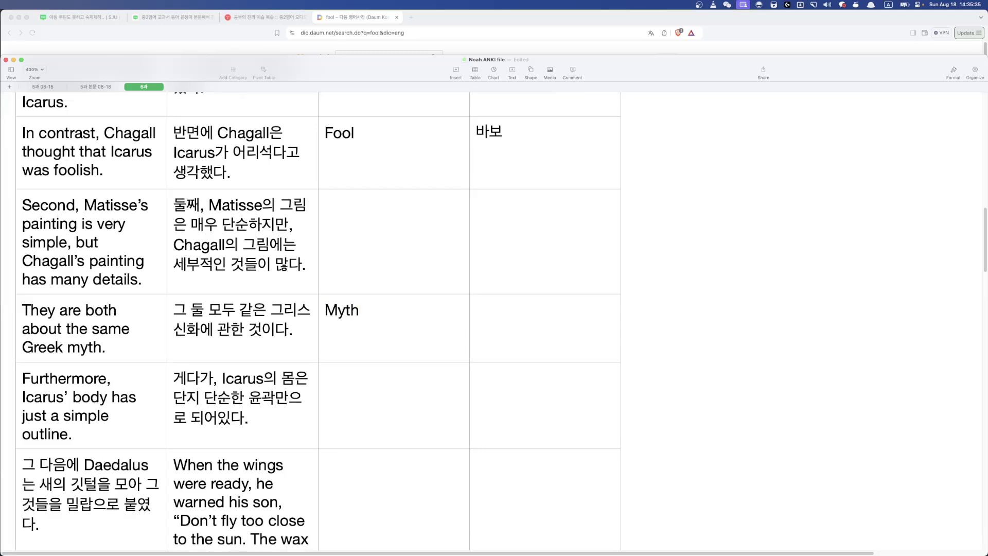
pyautogui.click(415, 229)
pyautogui.click(415, 229)
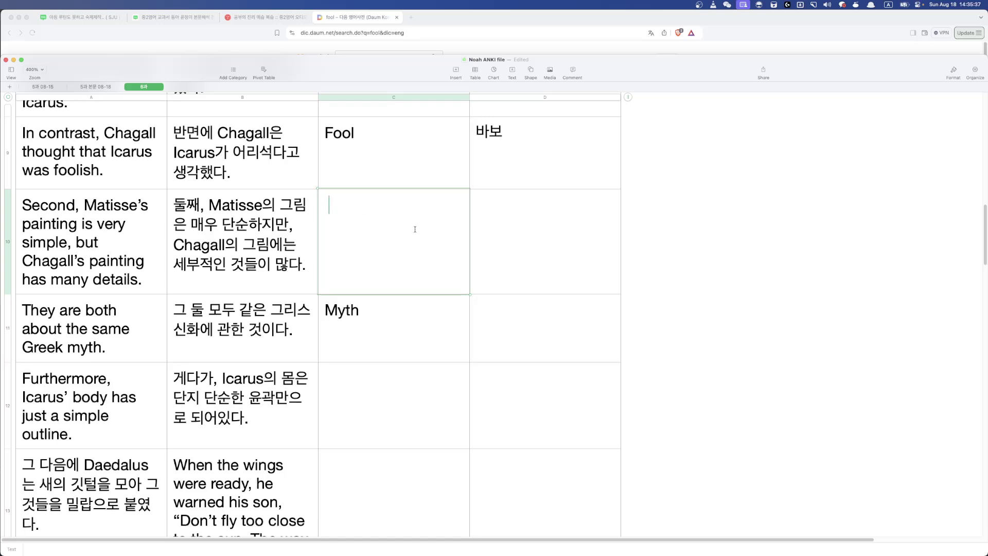
pyautogui.press('super+z')
pyautogui.click(492, 290)
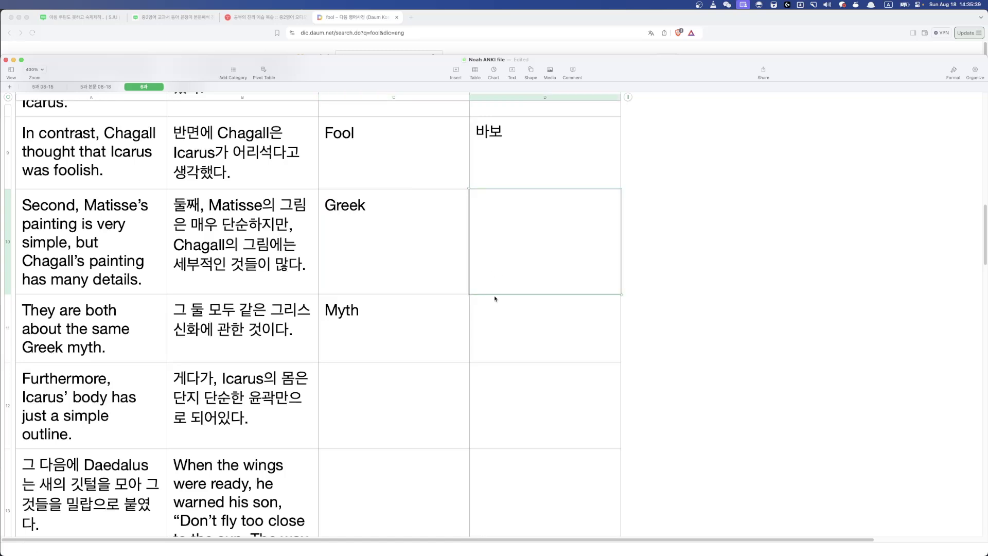
# - Look up 그리스 in the Daum English dictionary and view the entry for Greece
pyautogui.click(426, 375)
pyautogui.press('super+space')
pyautogui.write('s')
pyautogui.press('BackSpace')
pyautogui.hotkey('ctrl', 'space')
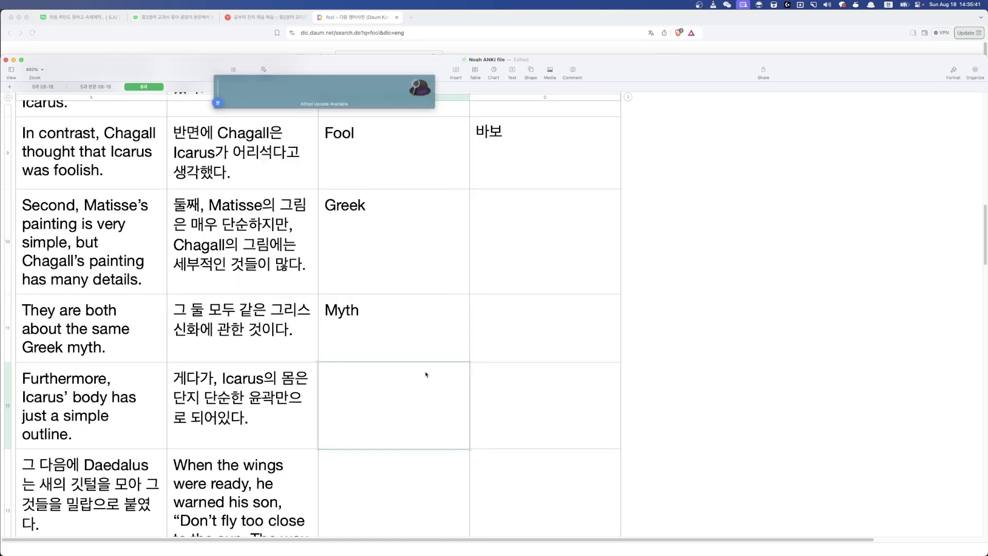
pyautogui.write('ㄷㅇ 그리스')
pyautogui.press('Return')
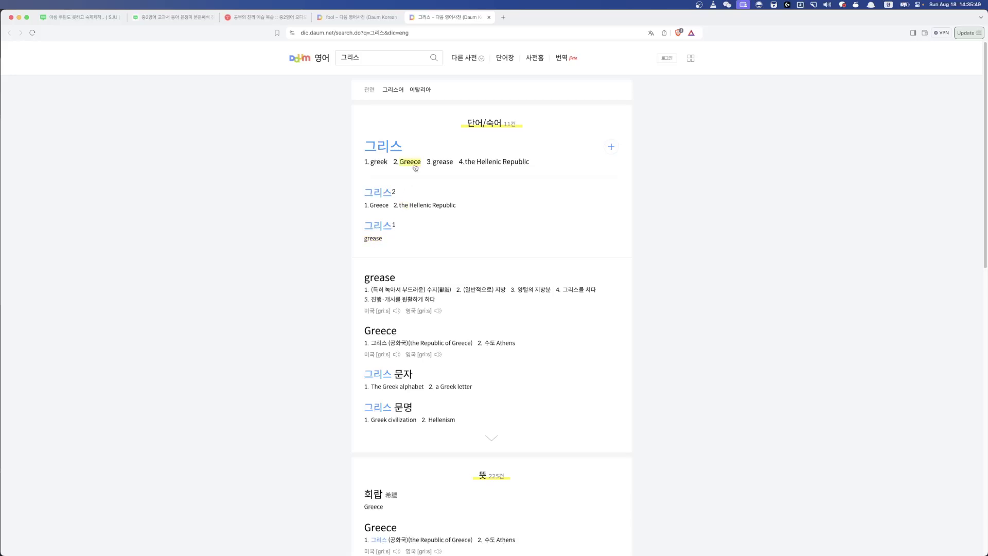
pyautogui.moveTo(411, 162)
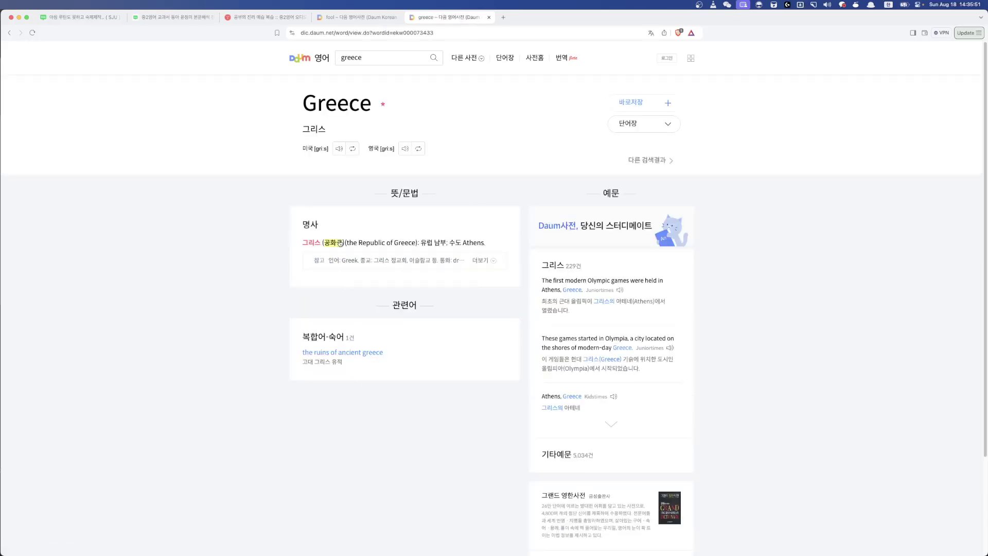
pyautogui.press('super+Left')
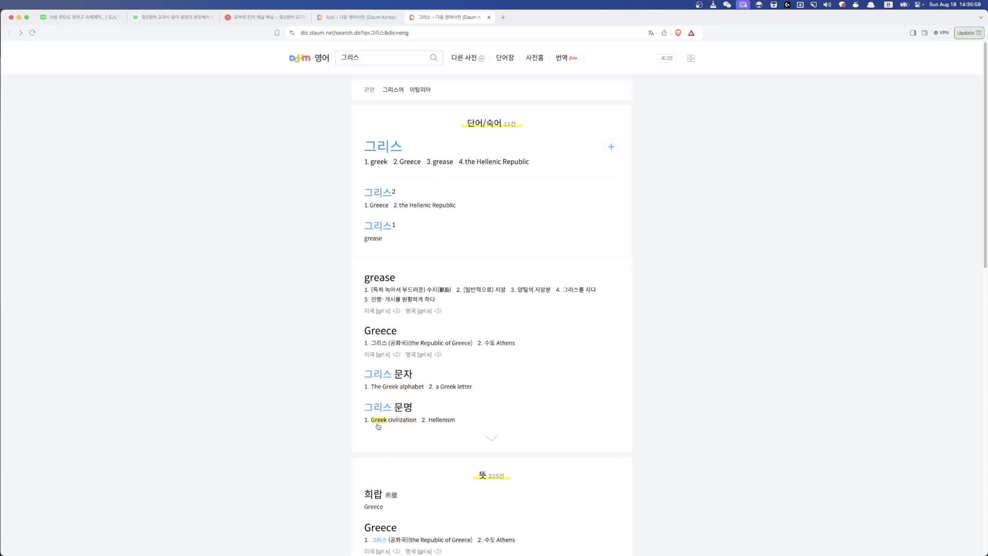
# - Open ChatGPT and ask "그리스가 영어로 뭐죠?"
pyautogui.hotkey('alt', 'space')
pyautogui.write('챗')
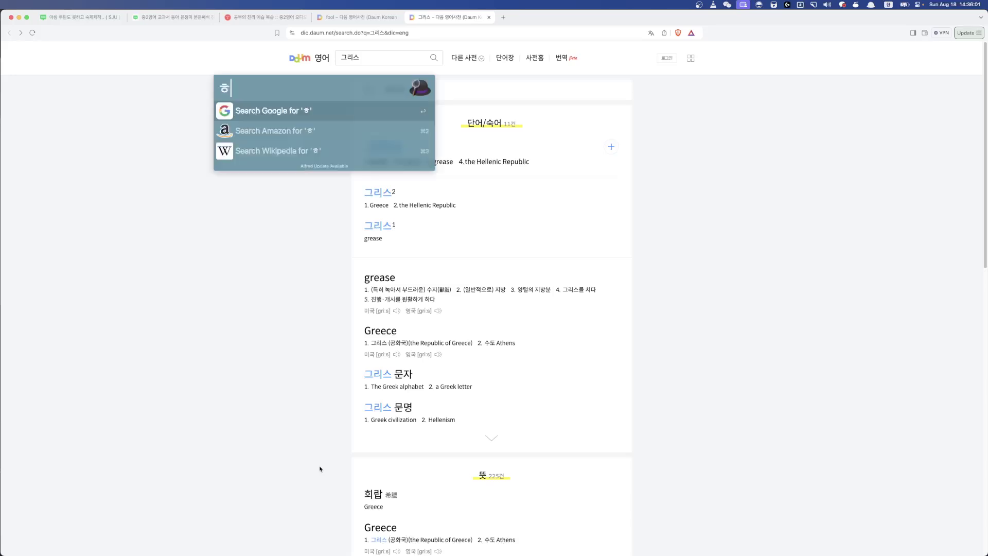
pyautogui.press('Return')
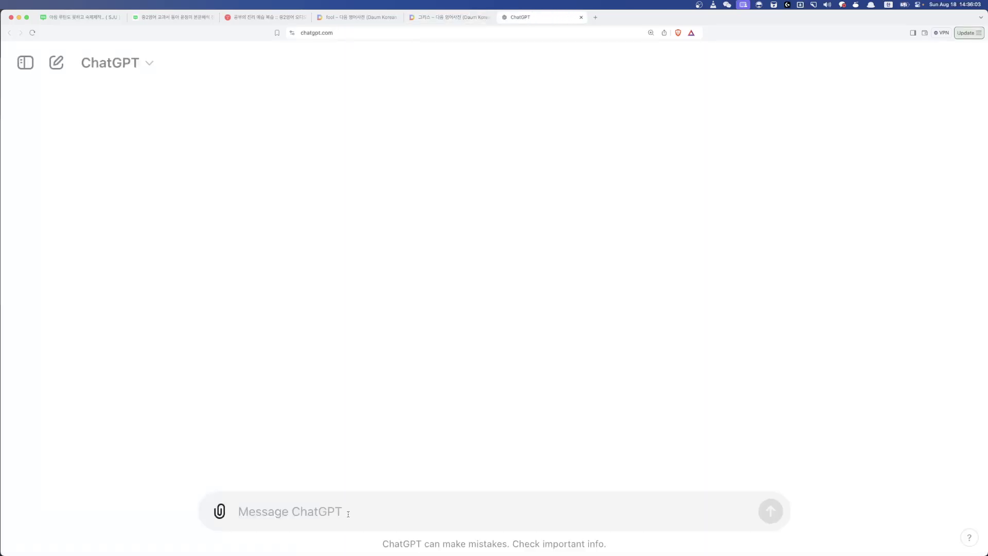
pyautogui.write('그리스느')
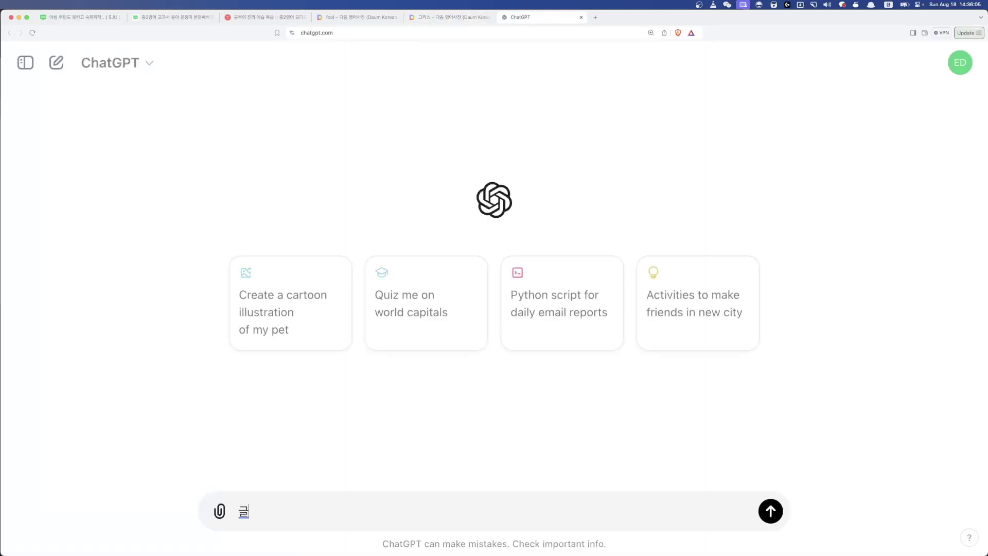
pyautogui.write('ㄴ 영어로')
pyautogui.press('BackSpace')
pyautogui.press('BackSpace')
pyautogui.press('BackSpace')
pyautogui.press('BackSpace')
pyautogui.press('BackSpace')
pyautogui.press('BackSpace')
pyautogui.press('BackSpace')
pyautogui.press('BackSpace')
pyautogui.write('그리스가 영어로 뭐죠?')
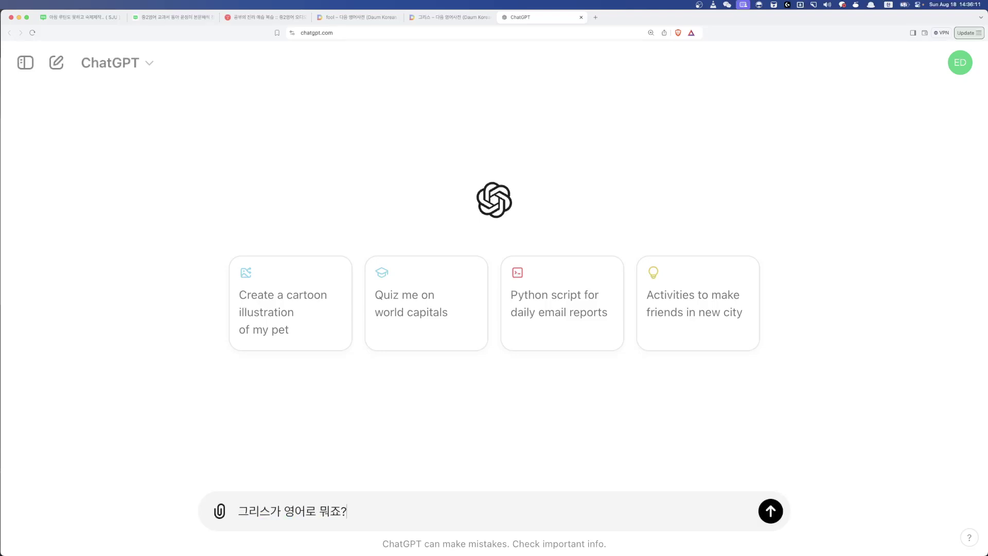
pyautogui.press('Return')
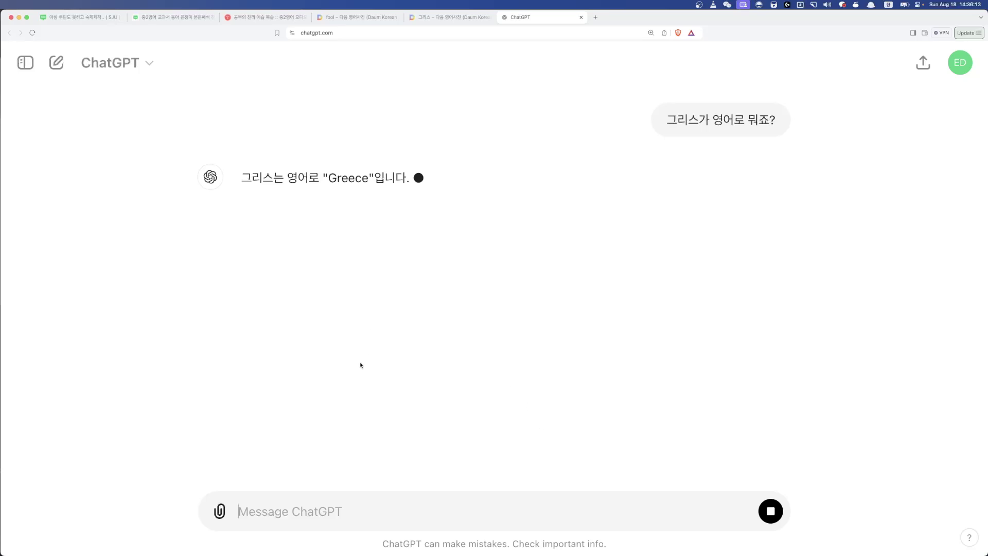
# - Ask ChatGPT the follow-up question "그럼 형용사 형태는 뭐죠?"
pyautogui.write('그럼 ')
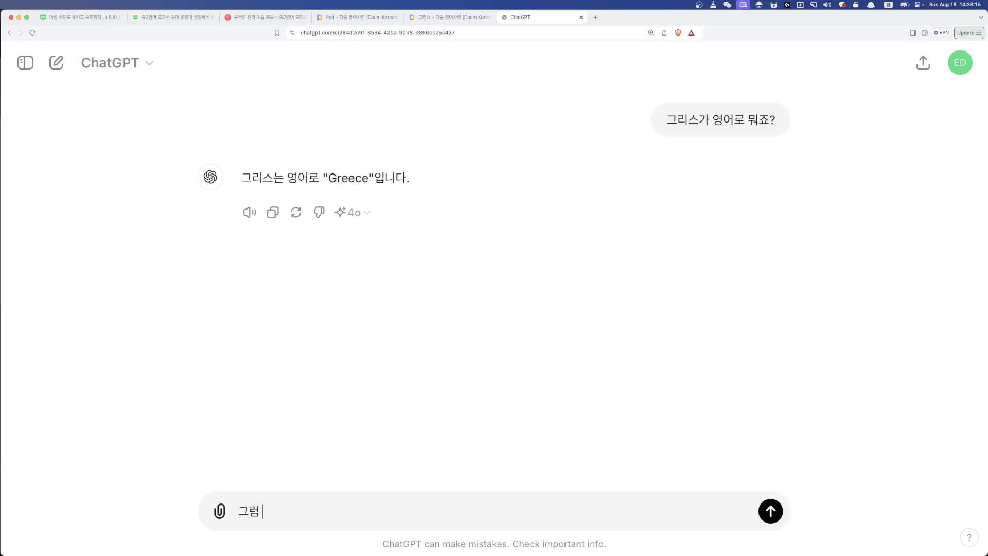
pyautogui.write('형용사 형태는 무')
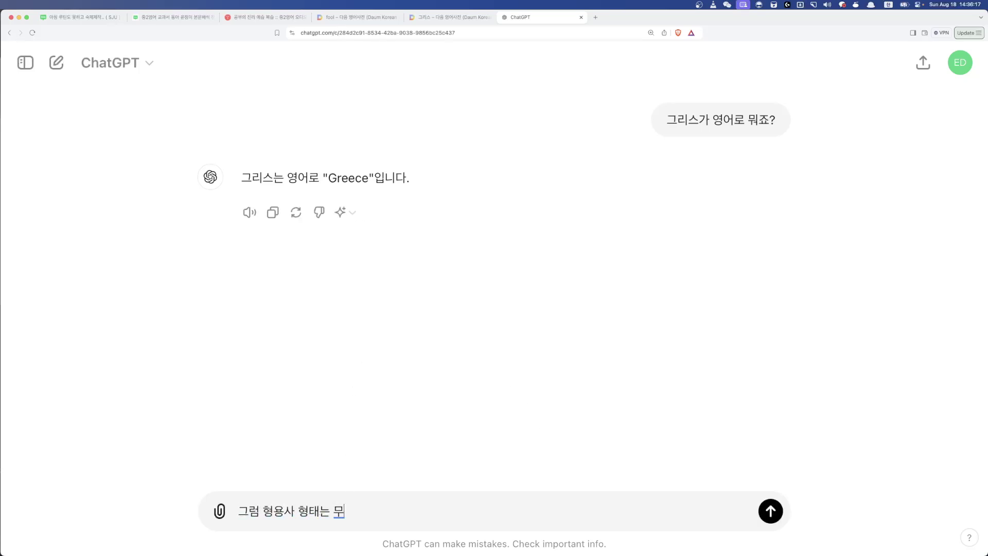
pyautogui.write('죠?')
pyautogui.press('Return')
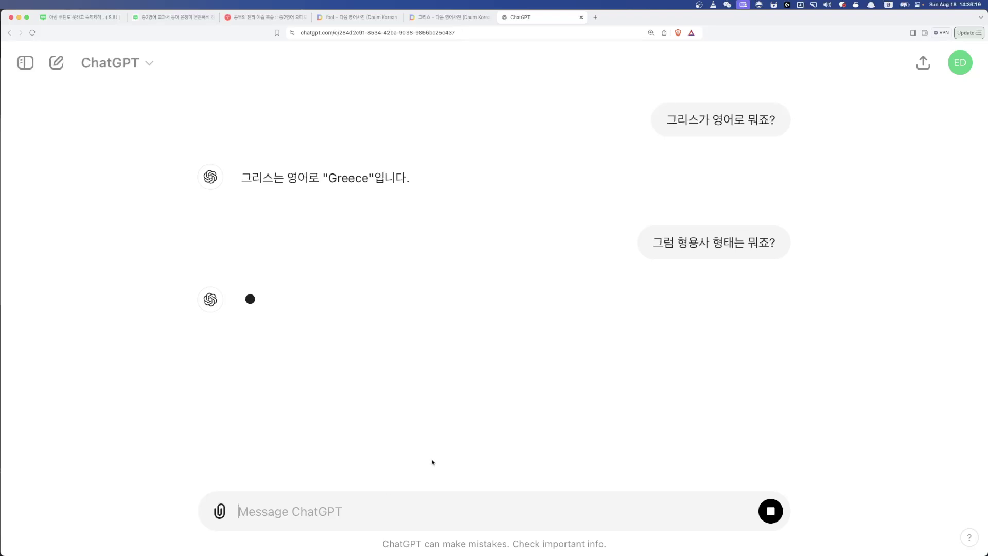
# - Copy Greece from the ChatGPT reply into column C of row 12 in the spreadsheet and enter its meaning 그리스 in column D
pyautogui.doubleClick(357, 176)
pyautogui.press('super+c')
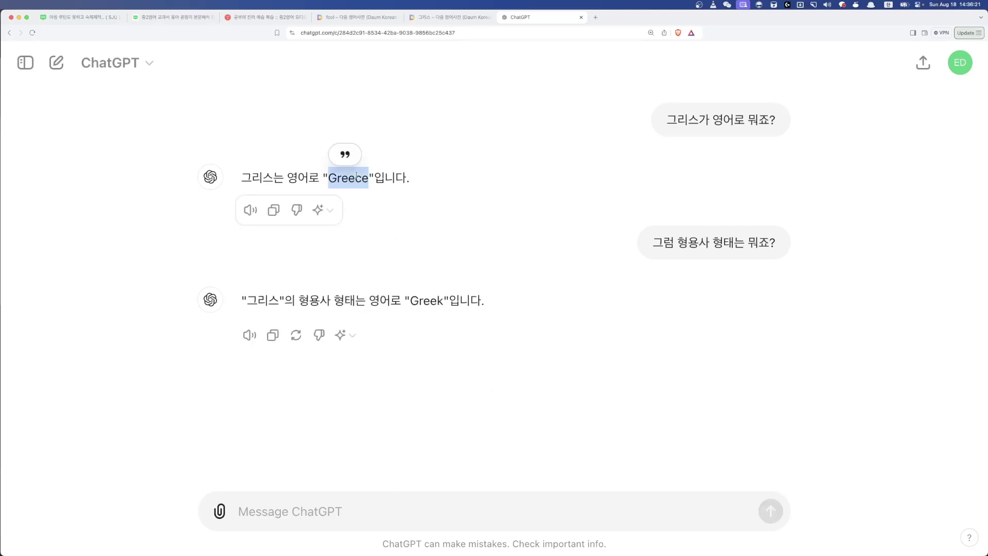
pyautogui.press('super+Tab')
pyautogui.press('super+v')
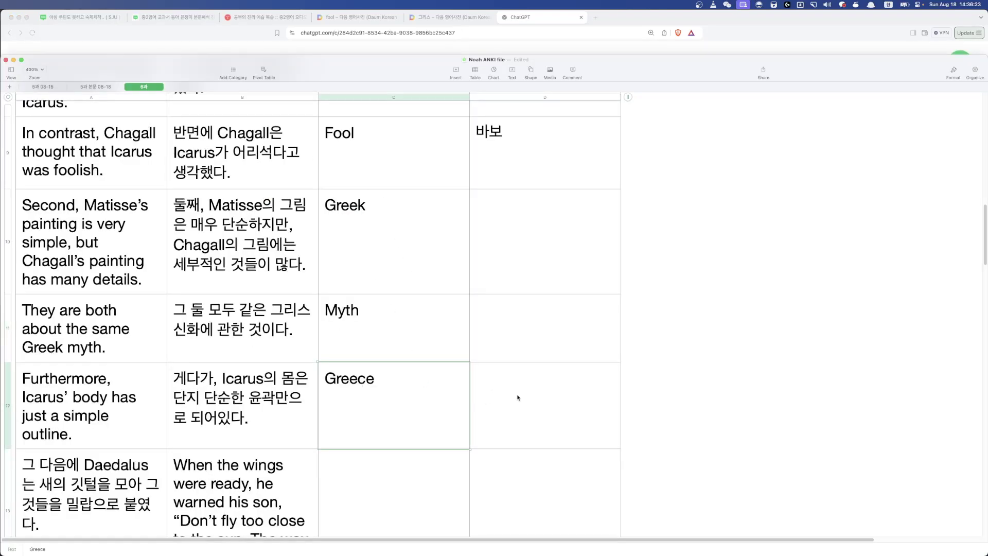
pyautogui.press('Tab')
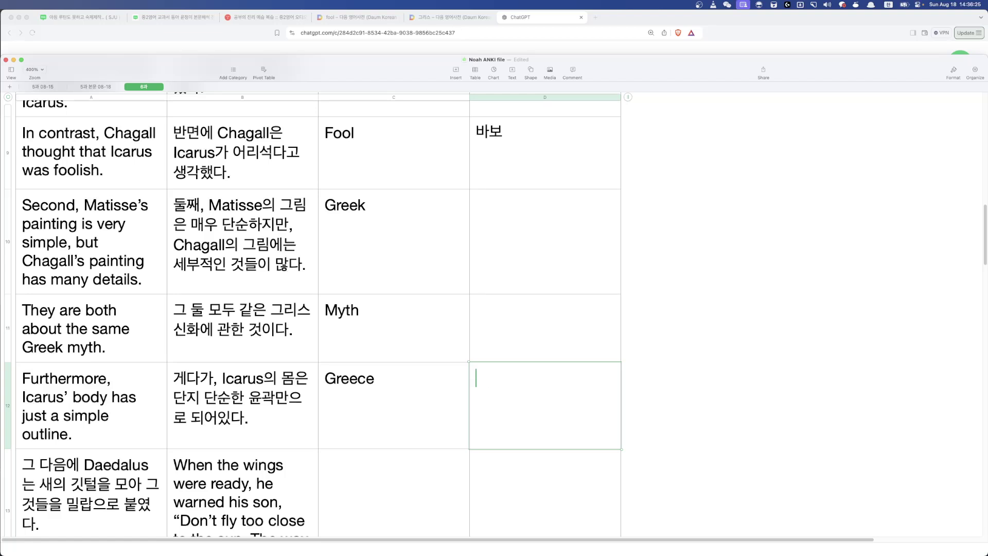
pyautogui.write('그리스')
pyautogui.hotkey('shift', 'Return')
# - Enter the Korean meanings 신화 for Myth and 그리스의 for Greek in column D
pyautogui.write('싱')
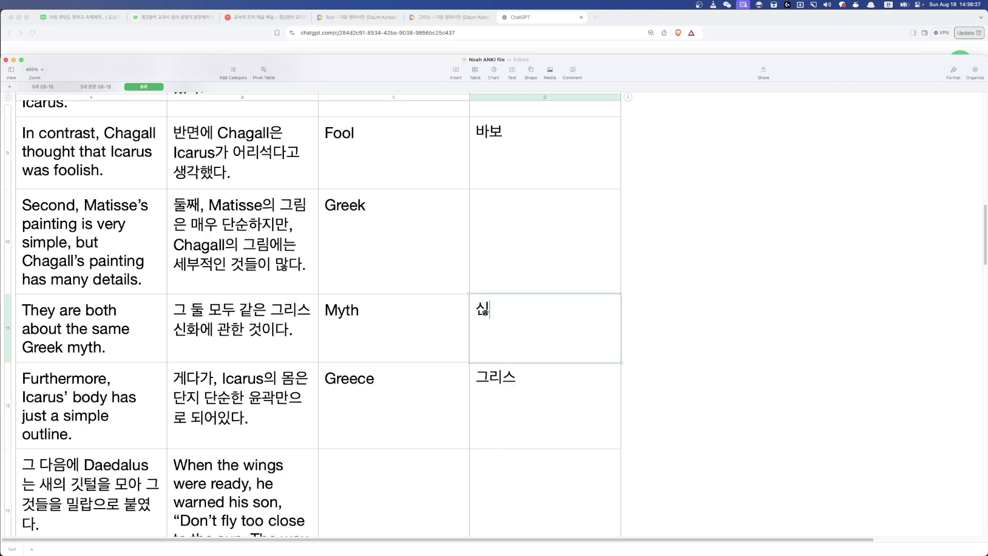
pyautogui.write('화')
pyautogui.hotkey('shift', 'Return')
pyautogui.write('그리시 ㅣ')
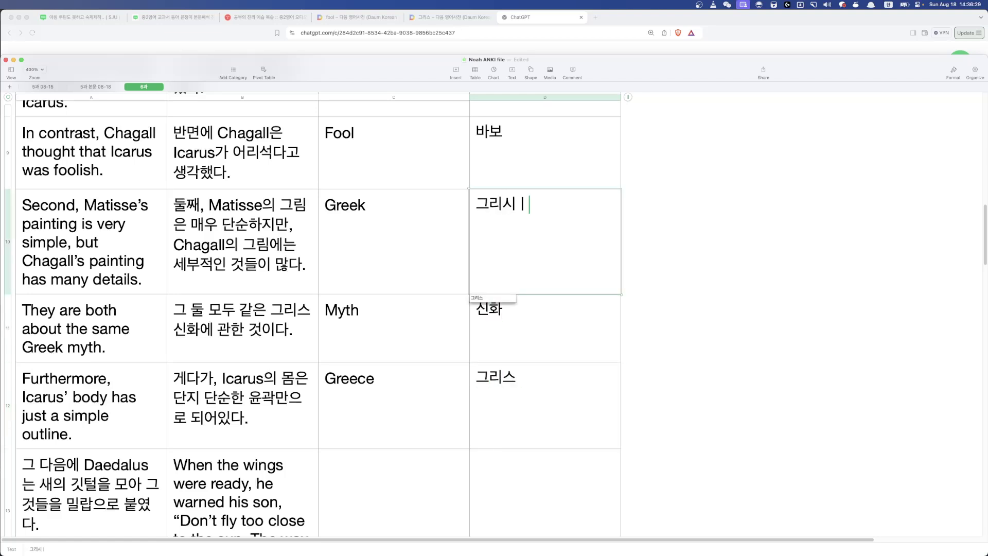
pyautogui.press('BackSpace')
pyautogui.write('ㅡ의')
pyautogui.press('BackSpace')
pyautogui.press('BackSpace')
pyautogui.press('BackSpace')
pyautogui.write('스의')
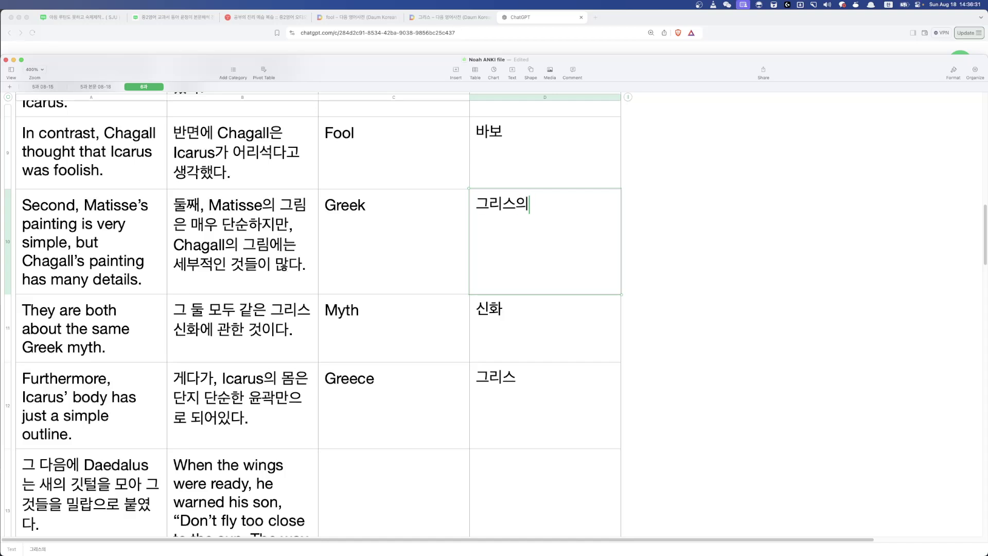
pyautogui.press('Return')
# - Examine both sentences in row 13 to check whether they form a matching English and Korean pair
pyautogui.scroll(-3, 346, 457)
pyautogui.click(117, 426)
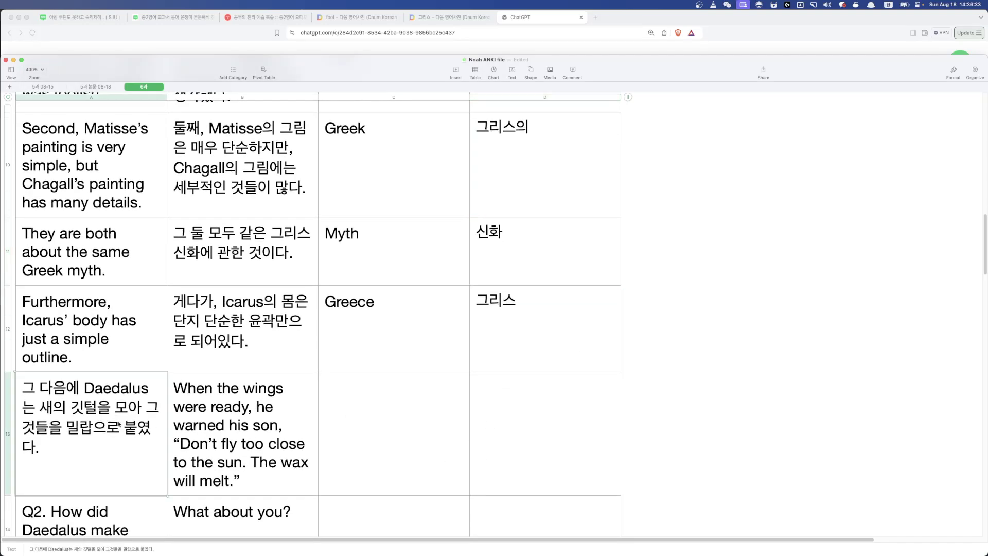
pyautogui.scroll(-3, 118, 428)
pyautogui.click(181, 352)
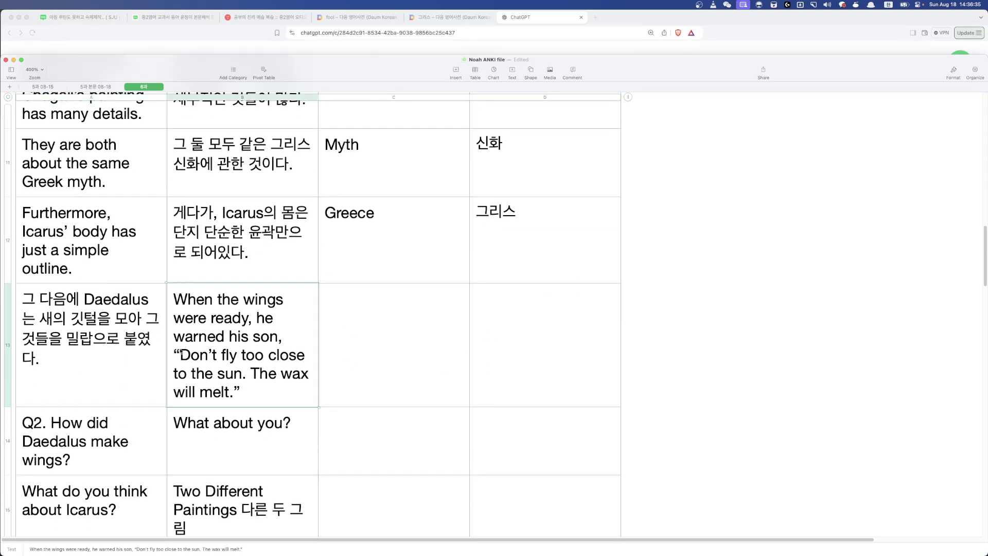
pyautogui.click(347, 364)
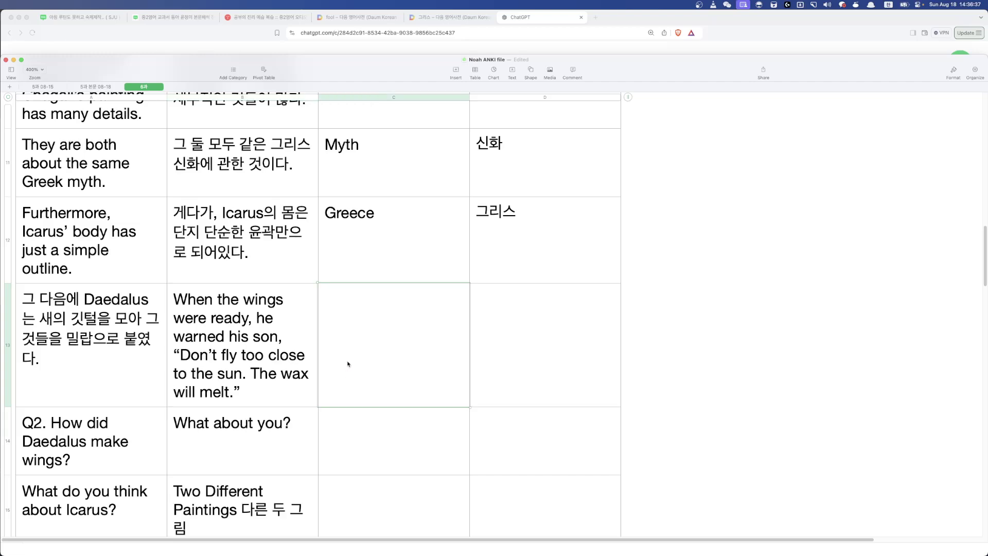
pyautogui.click(232, 359)
pyautogui.click(117, 354)
pyautogui.click(191, 376)
pyautogui.scroll(-3, 154, 476)
# - Delete row 14, containing "Q2. How did Daedalus make wings?" and "What about you?"
pyautogui.click(101, 364)
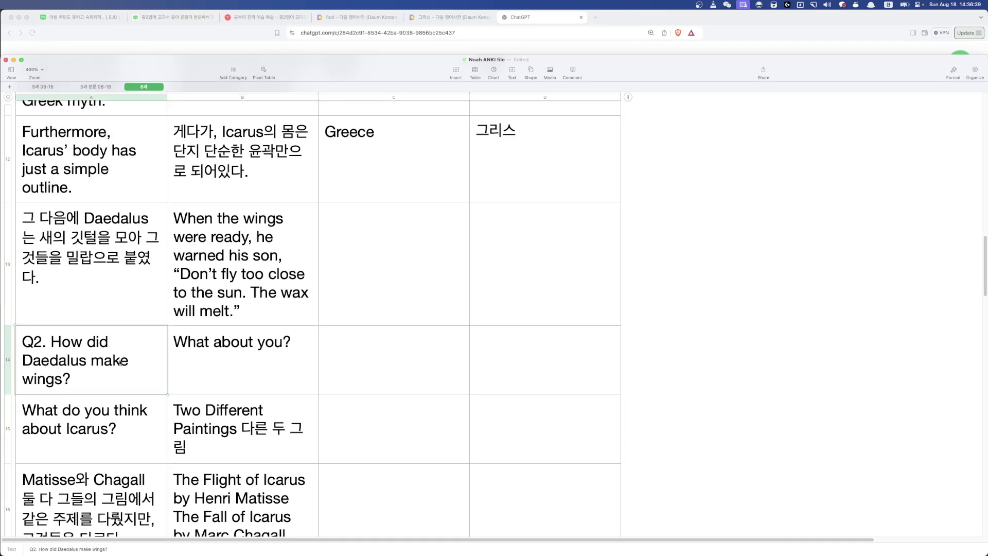
pyautogui.click(201, 367)
pyautogui.doubleClick(89, 364)
pyautogui.scroll(-3, 227, 387)
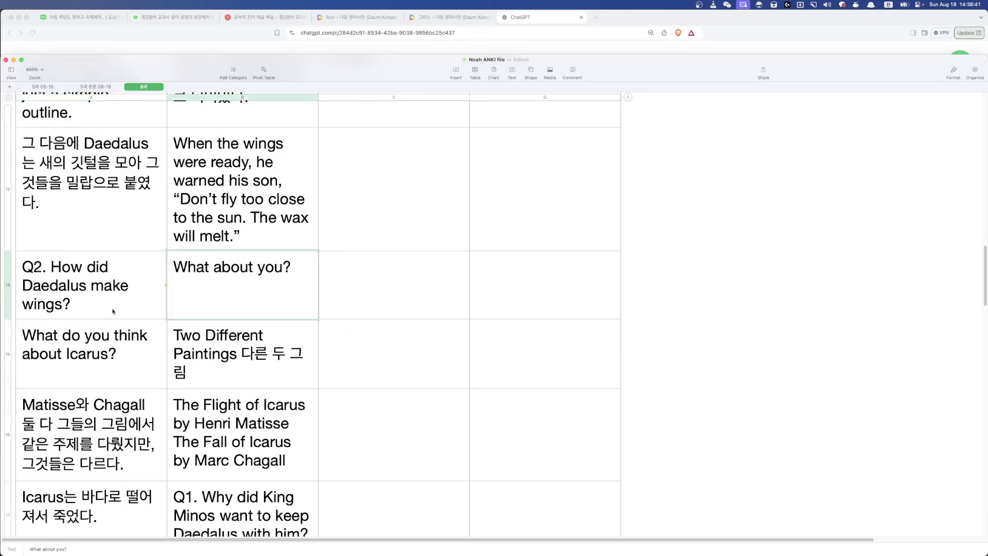
pyautogui.click(8, 293)
pyautogui.click(30, 329)
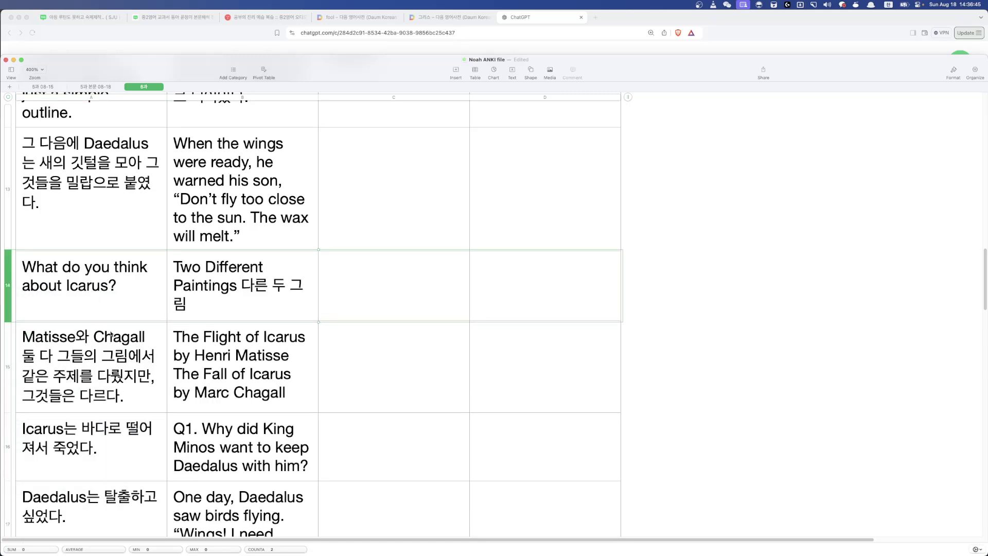
# - Switch to the Tistory page in the browser and examine the original order of the Icarus sentences around "Two Different Paintings"
pyautogui.click(145, 352)
pyautogui.click(135, 299)
pyautogui.click(227, 301)
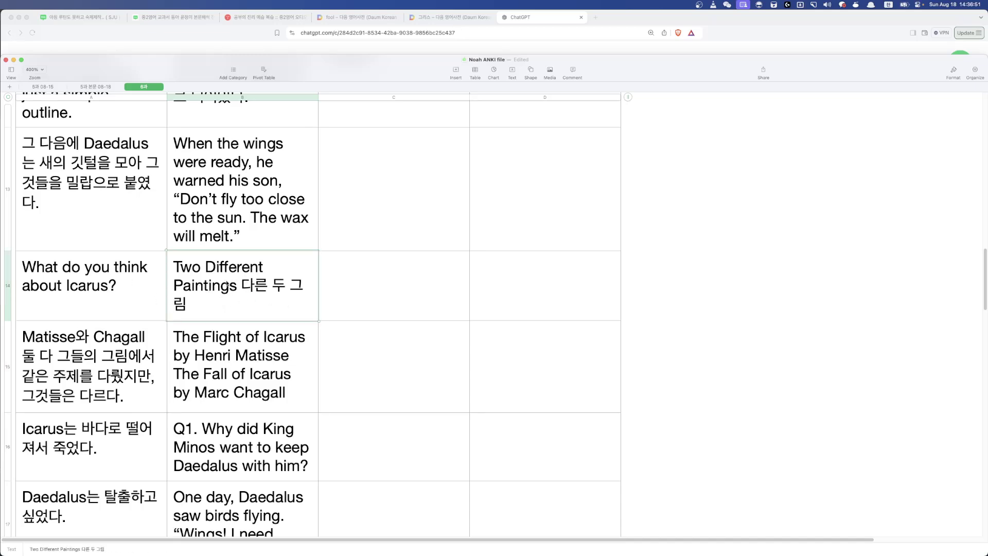
pyautogui.press('super+Tab')
pyautogui.press('super+3')
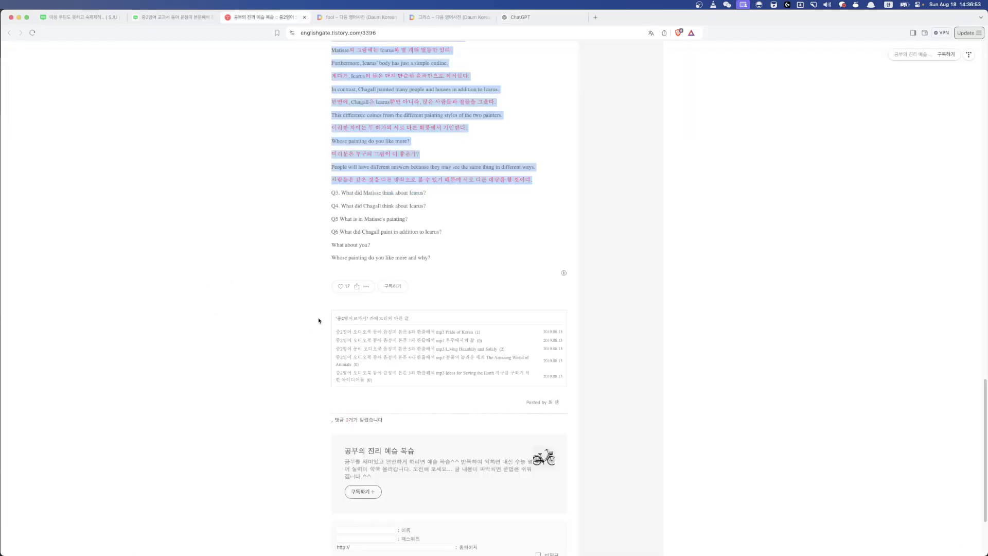
pyautogui.scroll(5, 327, 312)
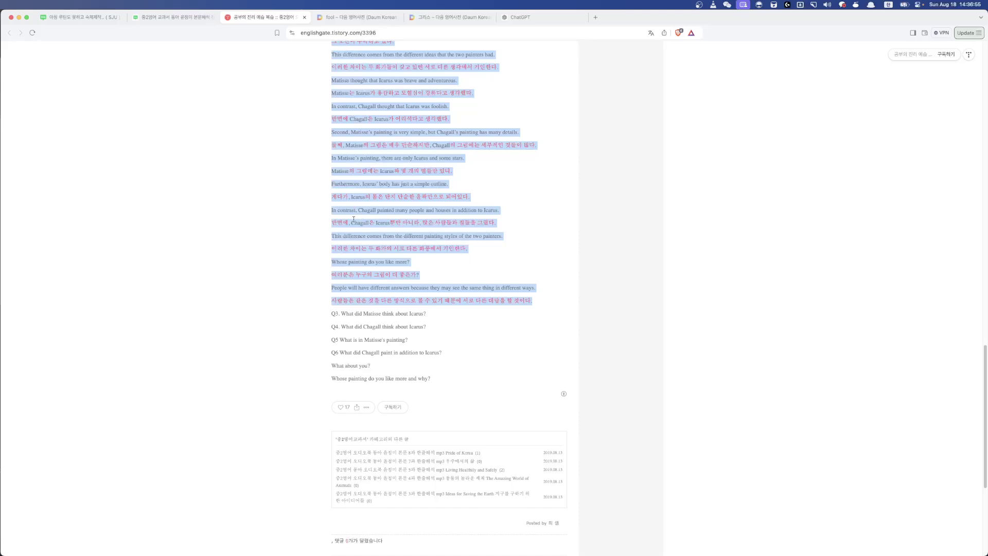
pyautogui.scroll(5, 354, 219)
pyautogui.scroll(3, 345, 156)
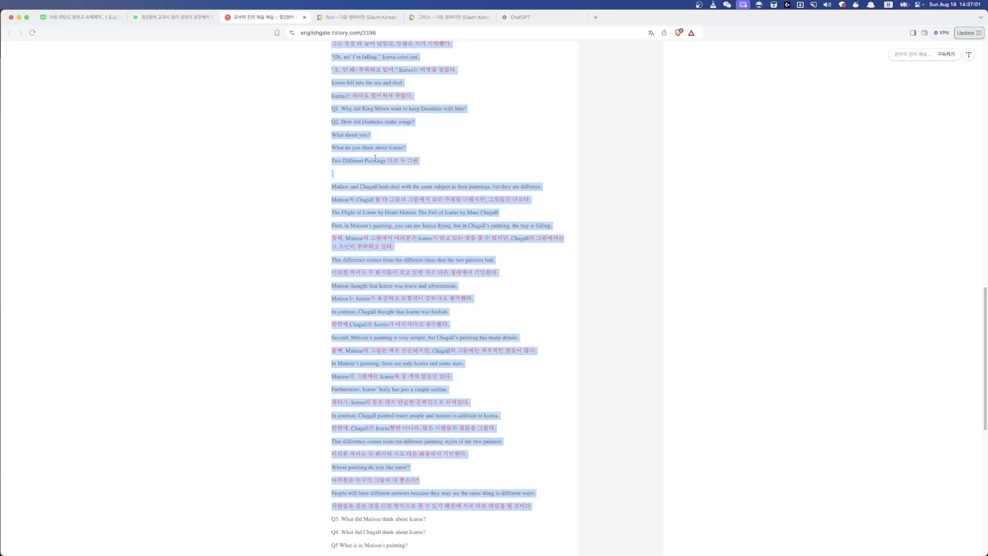
pyautogui.scroll(6, 361, 184)
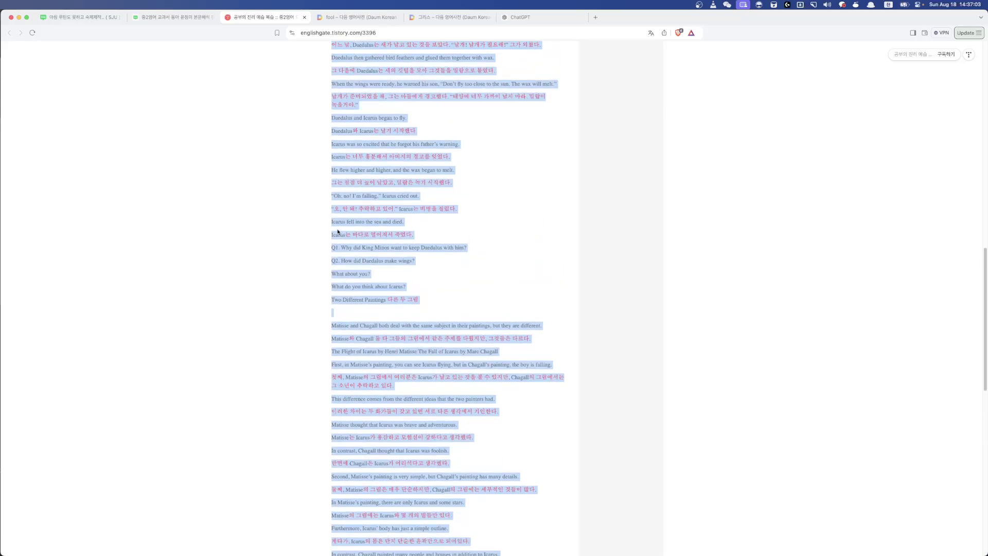
pyautogui.scroll(5, 352, 303)
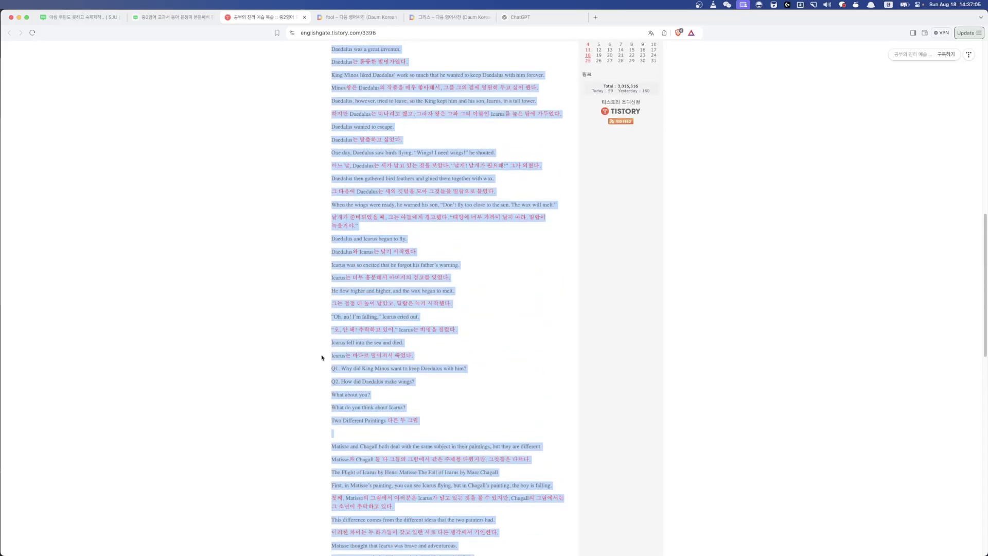
pyautogui.click(380, 354)
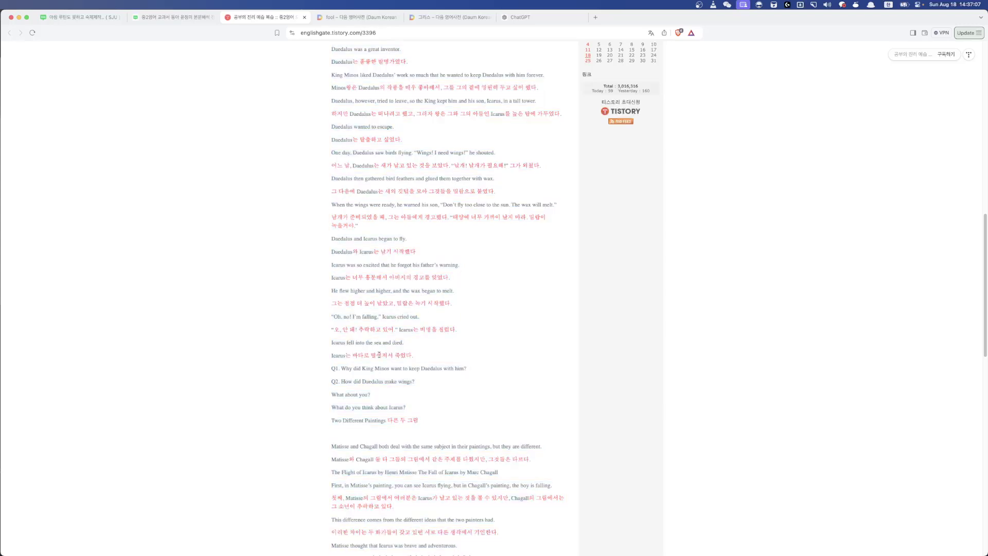
# - Return to the spreadsheet and compare the sentences in columns A and B of rows 12 to 17 for mismatched pairs
pyautogui.press('super+Tab')
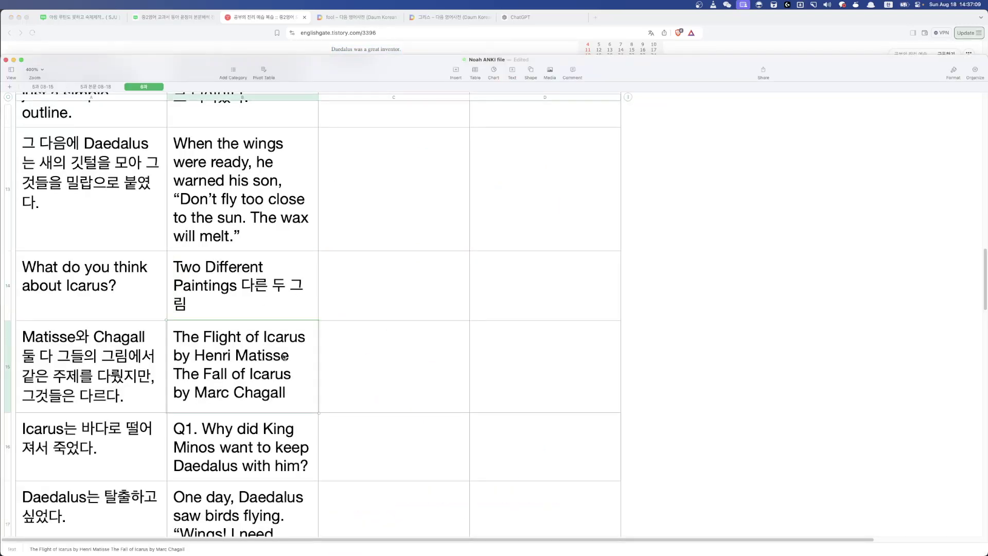
pyautogui.scroll(-2, 157, 426)
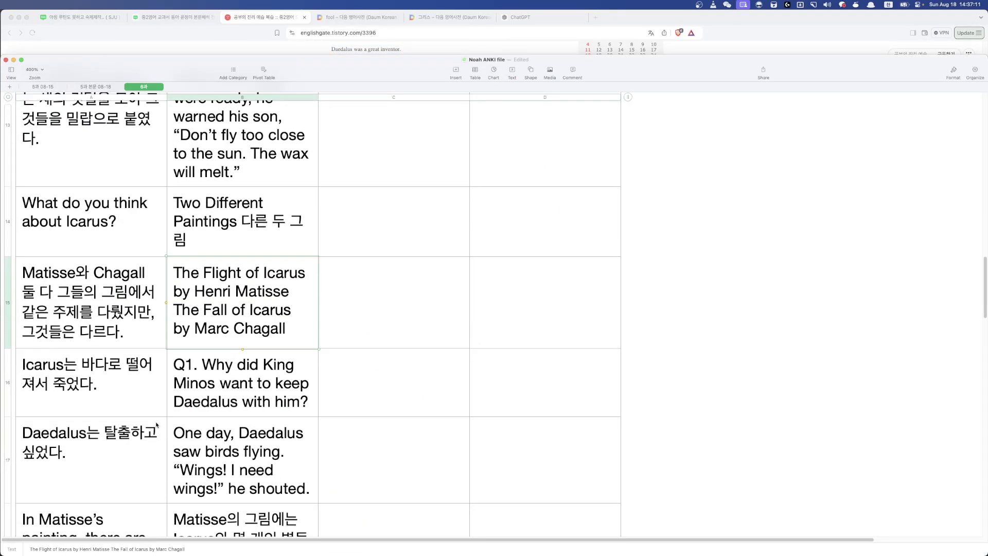
pyautogui.scroll(4, 158, 425)
pyautogui.click(108, 338)
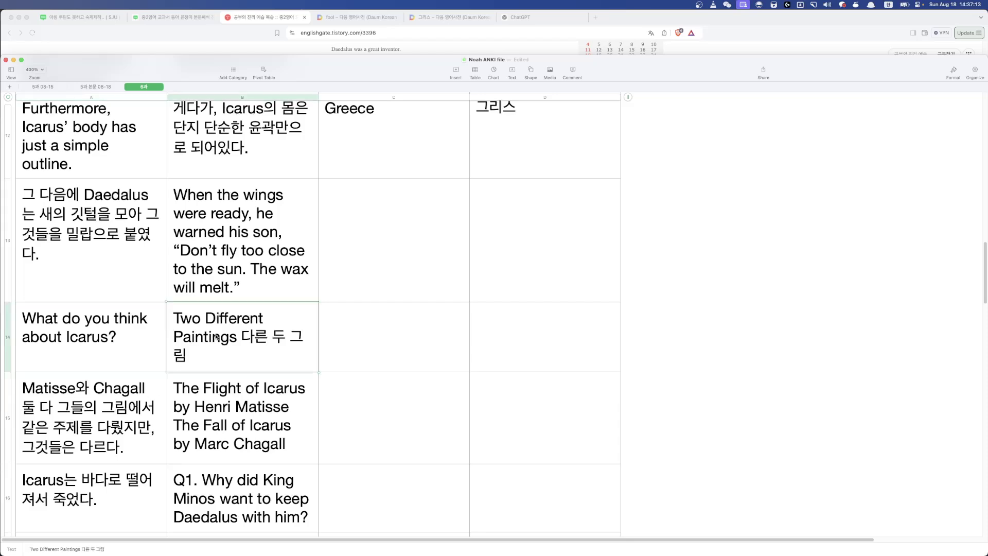
pyautogui.click(237, 254)
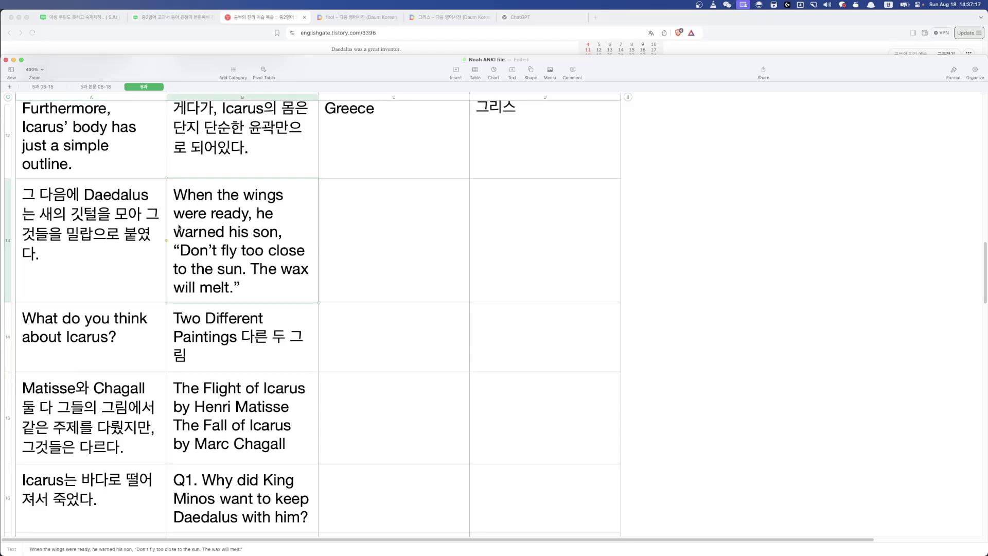
pyautogui.scroll(3, 213, 356)
pyautogui.click(181, 329)
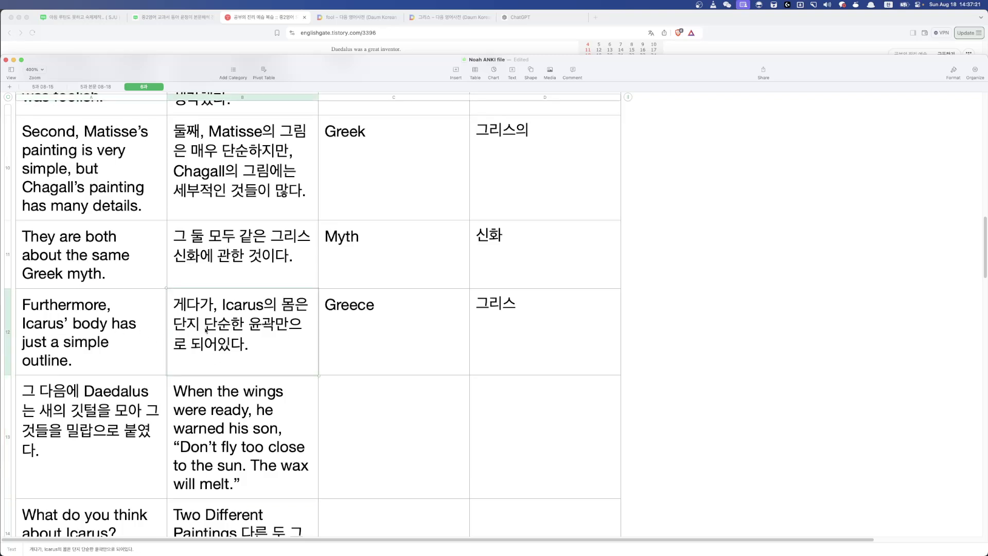
pyautogui.scroll(-4, 133, 430)
pyautogui.click(140, 336)
pyautogui.click(201, 330)
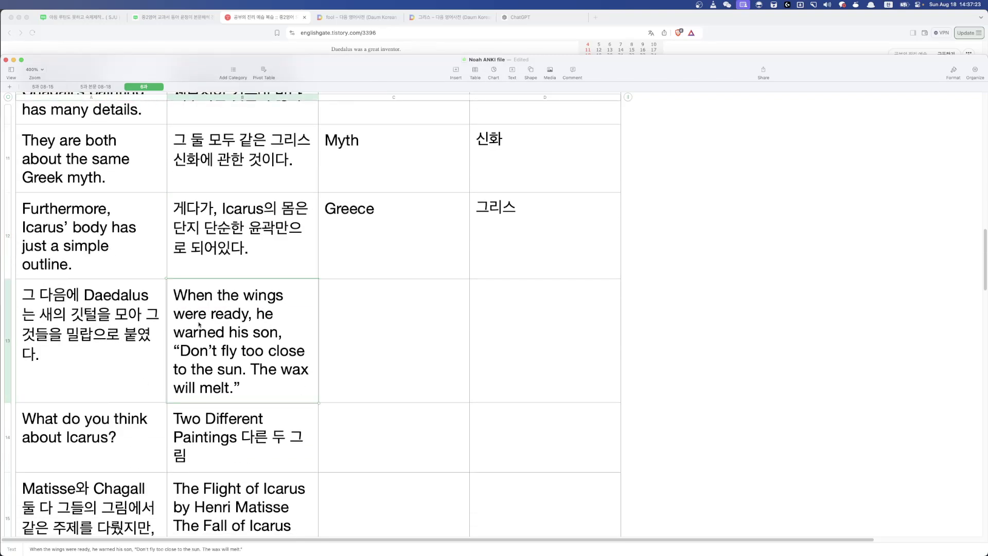
pyautogui.click(155, 336)
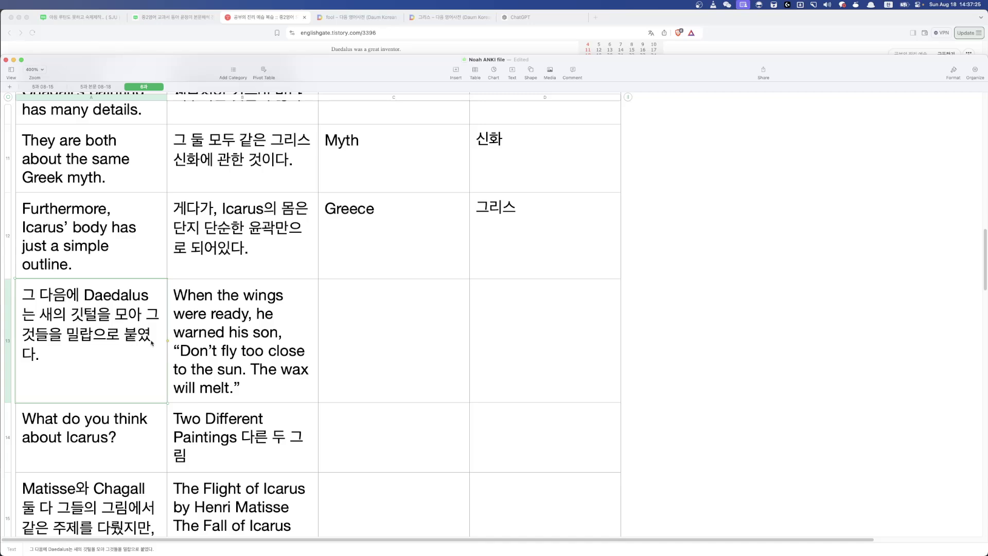
pyautogui.click(91, 428)
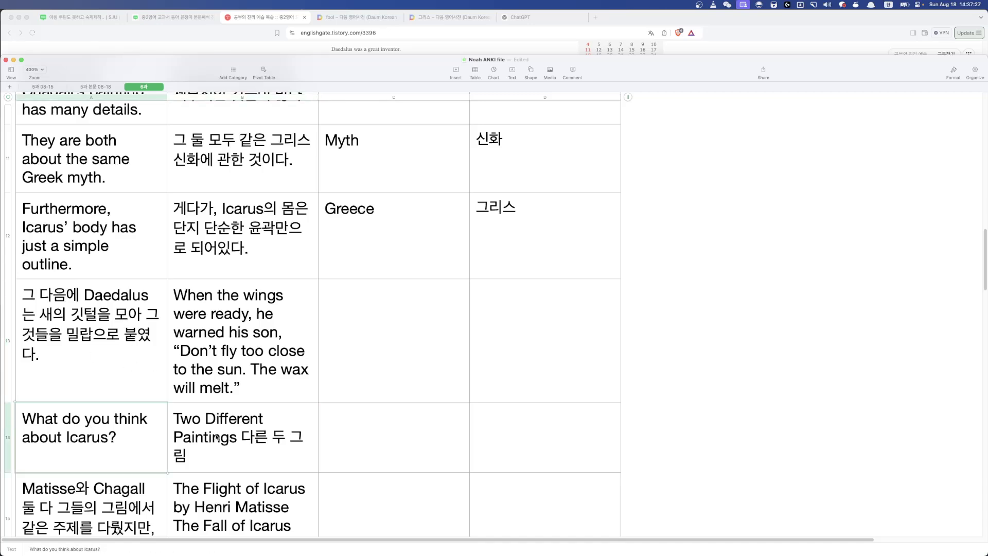
pyautogui.press('Right')
pyautogui.scroll(-2, 144, 472)
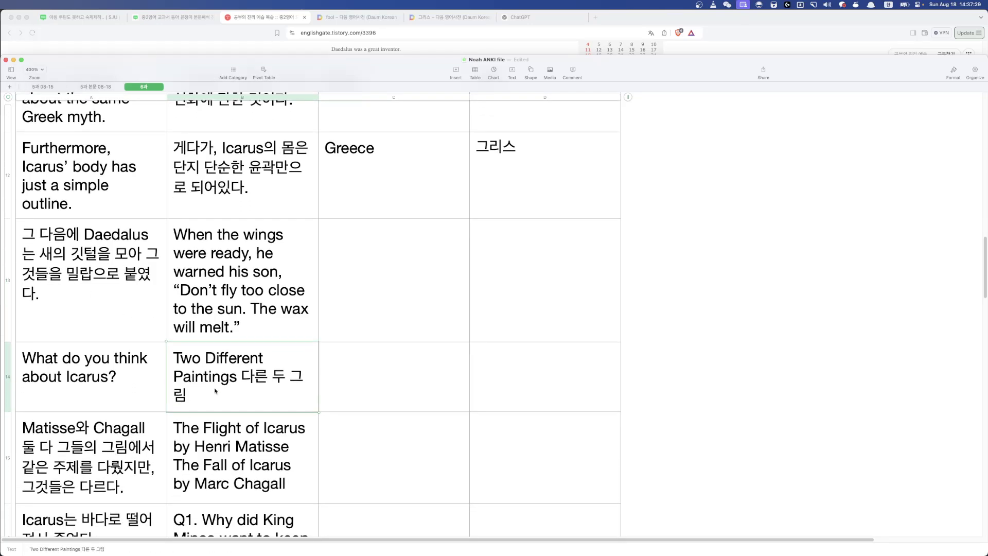
pyautogui.click(220, 282)
pyautogui.click(104, 250)
# - Review the vocabulary and Korean meanings in columns C and D down to row 12
pyautogui.scroll(10, 264, 383)
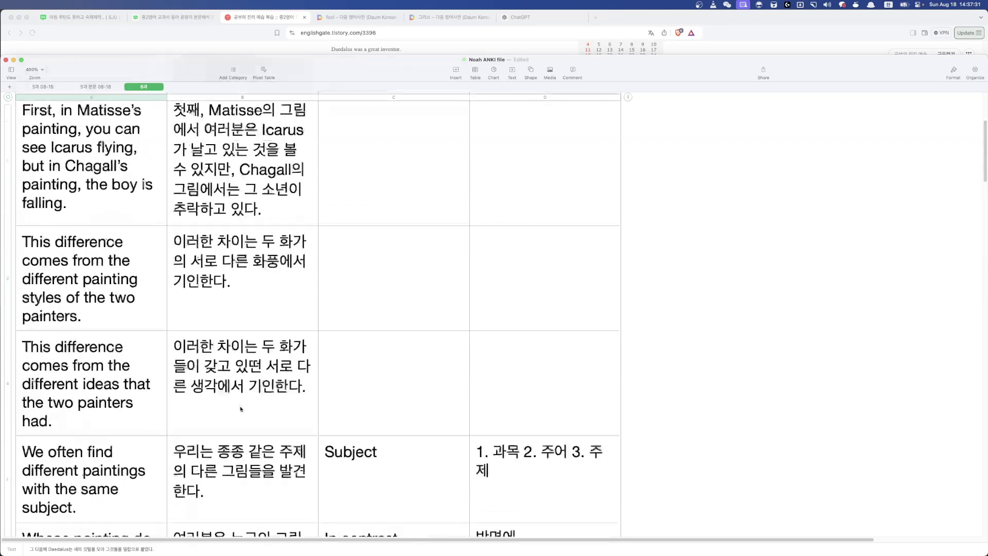
pyautogui.scroll(3, 263, 383)
pyautogui.moveTo(388, 247); pyautogui.dragTo(471, 409)
pyautogui.scroll(10, 472, 409)
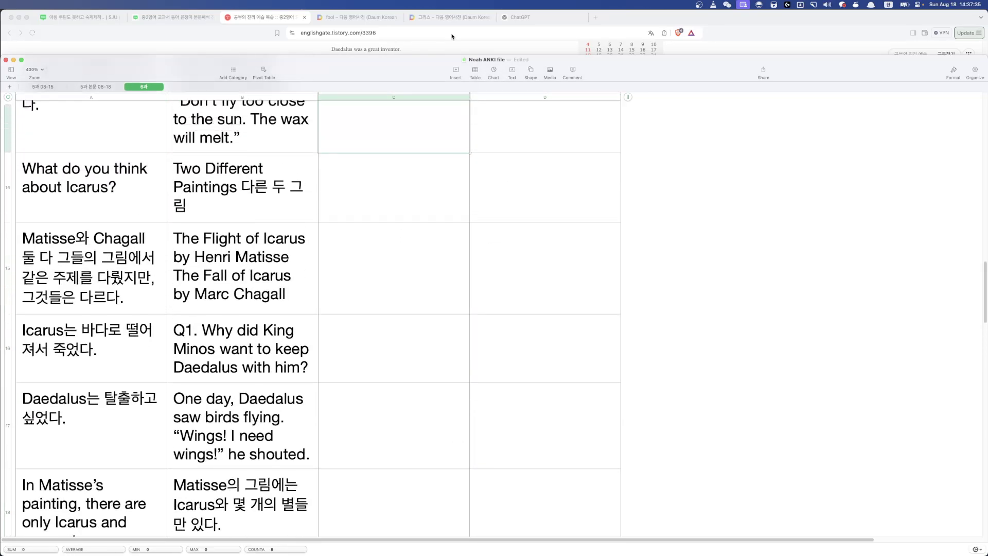
pyautogui.keyDown('shift'); pyautogui.click(555, 477); pyautogui.keyUp('shift')
pyautogui.scroll(-15, 382, 418)
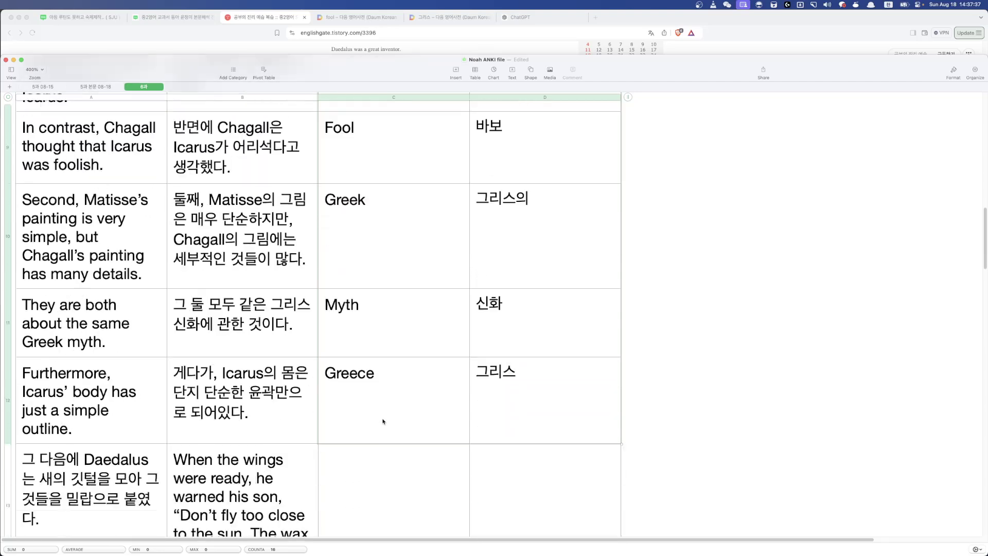
# - Check the sentences in rows 28 to 30 at the end of the table for matching English and Korean pairs
pyautogui.scroll(-5, 382, 421)
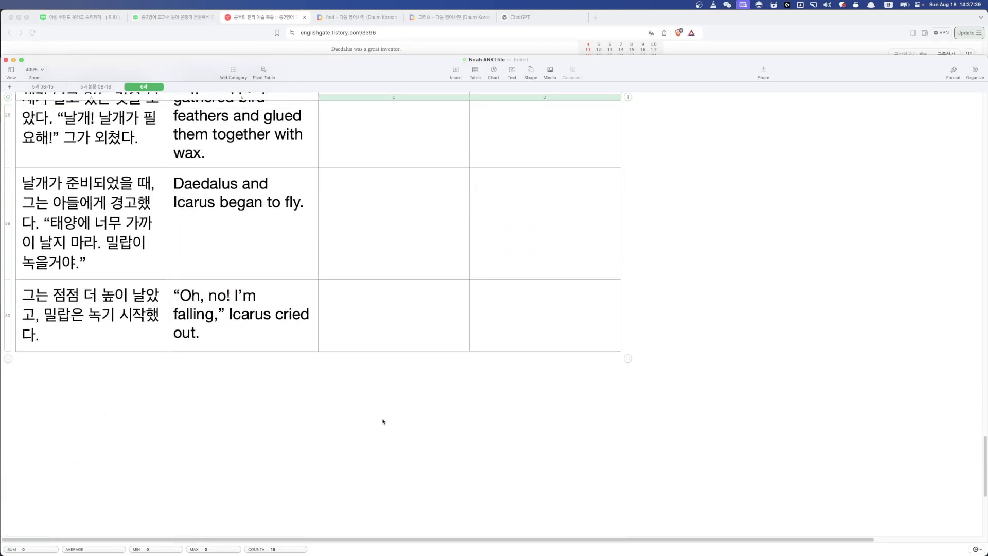
pyautogui.click(90, 384)
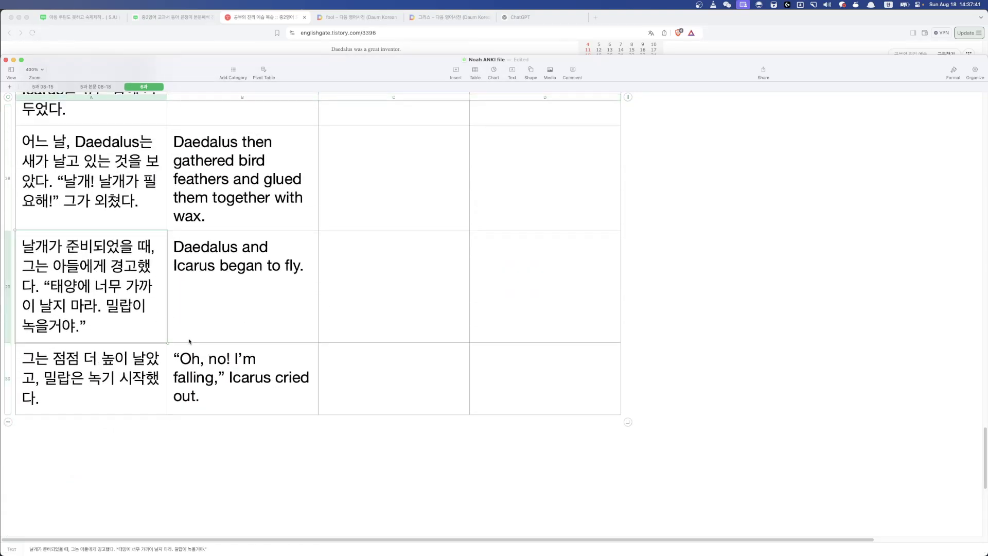
pyautogui.click(238, 380)
pyautogui.scroll(2, 238, 380)
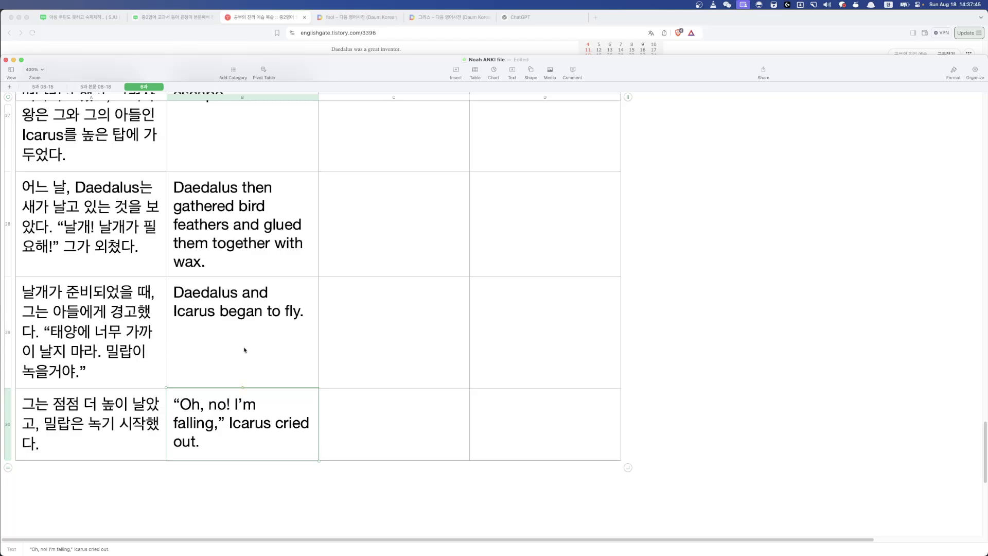
pyautogui.click(192, 373)
pyautogui.scroll(5, 192, 374)
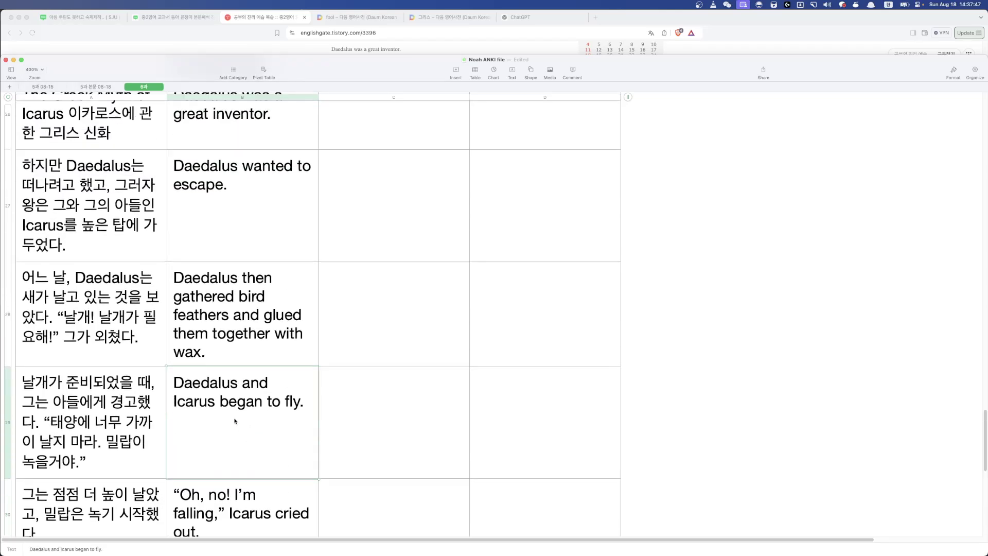
pyautogui.scroll(5, 235, 421)
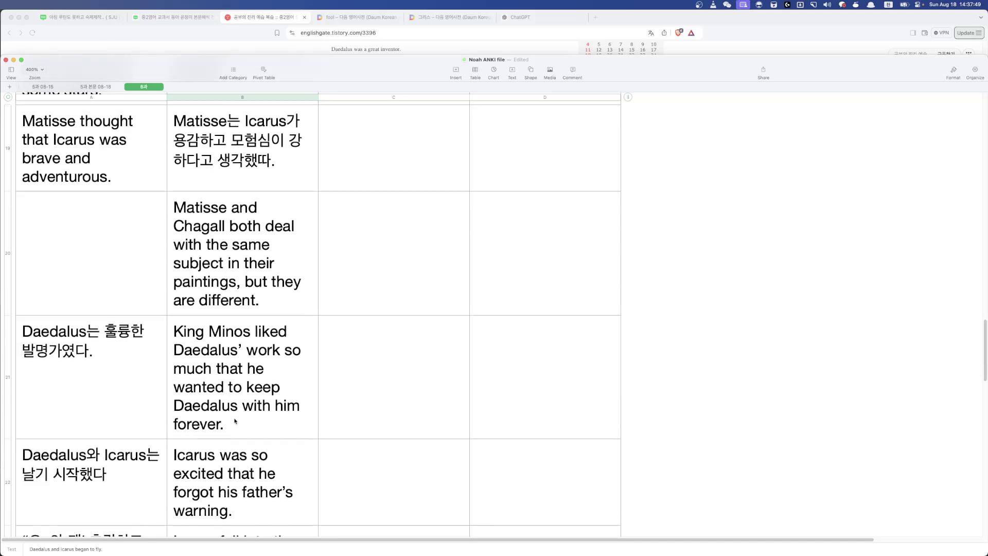
# - Examine rows 20 to 30 to check which English sentences in column B match the Korean in column A
pyautogui.click(134, 226)
pyautogui.hotkey('shift', 'Right')
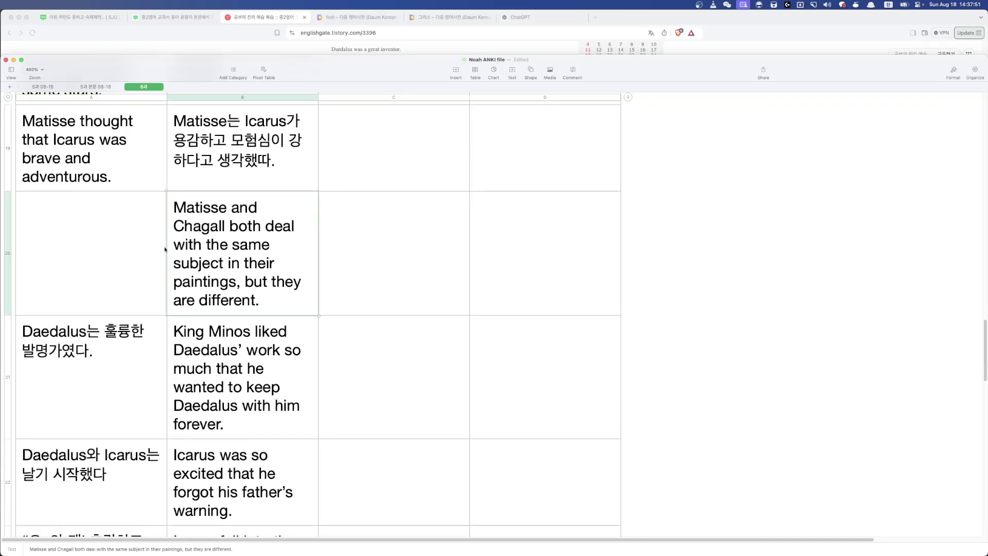
pyautogui.scroll(5, 195, 360)
pyautogui.scroll(-3, 204, 376)
pyautogui.scroll(-2, 204, 376)
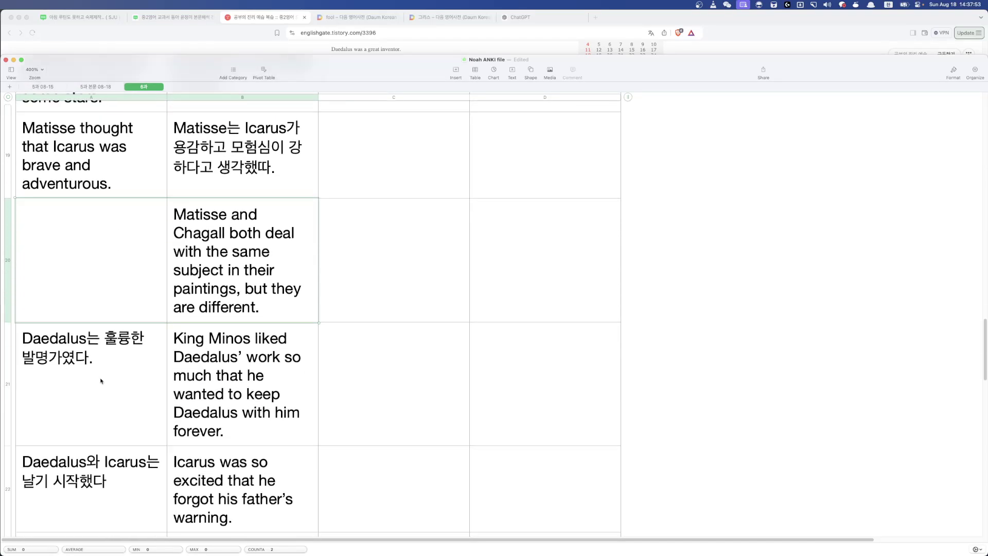
pyautogui.click(229, 412)
pyautogui.scroll(-2, 230, 418)
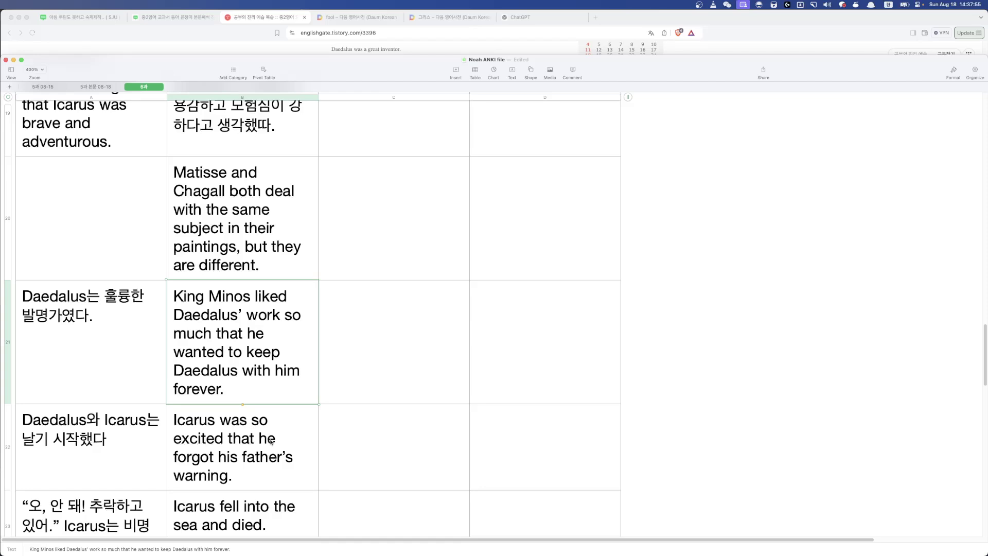
pyautogui.scroll(-6, 272, 441)
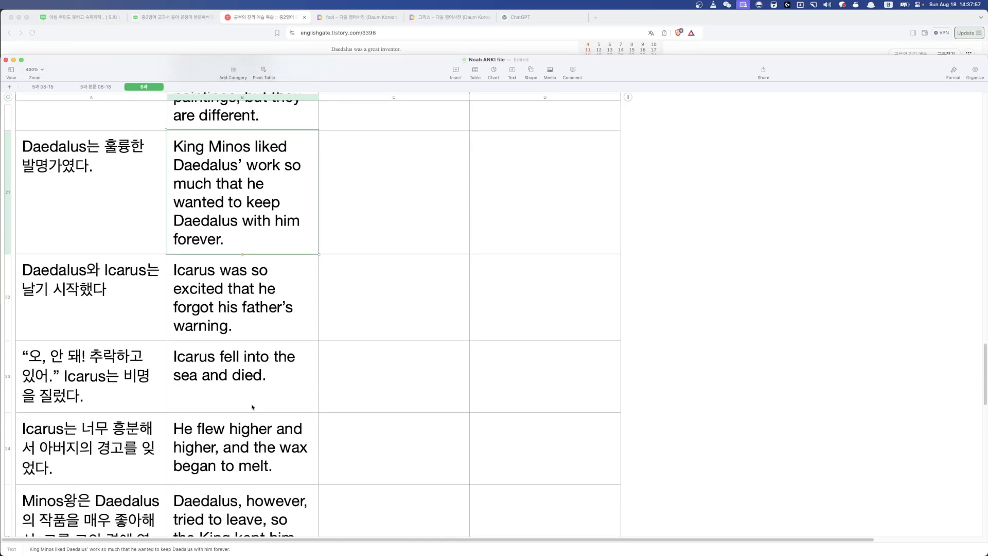
pyautogui.scroll(-5, 253, 407)
pyautogui.scroll(-1, 245, 432)
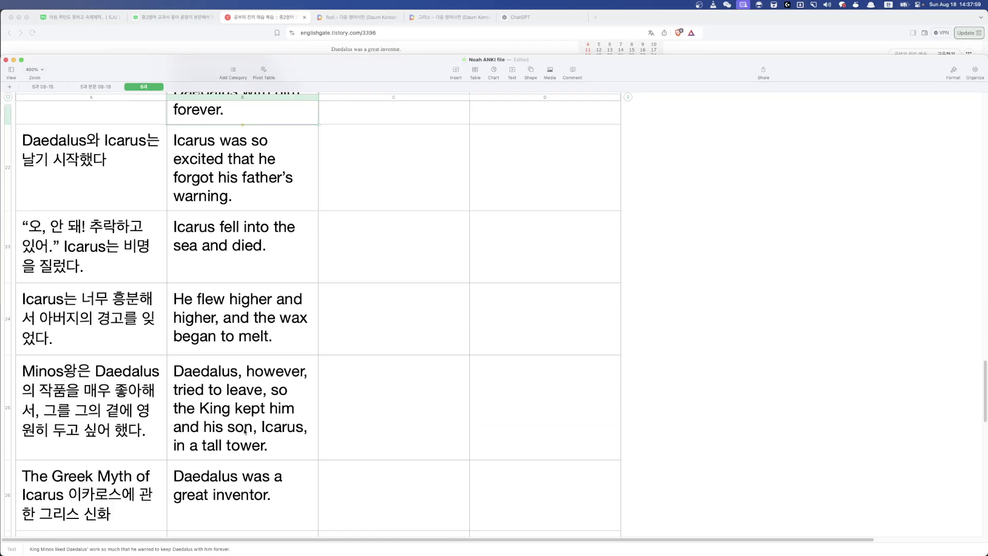
pyautogui.click(244, 325)
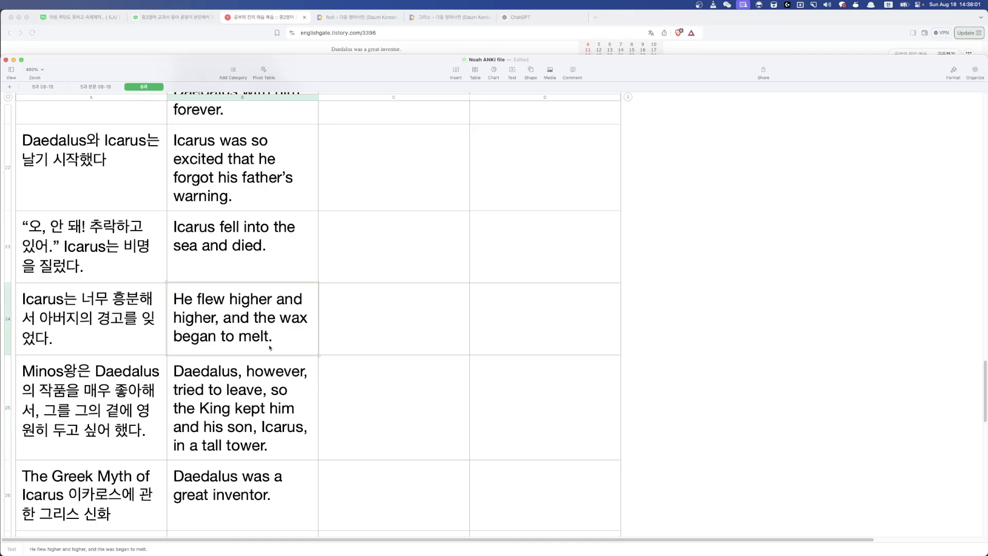
pyautogui.scroll(-20, 242, 425)
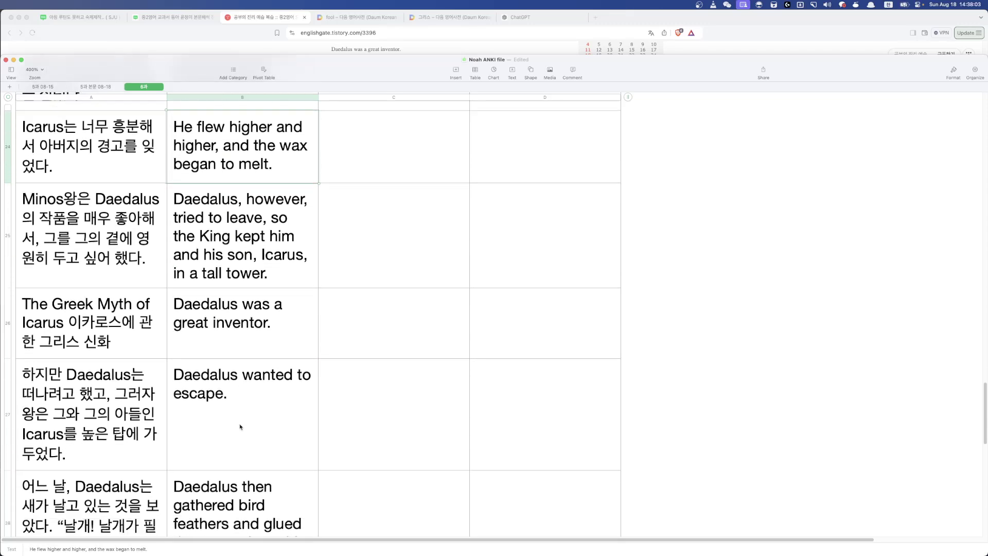
pyautogui.click(262, 403)
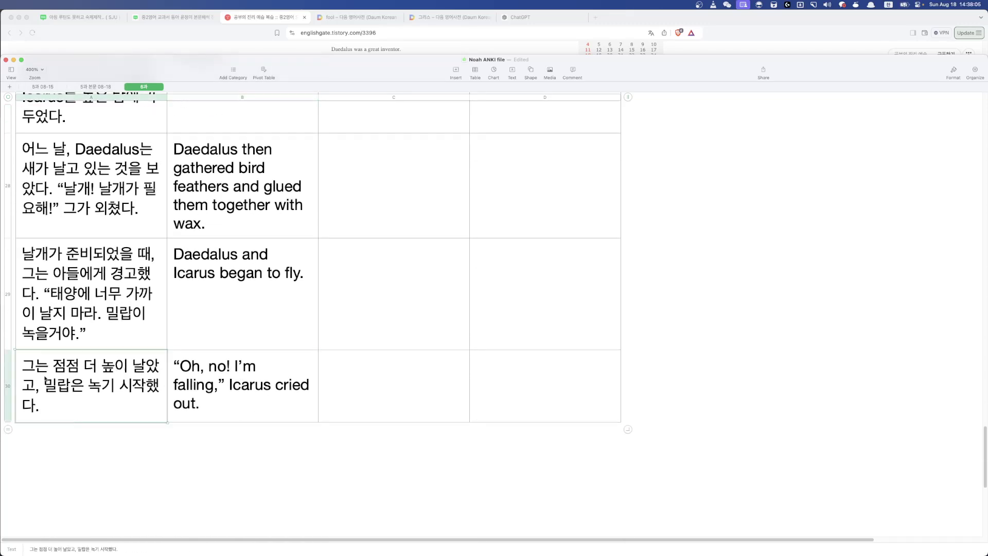
# - Go back through the table to row 1 and select its English sentence in column A
pyautogui.scroll(3, 207, 416)
pyautogui.scroll(1, 197, 412)
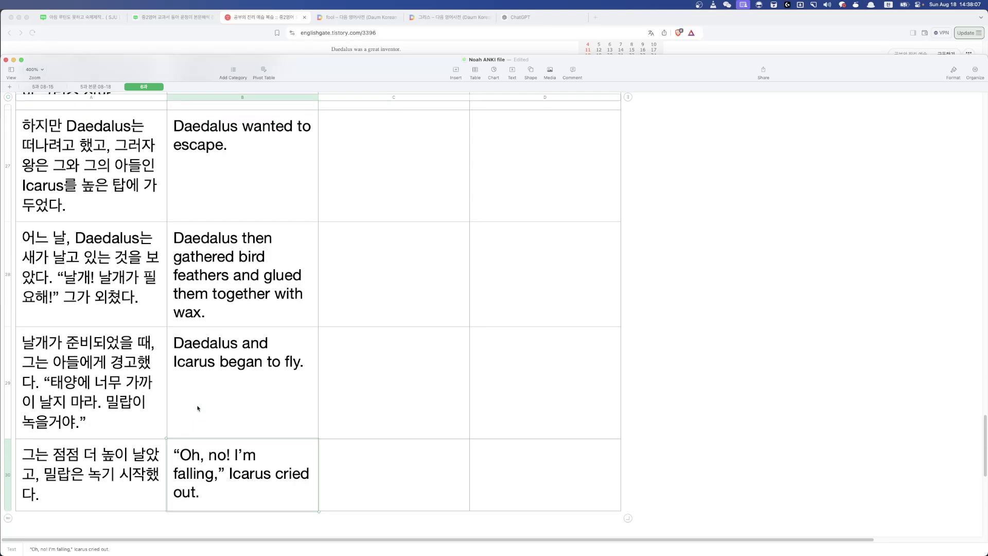
pyautogui.scroll(20, 130, 278)
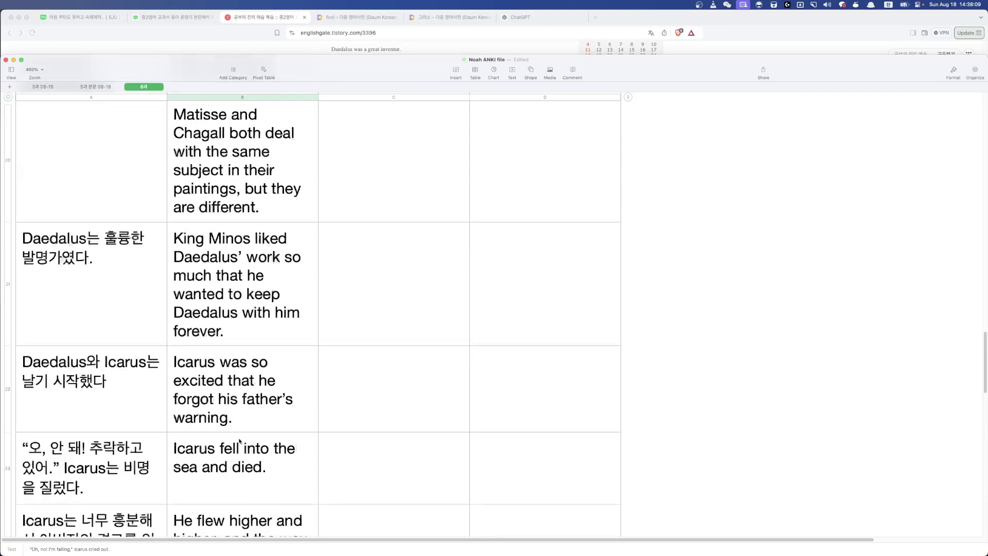
pyautogui.click(219, 257)
pyautogui.click(97, 202)
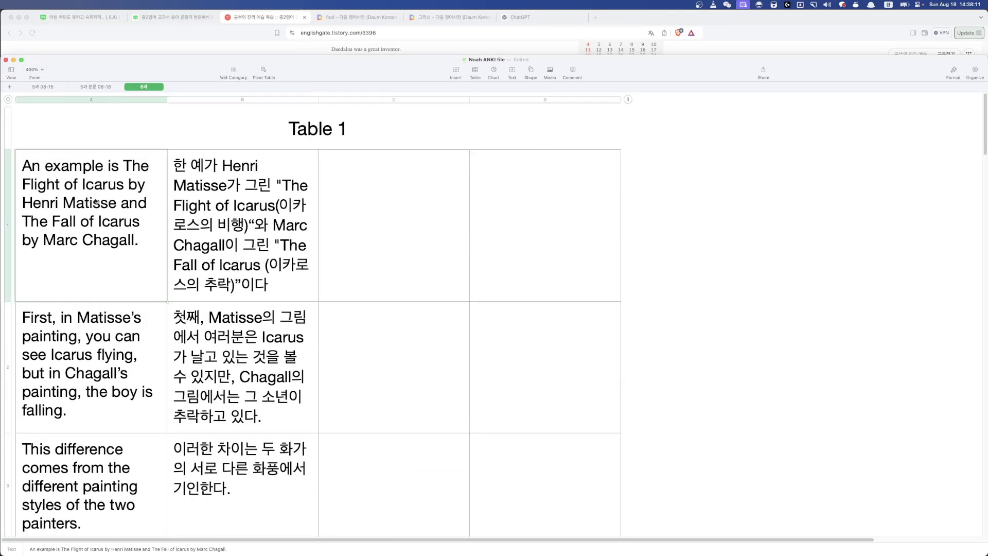
# - Compare the English sentences in column A with the Korean in column B for rows 1 to 6
pyautogui.click(216, 221)
pyautogui.click(103, 216)
pyautogui.click(206, 247)
pyautogui.press('Down')
pyautogui.press('Down')
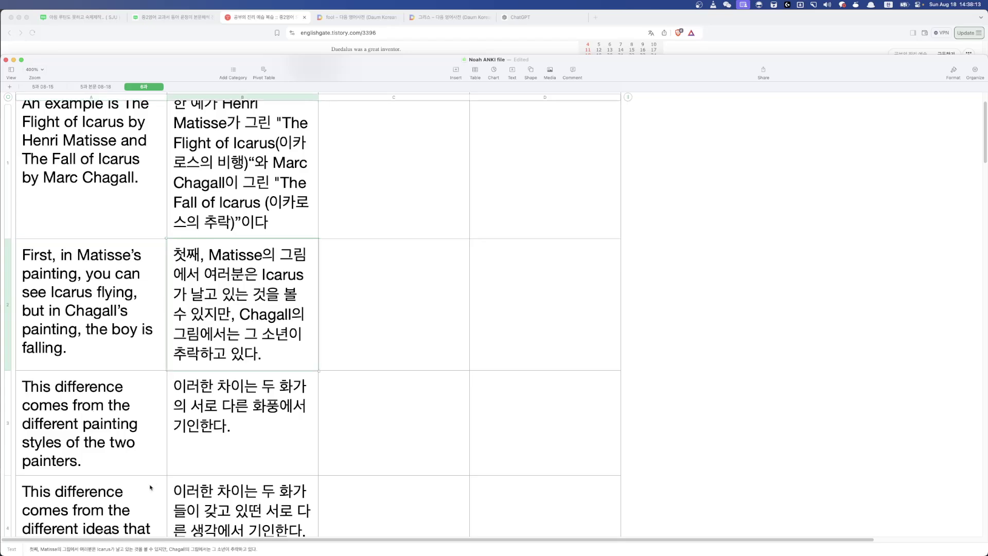
pyautogui.scroll(-3, 95, 429)
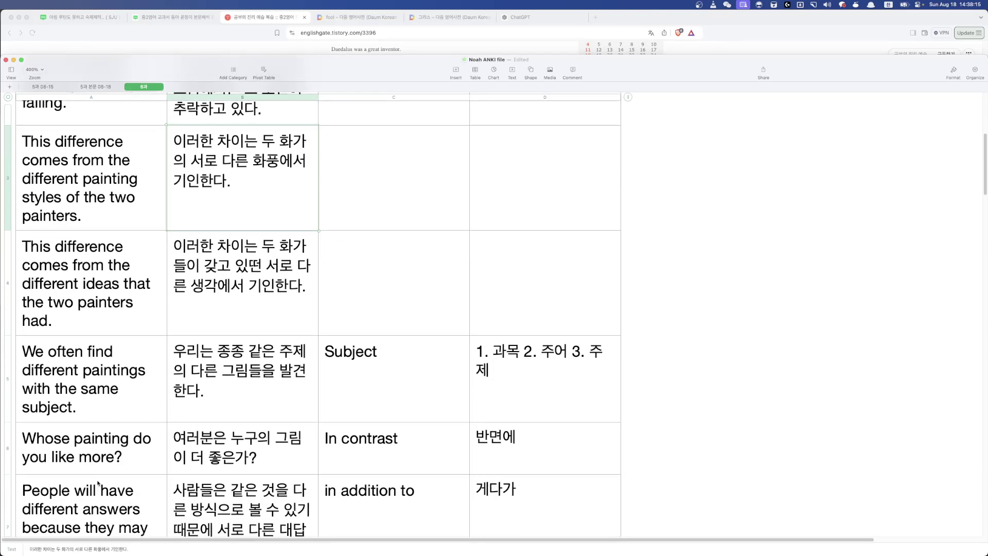
pyautogui.press('Down')
pyautogui.press('Down')
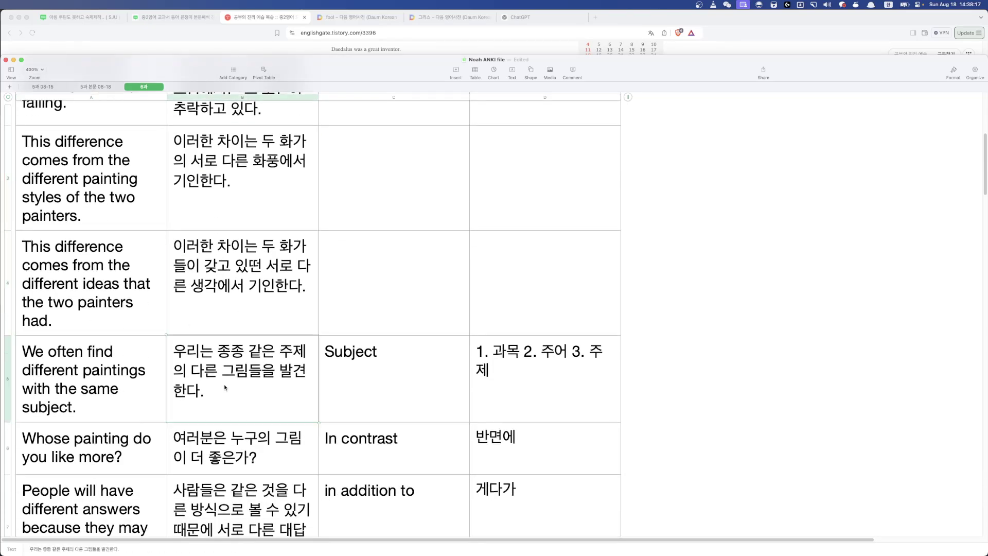
pyautogui.scroll(-2, 147, 388)
# - Check that the English and Korean sentences pair up in rows 7 to 12
pyautogui.press('Down')
pyautogui.scroll(-3, 165, 407)
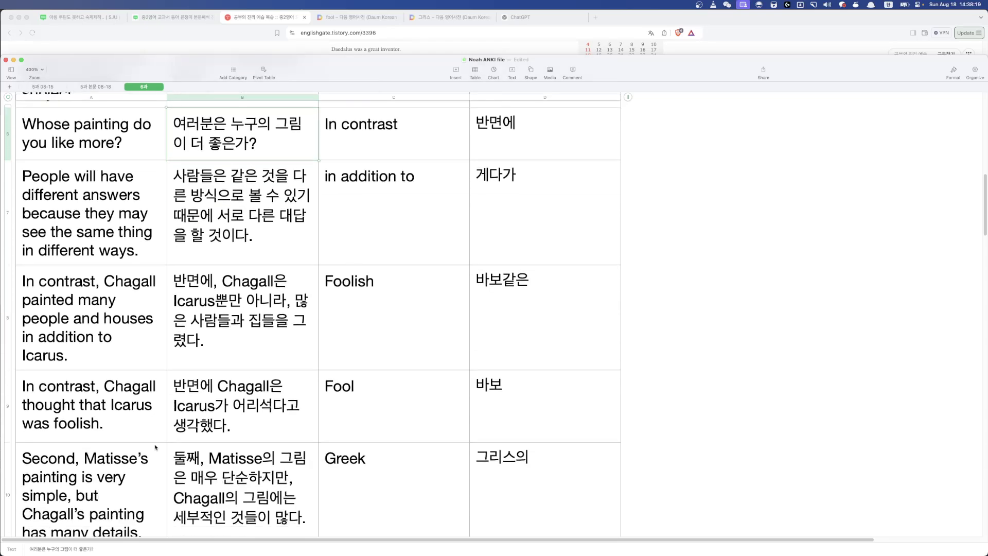
pyautogui.press('Down')
pyautogui.click(121, 314)
pyautogui.click(234, 308)
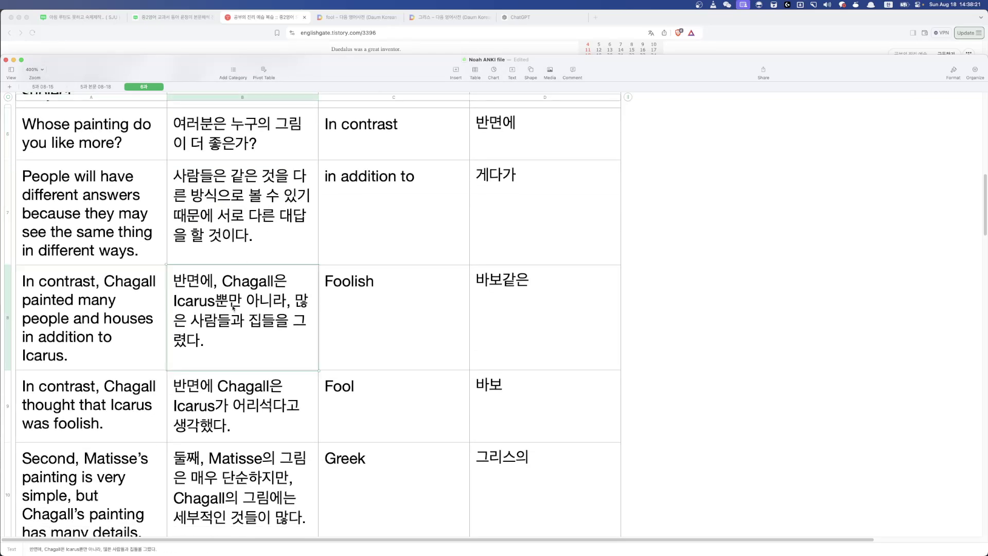
pyautogui.scroll(-2, 186, 428)
pyautogui.click(113, 319)
pyautogui.click(217, 322)
pyautogui.click(61, 396)
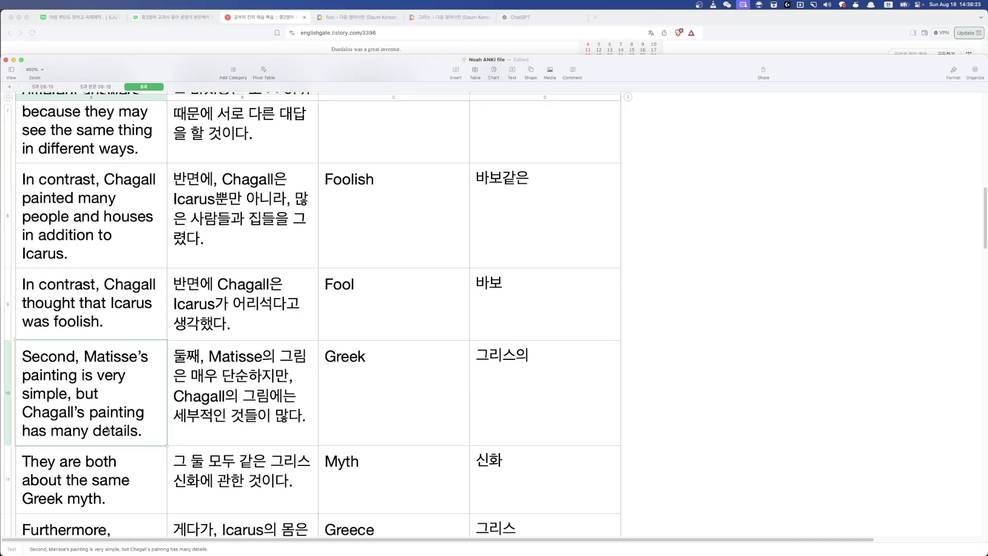
pyautogui.scroll(-3, 104, 306)
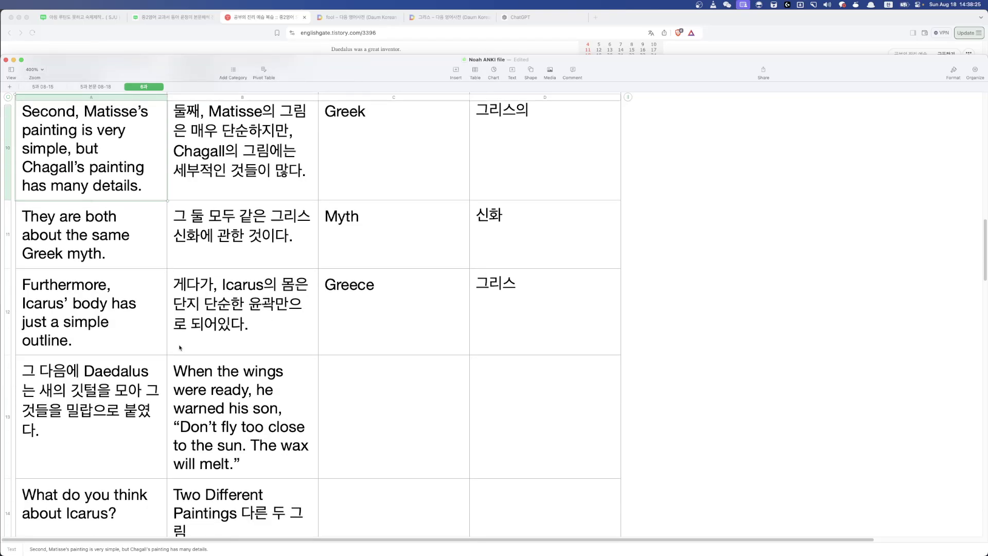
pyautogui.click(230, 330)
pyautogui.scroll(-1, 166, 406)
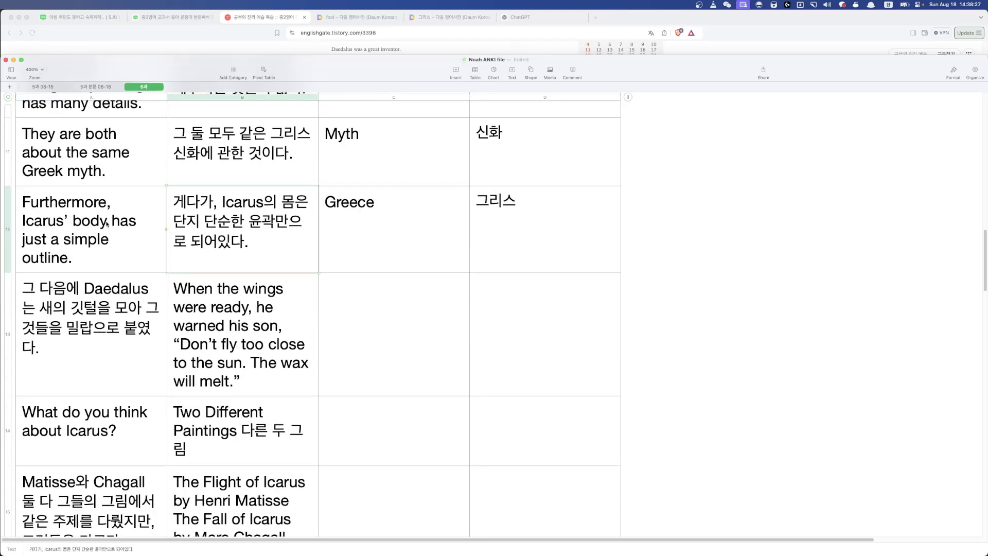
# - Examine rows 13 to 17 for English and Korean sentences that do not pair up
pyautogui.press('Down')
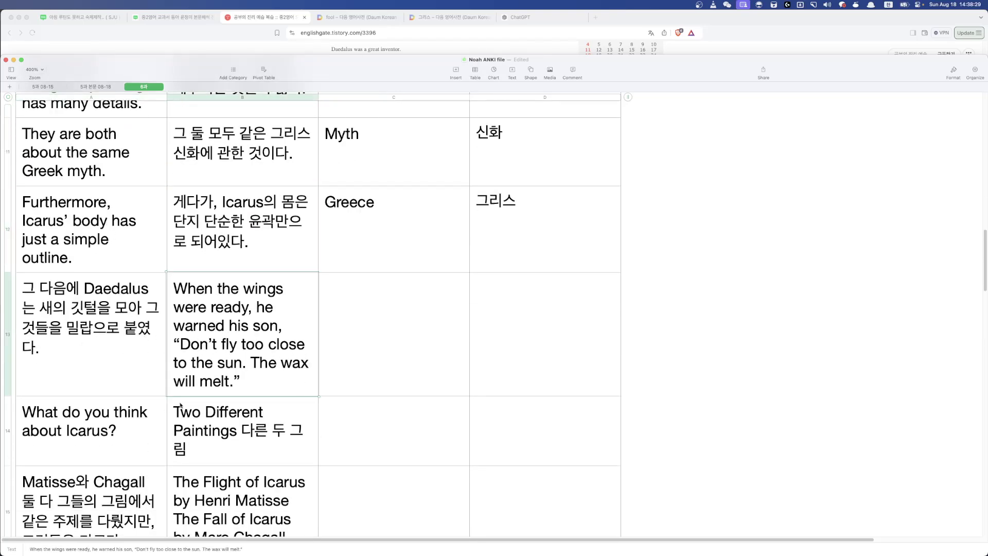
pyautogui.scroll(-1, 146, 360)
pyautogui.press('Down')
pyautogui.scroll(-1, 147, 442)
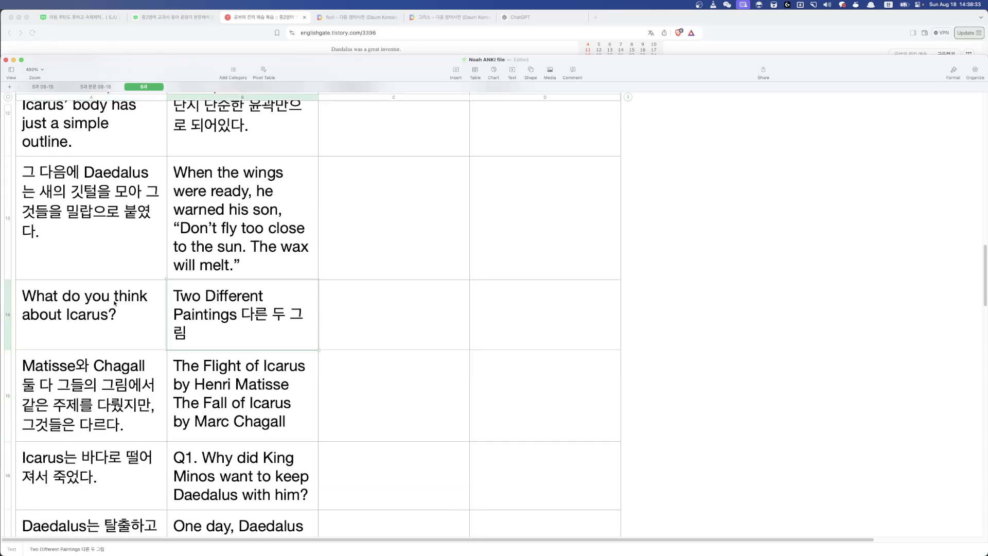
pyautogui.click(170, 384)
pyautogui.click(83, 391)
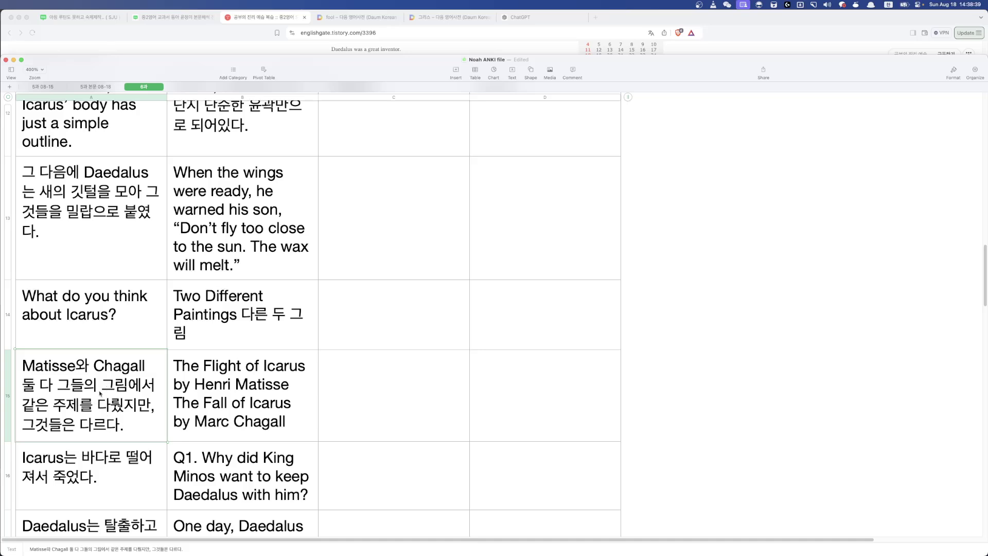
pyautogui.scroll(5, 100, 393)
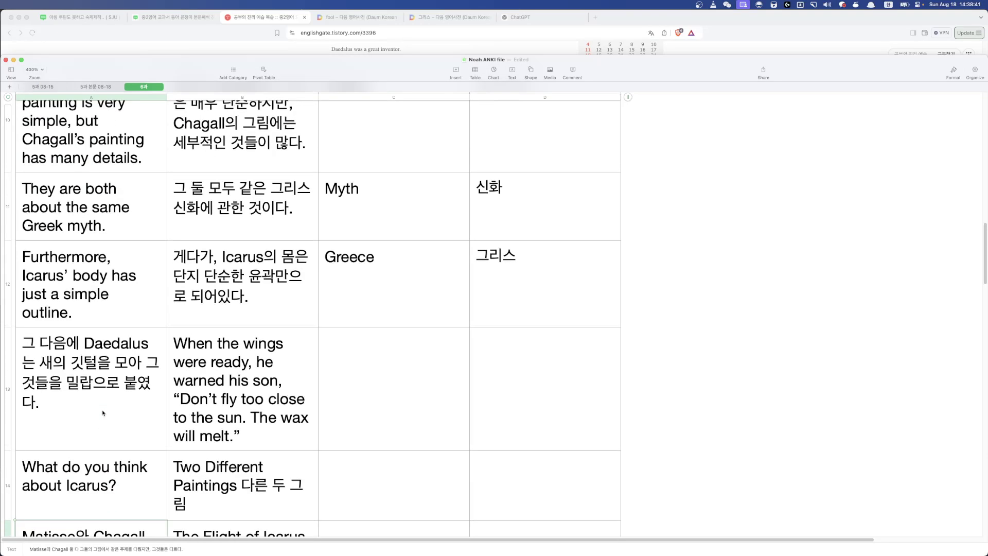
pyautogui.scroll(-3, 103, 413)
pyautogui.click(108, 334)
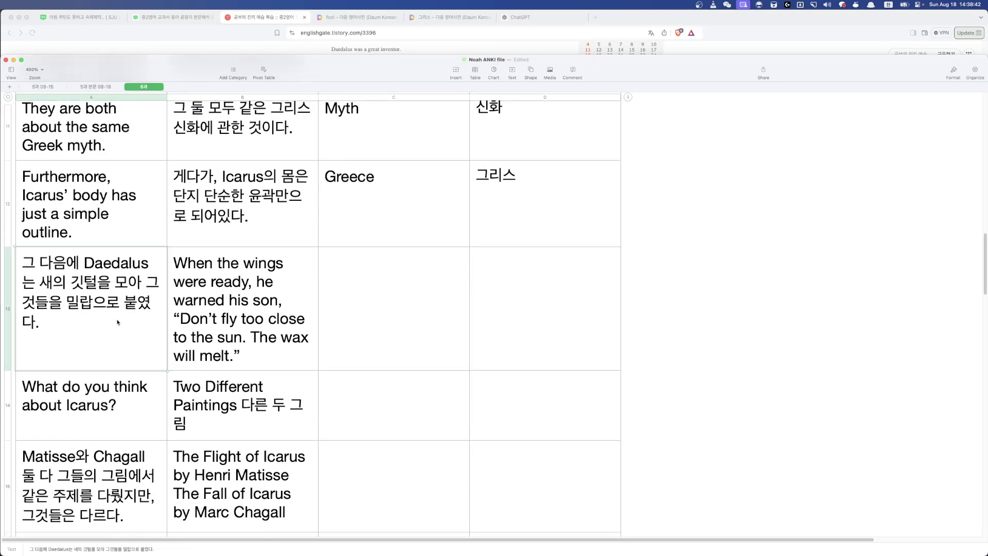
pyautogui.click(231, 310)
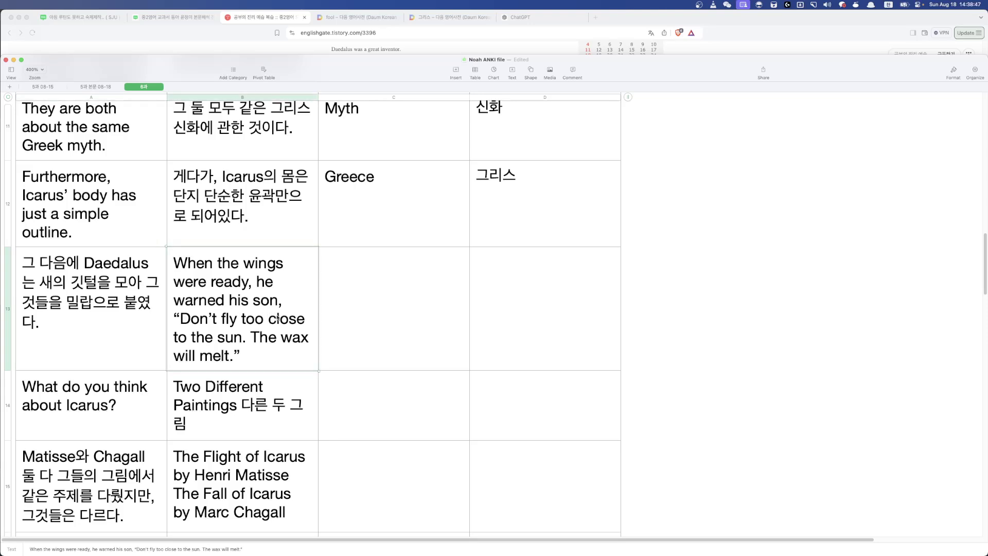
pyautogui.scroll(4, 64, 358)
pyautogui.scroll(-4, 65, 357)
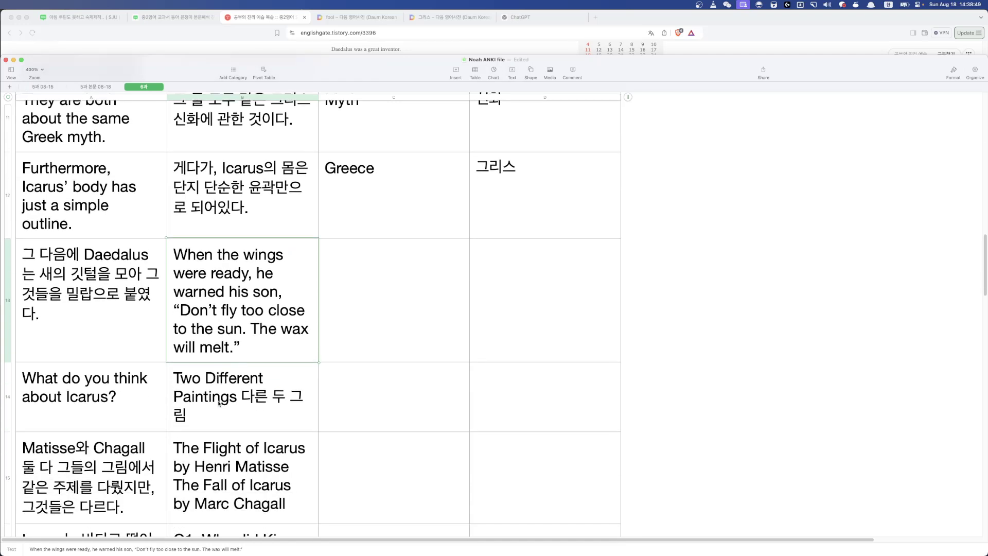
pyautogui.scroll(-10, 65, 357)
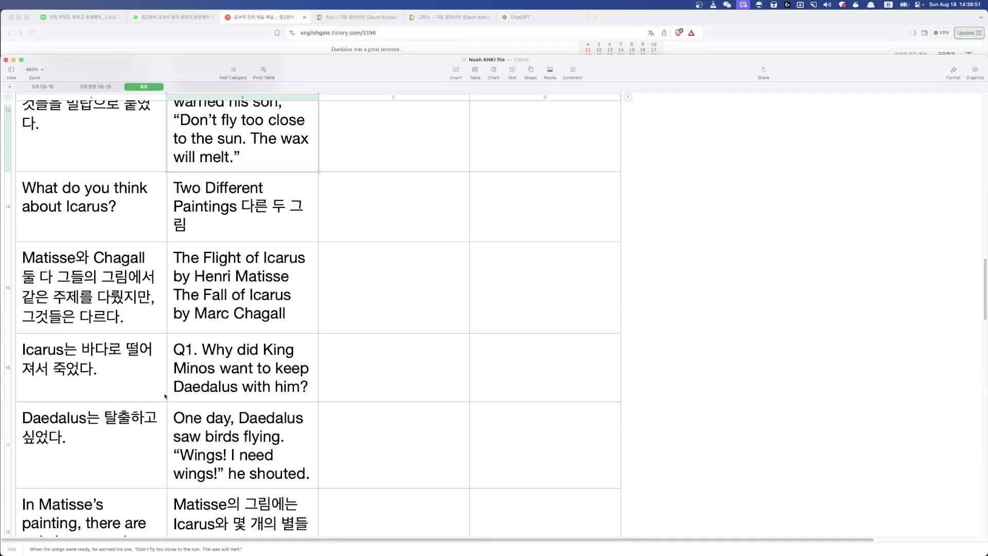
pyautogui.scroll(9, 165, 397)
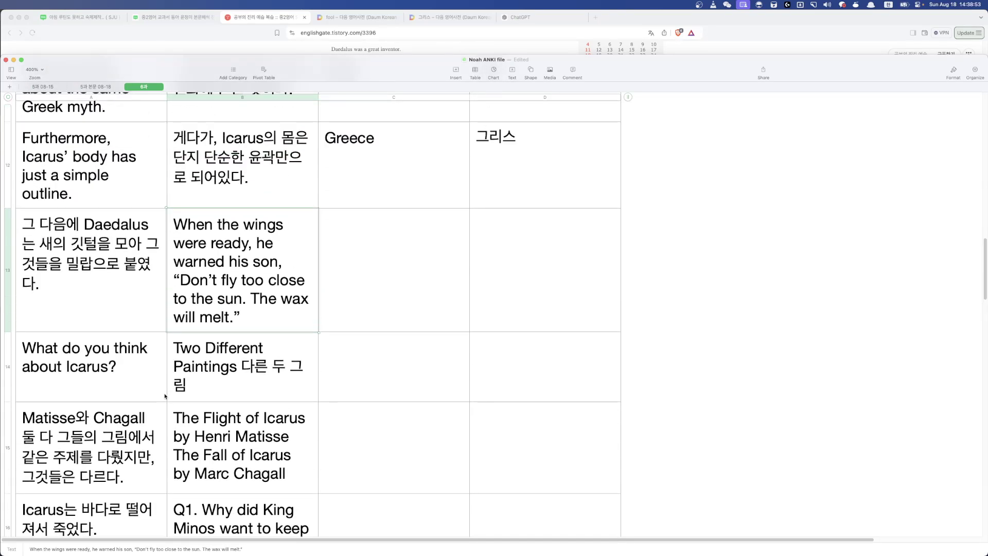
# - Cut the unpaired sentences in columns A and B from row 13 down to the end of the table
pyautogui.click(63, 269)
pyautogui.click(206, 273)
pyautogui.moveTo(129, 273); pyautogui.dragTo(234, 247)
pyautogui.press('BackSpace')
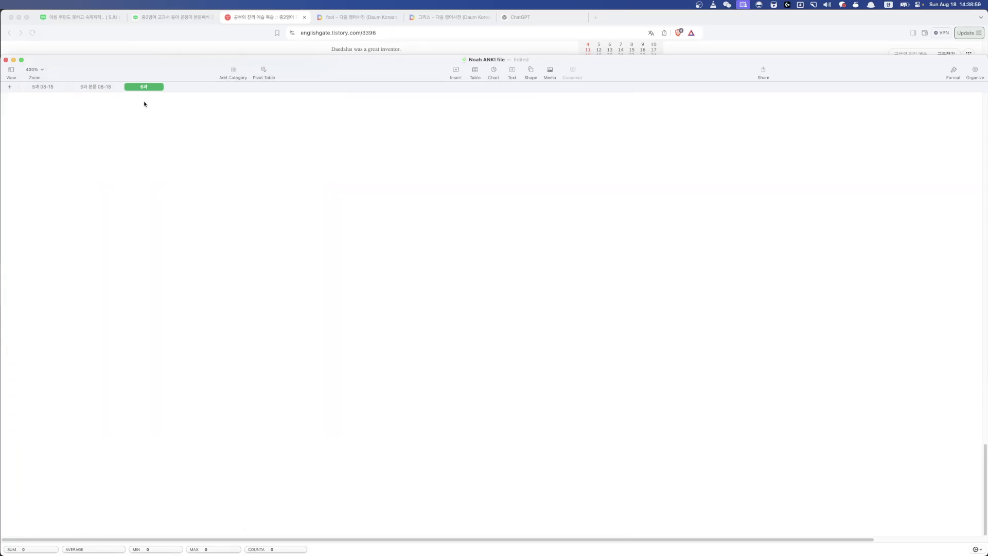
# - Add a new sheet and delete the header row and header column from its table
pyautogui.click(10, 87)
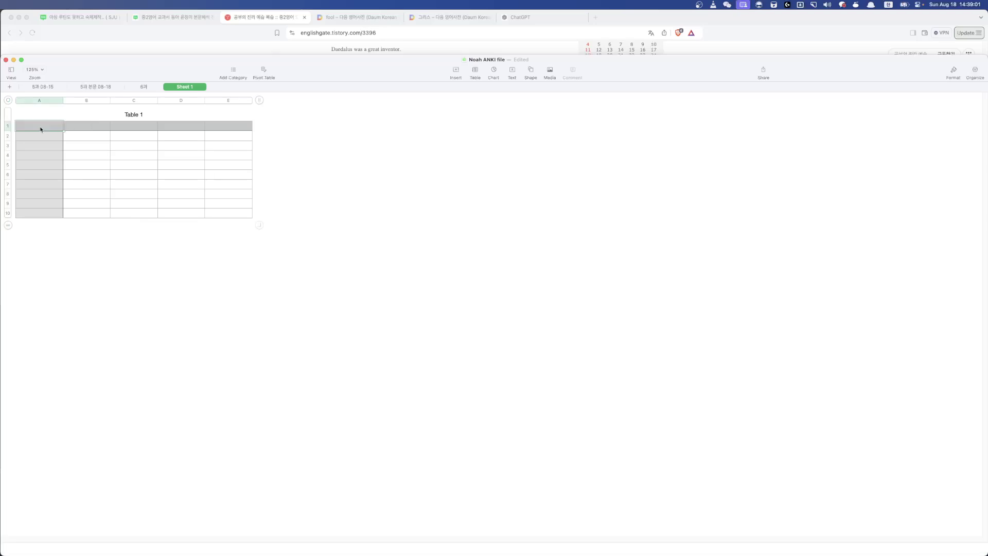
pyautogui.rightClick(7, 126)
pyautogui.press('Return')
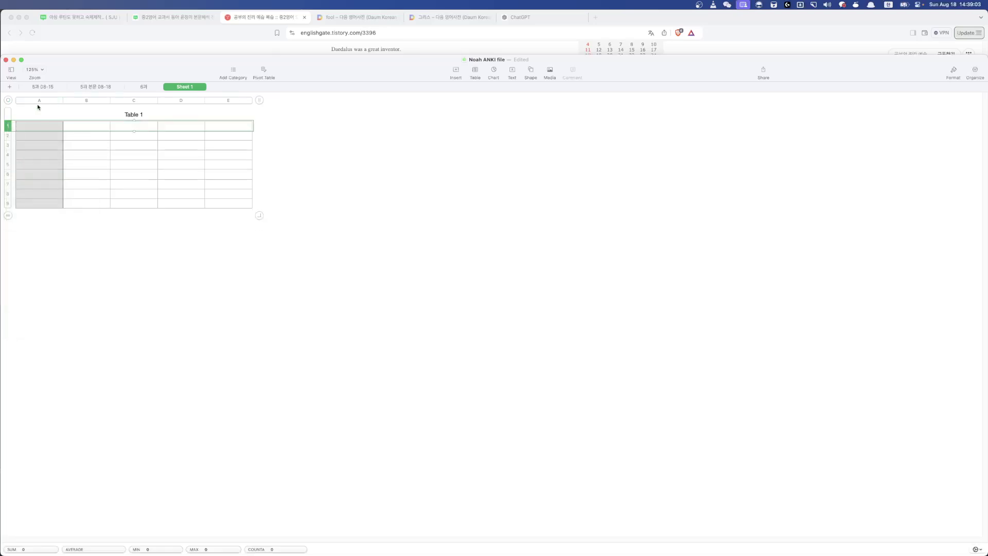
pyautogui.rightClick(38, 102)
pyautogui.press('Return')
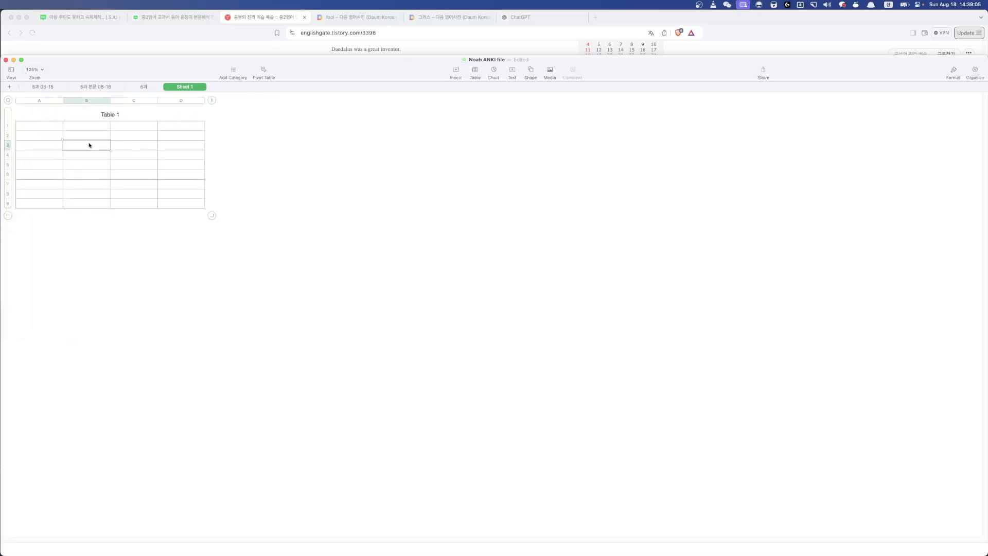
# - Paste the cut sentences into the new sheet's table from the first cell and enlarge the view to 400%
pyautogui.press('super+v')
pyautogui.click(75, 157)
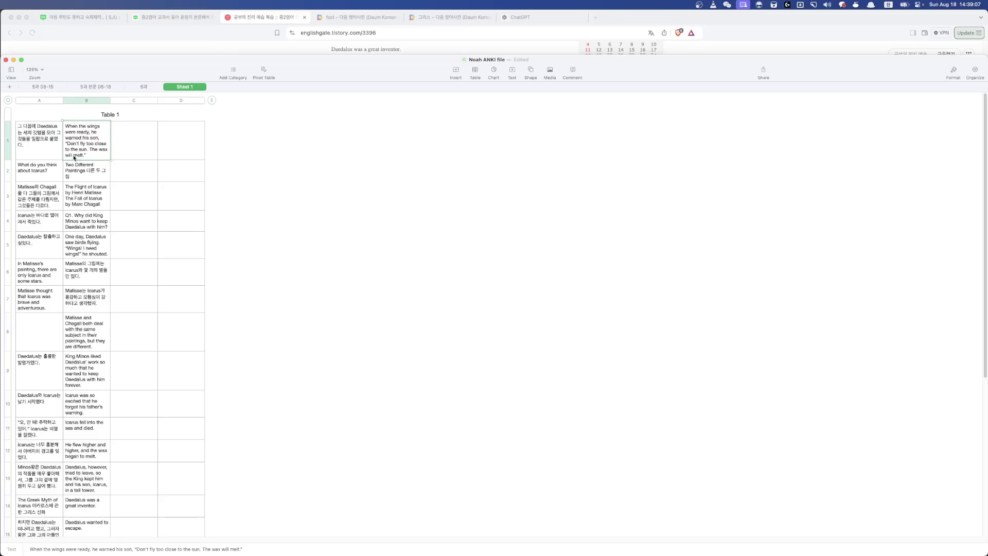
pyautogui.scroll(5, 74, 158)
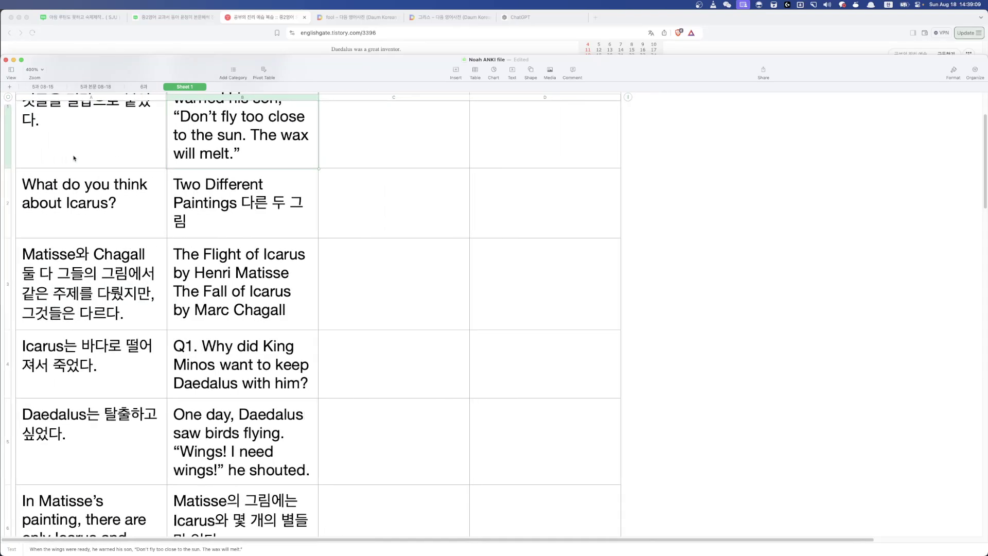
pyautogui.scroll(3, 87, 178)
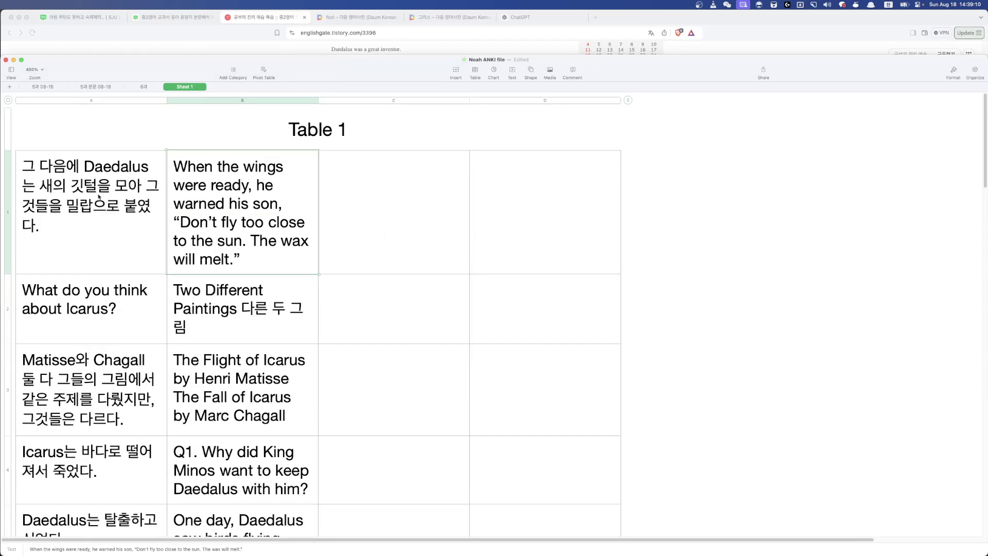
# - Insert two blank columns before the column of mostly Korean sentences and move "When the wings were ready, he warned his son…" into cell A1
pyautogui.click(151, 218)
pyautogui.hotkey('alt', 'Left')
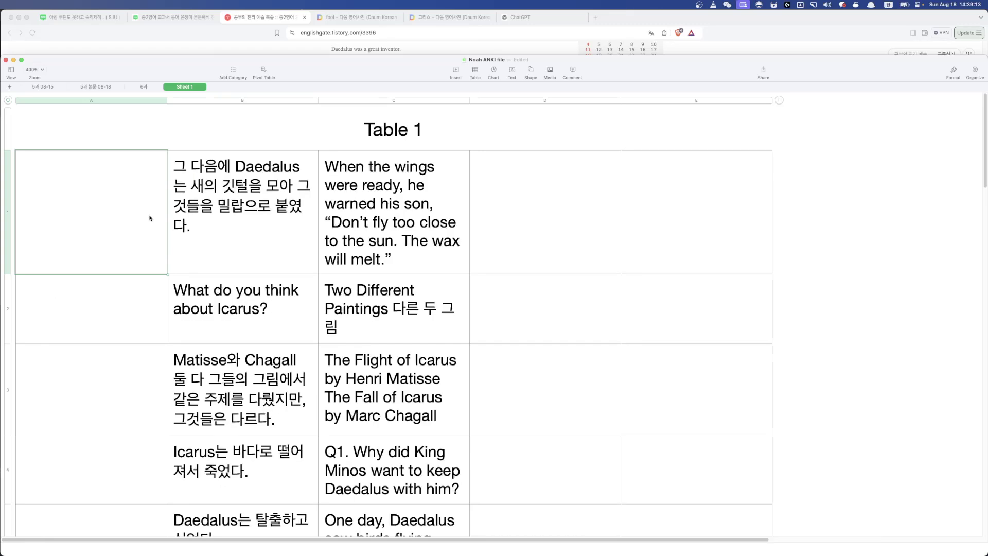
pyautogui.click(410, 206)
pyautogui.moveTo(409, 206); pyautogui.dragTo(103, 209)
pyautogui.click(238, 194)
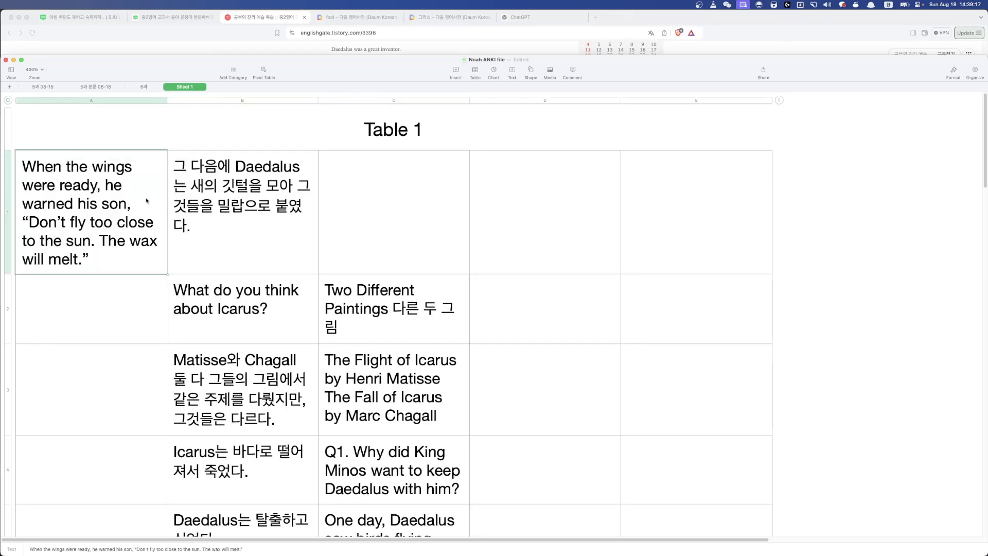
pyautogui.hotkey('alt', 'Left')
# - Find the matching Korean sentence "날개가 준비되었을 때, 그는 아들에게 경고했다…" in row 17 and place it in cell B1
pyautogui.click(411, 319)
pyautogui.scroll(-2, 468, 357)
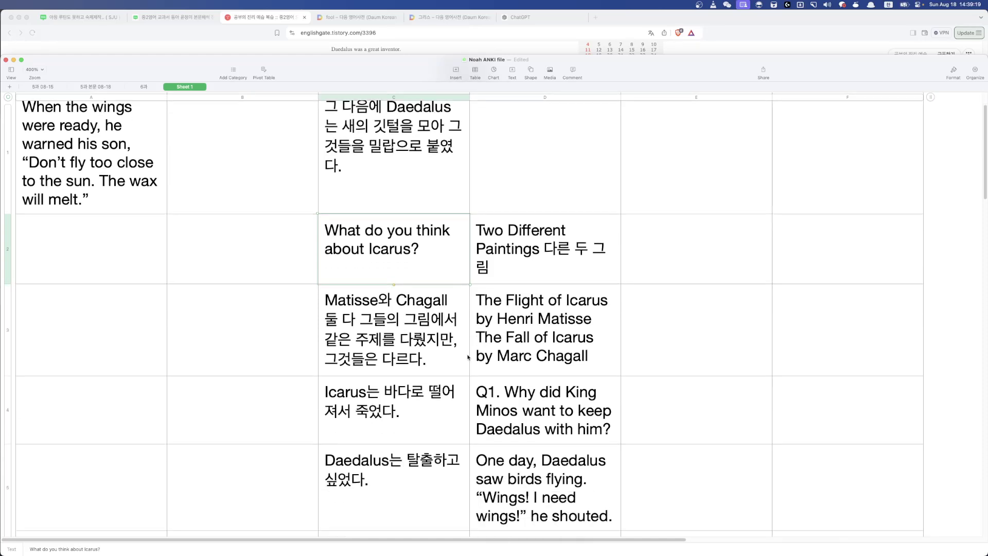
pyautogui.scroll(-5, 442, 319)
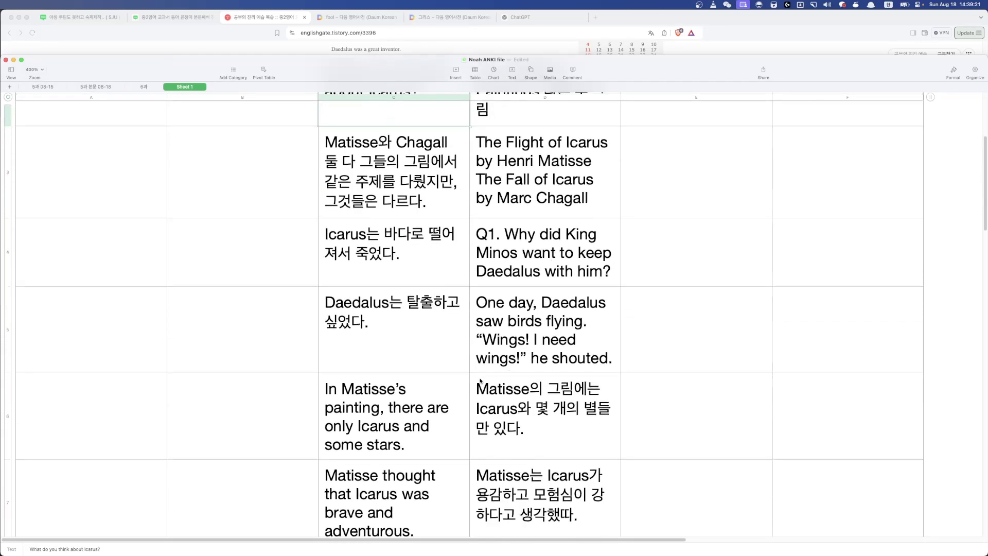
pyautogui.scroll(6, 464, 350)
pyautogui.scroll(-6, 481, 381)
pyautogui.scroll(-10, 481, 381)
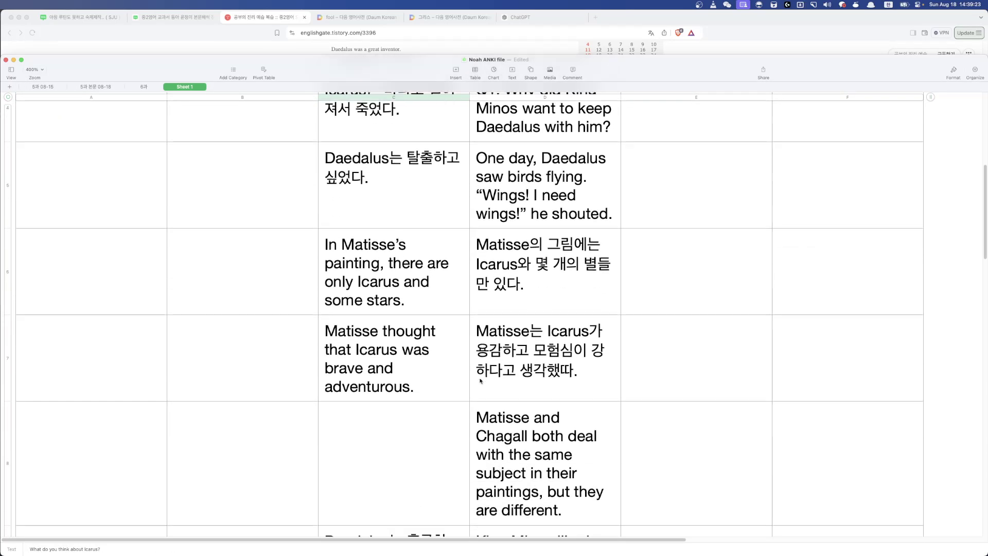
pyautogui.scroll(-15, 481, 382)
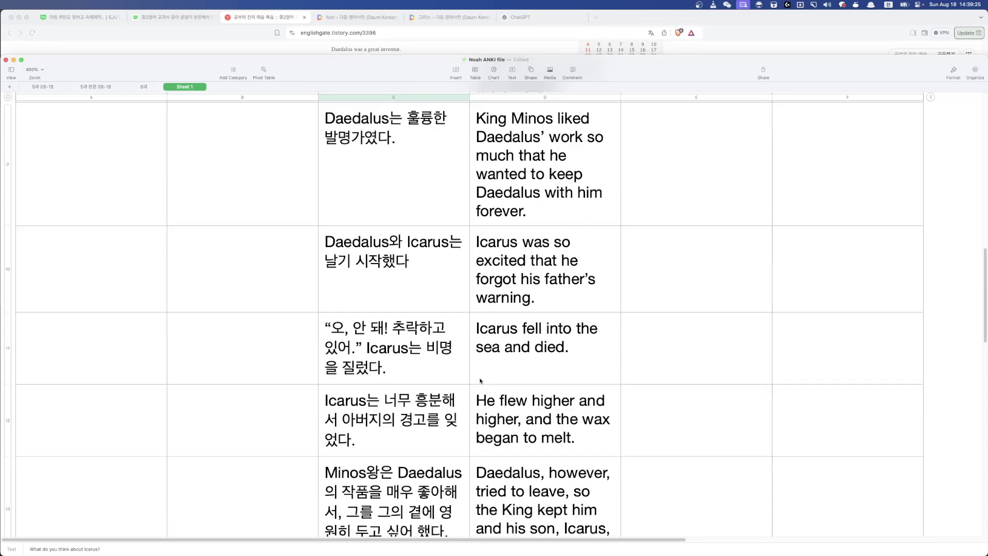
pyautogui.scroll(-10, 481, 382)
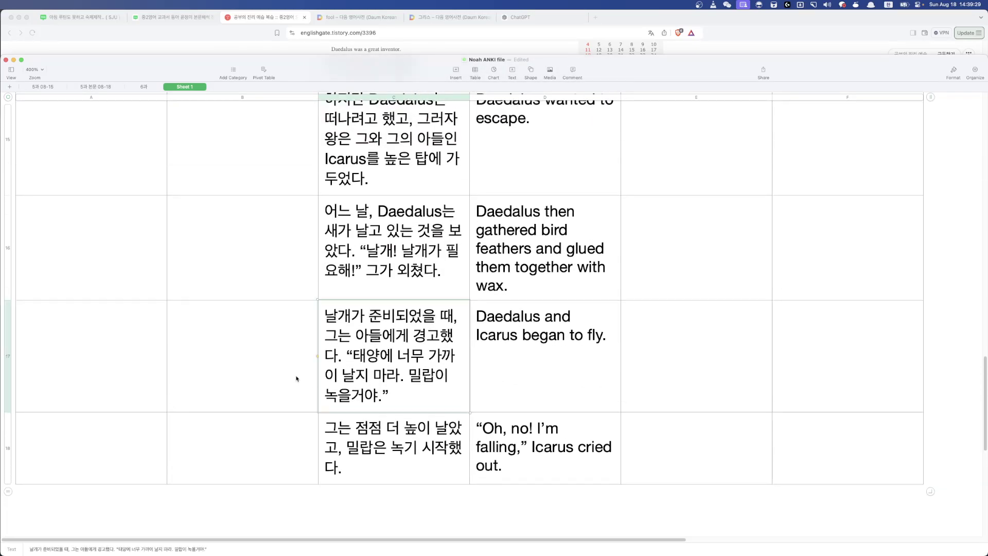
pyautogui.scroll(20, 297, 376)
pyautogui.click(215, 241)
pyautogui.write('날개가 준비되었을 때, 그는 아들에게 경고했다. "태양에 너무 가까이 날지 마라. 밀랍이 녹을거야."')
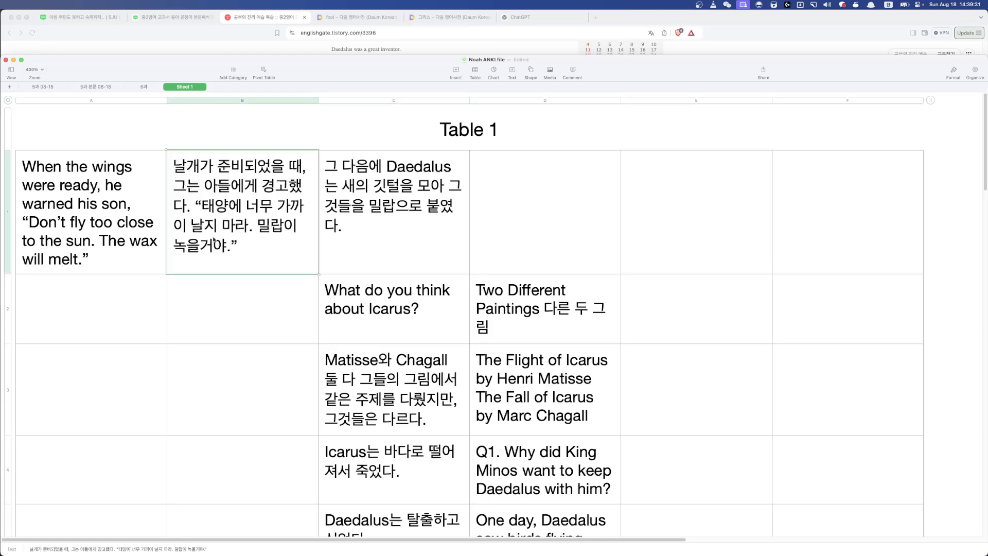
# - Move "The Flight of Icarus by Henri Matisse The Fall of Icarus by Marc Chagall" from row 3 into cell A2
pyautogui.click(379, 332)
pyautogui.click(401, 248)
pyautogui.click(310, 340)
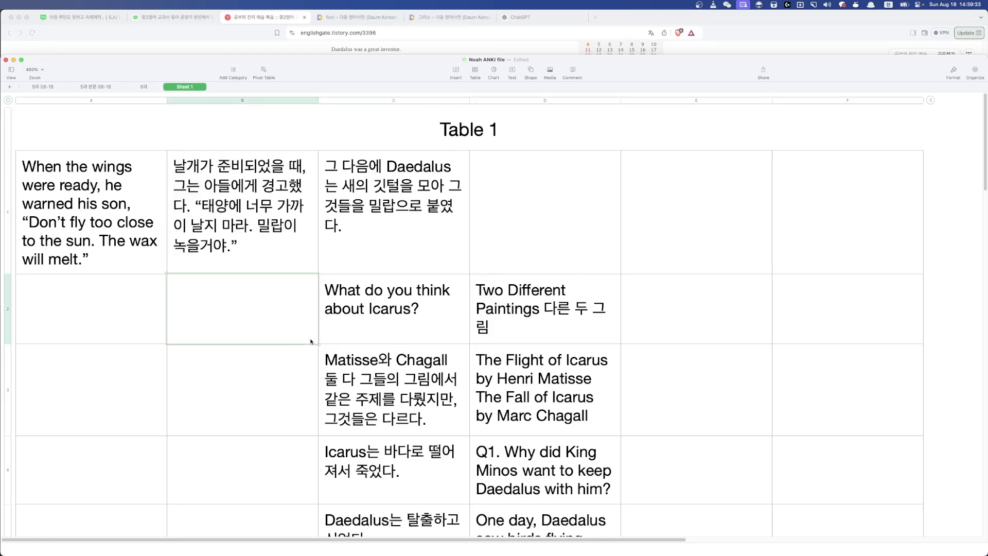
pyautogui.scroll(-5, 312, 341)
pyautogui.click(370, 229)
pyautogui.click(407, 288)
pyautogui.scroll(-2, 474, 370)
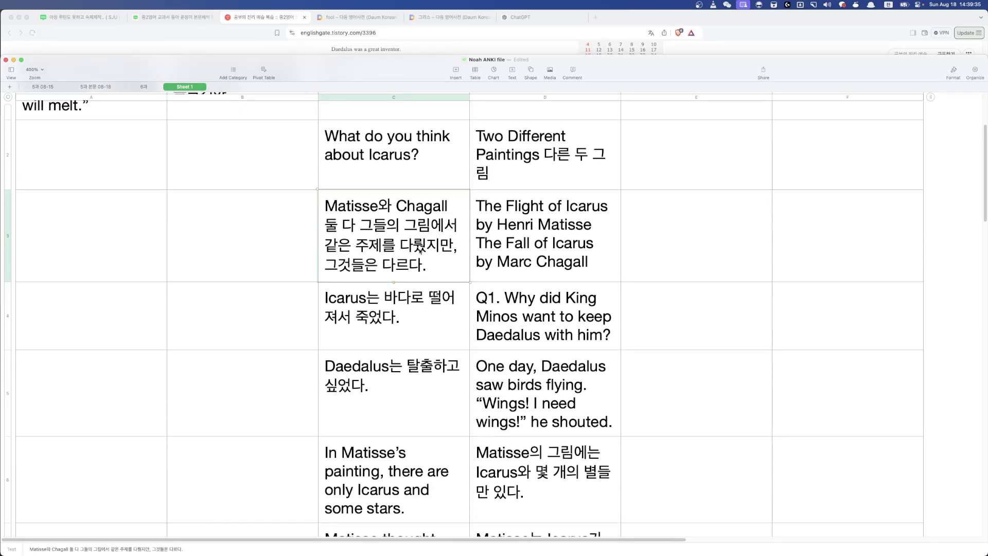
pyautogui.scroll(5, 494, 376)
pyautogui.click(537, 387)
pyautogui.moveTo(548, 392); pyautogui.dragTo(128, 366)
pyautogui.scroll(-2, 240, 353)
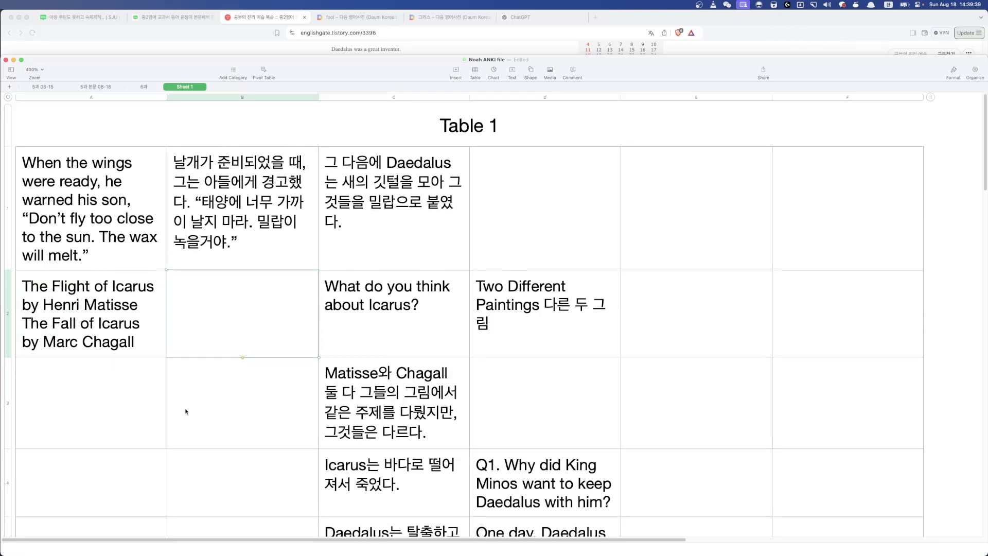
# - Move "The Flight of Icarus by Henri Matisse The Fall of Icarus by Marc Chagall" from cell A2 back to cell D3
pyautogui.click(215, 261)
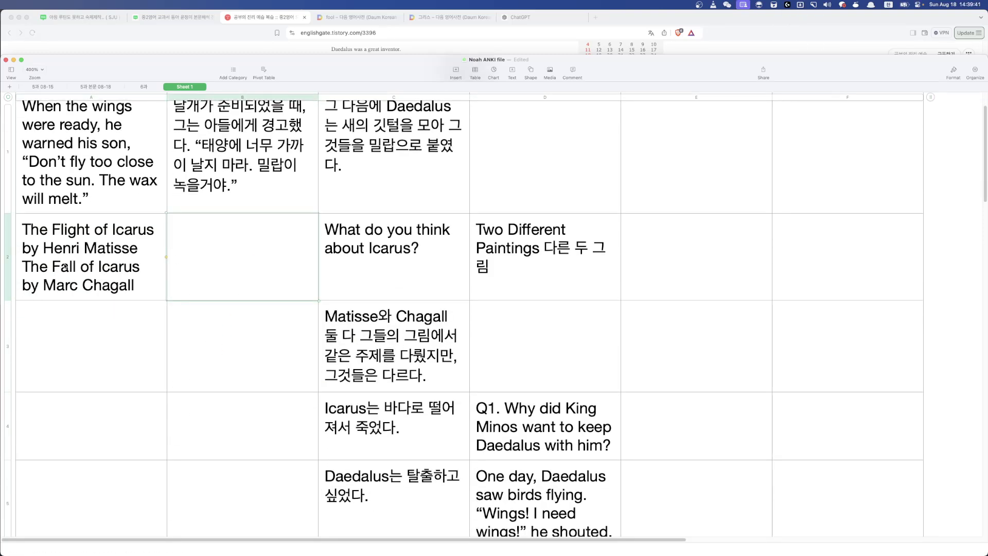
pyautogui.press('Left')
pyautogui.moveTo(138, 278); pyautogui.dragTo(566, 345)
# - Move "Icarus는 바다로 떨어져서 죽었다." from C4 to B2 and "Daedalus는 탈출하고 싶었다." from C5 to B3
pyautogui.scroll(-3, 566, 340)
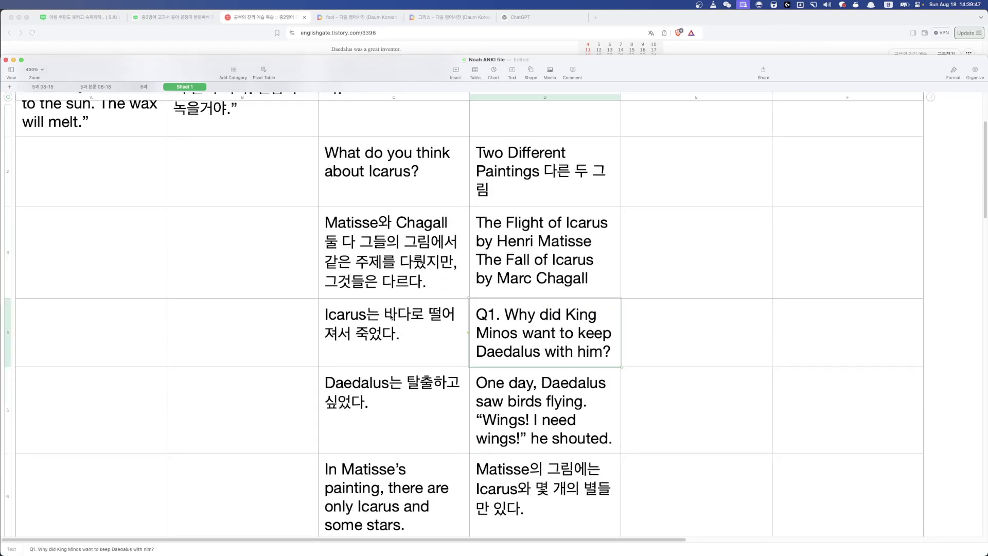
pyautogui.scroll(2, 448, 381)
pyautogui.click(423, 375)
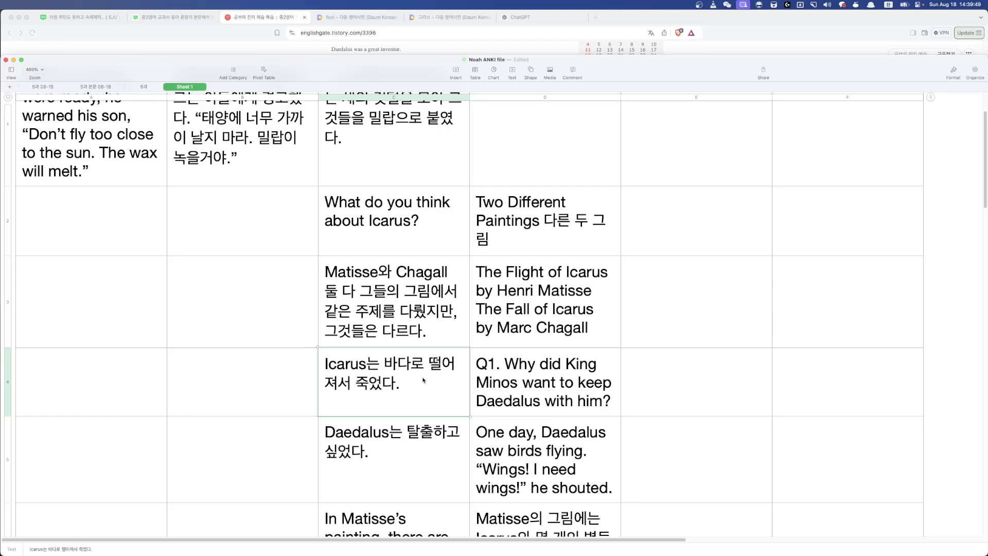
pyautogui.moveTo(423, 381); pyautogui.dragTo(278, 226)
pyautogui.scroll(-3, 348, 363)
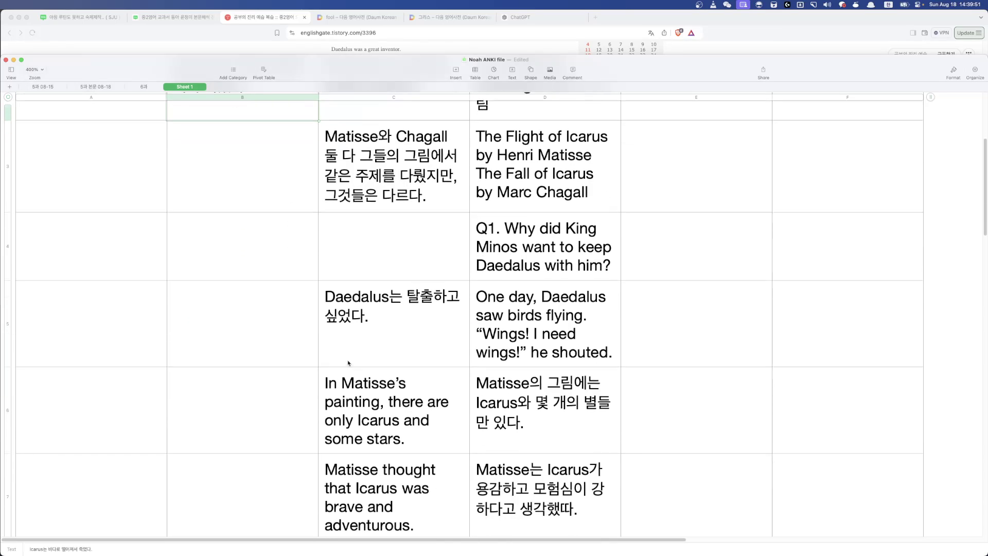
pyautogui.scroll(2, 348, 363)
pyautogui.click(420, 383)
pyautogui.moveTo(419, 383); pyautogui.dragTo(270, 229)
# - Find the matching English sentence "Icarus fell into the sea and died." in row 11 and move it to cell A2
pyautogui.scroll(-5, 386, 370)
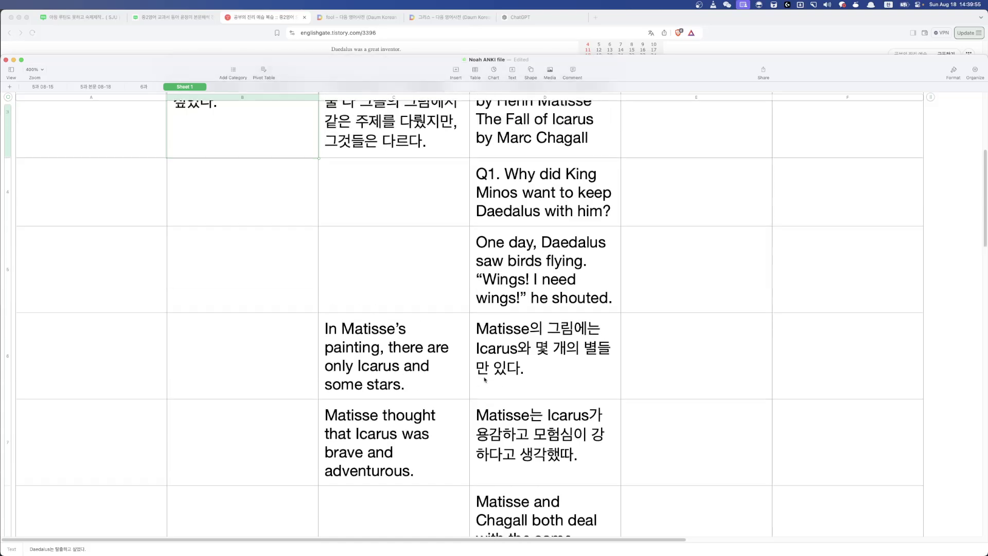
pyautogui.scroll(-15, 485, 379)
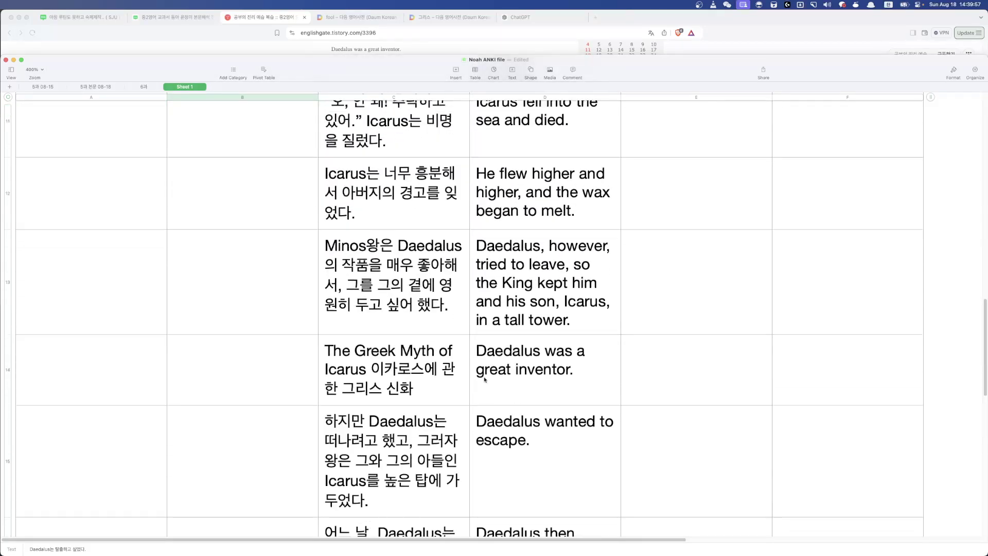
pyautogui.scroll(-12, 485, 380)
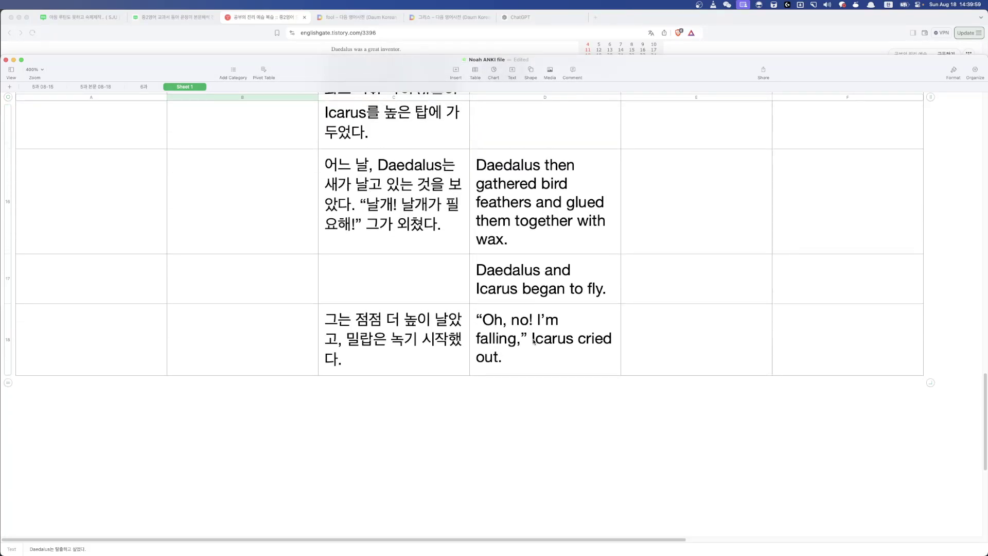
pyautogui.scroll(3, 534, 341)
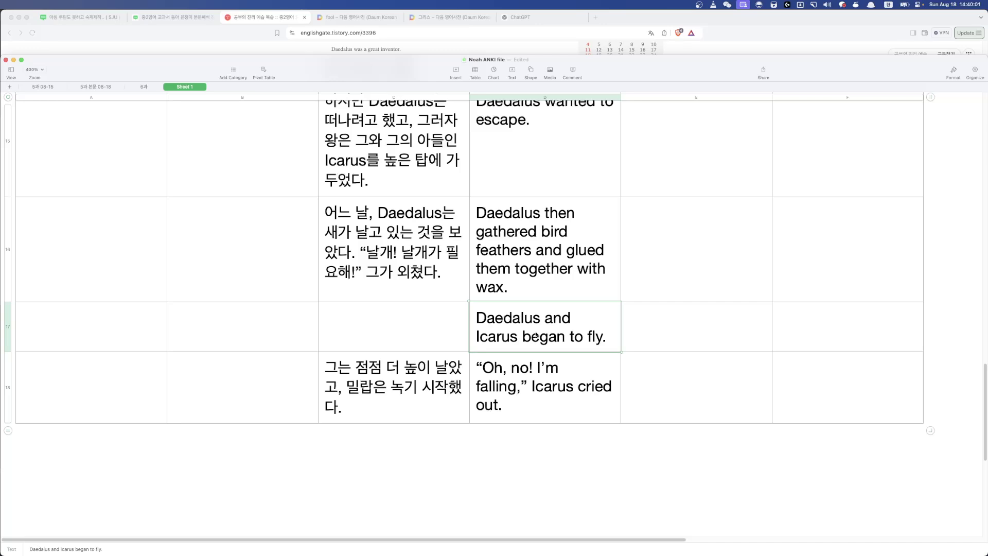
pyautogui.click(515, 266)
pyautogui.scroll(9, 515, 266)
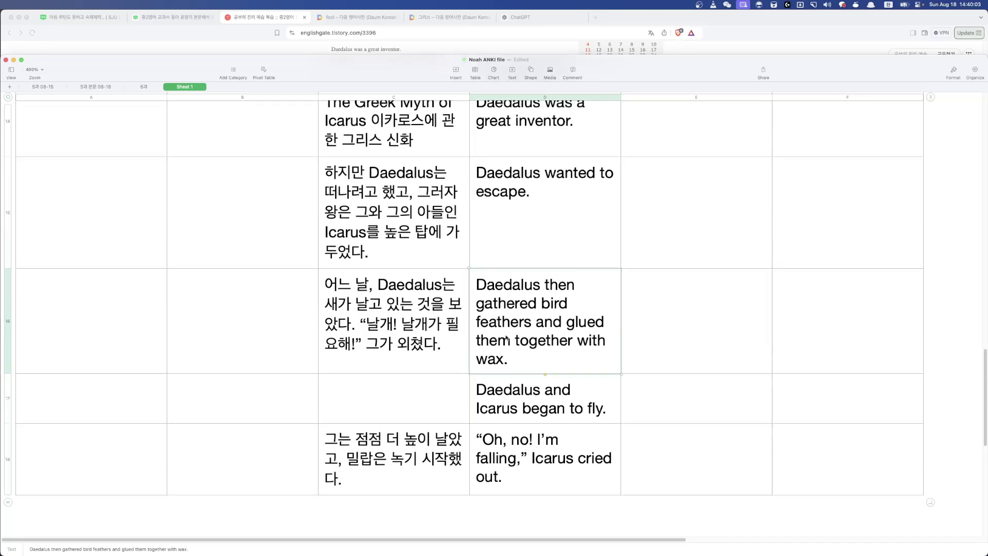
pyautogui.scroll(6, 531, 382)
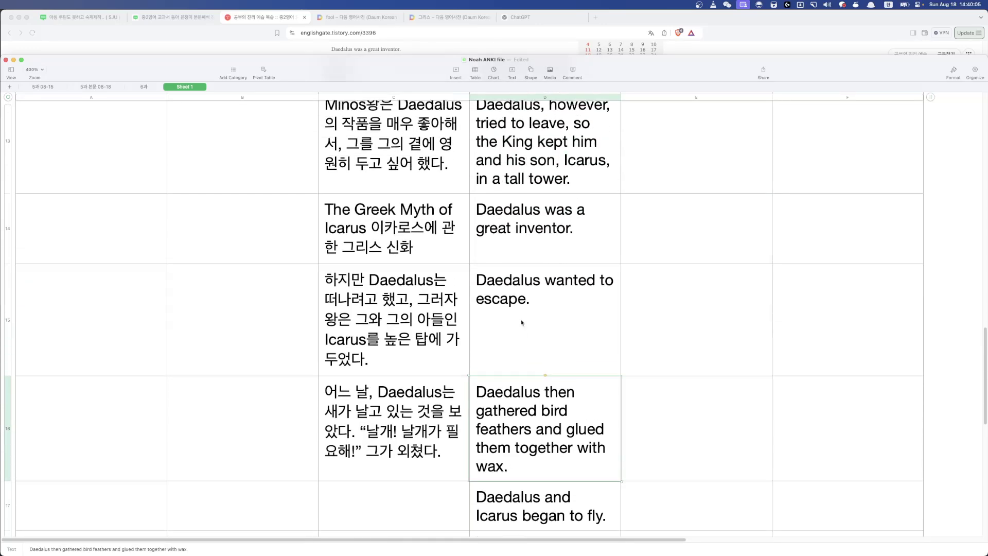
pyautogui.click(537, 331)
pyautogui.scroll(4, 537, 331)
pyautogui.scroll(5, 550, 268)
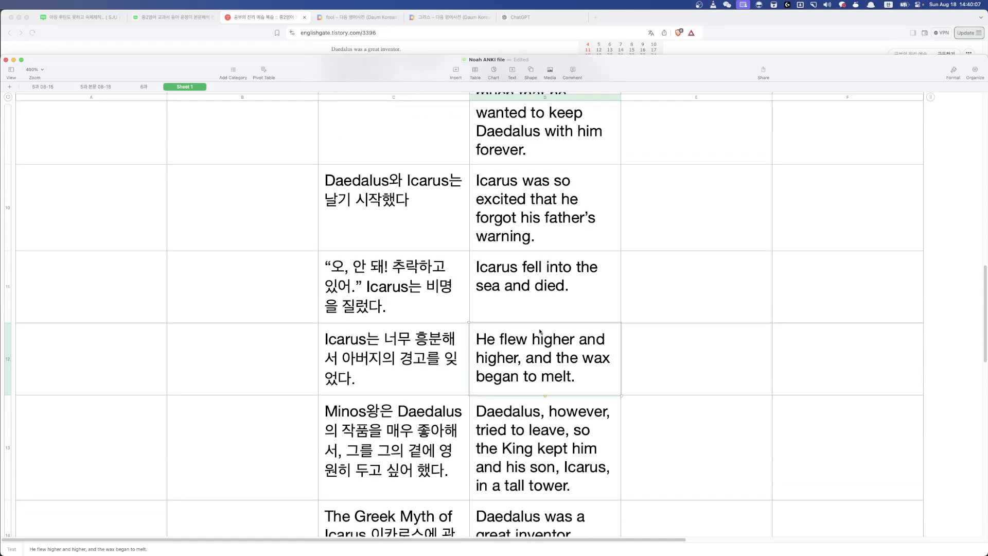
pyautogui.scroll(20, 525, 310)
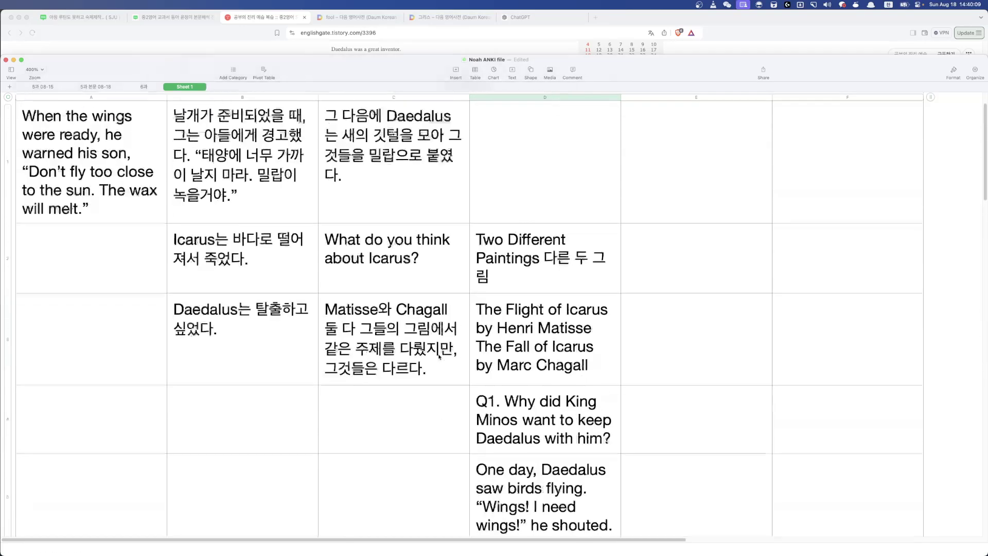
pyautogui.write('Icarus fell into the sea and died.')
# - Find "Daedalus wanted to escape." in row 15 and move it to cell A3 beside its Korean meaning
pyautogui.scroll(-6, 162, 384)
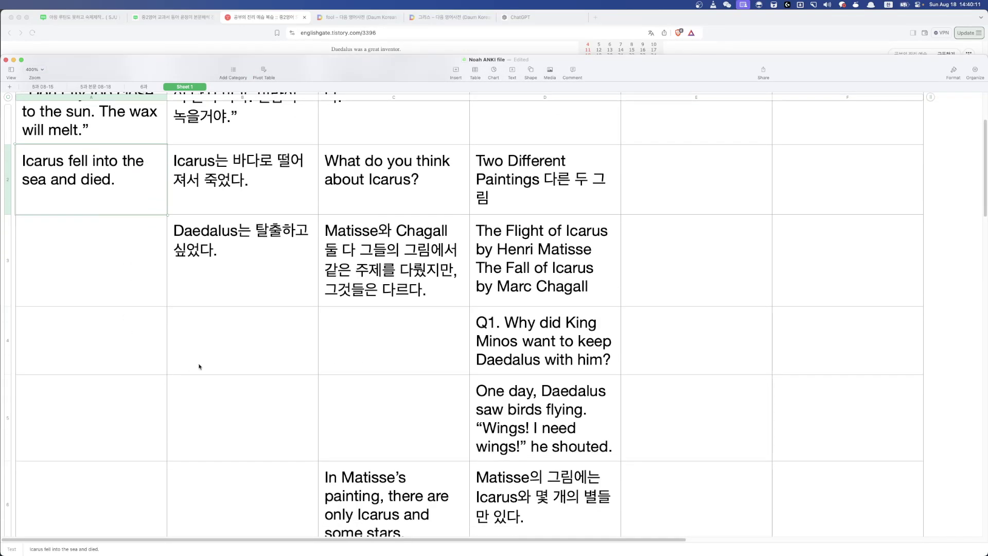
pyautogui.scroll(-20, 199, 366)
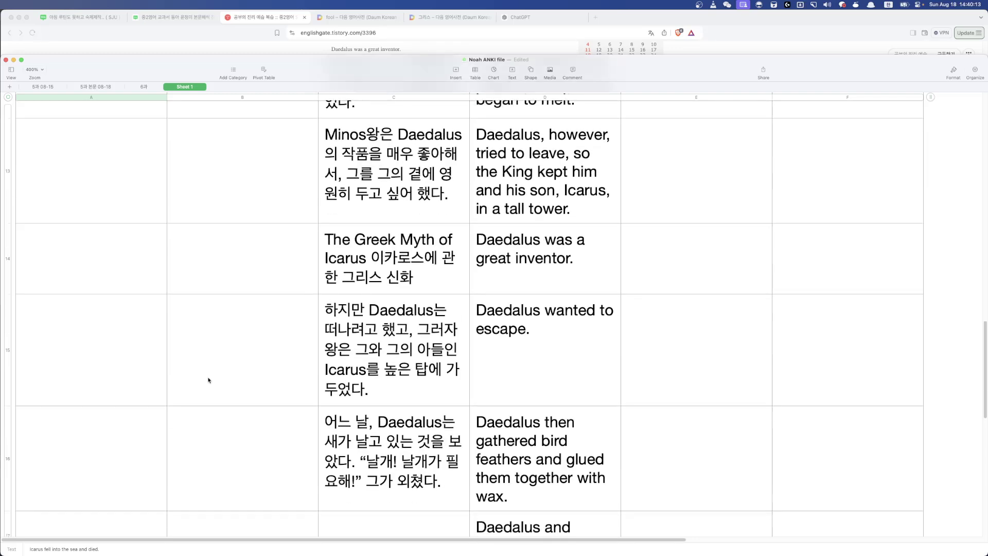
pyautogui.scroll(-8, 212, 384)
pyautogui.click(401, 296)
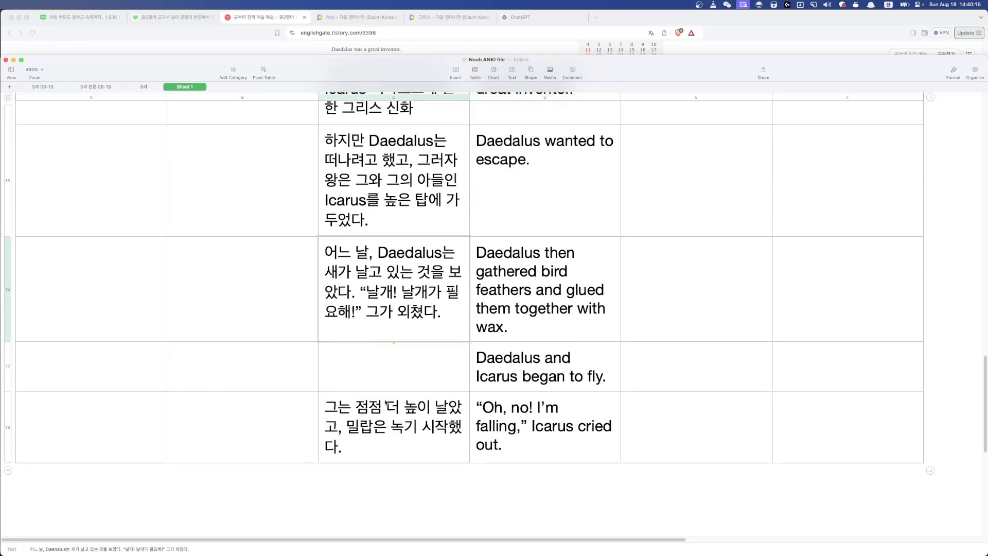
pyautogui.click(517, 416)
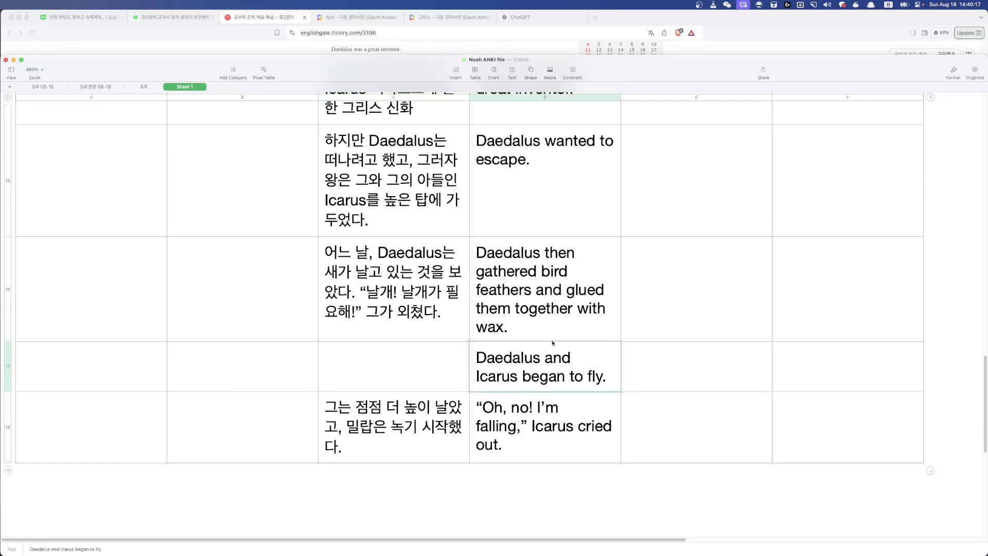
pyautogui.scroll(5, 561, 307)
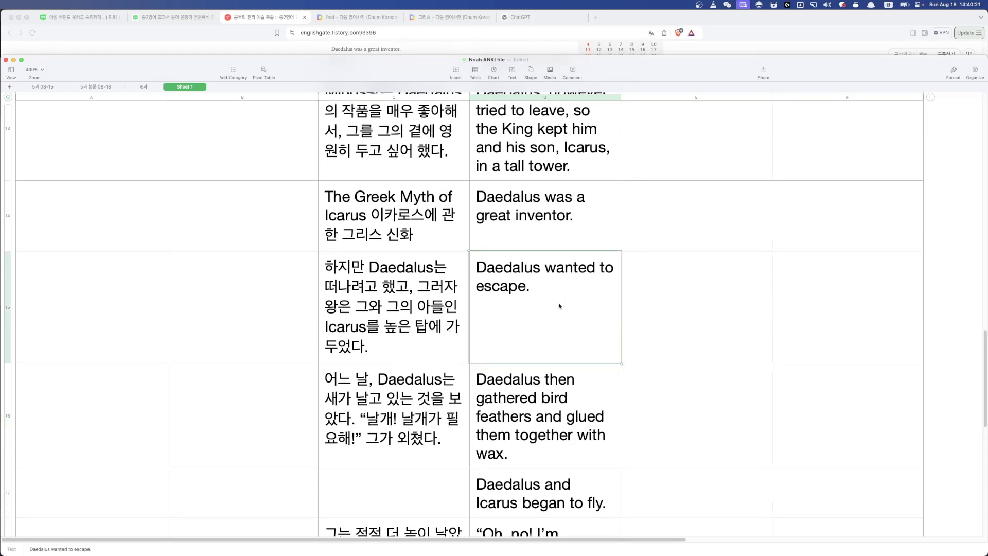
pyautogui.scroll(20, 335, 389)
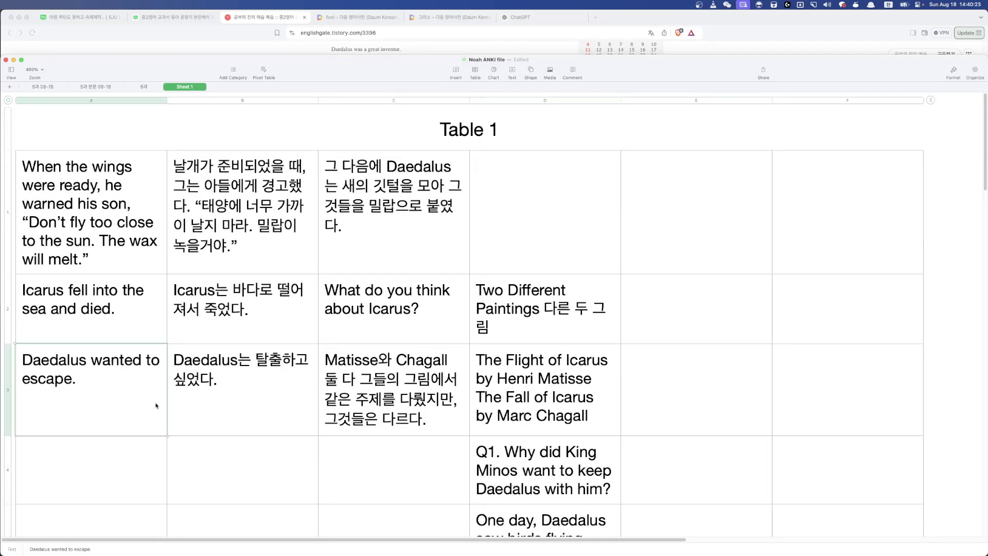
# - Move the row 6 pair "In Matisse's painting, there are only Icarus and some stars." and its Korean meaning into cells A4 and B4
pyautogui.scroll(-12, 156, 405)
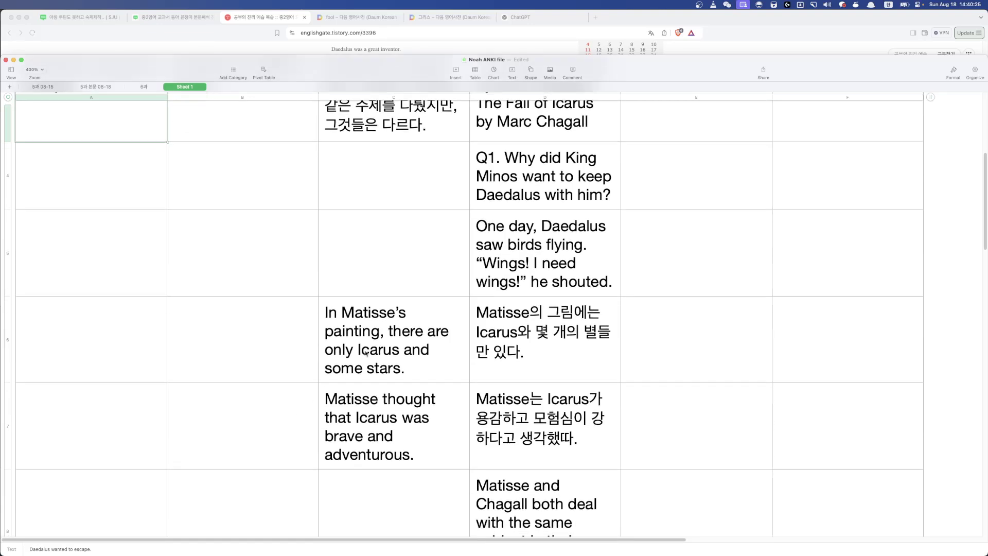
pyautogui.click(366, 353)
pyautogui.click(364, 410)
pyautogui.click(412, 351)
pyautogui.click(505, 348)
pyautogui.scroll(-3, 395, 453)
pyautogui.click(425, 355)
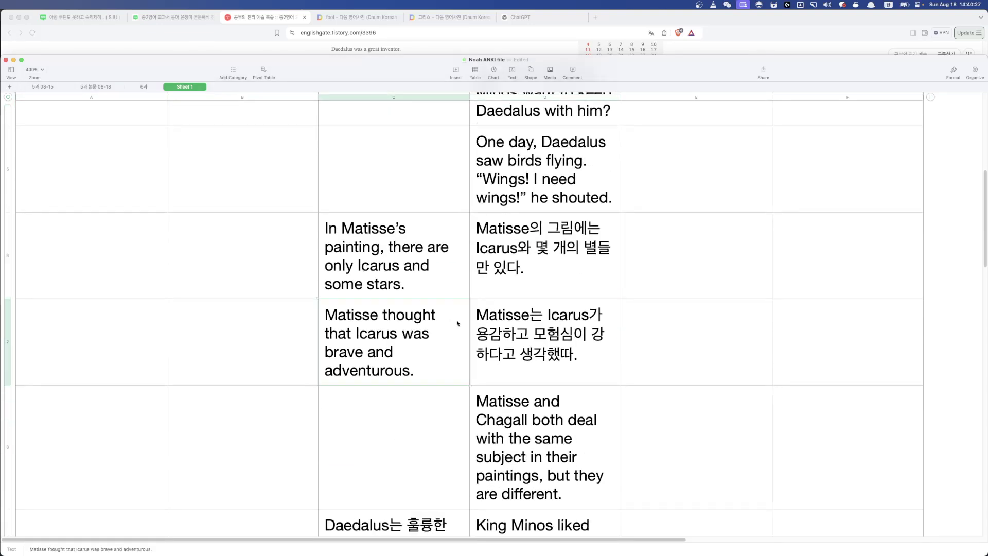
pyautogui.click(494, 284)
pyautogui.click(438, 263)
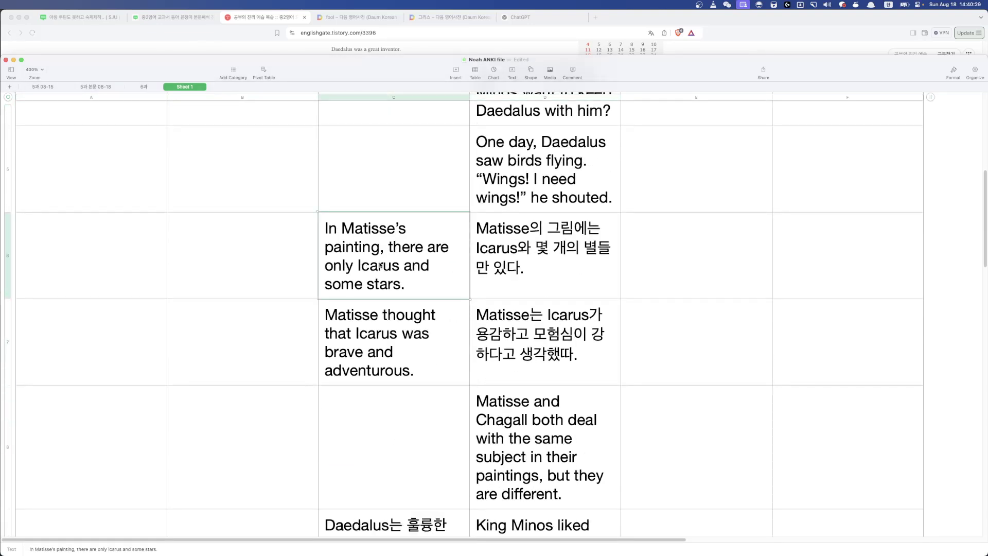
pyautogui.keyDown('shift'); pyautogui.click(535, 267); pyautogui.keyUp('shift')
pyautogui.press('super+c')
pyautogui.scroll(10, 335, 365)
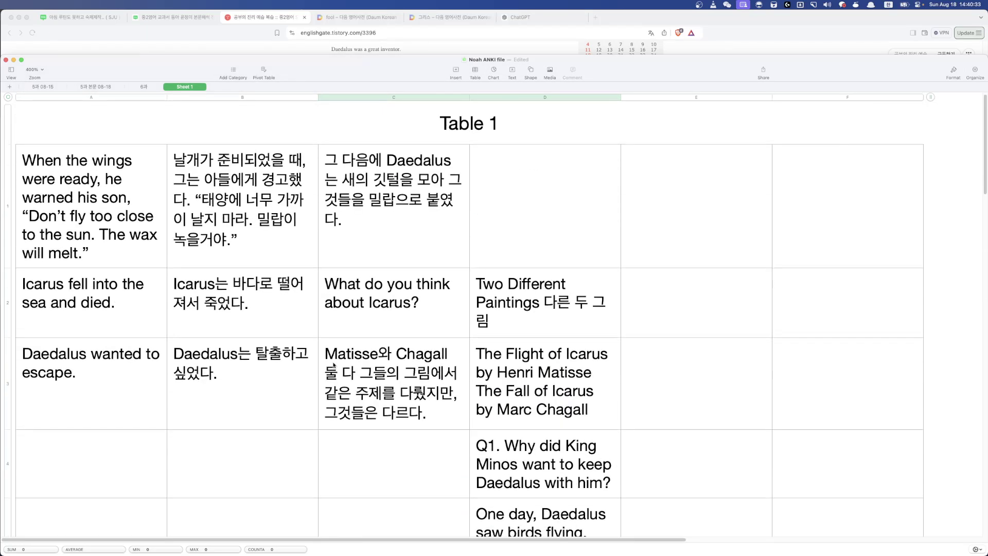
pyautogui.click(88, 462)
pyautogui.press('super+v')
# - Move "One day, Daedalus saw birds flying. “Wings! I need wings!” he shouted." from D5 to cell A5
pyautogui.scroll(-5, 124, 465)
pyautogui.click(417, 387)
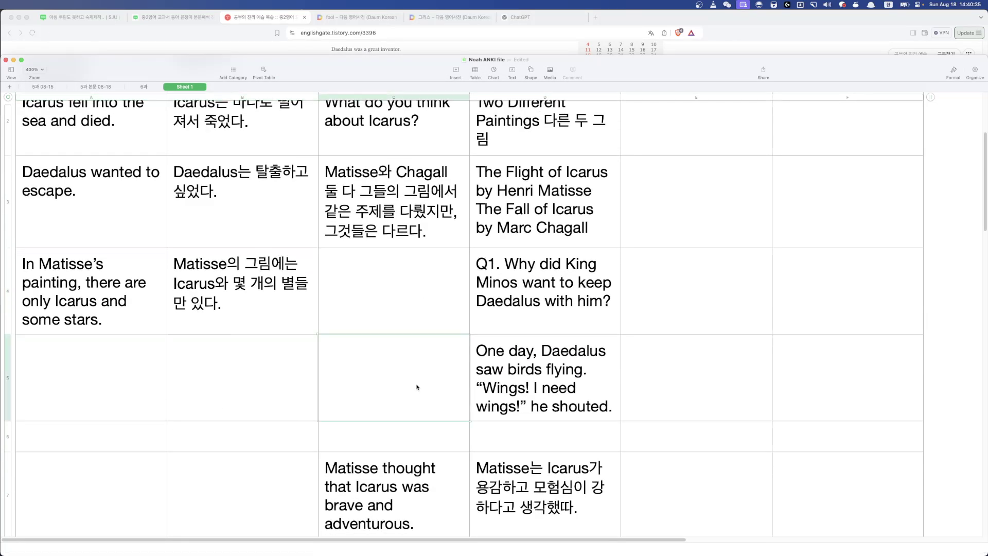
pyautogui.scroll(-3, 438, 391)
pyautogui.click(557, 278)
pyautogui.moveTo(560, 296); pyautogui.dragTo(170, 306)
# - Find the matching Korean sentence "어느 날, Daedalus는 새가 날고 있는 것을 보았다…" in row 16 and move it to cell B5
pyautogui.scroll(-10, 287, 393)
pyautogui.scroll(-10, 287, 392)
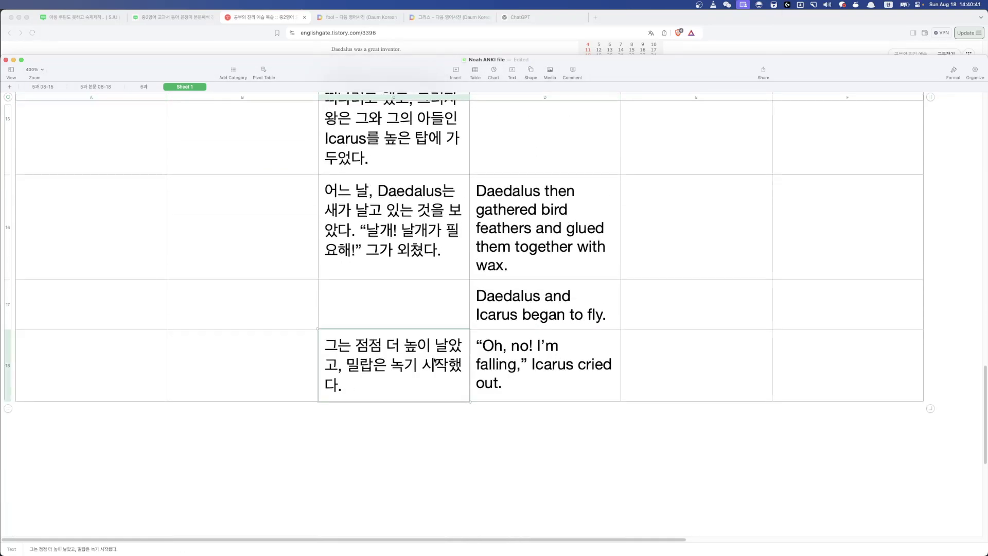
pyautogui.scroll(3, 434, 359)
pyautogui.click(422, 320)
pyautogui.press('super+x')
pyautogui.scroll(20, 357, 403)
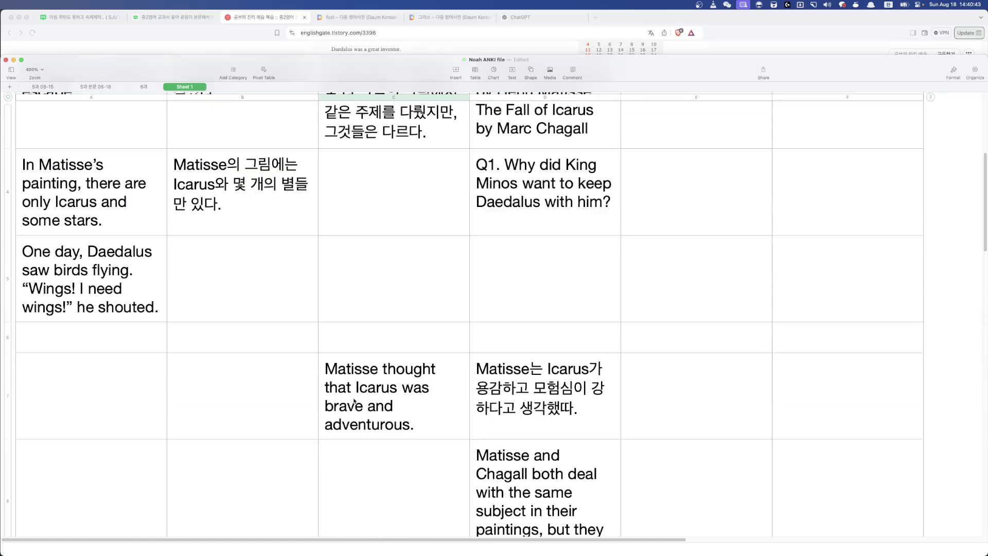
pyautogui.moveTo(354, 403); pyautogui.dragTo(262, 294)
# - Move "Matisse and Chagall both deal with the same subject in their paintings, but they are different." from D8 to cell A6
pyautogui.scroll(-6, 302, 393)
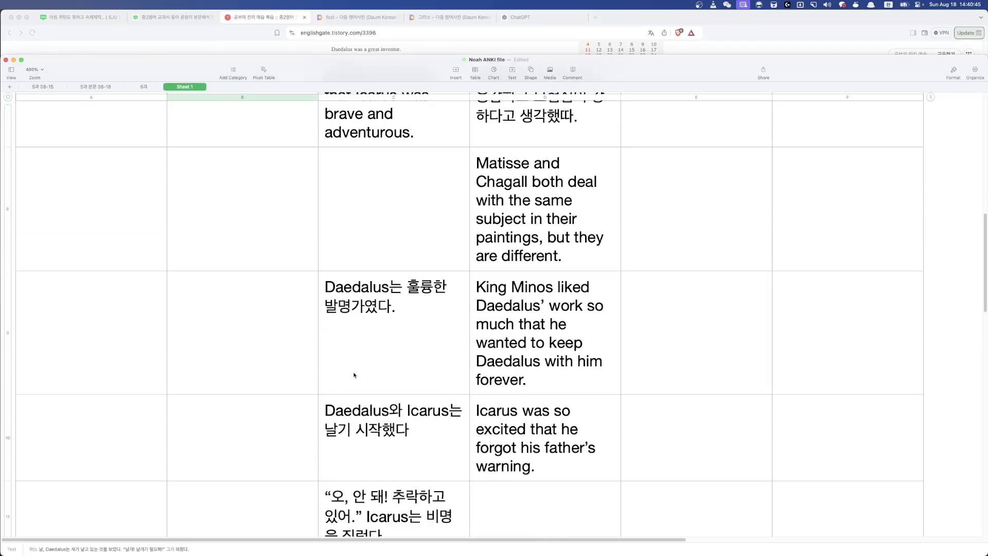
pyautogui.scroll(2, 354, 376)
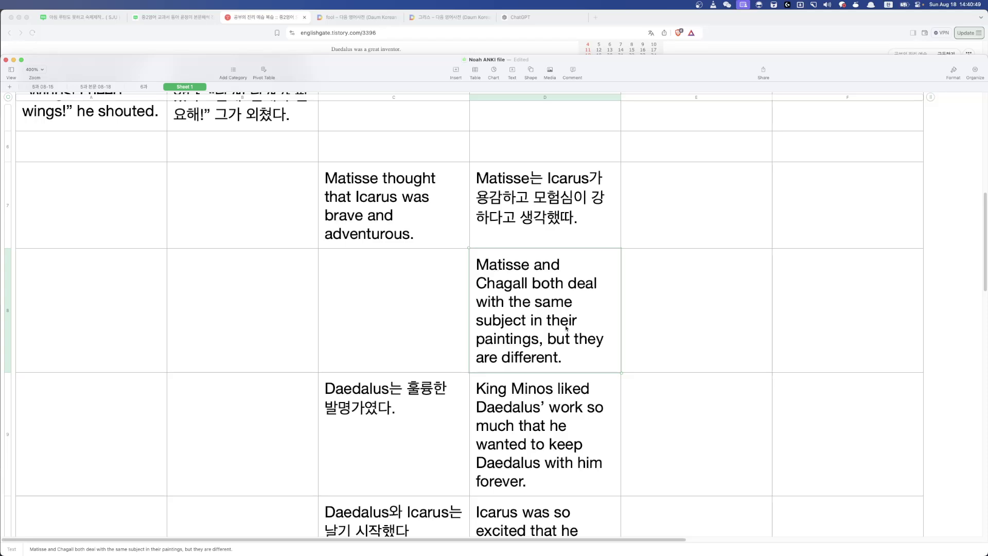
pyautogui.moveTo(566, 329); pyautogui.dragTo(80, 222)
pyautogui.moveTo(71, 157); pyautogui.dragTo(71, 158)
# - Look through the rows below for the Korean match of "Matisse and Chagall both deal…" and set the English sentence aside in cell E5
pyautogui.scroll(-10, 331, 395)
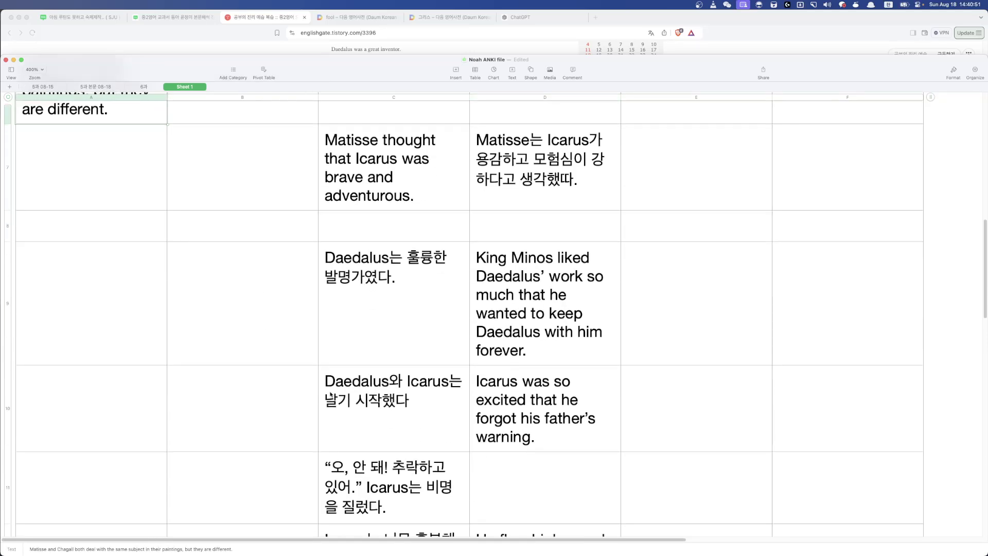
pyautogui.scroll(10, 331, 394)
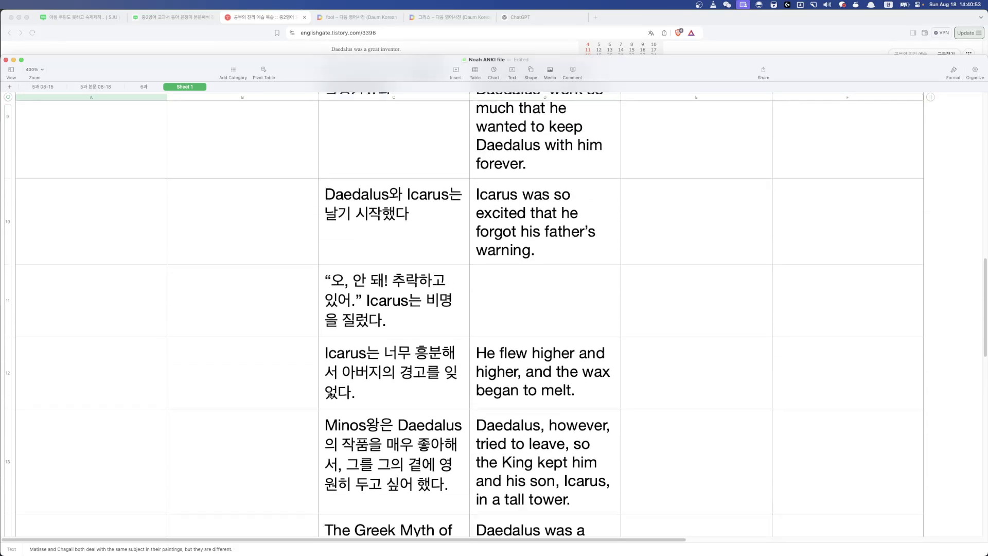
pyautogui.scroll(-8, 327, 393)
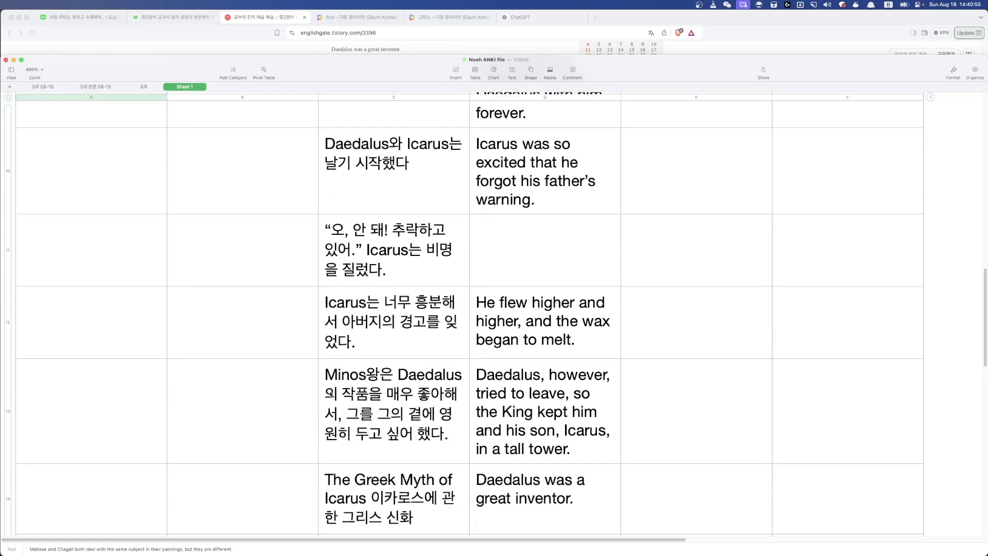
pyautogui.scroll(-5, 343, 402)
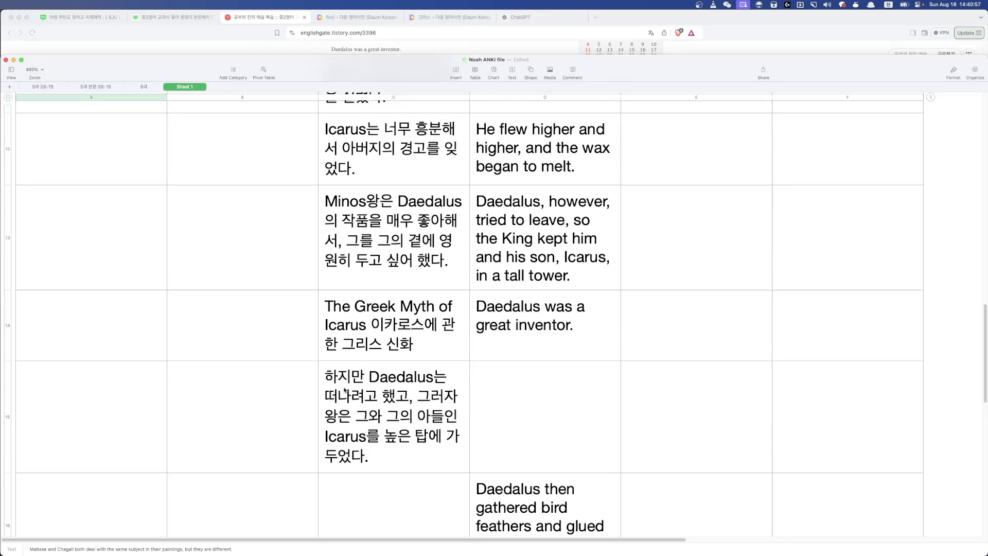
pyautogui.scroll(-3, 344, 402)
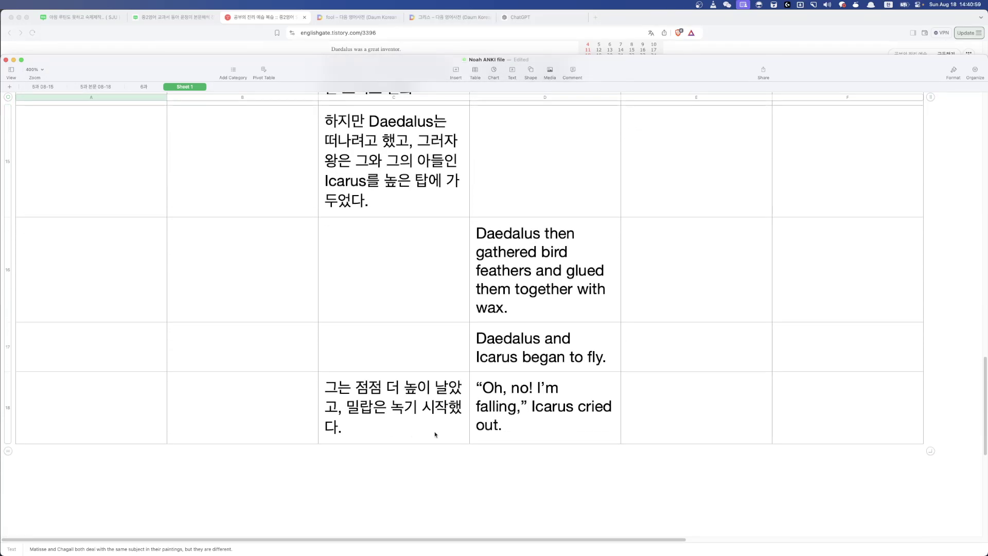
pyautogui.scroll(20, 435, 435)
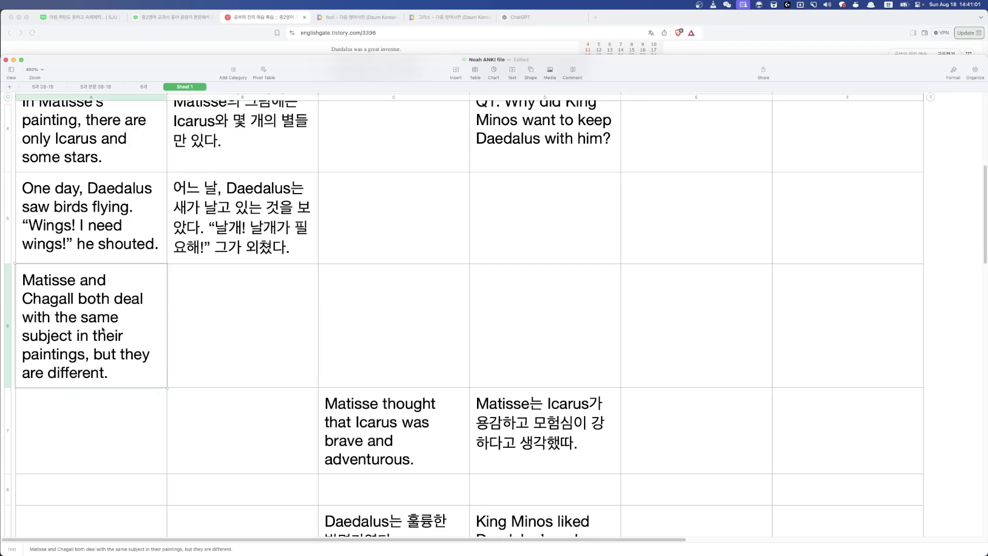
pyautogui.moveTo(99, 328); pyautogui.dragTo(690, 242)
# - Move "Matisse thought that Icarus was brave and adventurous." from C7 to A6 and its Korean meaning from D7 to B6
pyautogui.click(517, 396)
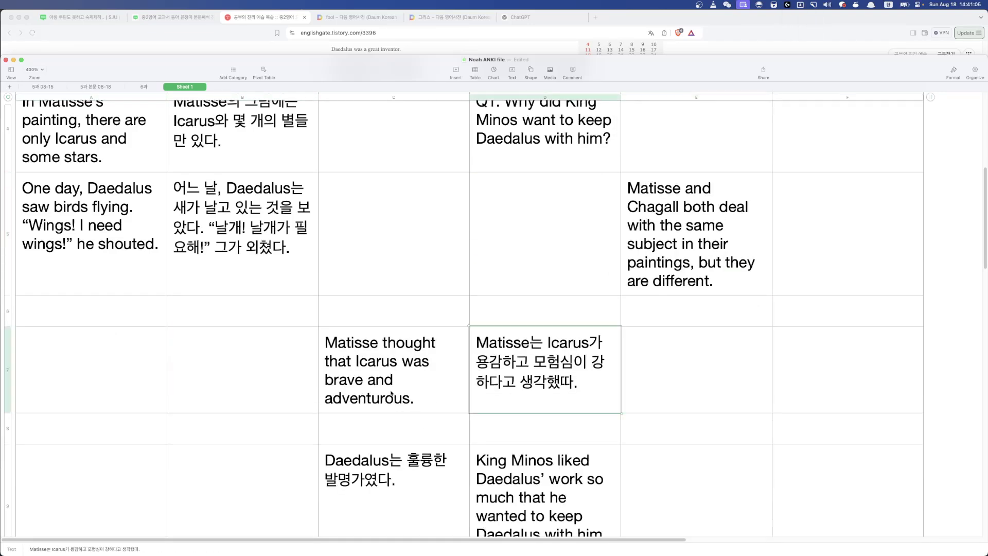
pyautogui.scroll(-3, 452, 387)
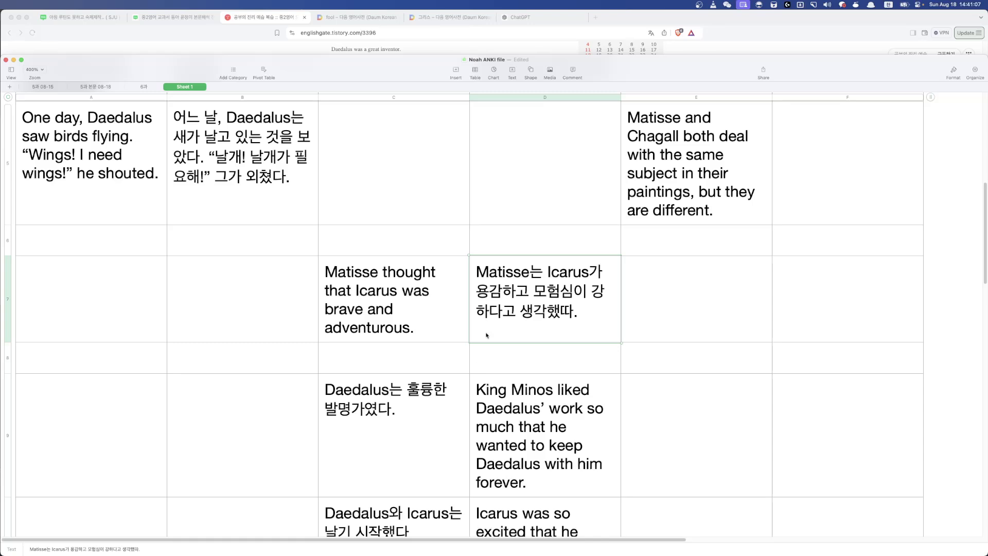
pyautogui.moveTo(558, 308); pyautogui.dragTo(282, 250)
pyautogui.click(421, 355)
pyautogui.moveTo(421, 356); pyautogui.dragTo(106, 279)
# - Move the Korean sentence "Daedalus는 훌륭한 발명가였다." from C9 to cell B7
pyautogui.scroll(-4, 223, 408)
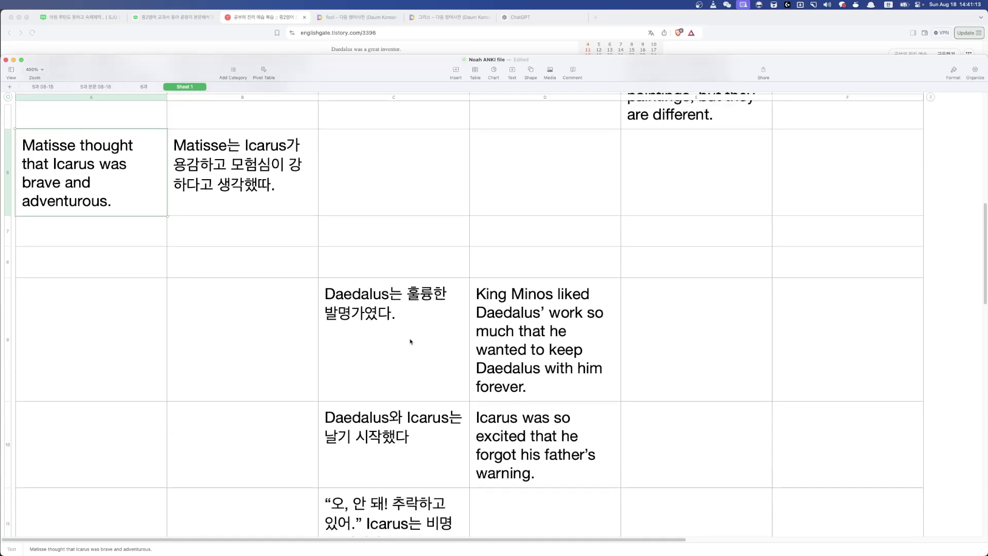
pyautogui.click(412, 340)
pyautogui.scroll(-2, 526, 425)
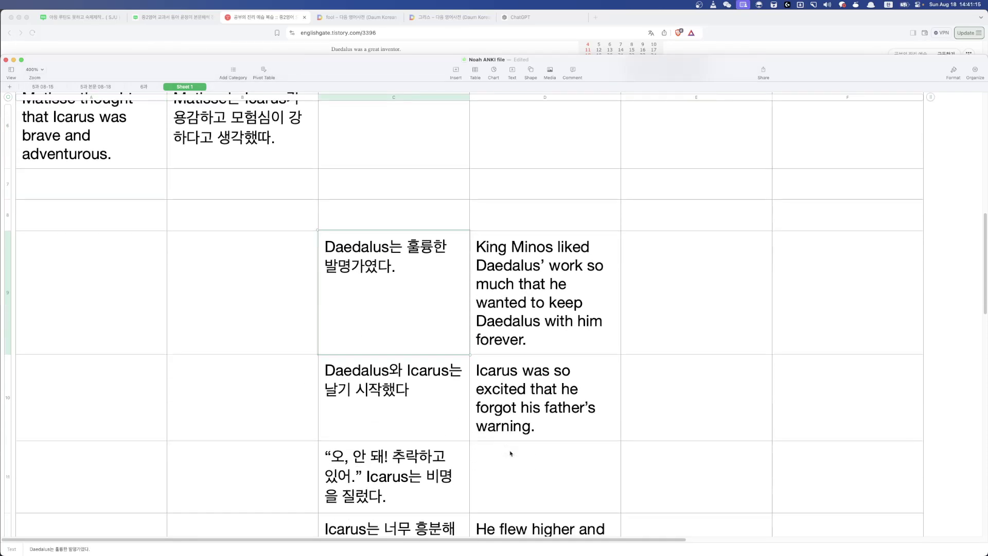
pyautogui.scroll(-3, 525, 417)
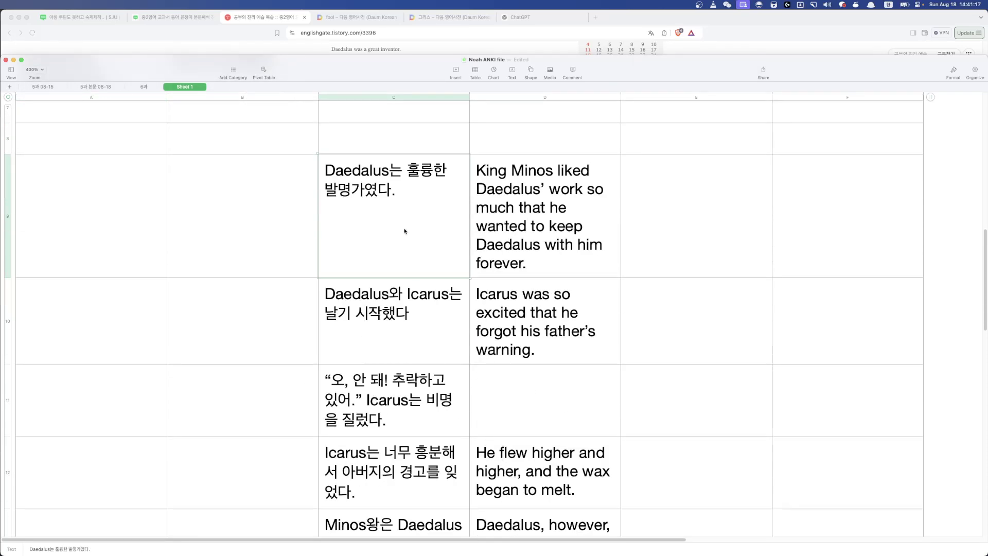
pyautogui.click(404, 231)
pyautogui.scroll(5, 404, 232)
pyautogui.click(410, 242)
pyautogui.moveTo(412, 327); pyautogui.dragTo(250, 257)
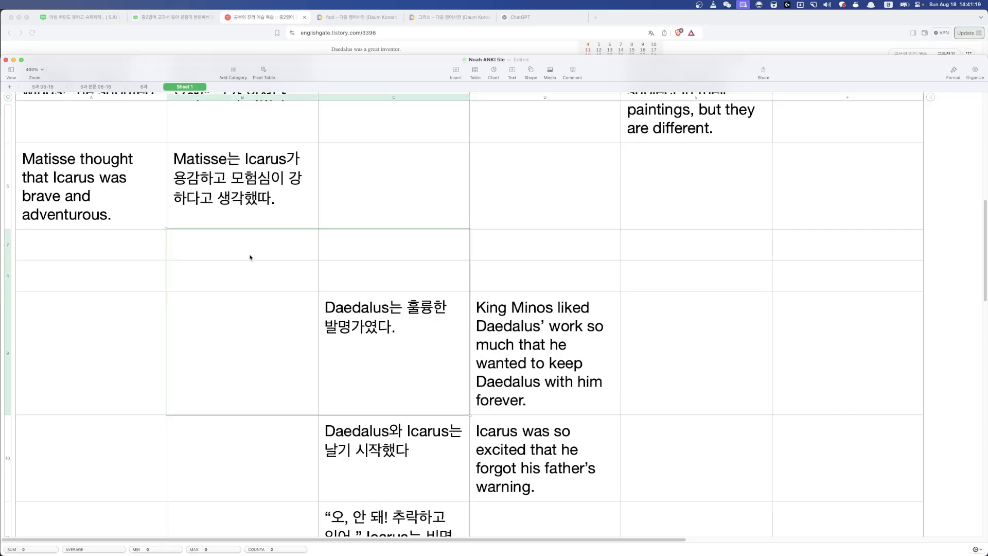
pyautogui.click(400, 340)
pyautogui.moveTo(383, 333); pyautogui.dragTo(266, 255)
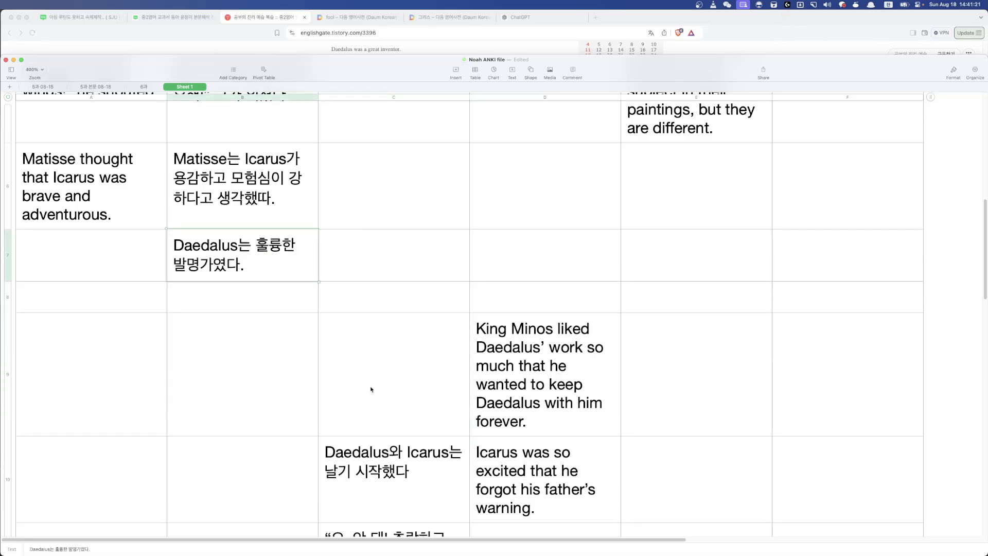
# - Find the matching English sentence "Daedalus was a great inventor." in D14 and move it to cell A7
pyautogui.scroll(-8, 493, 407)
pyautogui.scroll(-4, 493, 406)
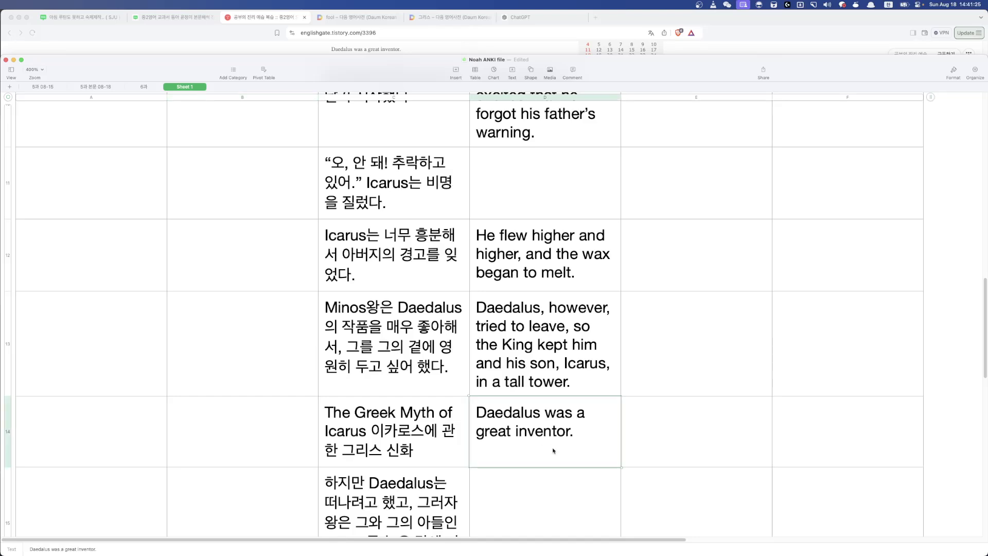
pyautogui.press('super+x')
pyautogui.scroll(9, 549, 427)
pyautogui.click(112, 219)
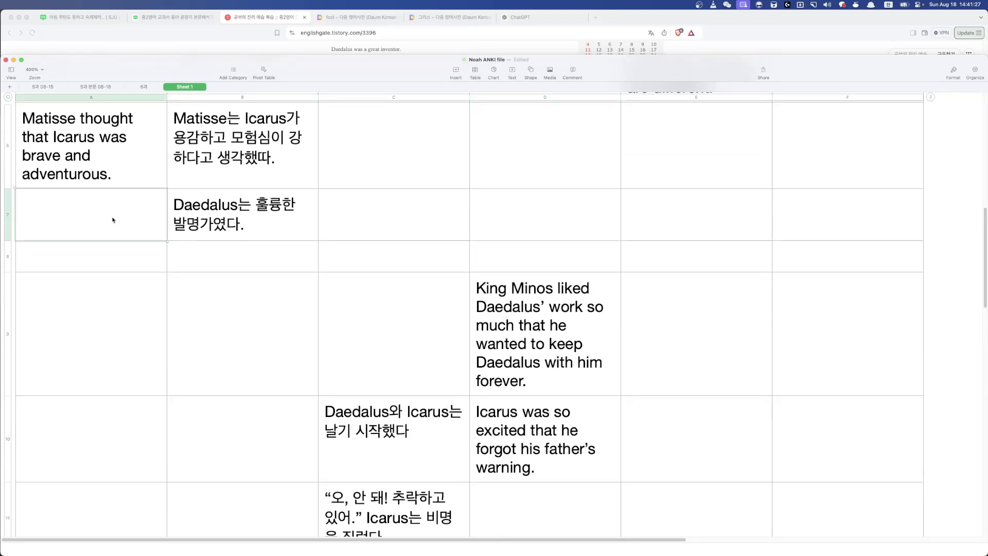
pyautogui.press('super+v')
# - Pair "Icarus는 너무 흥분해서 아버지의 경고를 잊었다." from C12 with "Icarus was so excited…" from D10 in cells B8 and A8
pyautogui.scroll(-5, 256, 386)
pyautogui.scroll(-4, 256, 385)
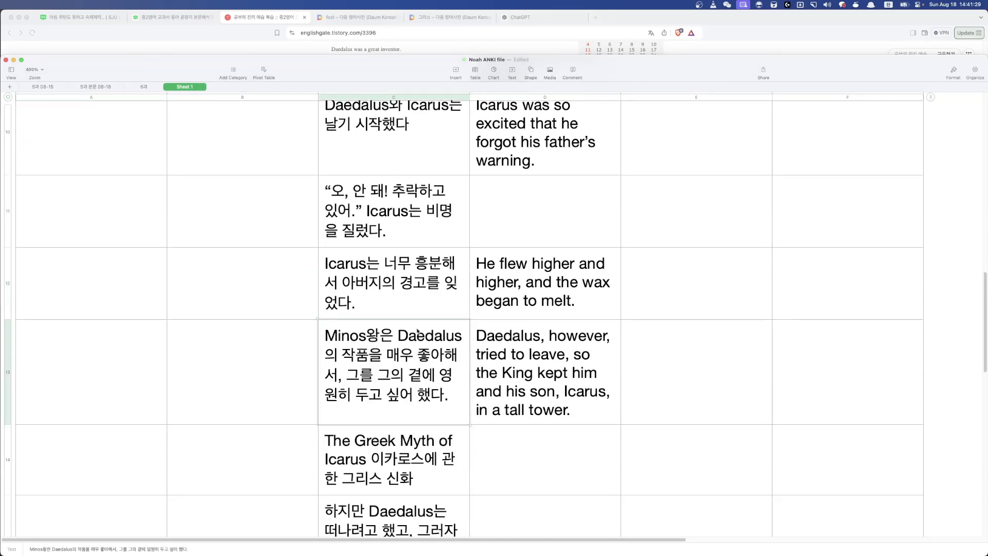
pyautogui.scroll(7, 412, 295)
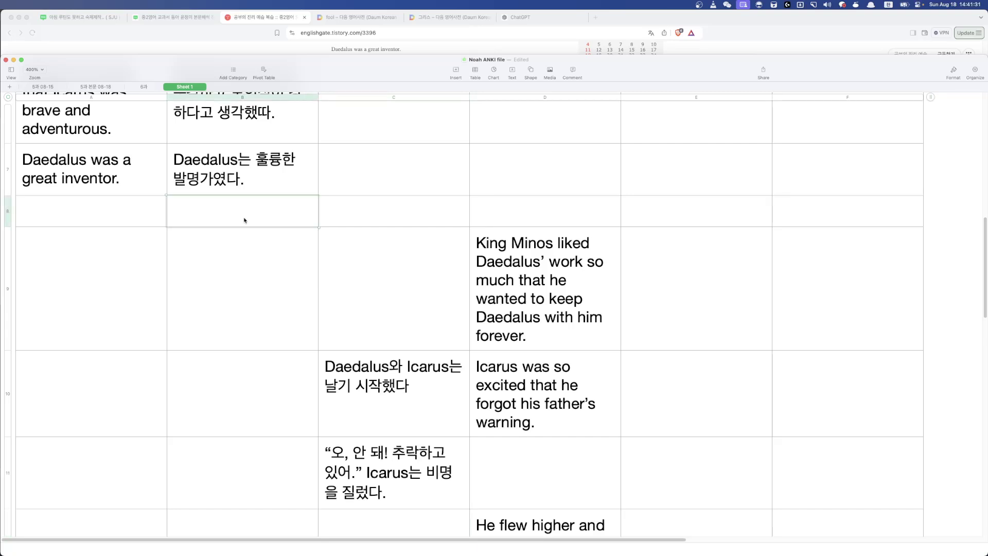
pyautogui.press('super+v')
pyautogui.scroll(-2, 508, 279)
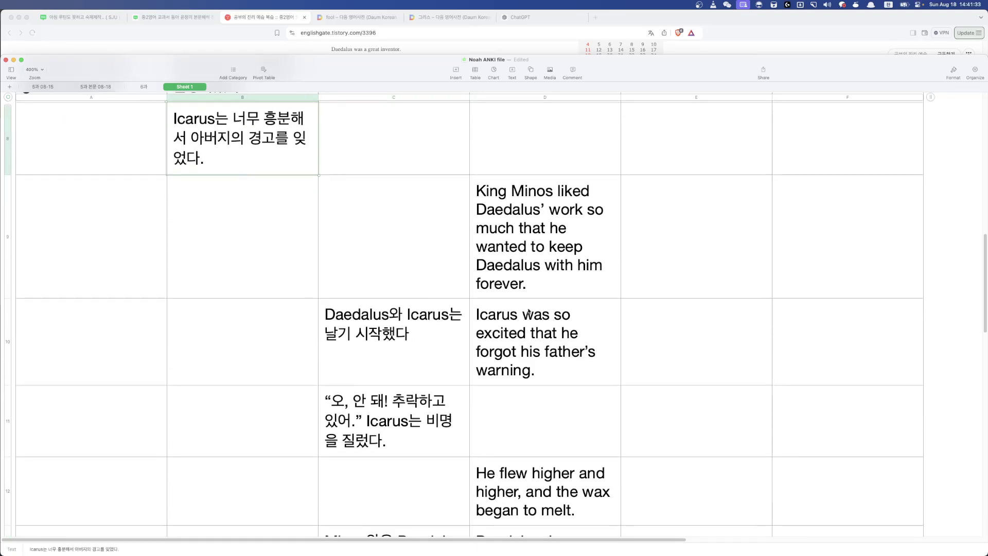
pyautogui.click(529, 340)
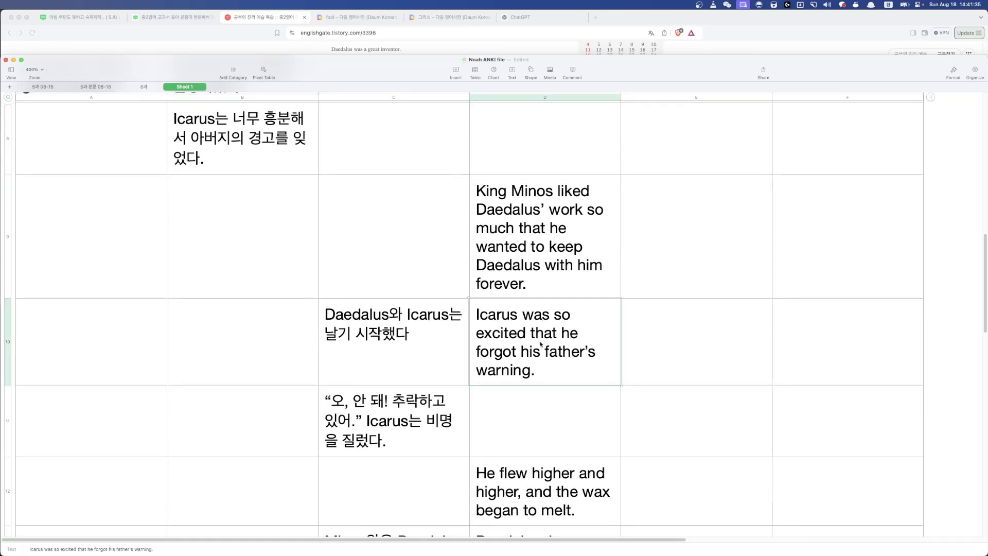
pyautogui.moveTo(541, 345); pyautogui.dragTo(90, 154)
# - Move "Daedalus와 Icarus는 날기 시작했다" from C10 to A9 and "Daedalus and Icarus began to fly." from D17 to B9
pyautogui.scroll(-2, 386, 459)
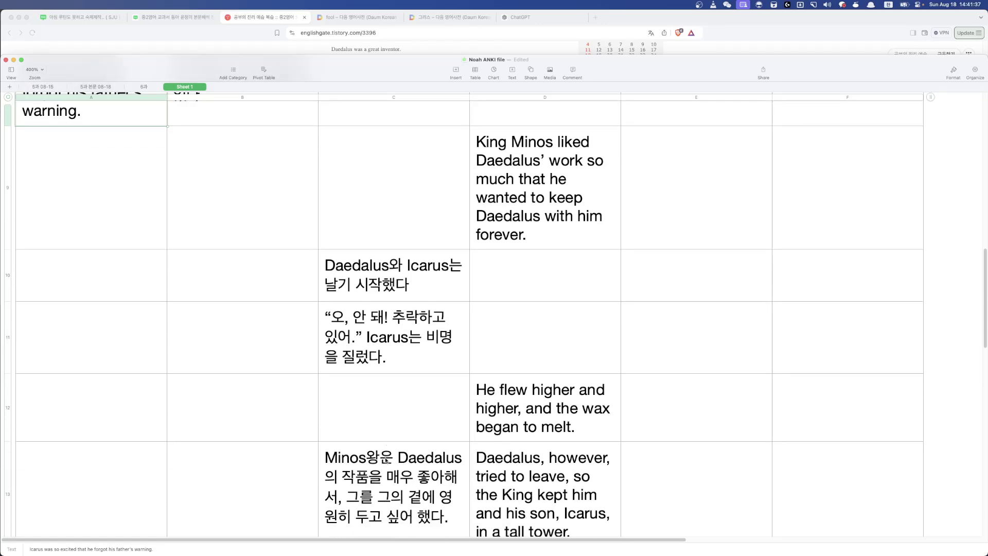
pyautogui.scroll(5, 390, 290)
pyautogui.click(414, 440)
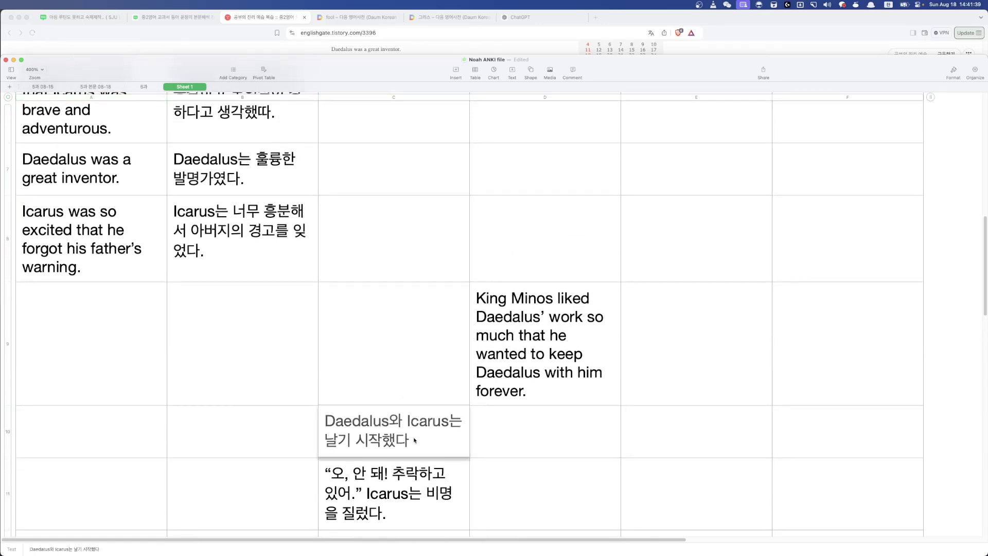
pyautogui.moveTo(415, 441); pyautogui.dragTo(149, 340)
pyautogui.scroll(-15, 294, 397)
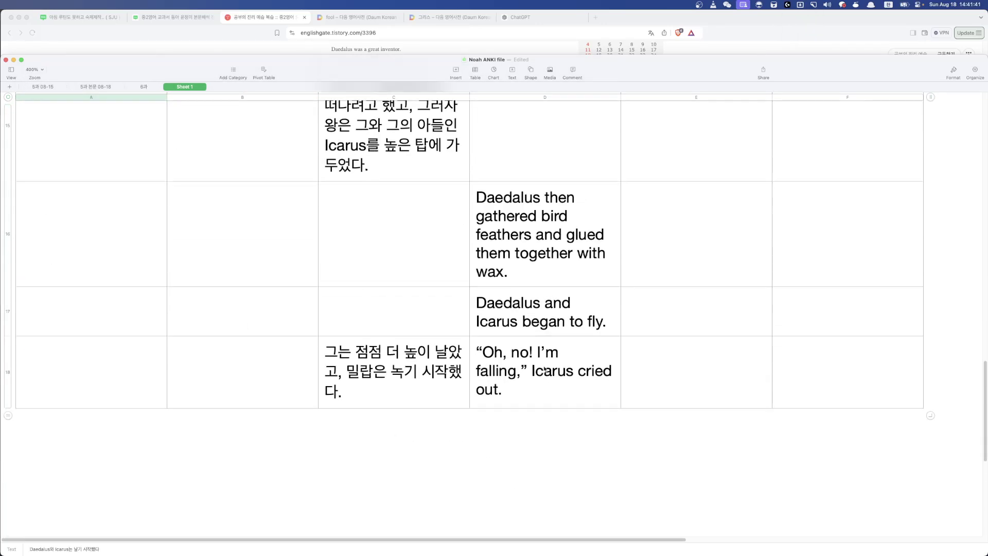
pyautogui.scroll(12, 427, 397)
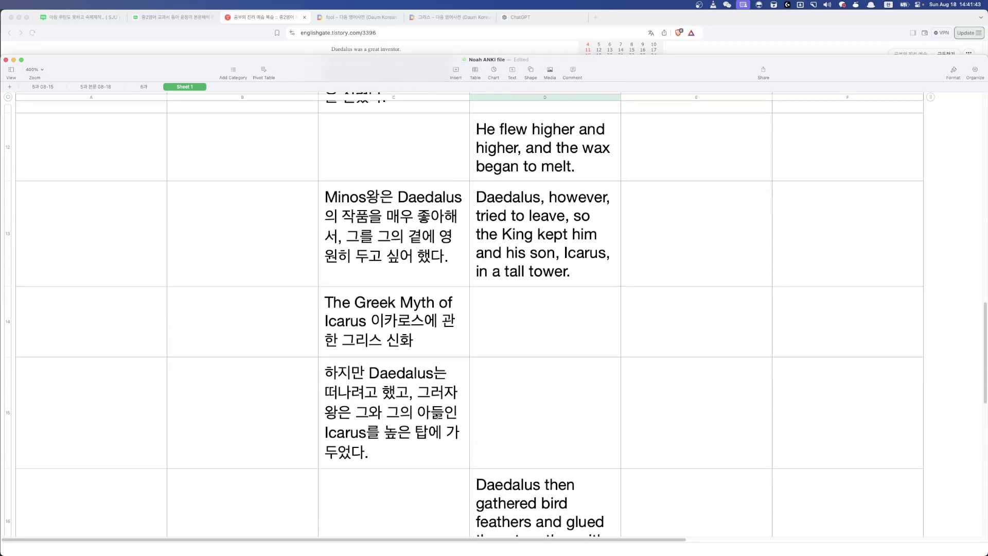
pyautogui.click(533, 283)
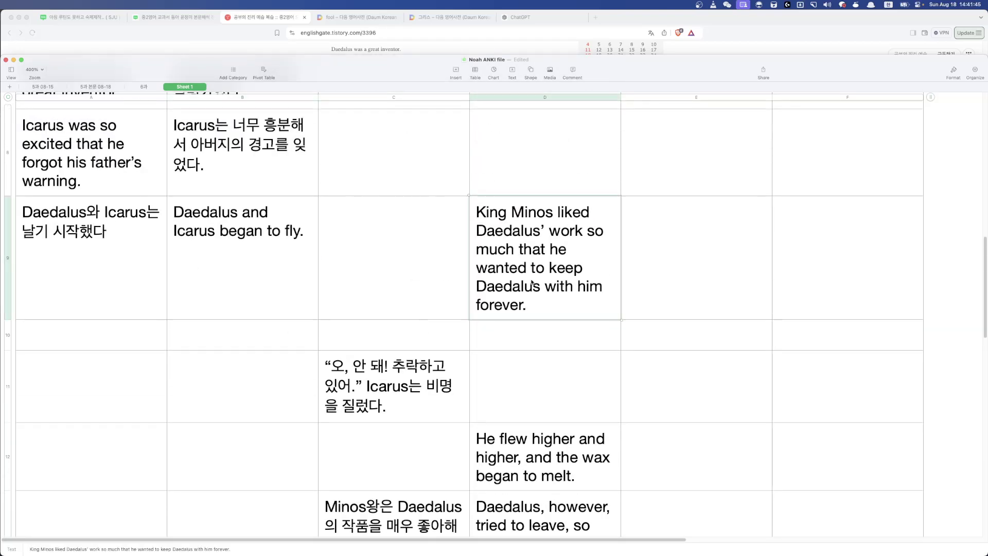
# - Move "He flew higher and higher…" from D12 to B10 and its Korean match "그는 점점 더 높이 날았고…" from C18 to A10
pyautogui.scroll(-6, 500, 361)
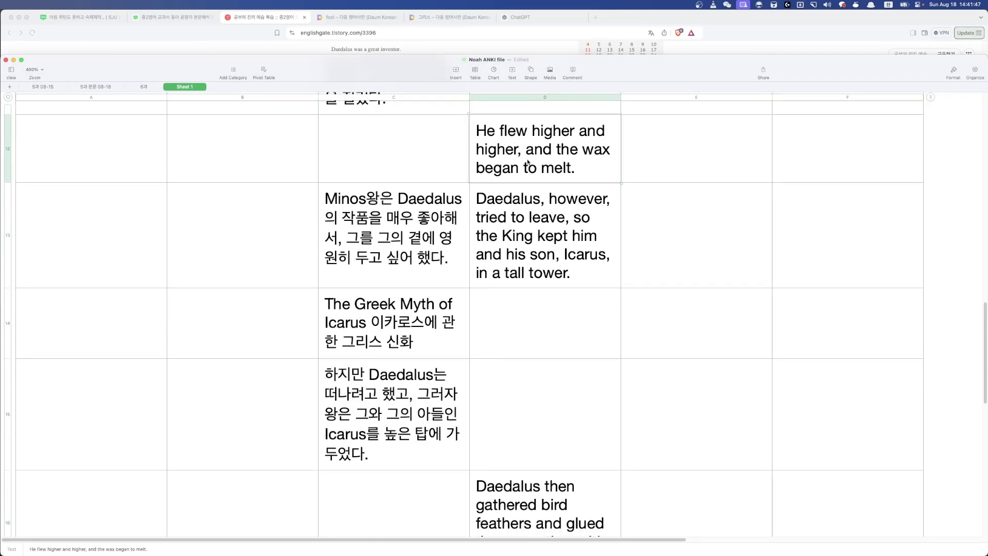
pyautogui.scroll(6, 528, 162)
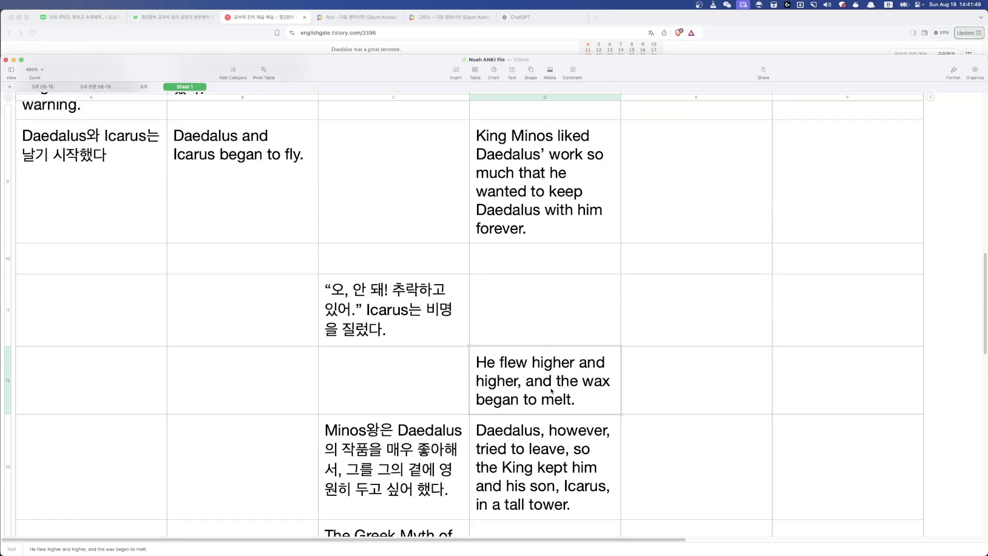
pyautogui.moveTo(552, 392); pyautogui.dragTo(252, 263)
pyautogui.scroll(-5, 370, 351)
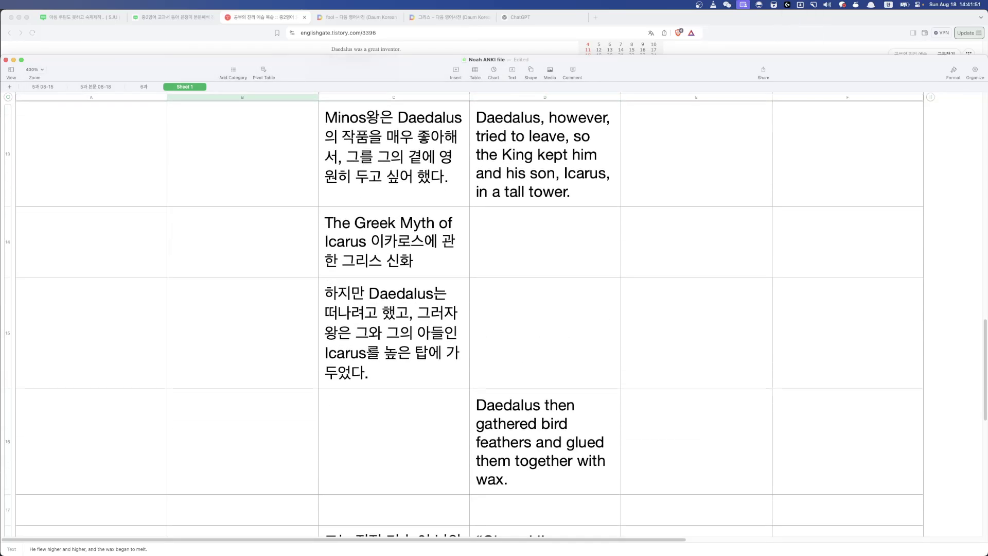
pyautogui.scroll(-4, 369, 351)
pyautogui.scroll(10, 437, 390)
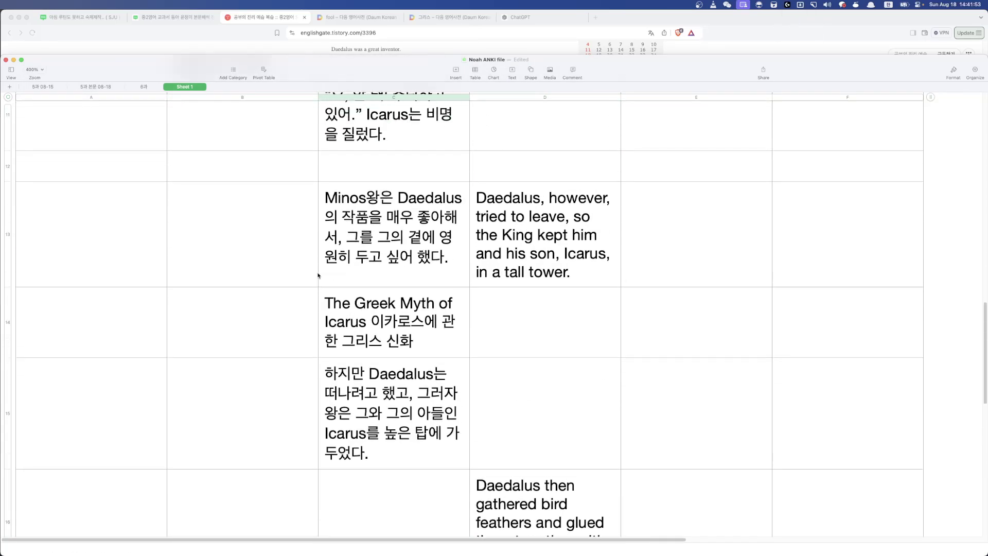
# - Move "“Oh, no! I’m falling,” Icarus cried out." from D18 to B11 and its Korean match from C11 to A11
pyautogui.scroll(-10, 215, 280)
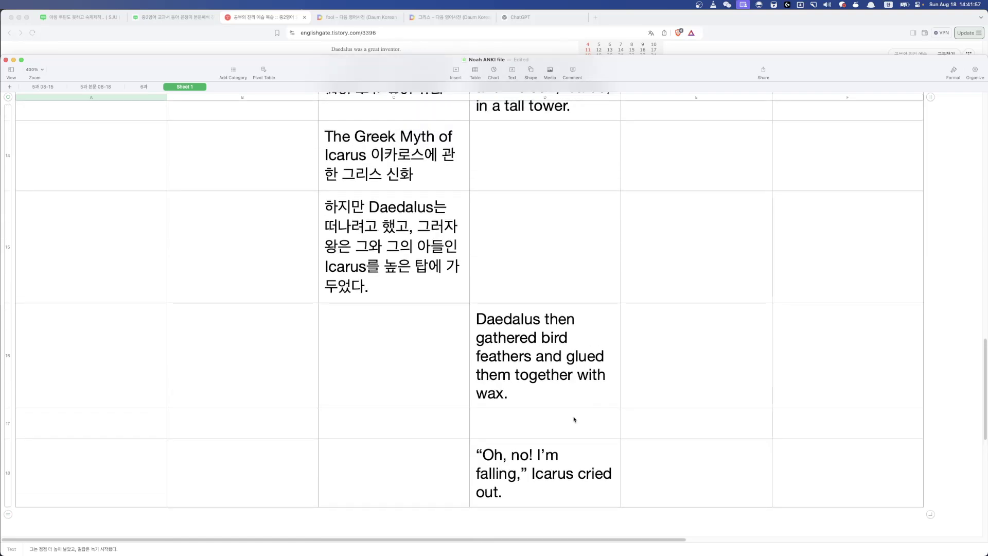
pyautogui.scroll(5, 232, 282)
pyautogui.click(235, 284)
pyautogui.press('cmd+v')
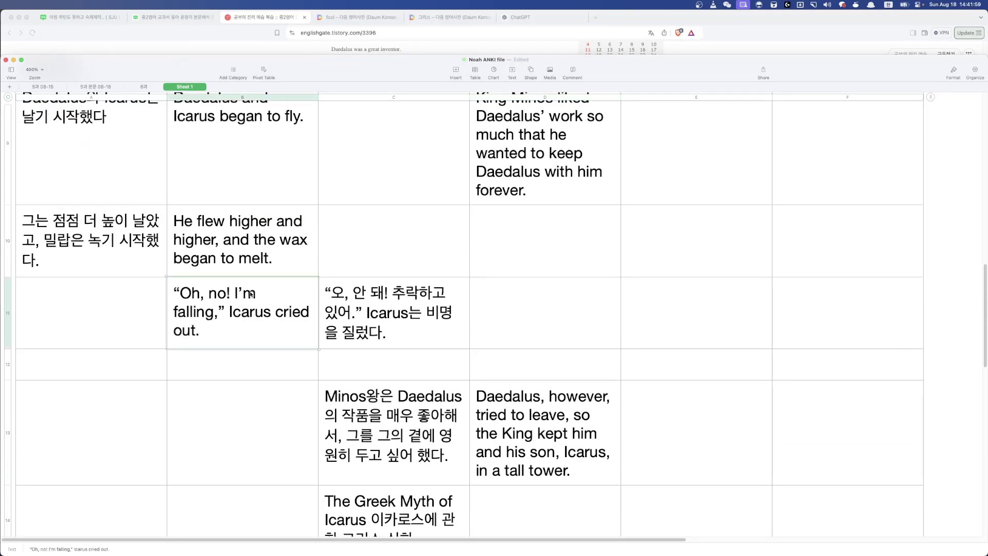
pyautogui.click(389, 316)
pyautogui.moveTo(389, 316); pyautogui.dragTo(105, 310)
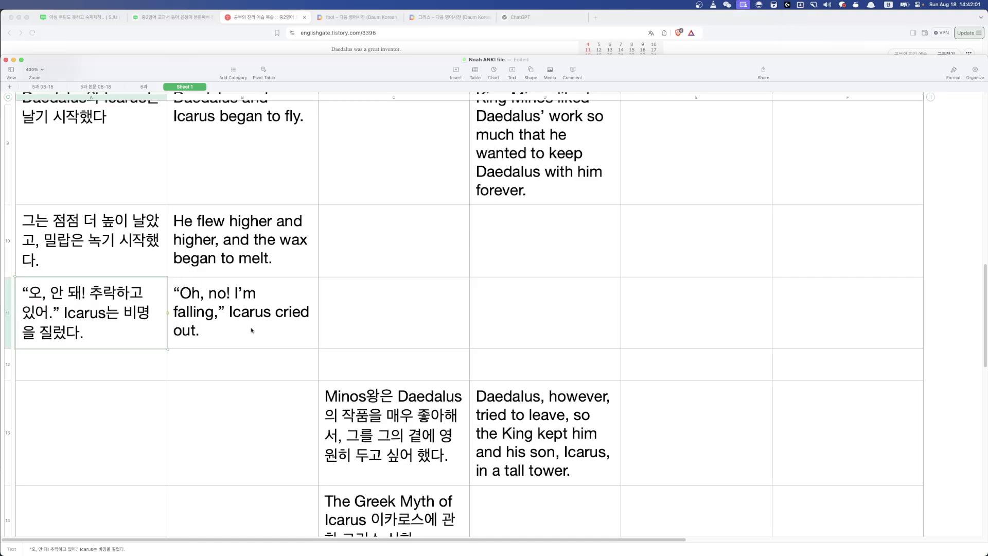
# - Move the Korean sentences in A9 and A10 across to C9 and C10, beyond their English matches
pyautogui.scroll(5, 268, 371)
pyautogui.click(124, 375)
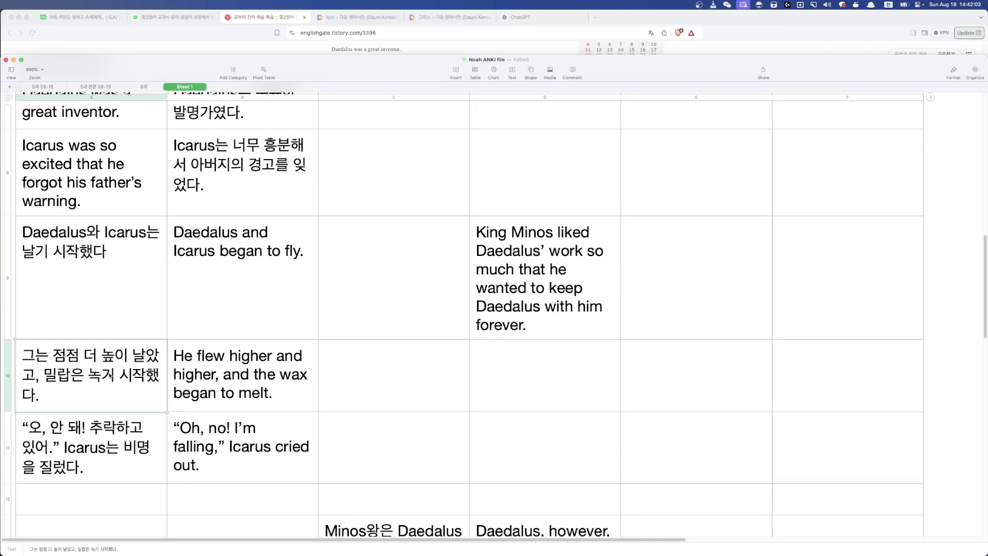
pyautogui.moveTo(109, 376); pyautogui.dragTo(402, 371)
pyautogui.scroll(5, 247, 321)
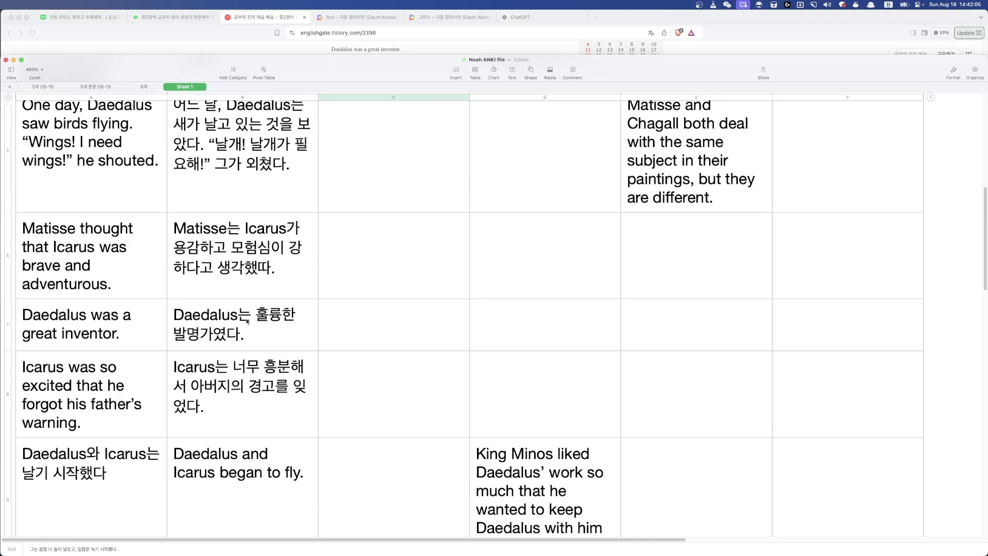
pyautogui.scroll(-3, 248, 321)
pyautogui.scroll(10, 248, 321)
pyautogui.scroll(-10, 247, 321)
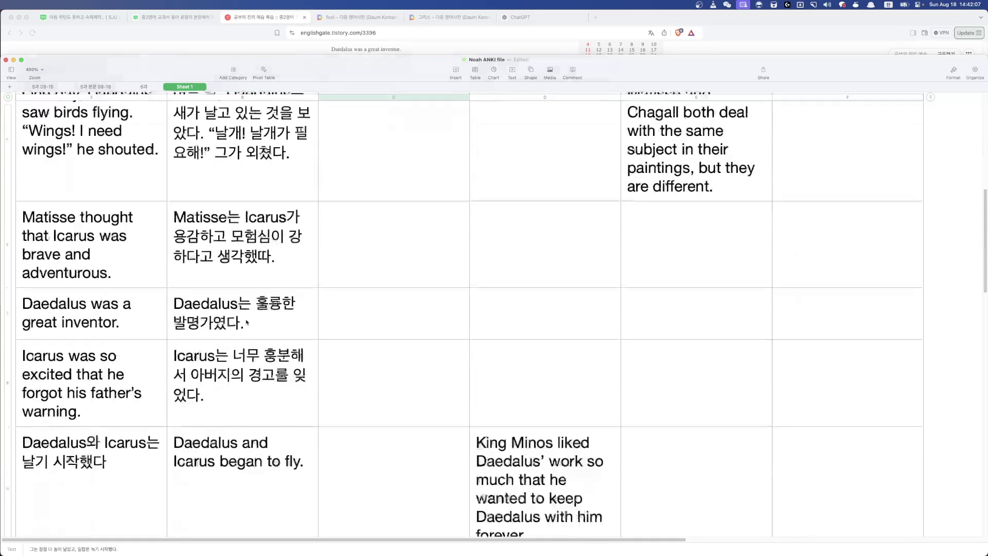
pyautogui.scroll(-5, 247, 323)
pyautogui.moveTo(92, 315); pyautogui.dragTo(397, 322)
# - Shift the English and Korean block B9:C10 one column over to A9:B10
pyautogui.moveTo(235, 322); pyautogui.dragTo(350, 428)
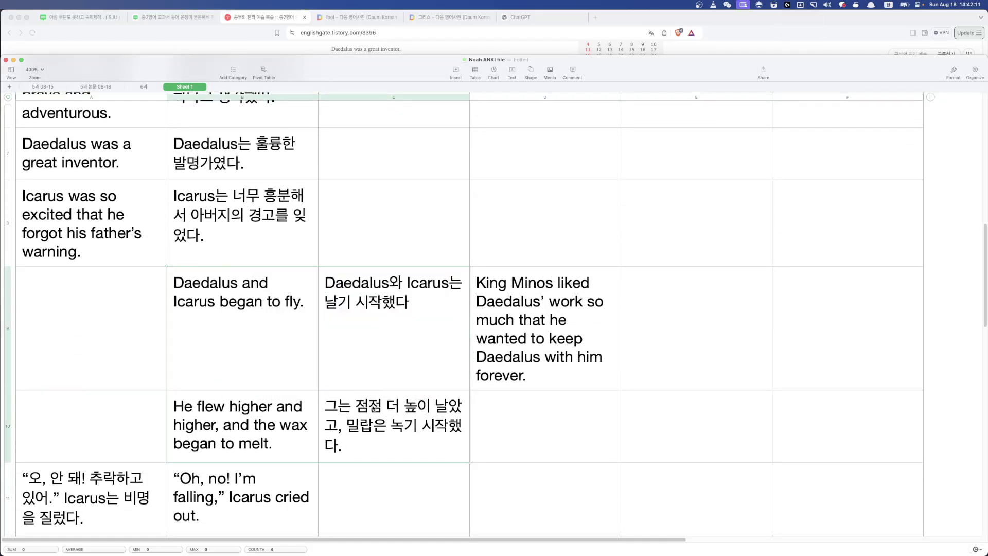
pyautogui.press('super+x')
pyautogui.click(97, 339)
pyautogui.press('super+v')
# - Swap the sentences in row 11 so the English "Oh, no! I’m falling…" is in A11 and its Korean meaning in B11
pyautogui.click(125, 493)
pyautogui.moveTo(125, 493); pyautogui.dragTo(394, 493)
pyautogui.moveTo(262, 497); pyautogui.dragTo(347, 497)
pyautogui.press('super+x')
pyautogui.click(83, 505)
pyautogui.press('super+v')
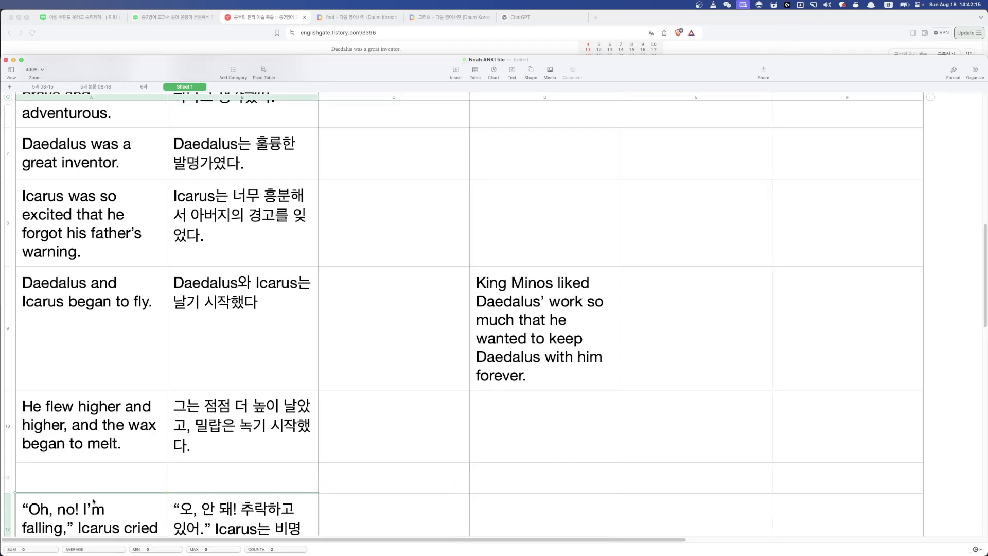
pyautogui.press('super+z')
pyautogui.click(101, 475)
pyautogui.press('super+v')
# - Move "Daedalus then gathered bird feathers and glued them together with wax." from D16 to cell A12
pyautogui.scroll(-5, 223, 469)
pyautogui.scroll(-10, 224, 469)
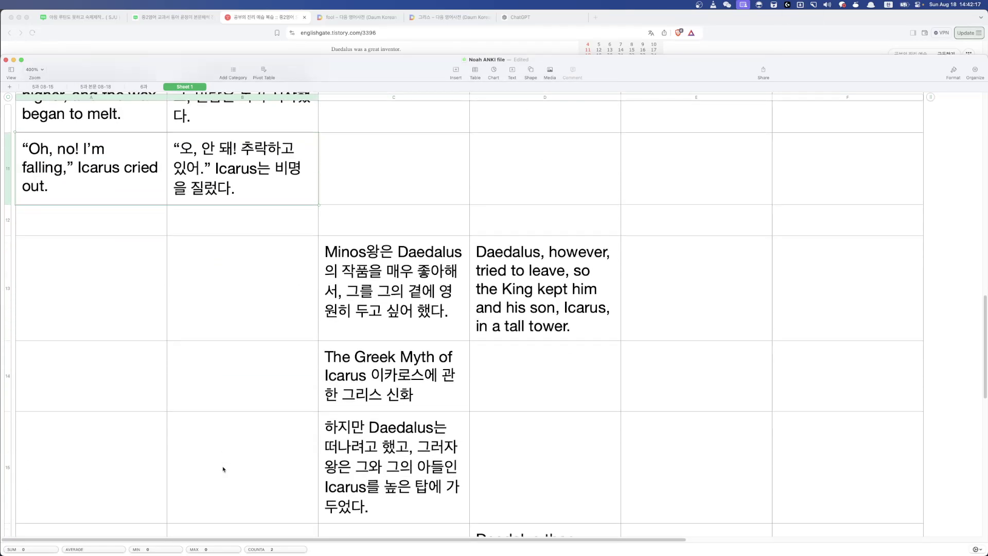
pyautogui.scroll(1, 423, 426)
pyautogui.scroll(1, 424, 426)
pyautogui.click(499, 450)
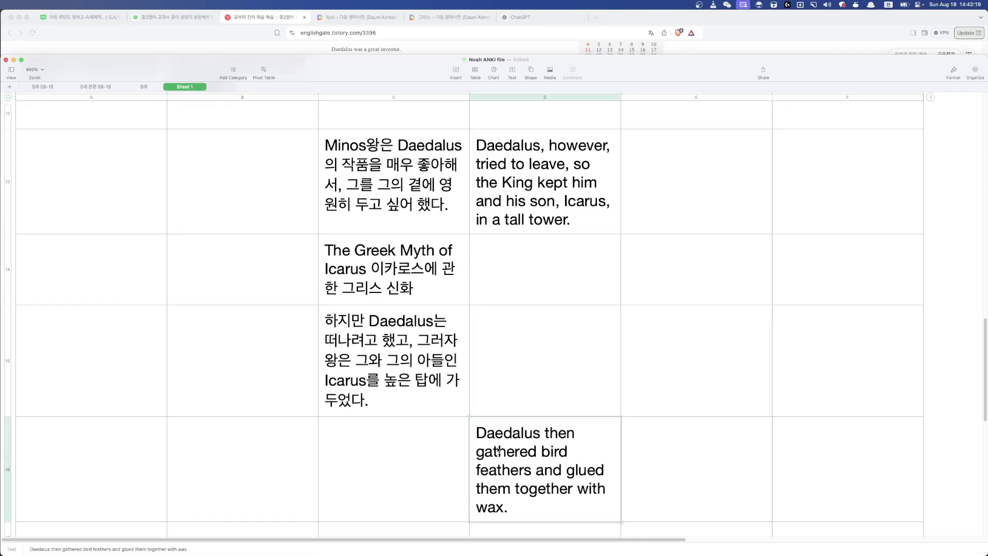
pyautogui.scroll(8, 221, 388)
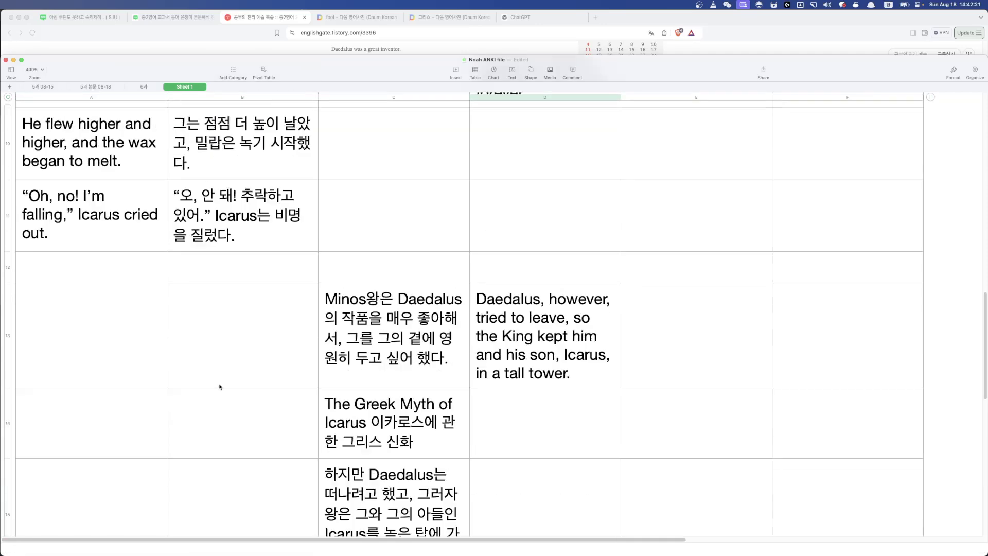
pyautogui.click(138, 382)
pyautogui.press('super+v')
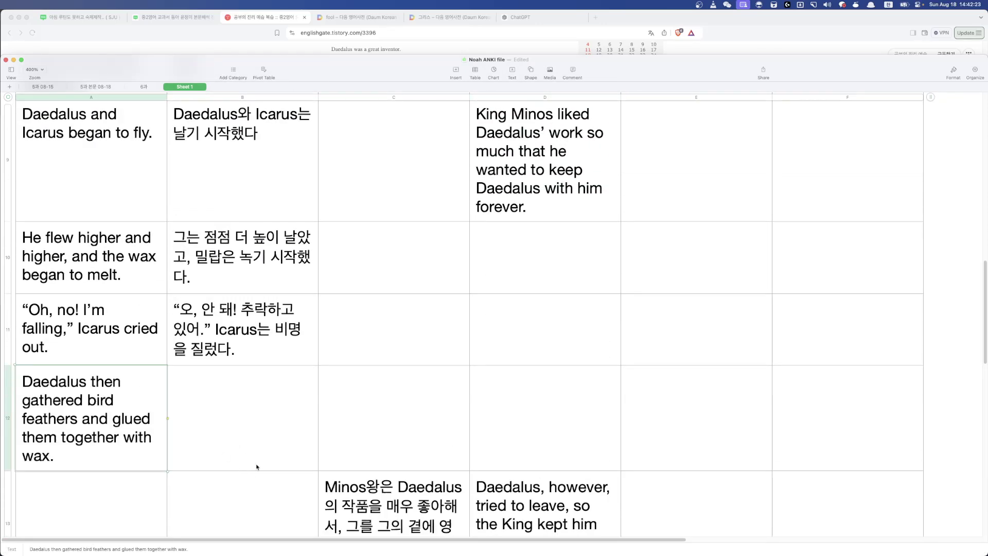
# - Move the Korean sentence “그 다음에 Daedalus는 새의 깃털을 모아…” from C1 to B12 beside its English match
pyautogui.scroll(-4, 288, 453)
pyautogui.scroll(-4, 365, 478)
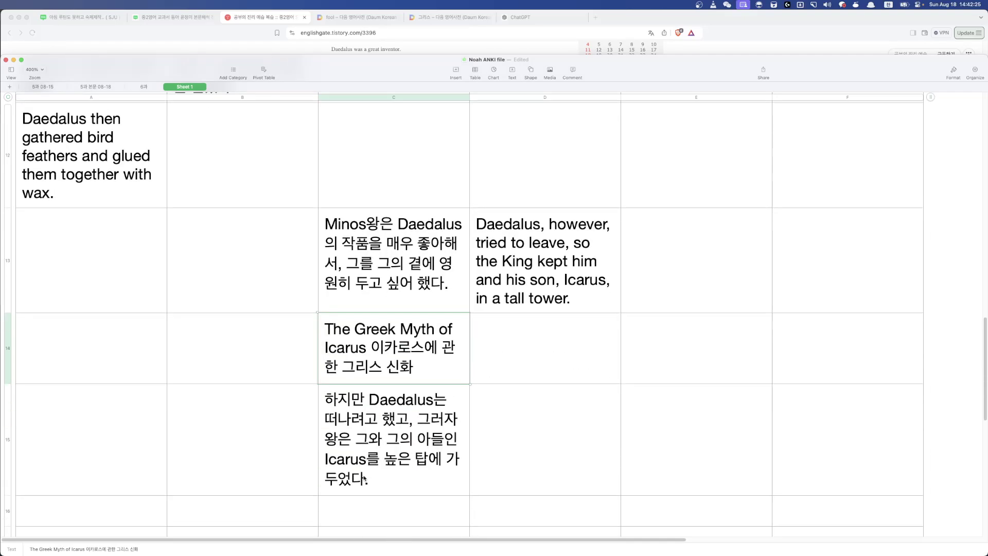
pyautogui.click(486, 272)
pyautogui.click(438, 273)
pyautogui.scroll(20, 411, 405)
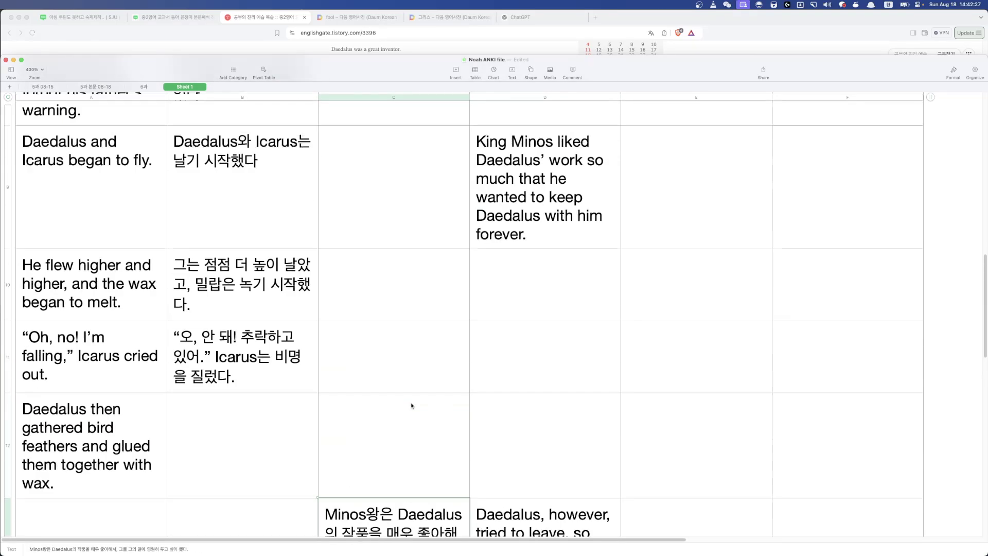
pyautogui.scroll(8, 412, 405)
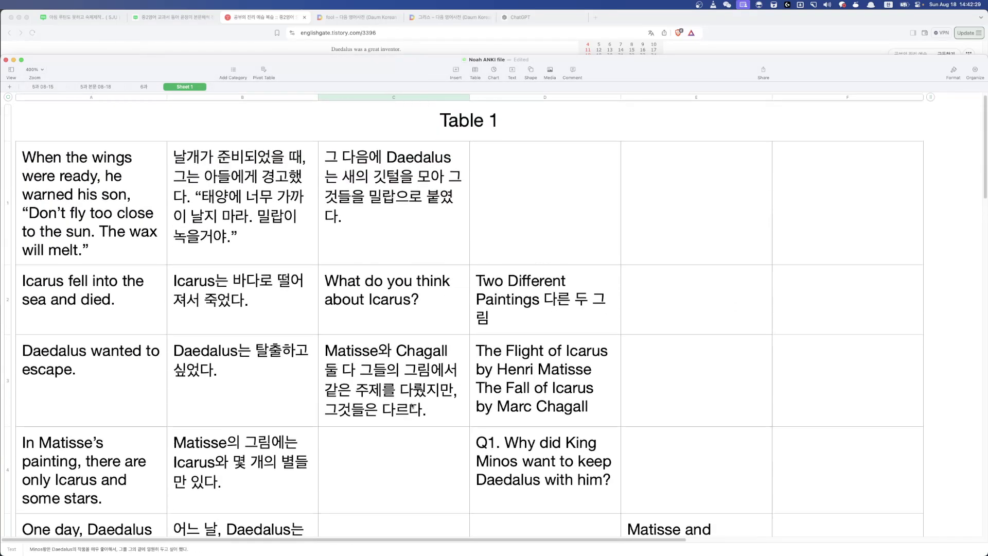
pyautogui.click(408, 229)
pyautogui.scroll(-20, 276, 463)
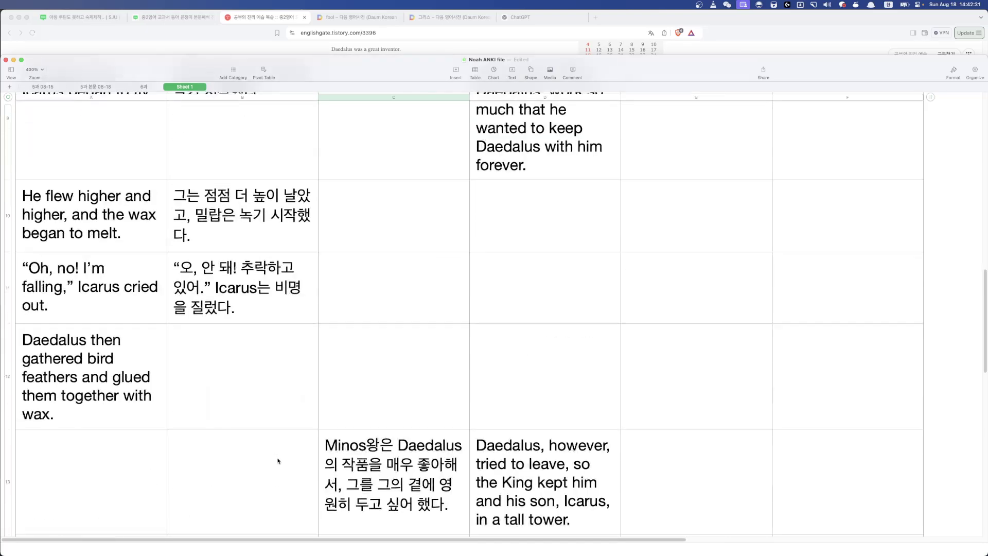
# - Move the Korean sentence “Matisse와 Chagall 둘 다…” from C3 to B13
pyautogui.scroll(20, 270, 434)
pyautogui.scroll(5, 270, 434)
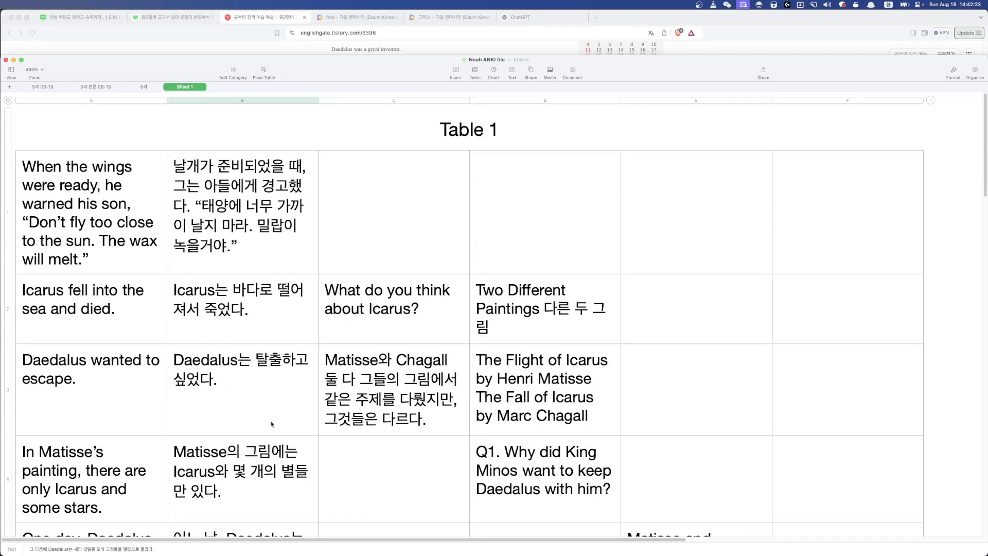
pyautogui.click(410, 310)
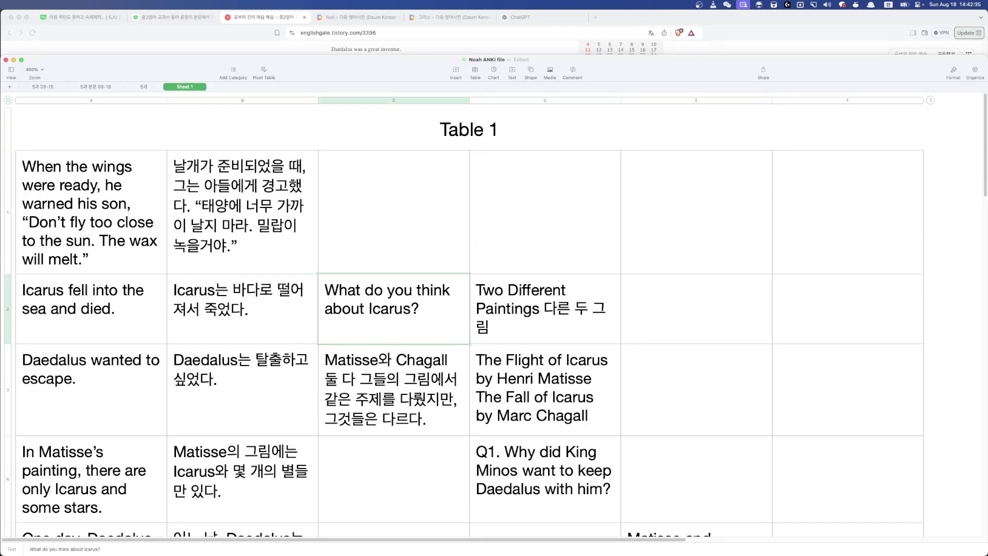
pyautogui.click(452, 375)
pyautogui.scroll(-2, 446, 446)
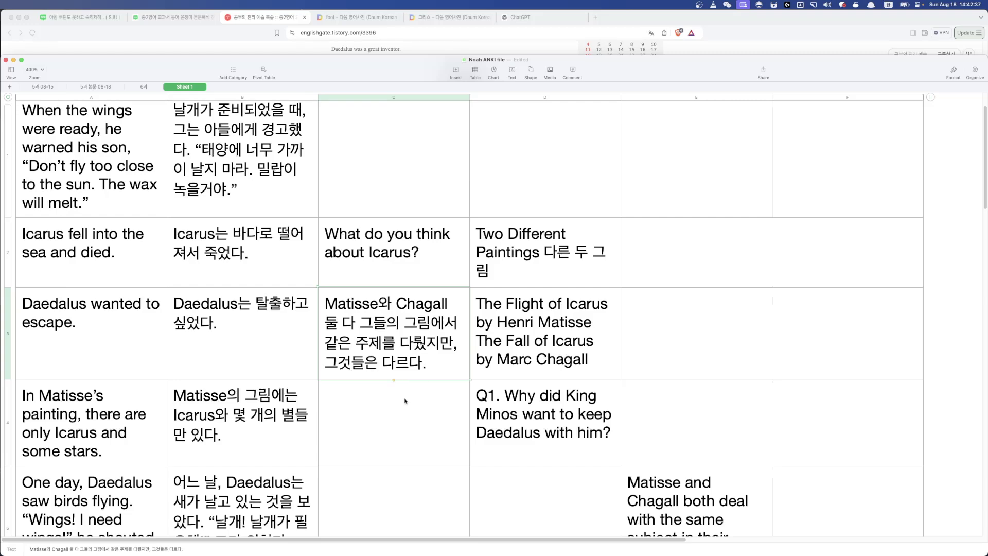
pyautogui.scroll(-10, 403, 389)
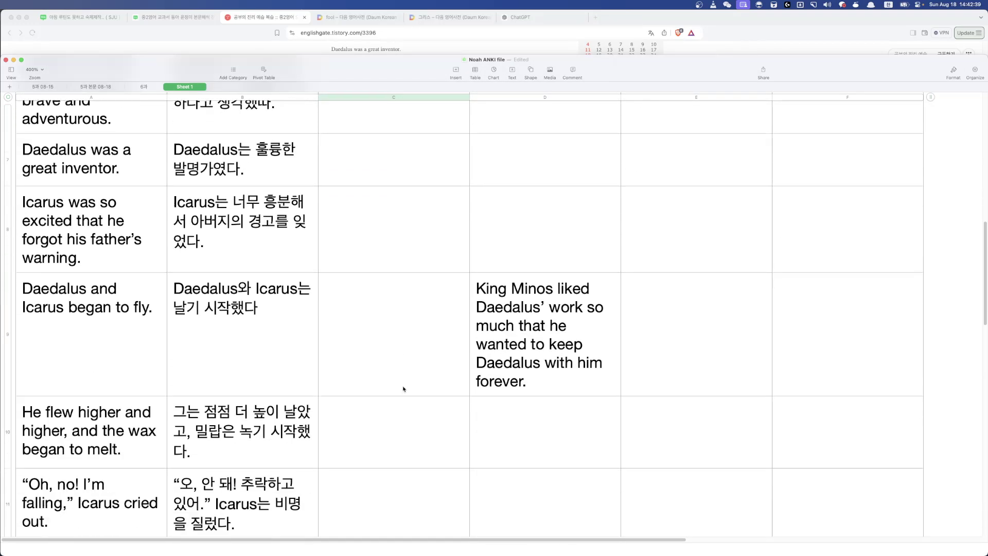
pyautogui.click(301, 356)
pyautogui.press('super+v')
# - Move the English sentence “Matisse and Chagall both deal with the same subject…” from E5 to A13
pyautogui.scroll(8, 450, 408)
pyautogui.click(525, 417)
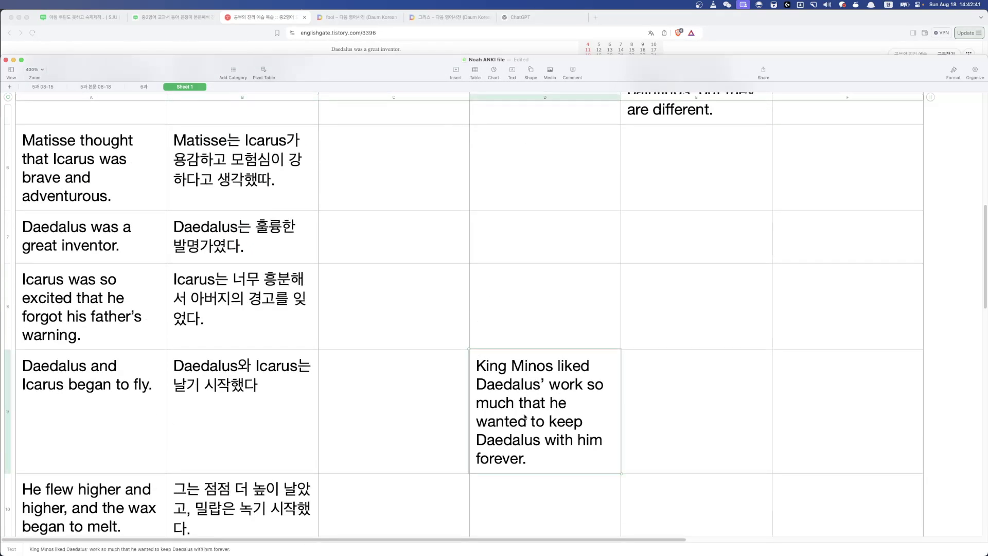
pyautogui.scroll(10, 616, 413)
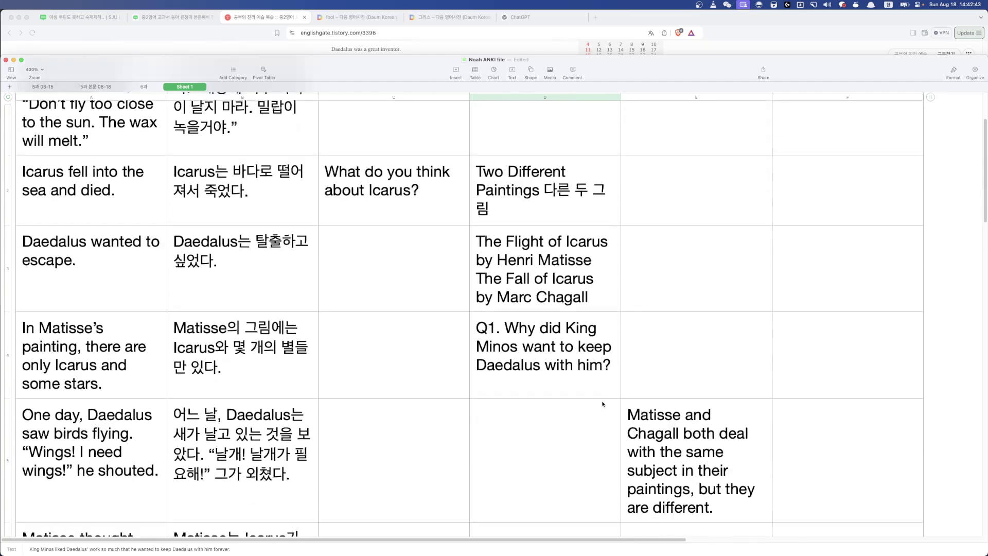
pyautogui.click(668, 417)
pyautogui.press('super+x')
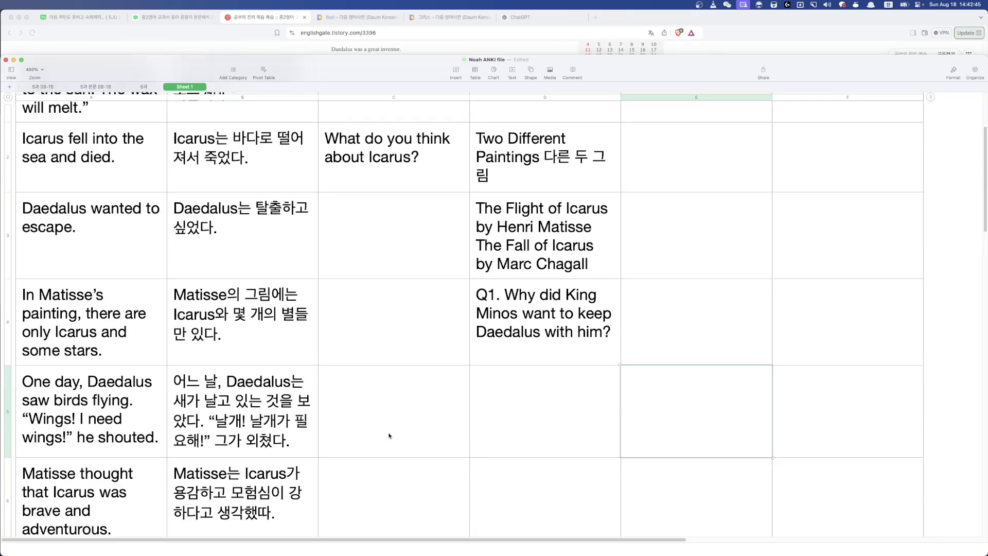
pyautogui.scroll(-10, 388, 378)
pyautogui.click(114, 230)
pyautogui.press('super+v')
# - Move the question “Q1. Why did King Minos want to keep Daedalus with him?” from D4 to E2
pyautogui.scroll(12, 362, 309)
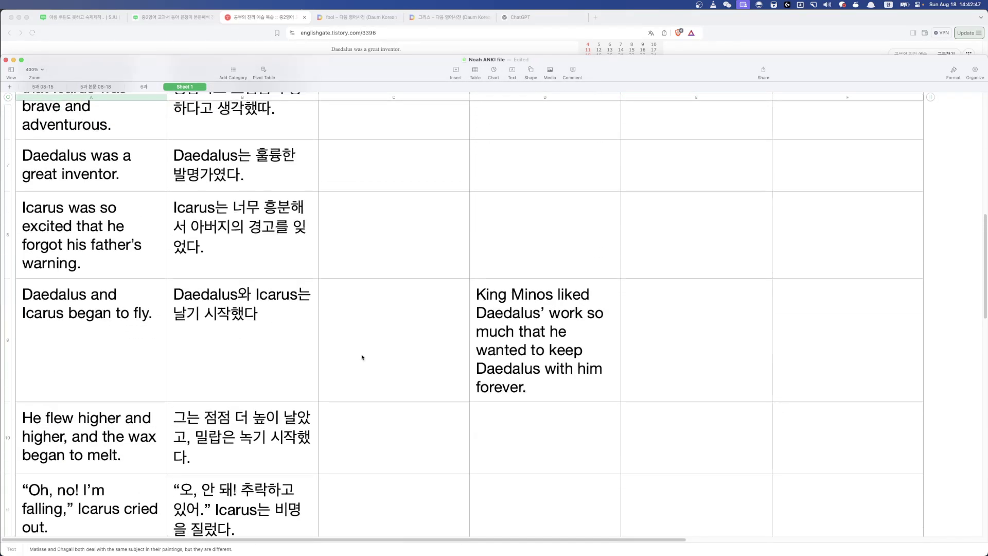
pyautogui.scroll(-1, 361, 357)
pyautogui.click(393, 258)
pyautogui.click(510, 255)
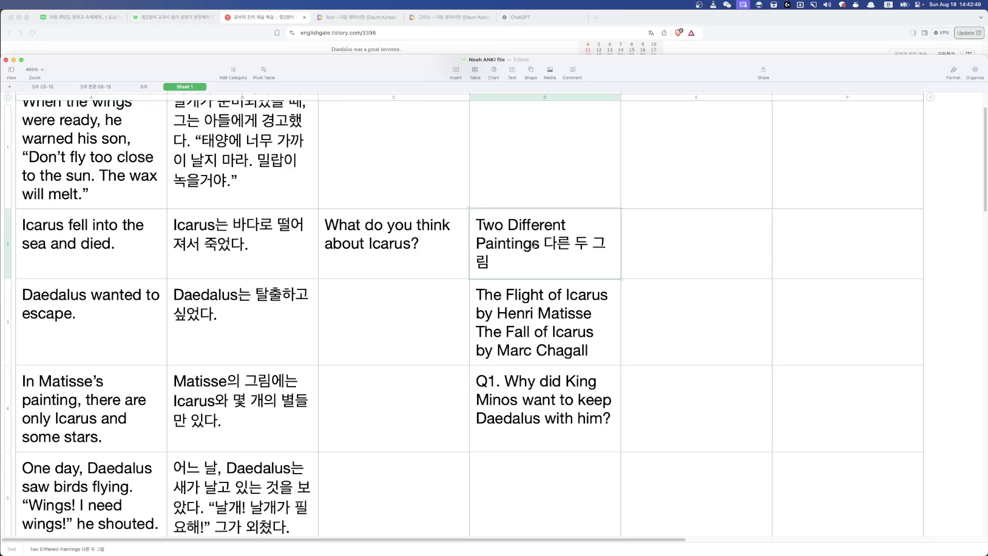
pyautogui.click(519, 311)
pyautogui.click(545, 258)
pyautogui.click(487, 332)
pyautogui.scroll(-3, 505, 312)
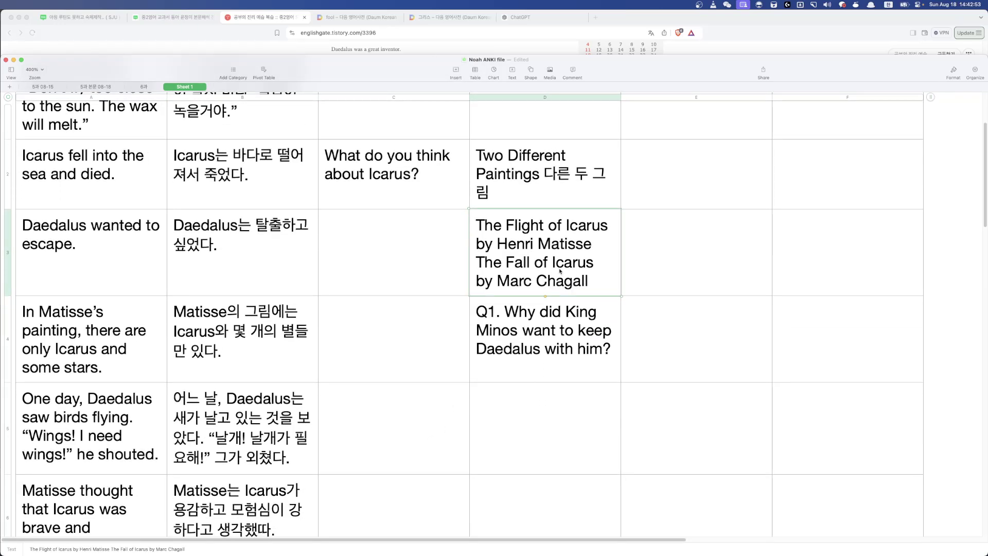
pyautogui.click(541, 321)
pyautogui.moveTo(541, 320); pyautogui.dragTo(695, 170)
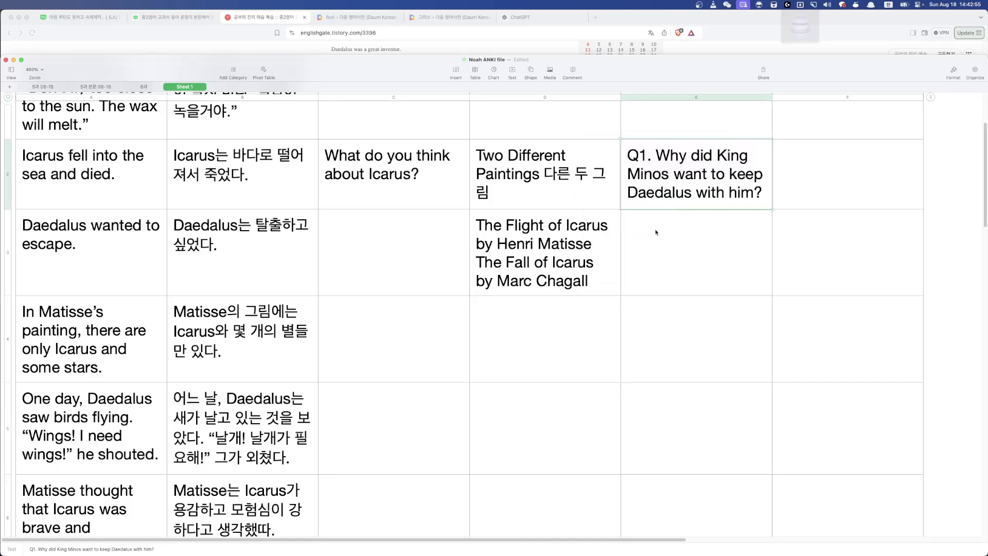
# - Move the leftover titles and questions in C2:E2 down to C11:E11
pyautogui.moveTo(401, 179); pyautogui.dragTo(642, 271)
pyautogui.scroll(-10, 618, 361)
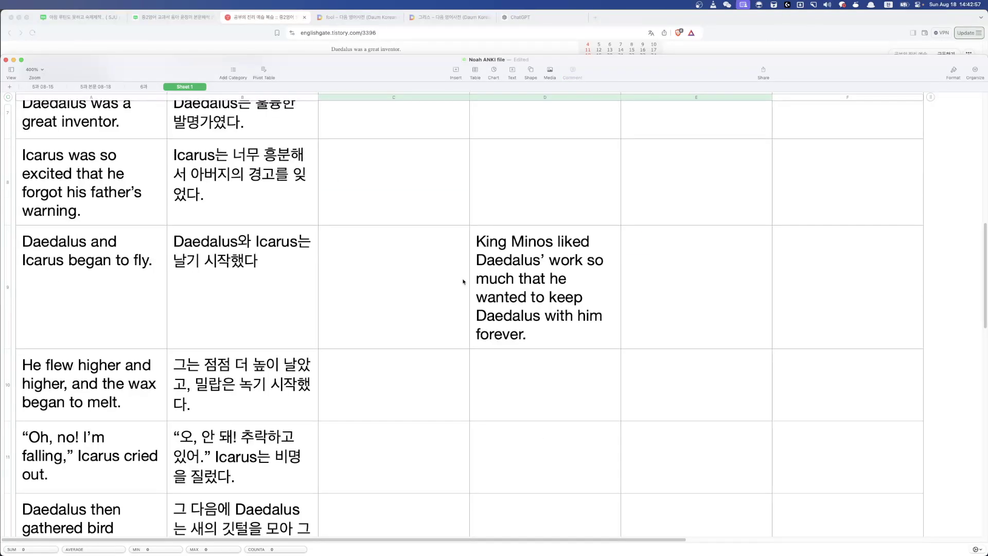
pyautogui.scroll(-4, 430, 432)
pyautogui.scroll(-6, 432, 438)
pyautogui.scroll(1, 433, 439)
pyautogui.click(433, 164)
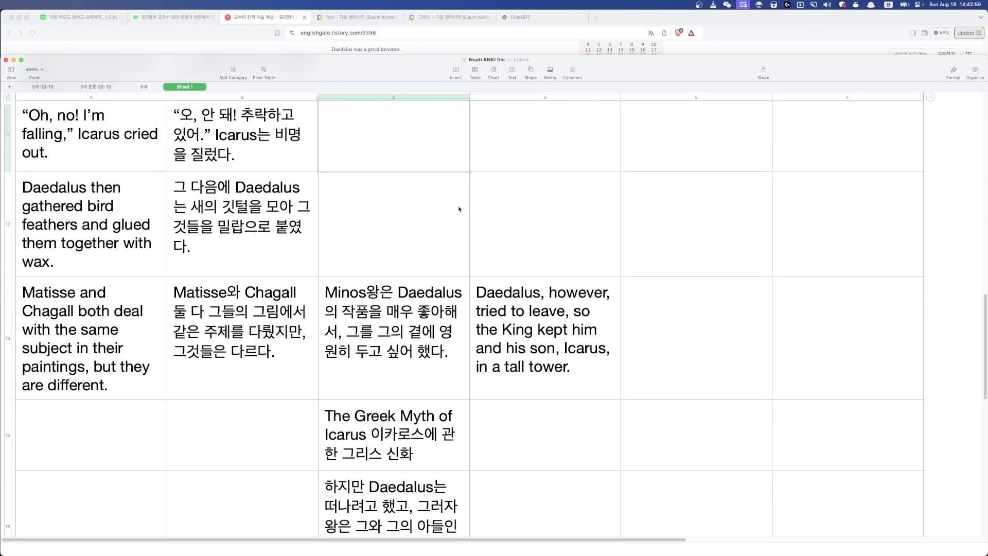
pyautogui.press('super+v')
# - Move the English sentence “King Minos liked Daedalus’ work so much…” from D9 down to D12
pyautogui.scroll(8, 459, 209)
pyautogui.scroll(2, 459, 209)
pyautogui.click(550, 226)
pyautogui.moveTo(549, 218); pyautogui.dragTo(550, 481)
# - Move the painting titles “The Flight of Icarus by Henri Matisse The Fall of Icarus by Marc Chagall” from D3 to D15
pyautogui.scroll(12, 549, 363)
pyautogui.scroll(3, 549, 363)
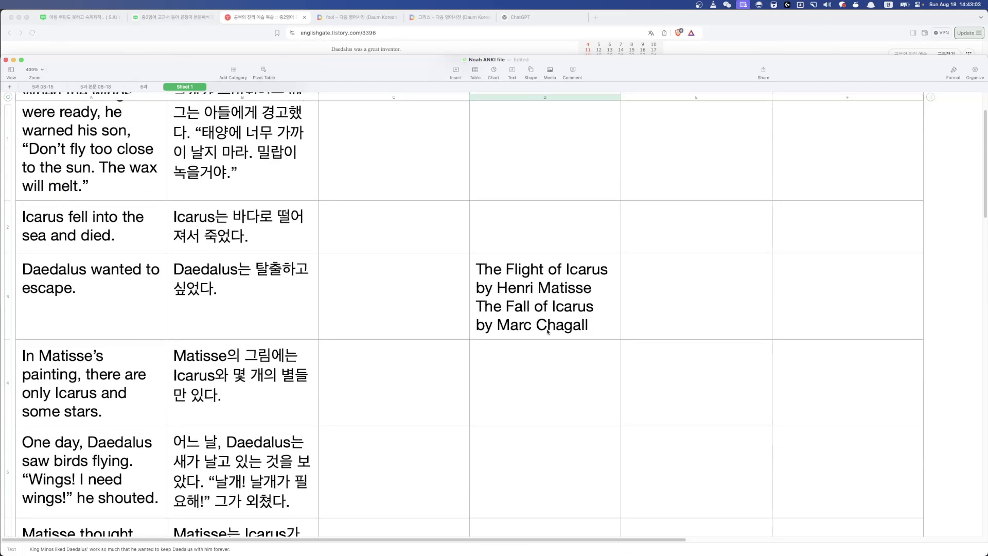
pyautogui.click(514, 371)
pyautogui.scroll(-5, 458, 416)
pyautogui.scroll(-8, 458, 416)
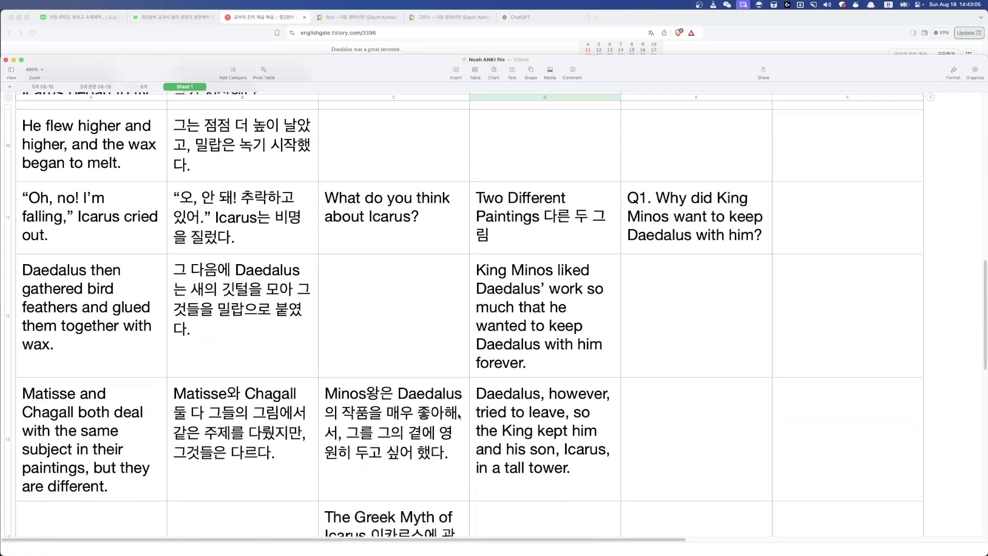
pyautogui.click(538, 399)
pyautogui.press('super+v')
# - Pair up row 14 by moving “하지만 Daedalus는 떠나려고 했고…” from C15 to B14 and “Daedalus, however, tried to leave…” from D13 to A14
pyautogui.click(393, 435)
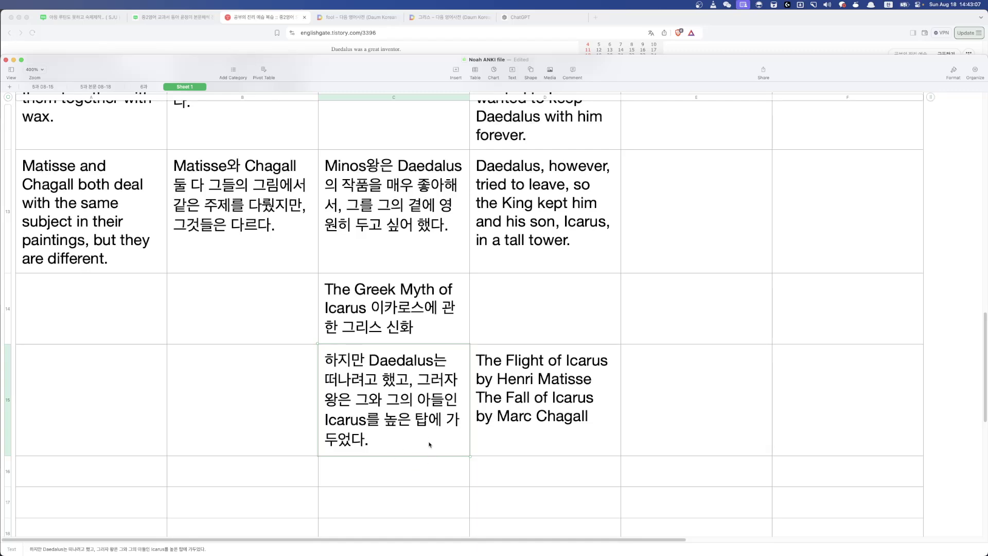
pyautogui.moveTo(430, 445); pyautogui.dragTo(269, 368)
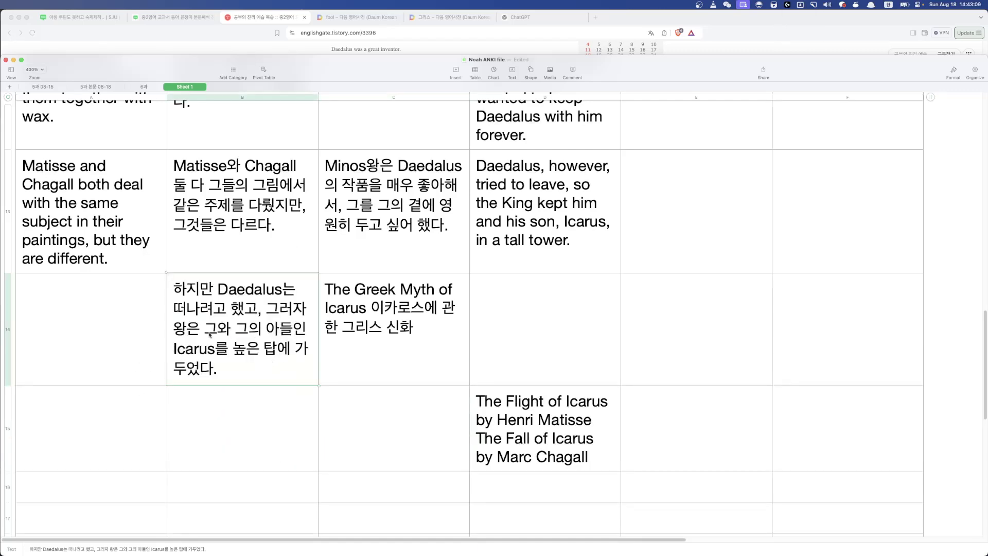
pyautogui.click(452, 353)
pyautogui.click(581, 392)
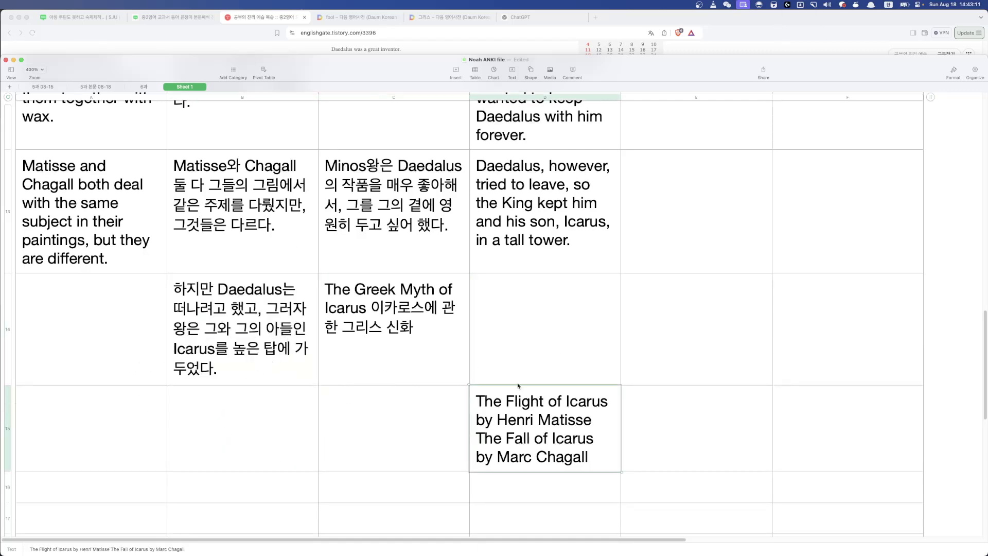
pyautogui.scroll(3, 580, 390)
pyautogui.click(582, 386)
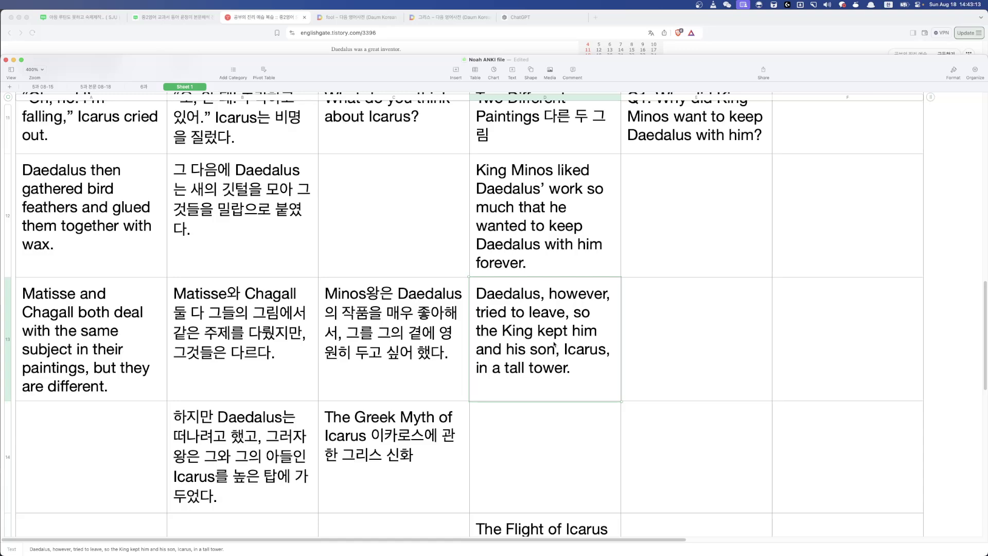
pyautogui.moveTo(554, 345); pyautogui.dragTo(93, 458)
pyautogui.scroll(-3, 258, 452)
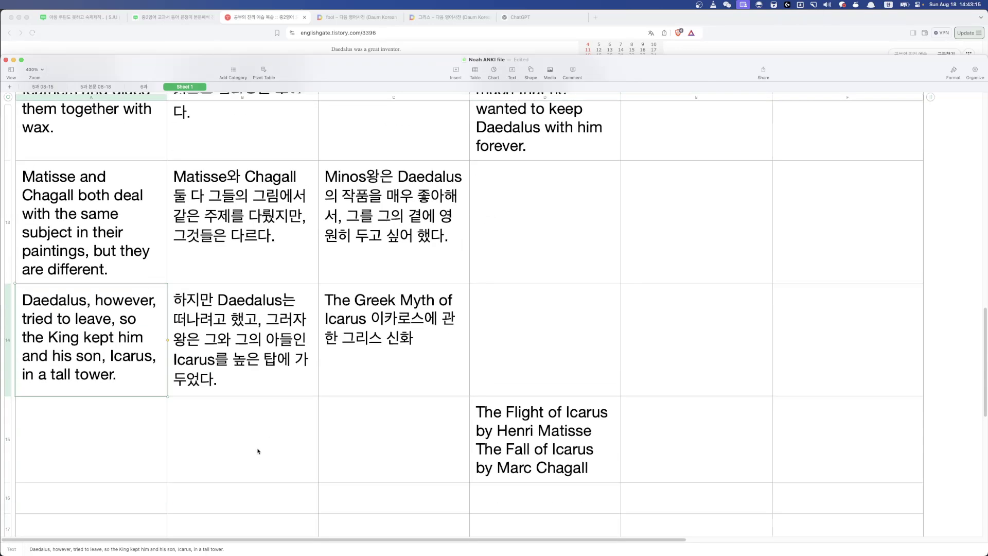
# - Look up “Icarus” from D15 in the Daum English dictionary and play its American and British pronunciations
pyautogui.click(473, 451)
pyautogui.scroll(3, 472, 451)
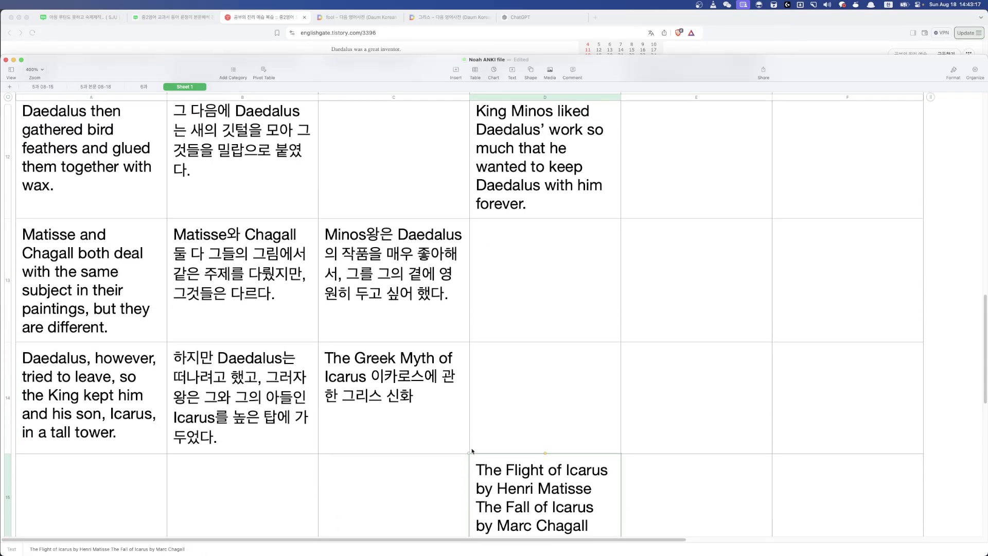
pyautogui.scroll(-2, 512, 443)
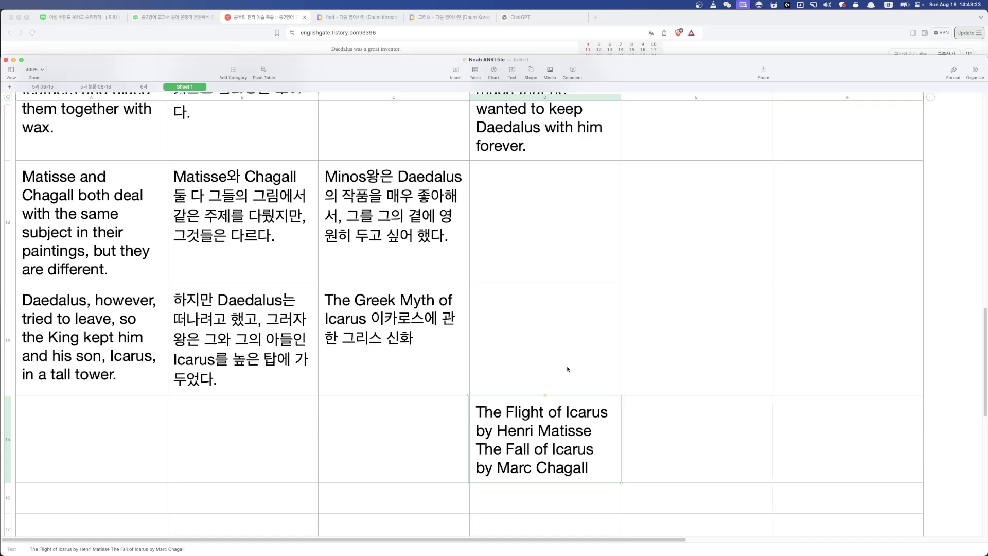
pyautogui.doubleClick(570, 416)
pyautogui.press('super+c')
pyautogui.hotkey('alt', 'space')
pyautogui.write('ㄷㅇ')
pyautogui.press('super+v')
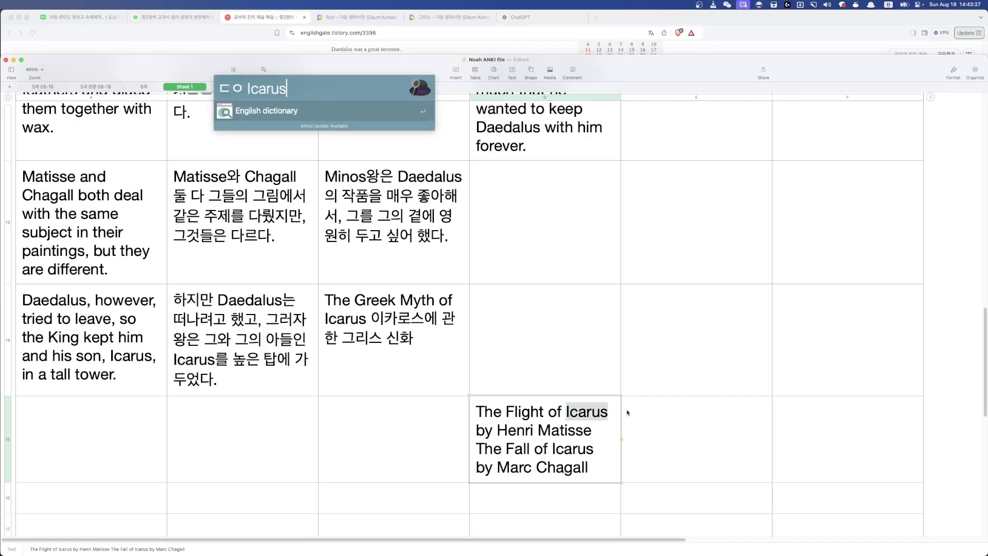
pyautogui.press('Return')
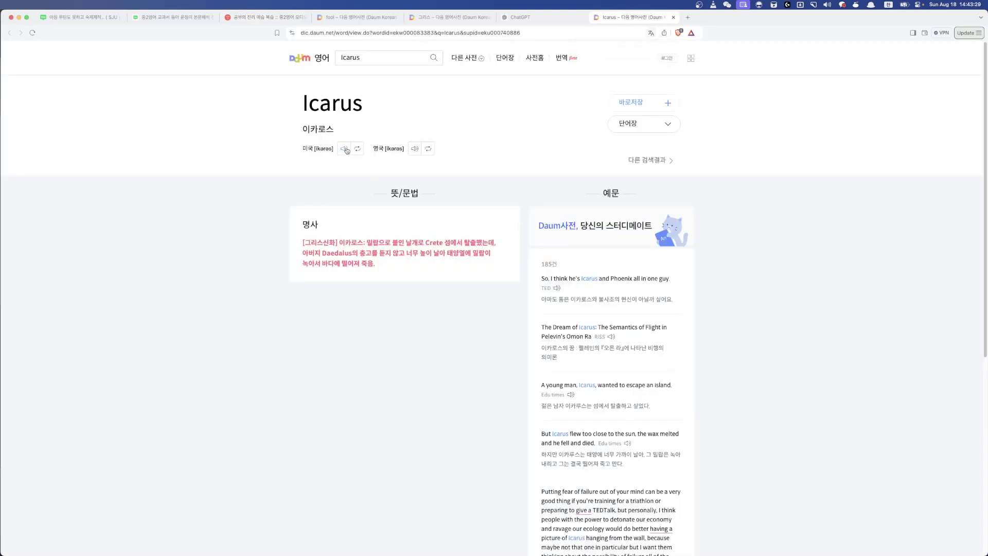
pyautogui.click(345, 148)
pyautogui.click(418, 150)
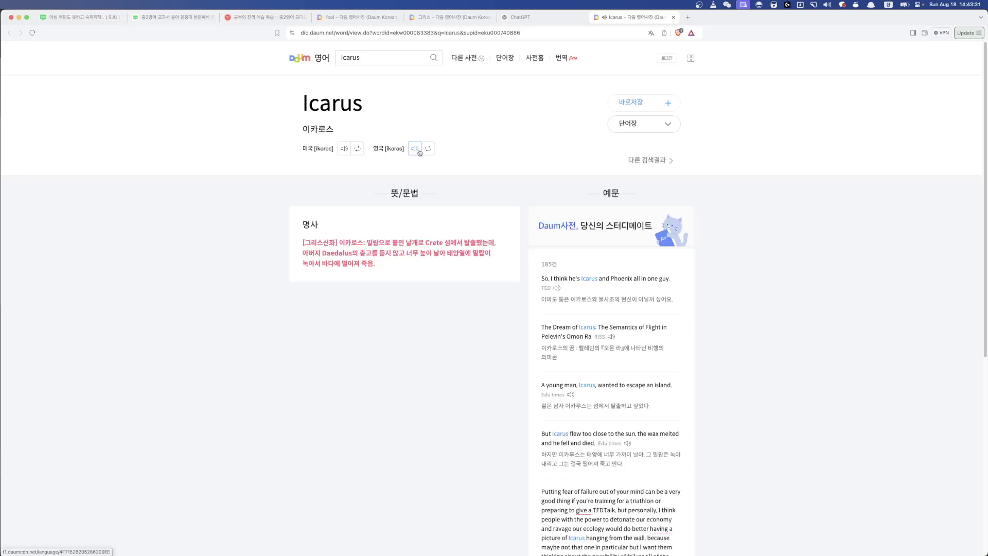
# - Switch back to the Numbers sheet and move the title “The Greek Myth of Icarus 이카로스에 관한 그리스 신화” from C14 to D14
pyautogui.press('super+Tab')
pyautogui.click(531, 310)
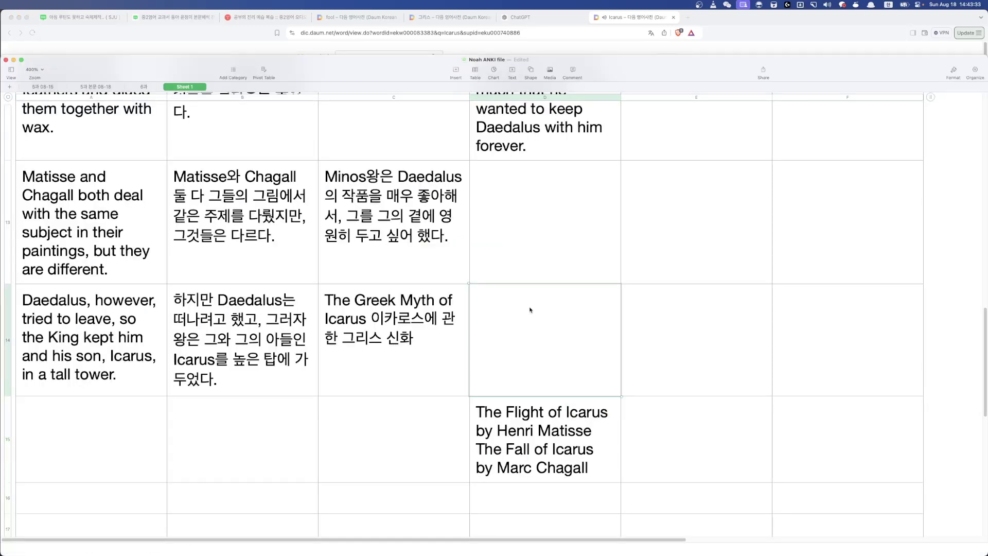
pyautogui.click(490, 453)
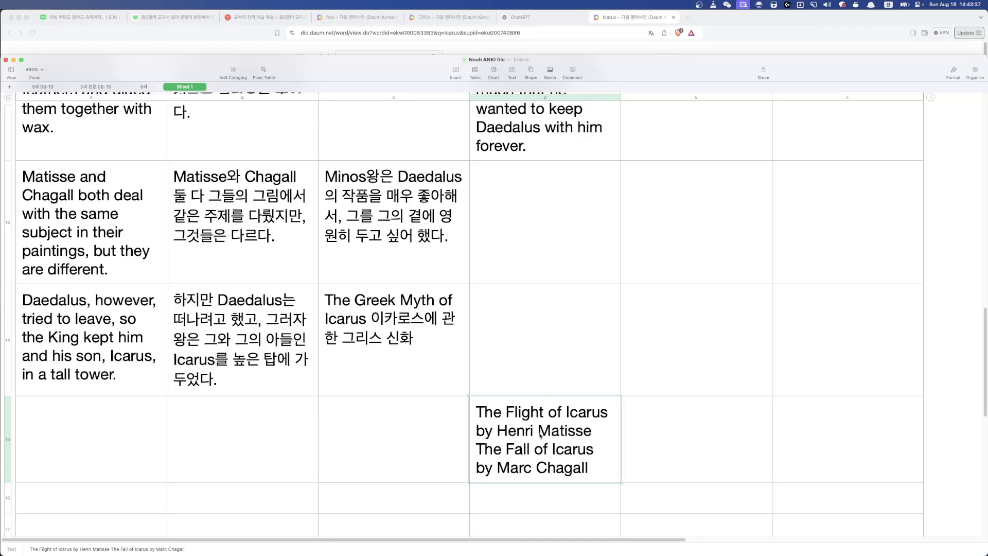
pyautogui.click(466, 377)
pyautogui.moveTo(405, 322); pyautogui.dragTo(540, 448)
# - Move the Korean sentence “Minos왕은 Daedalus의 작품을 매우 좋아해서…” from C13 to B15
pyautogui.scroll(3, 463, 274)
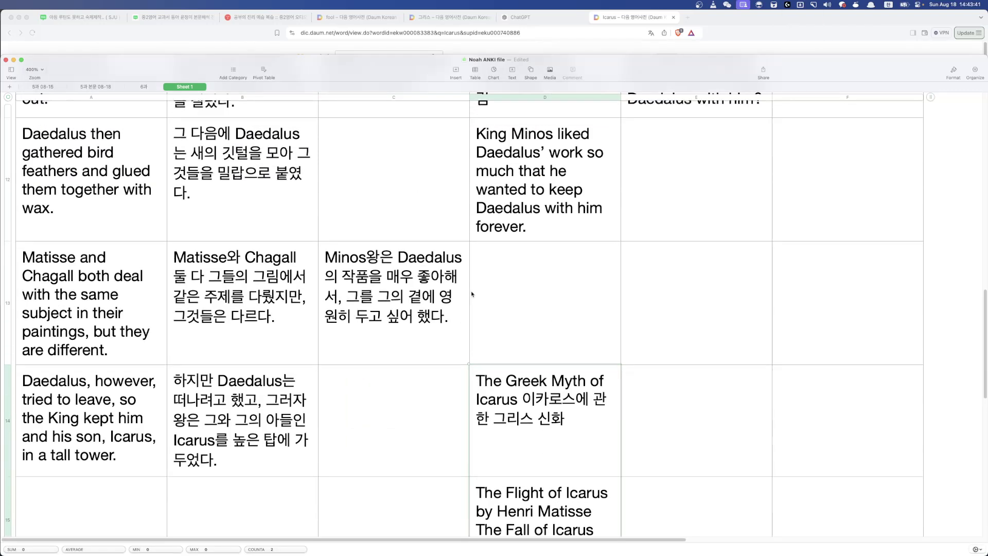
pyautogui.click(486, 250)
pyautogui.click(417, 338)
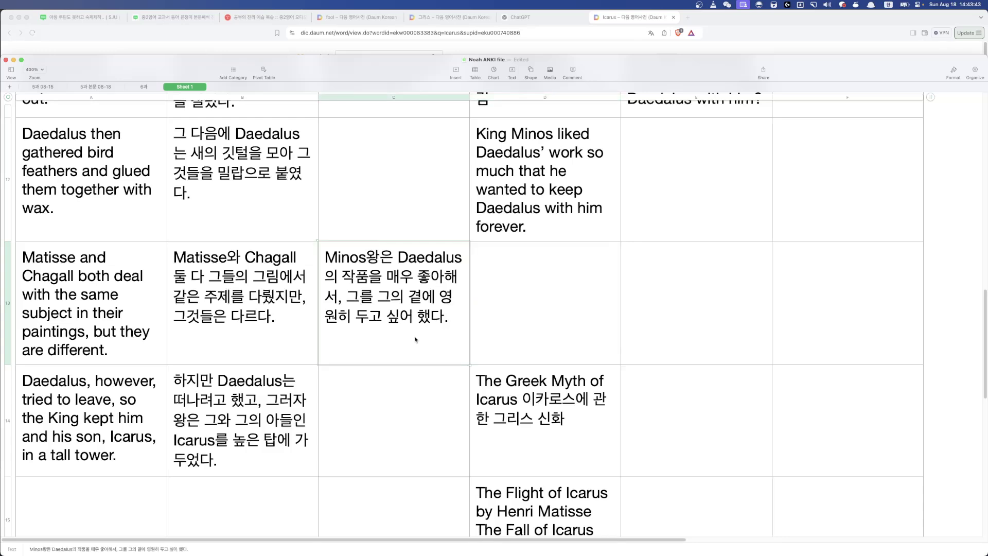
pyautogui.moveTo(411, 304); pyautogui.dragTo(266, 509)
# - Move the English sentence “King Minos liked Daedalus’ work so much…” from D12 to A15
pyautogui.scroll(7, 419, 419)
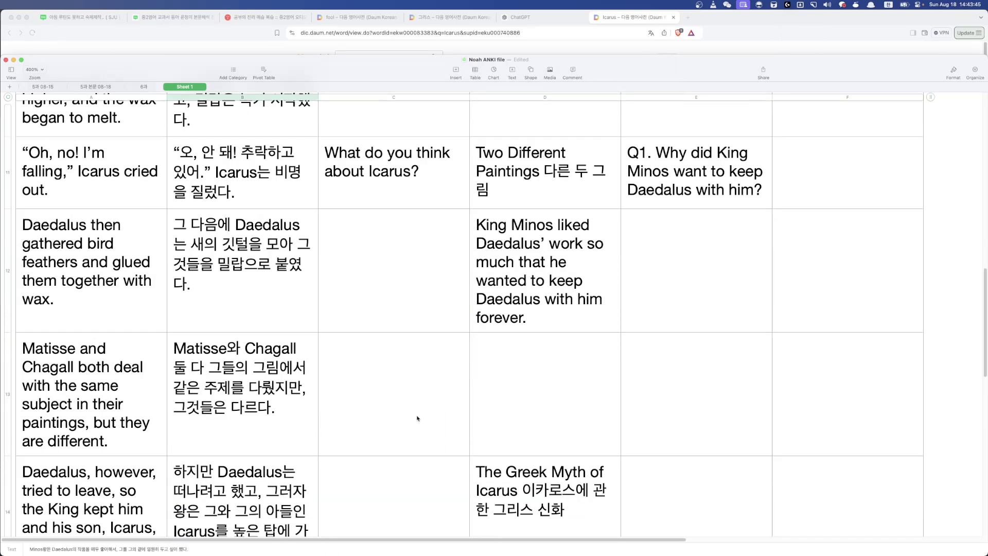
pyautogui.click(513, 371)
pyautogui.press('super+x')
pyautogui.scroll(-10, 509, 431)
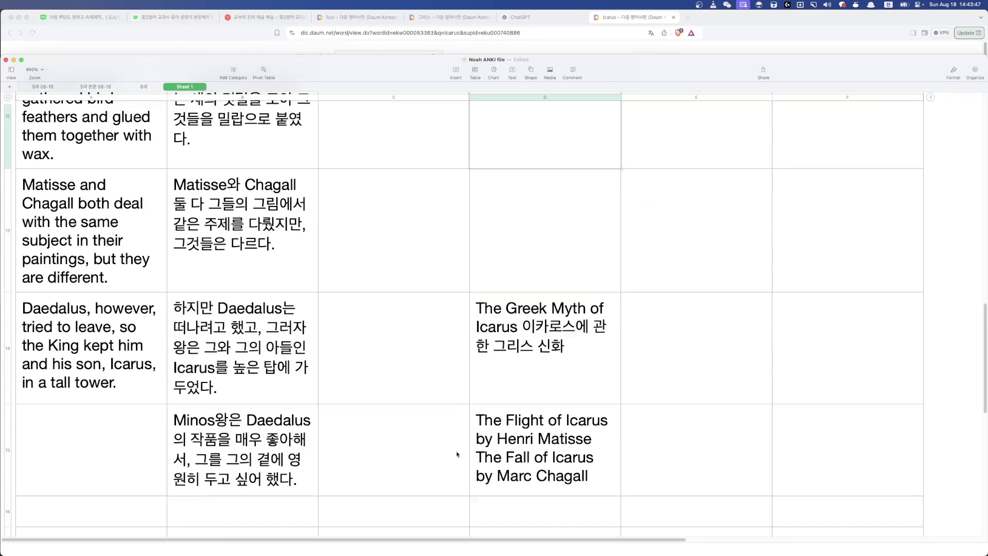
pyautogui.click(58, 434)
pyautogui.press('super+v')
# - Set aside the questions by moving “What do you think about Icarus?” from C11 to D12 and “Q1. Why did King Minos…” from E11 to D13
pyautogui.scroll(10, 315, 438)
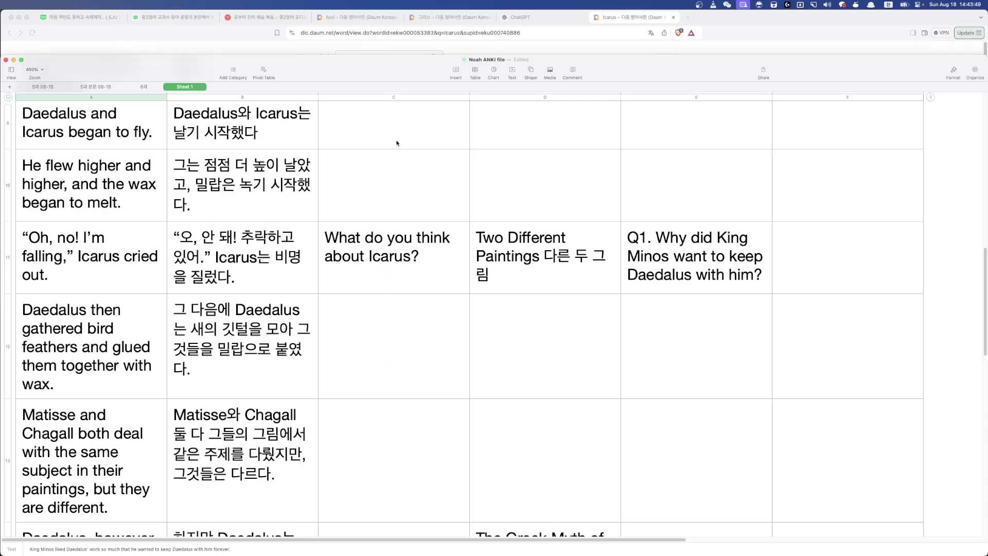
pyautogui.scroll(10, 421, 327)
pyautogui.scroll(-8, 426, 358)
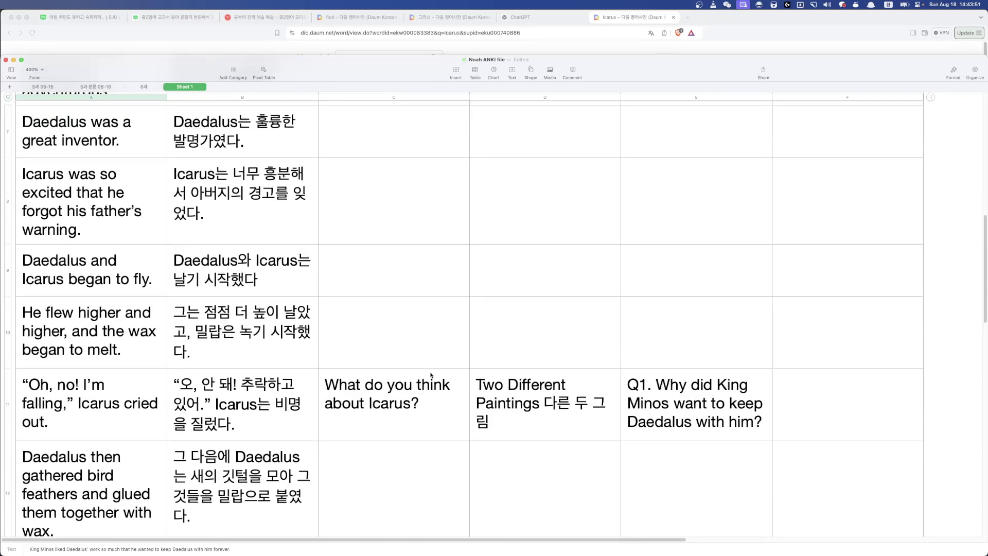
pyautogui.scroll(-4, 515, 386)
pyautogui.click(603, 381)
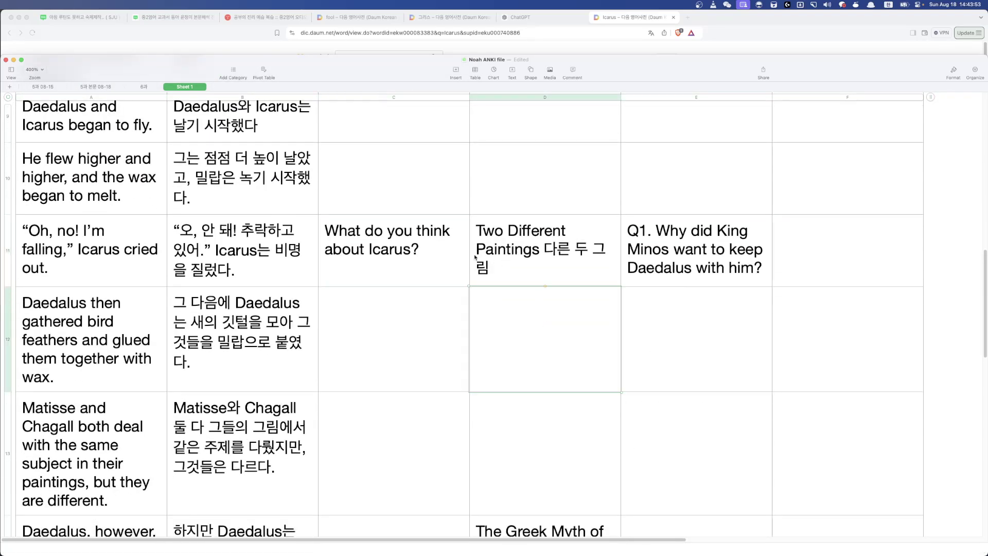
pyautogui.moveTo(435, 259); pyautogui.dragTo(637, 384)
pyautogui.scroll(-1, 637, 384)
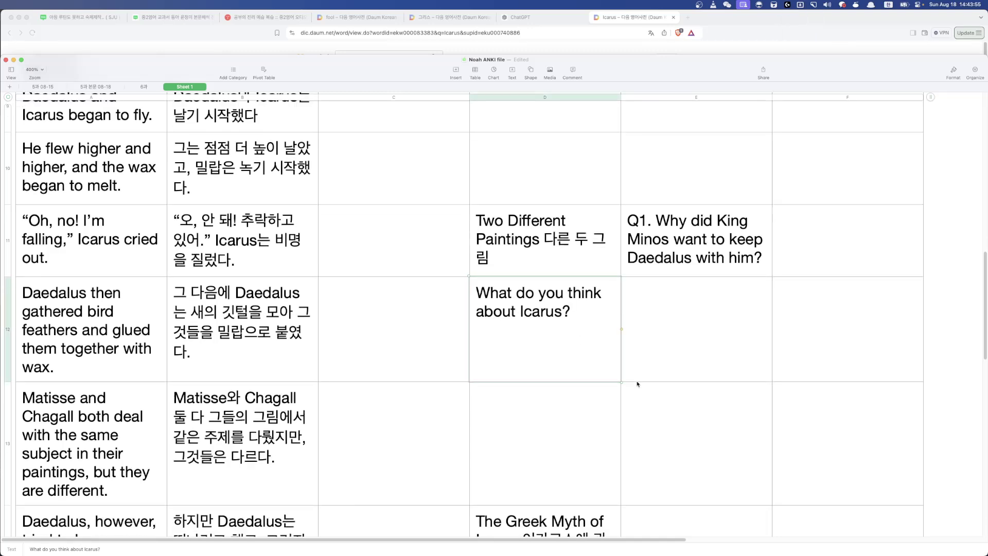
pyautogui.click(674, 206)
pyautogui.moveTo(677, 208); pyautogui.dragTo(541, 383)
# - Move the titles “Two Different Paintings 다른 두 그림” from D11 to E12 and “The Flight of Icarus by Henri Matisse…” from D15 to column E
pyautogui.click(569, 221)
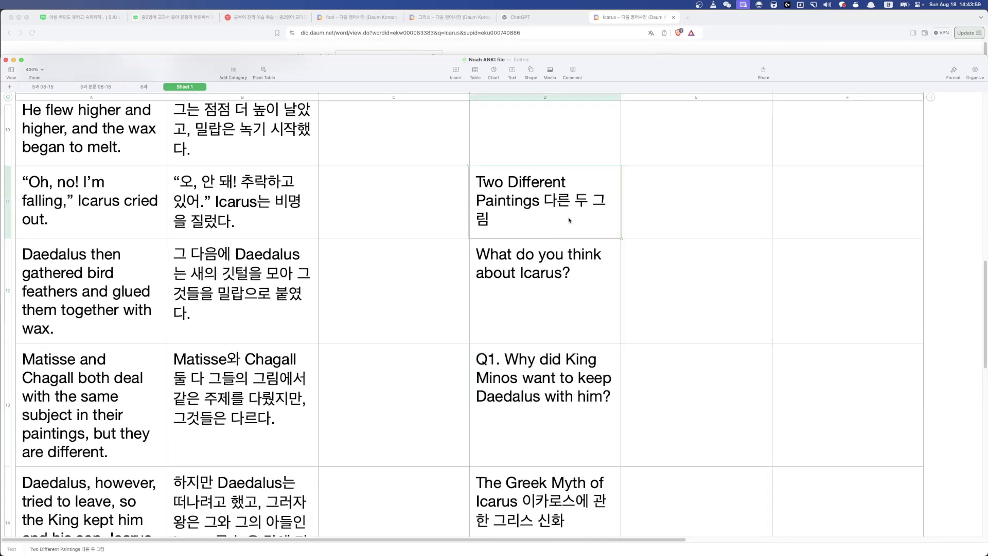
pyautogui.moveTo(567, 207); pyautogui.dragTo(685, 295)
pyautogui.scroll(-4, 720, 386)
pyautogui.click(589, 450)
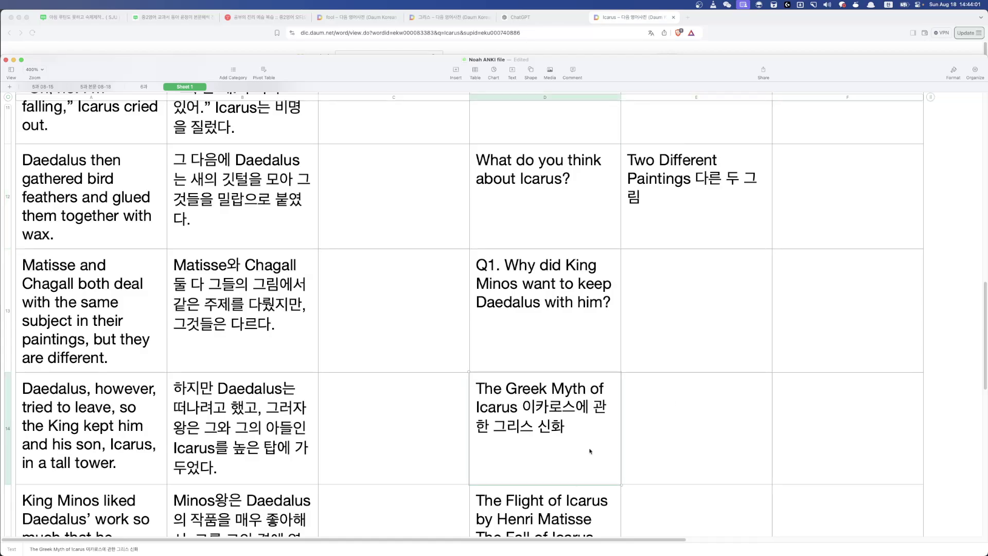
pyautogui.click(565, 497)
pyautogui.scroll(-1, 561, 495)
pyautogui.scroll(-2, 564, 479)
pyautogui.moveTo(574, 405); pyautogui.dragTo(689, 297)
pyautogui.scroll(5, 672, 361)
pyautogui.click(669, 360)
pyautogui.click(554, 343)
# - Transfer the paired sentences in columns A and B of Sheet 1 to the 6과 sheet, starting at A13
pyautogui.scroll(10, 554, 385)
pyautogui.scroll(5, 554, 386)
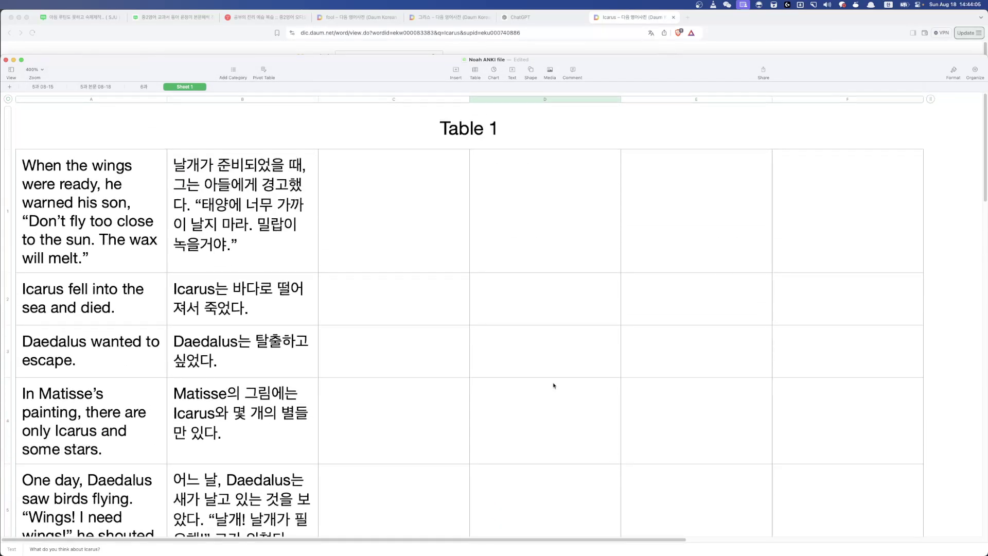
pyautogui.scroll(-15, 554, 385)
pyautogui.scroll(15, 554, 386)
pyautogui.moveTo(105, 211); pyautogui.dragTo(220, 189)
pyautogui.scroll(-15, 253, 412)
pyautogui.press('BackSpace')
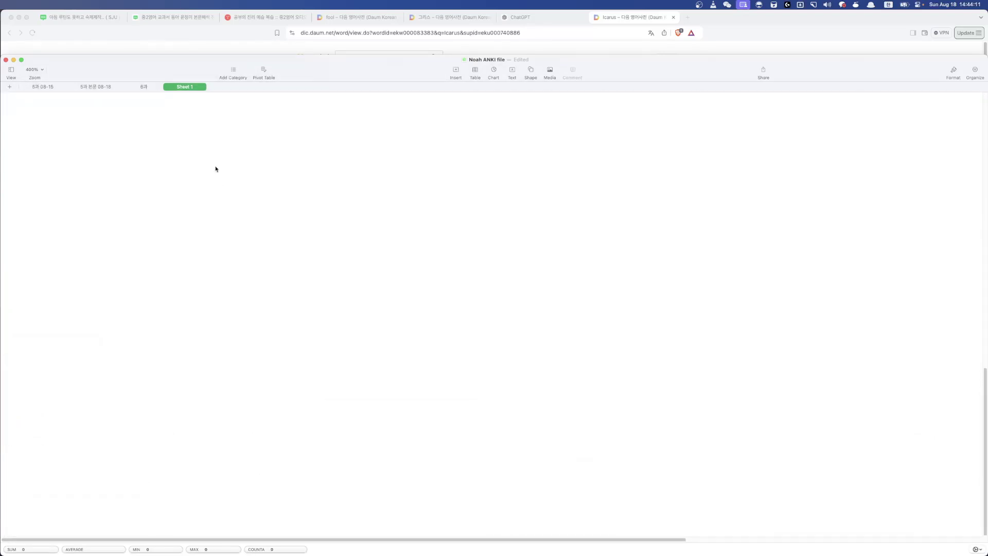
pyautogui.click(144, 88)
pyautogui.scroll(20, 146, 236)
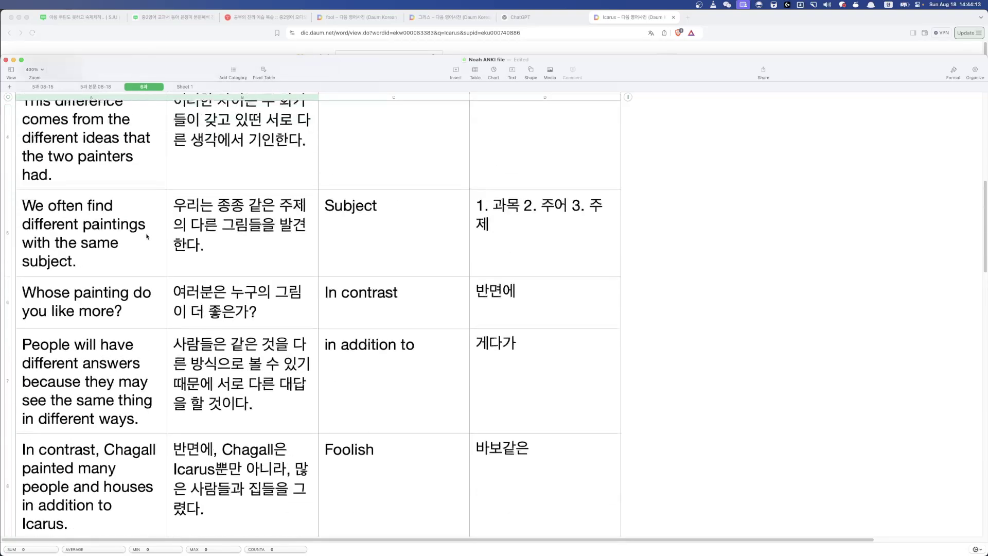
pyautogui.scroll(-10, 146, 237)
pyautogui.press('super+v')
pyautogui.click(405, 357)
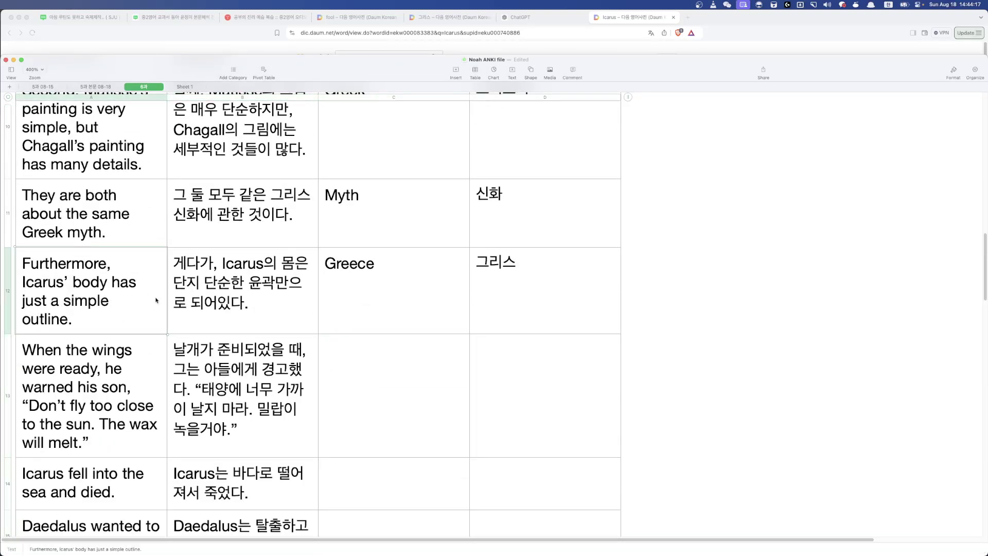
# - Enter the verb forms “Warn,warned,warned” in C13 beside the sentence about the wings
pyautogui.click(143, 404)
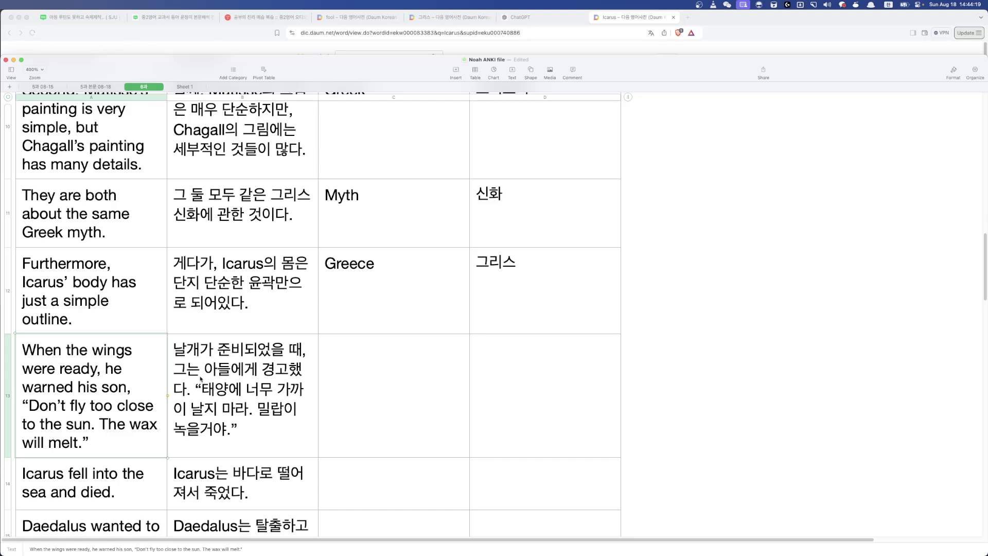
pyautogui.click(376, 373)
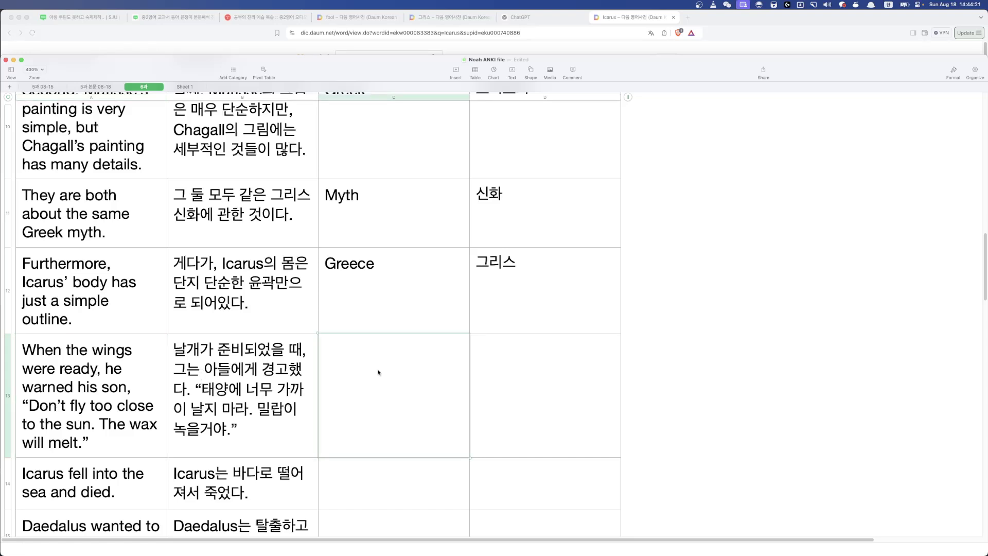
pyautogui.write('ㄷㅇ')
pyautogui.press('BackSpace')
pyautogui.press('BackSpace')
pyautogui.press('capslock')
pyautogui.write('war')
pyautogui.write('n,warned')
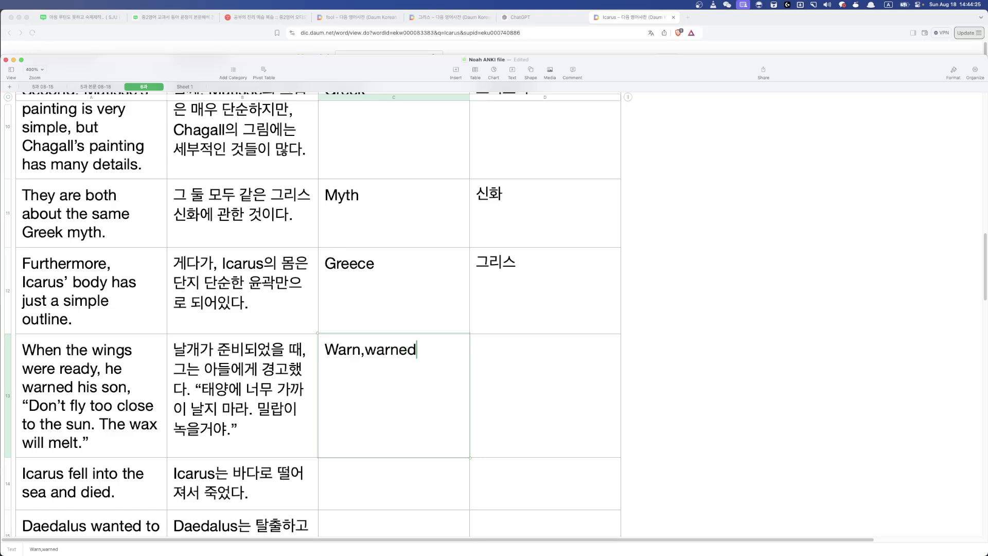
pyautogui.write(',warned')
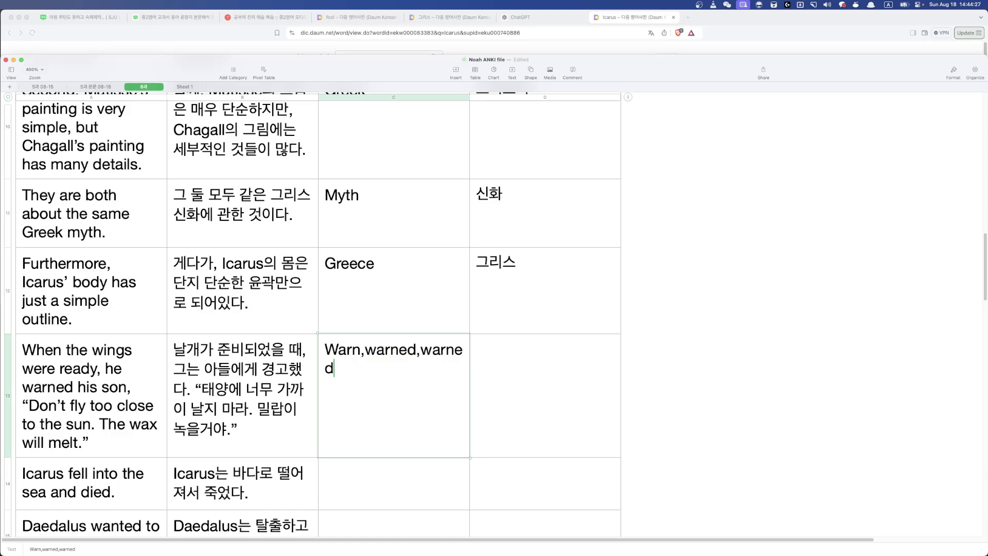
pyautogui.press('Return')
# - Enter the Korean meanings “~에게 경고하다,~에게 경고했다,경고된” in D13
pyautogui.click(545, 395)
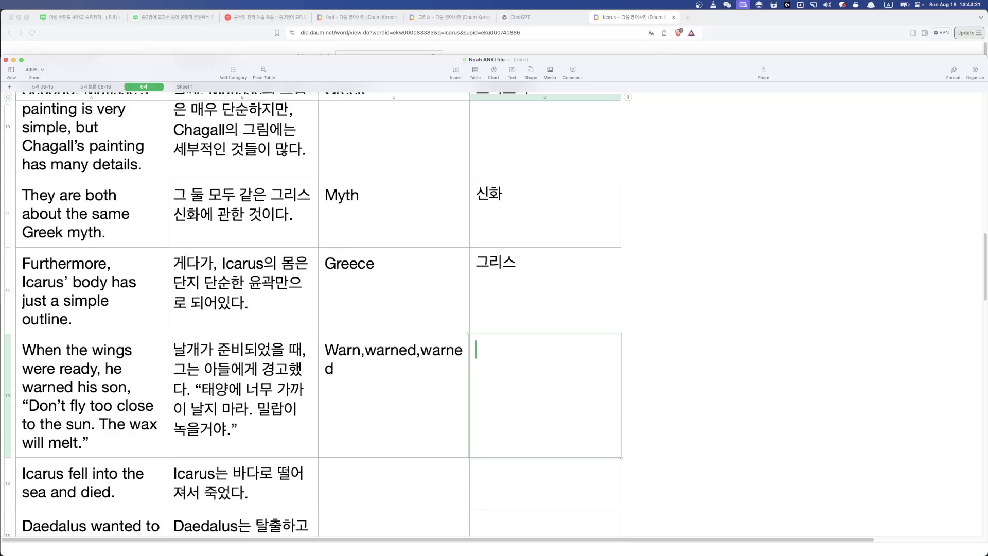
pyautogui.write('~에게 경고하다-~에게')
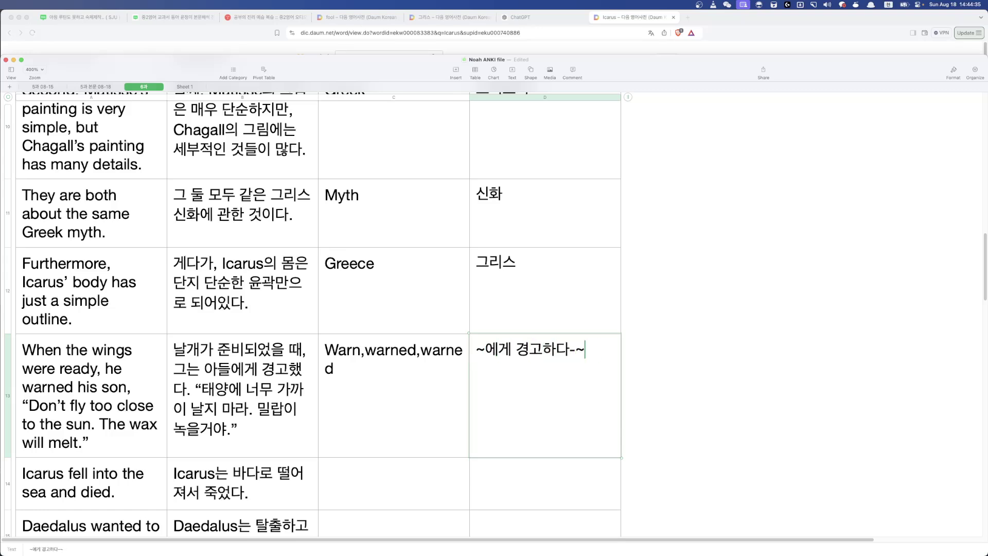
pyautogui.press('BackSpace')
pyautogui.press('BackSpace')
pyautogui.press('BackSpace')
pyautogui.press('BackSpace')
pyautogui.write(',~에게 경고했')
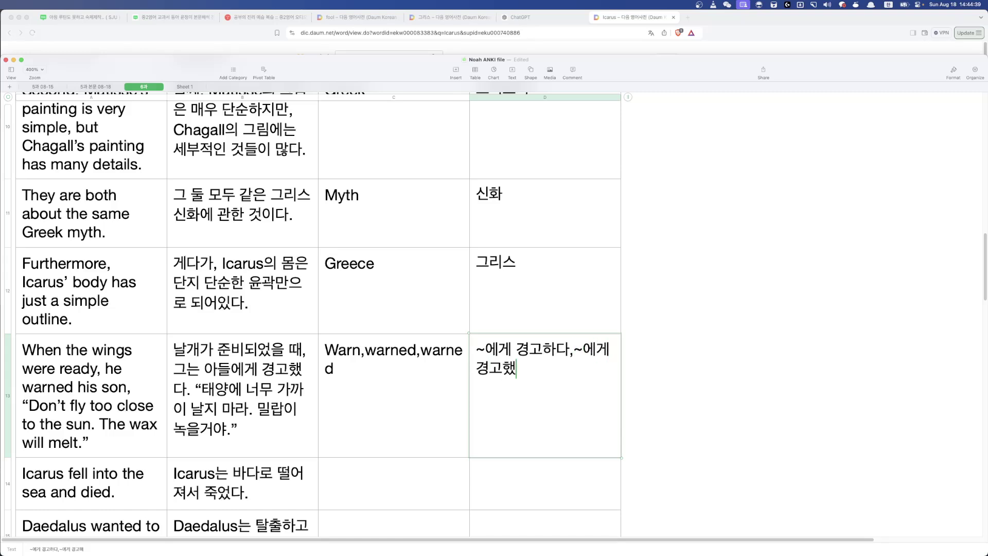
pyautogui.write('다,겨')
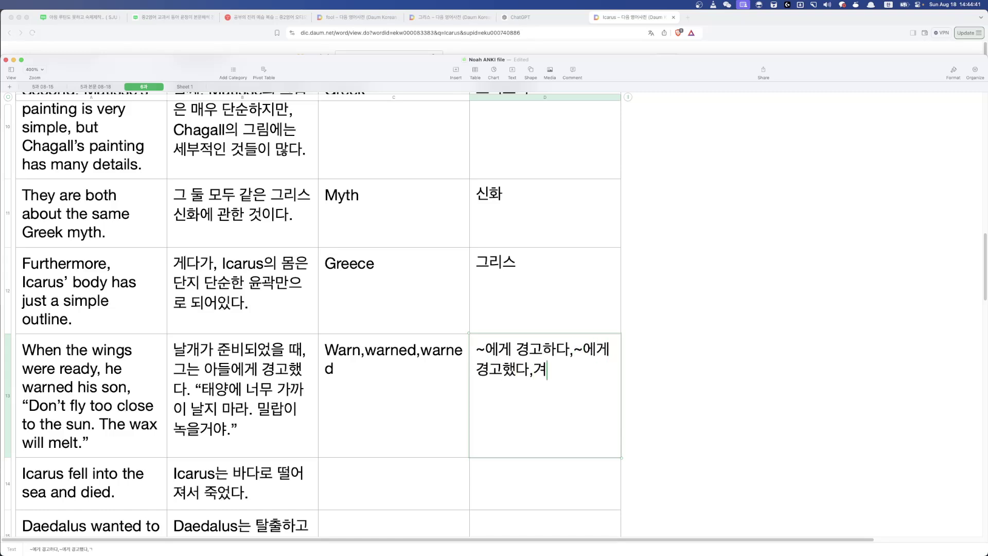
pyautogui.write('ㅇ고된')
pyautogui.press('Return')
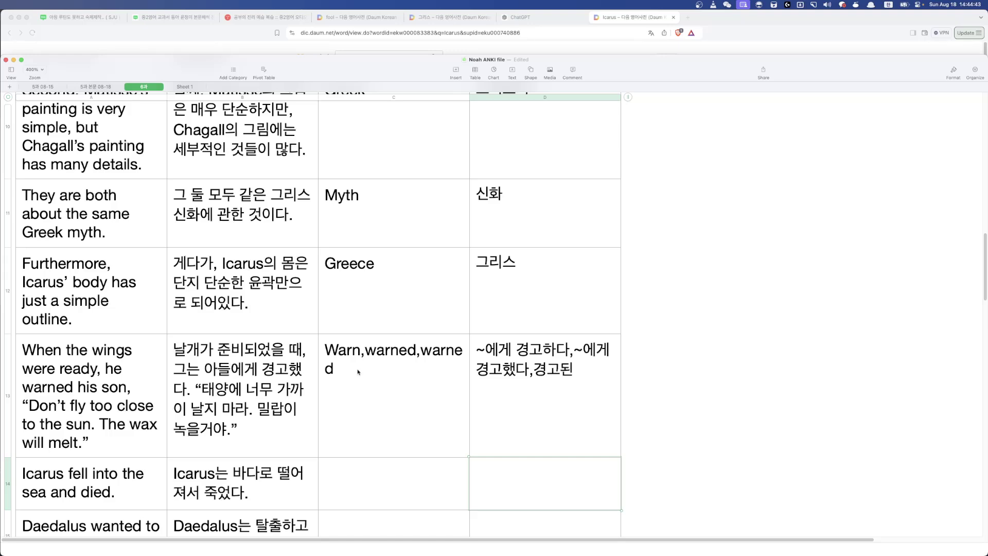
# - Start the next vocabulary entry in C14 with “Escape,”
pyautogui.scroll(-2, 240, 392)
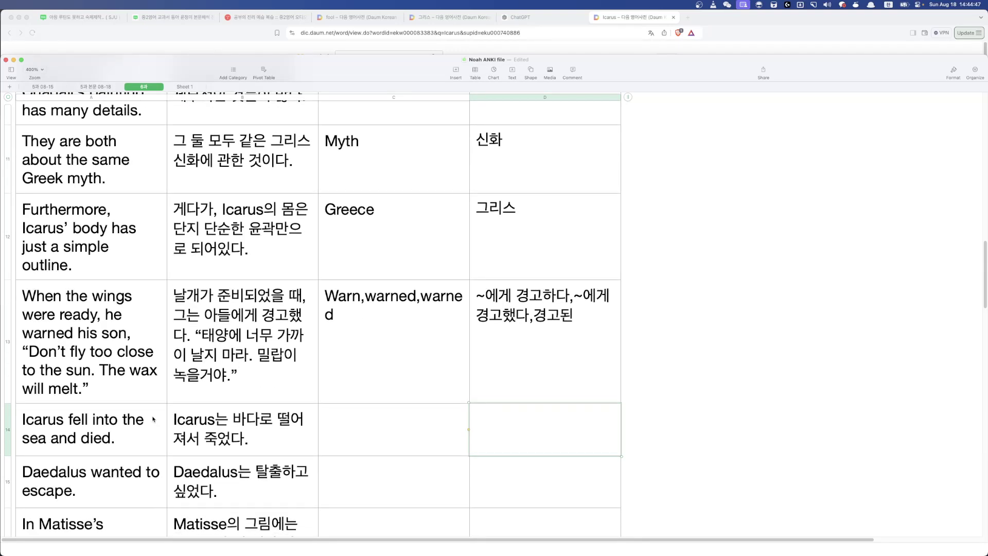
pyautogui.scroll(-5, 153, 419)
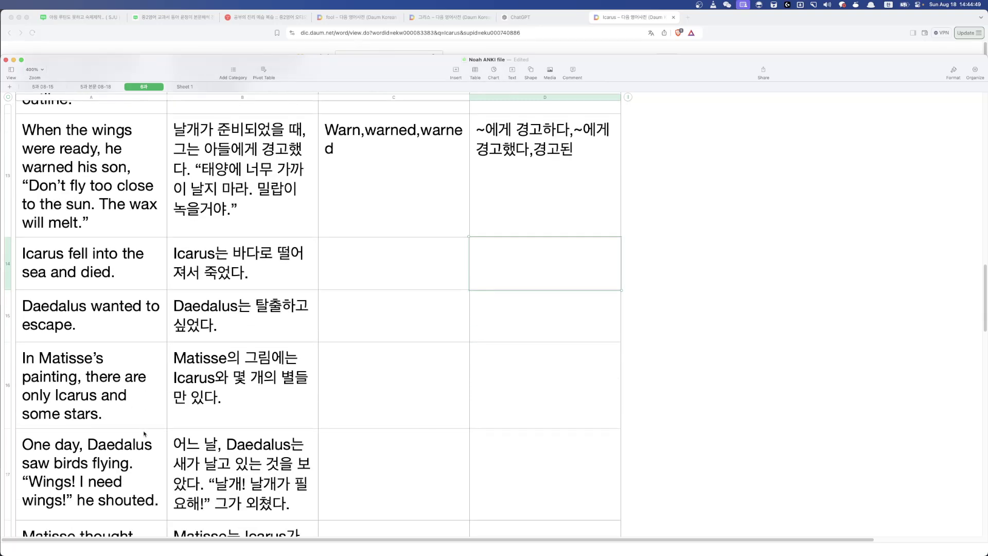
pyautogui.click(387, 250)
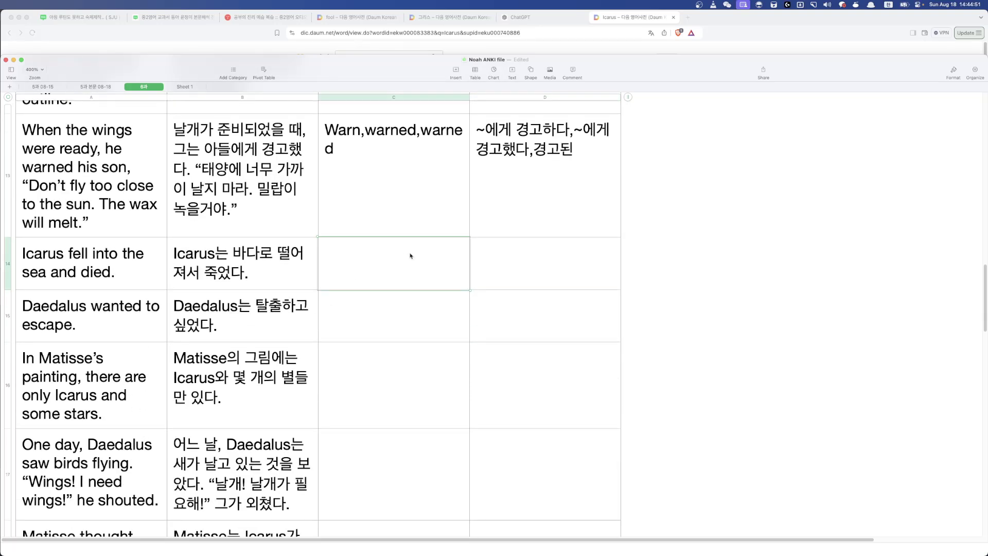
pyautogui.write('ㄷ')
pyautogui.press('BackSpace')
pyautogui.press('capslock')
pyautogui.write('escape')
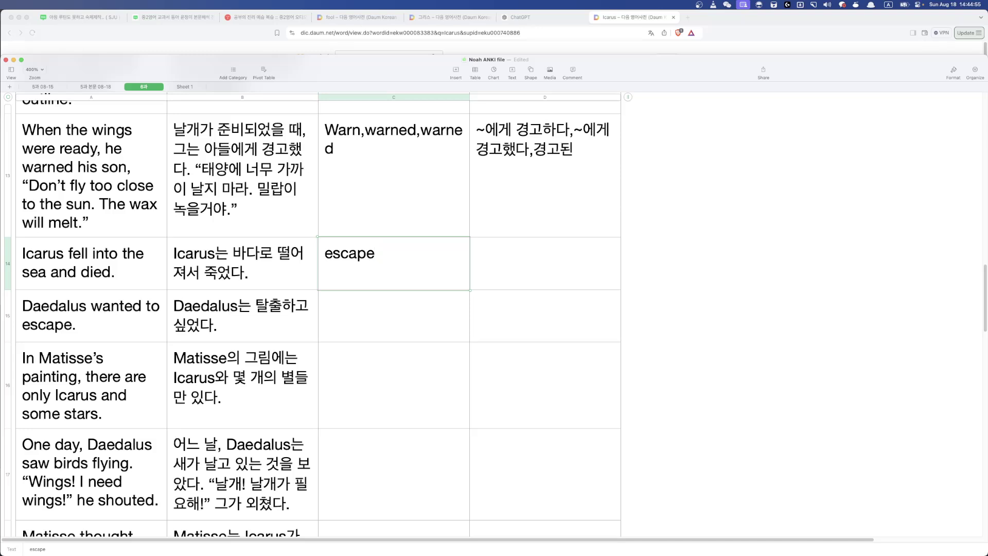
pyautogui.write(',')
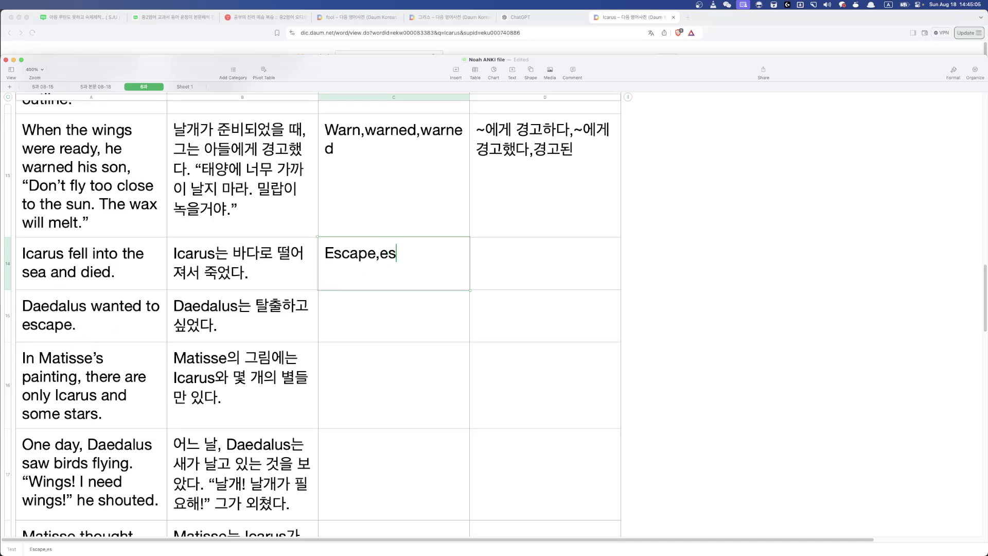
# - Complete the verb forms in C14 as “Escape,escaped,escaped”
pyautogui.write('caped,')
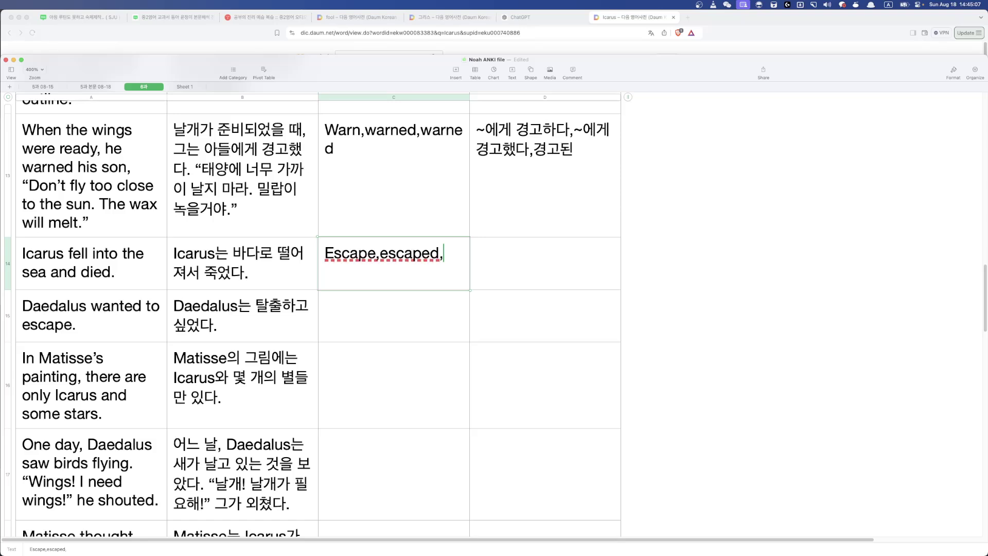
pyautogui.write('escaped')
pyautogui.press('Return')
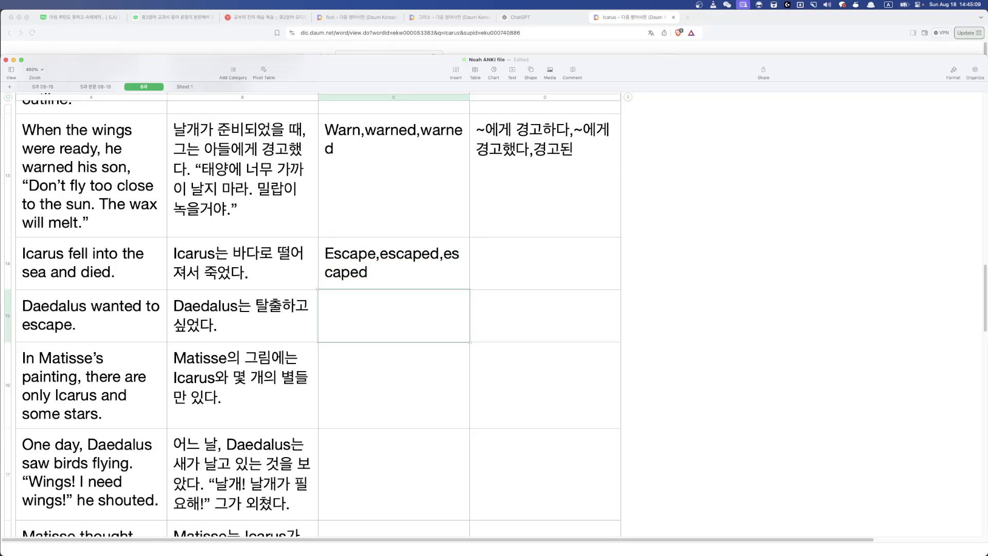
# - Enter the Korean meanings “탈출하다,탈출했다,탈출하다의 과거분사” in D14 beside the escape verb forms
pyautogui.click(545, 263)
pyautogui.write('탈출')
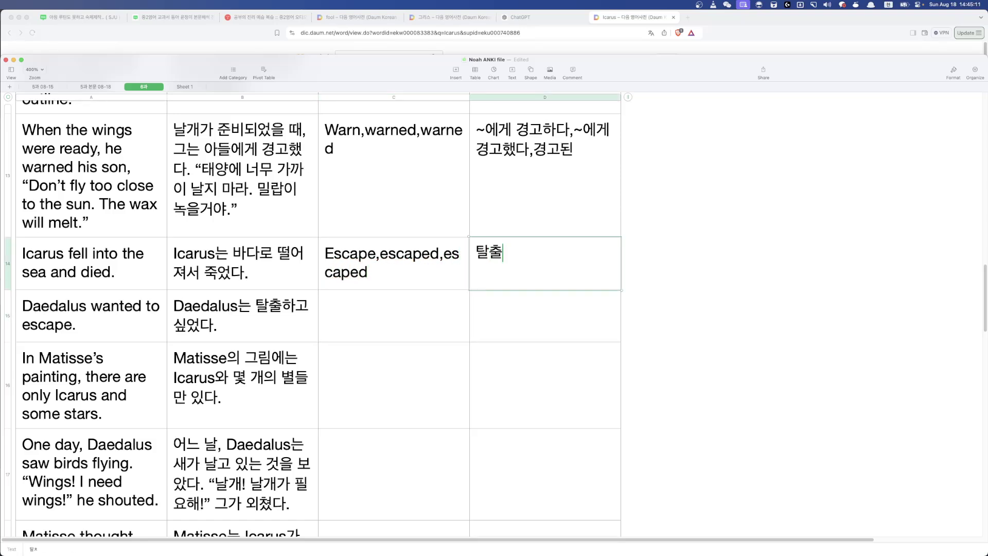
pyautogui.write('하다,탈출')
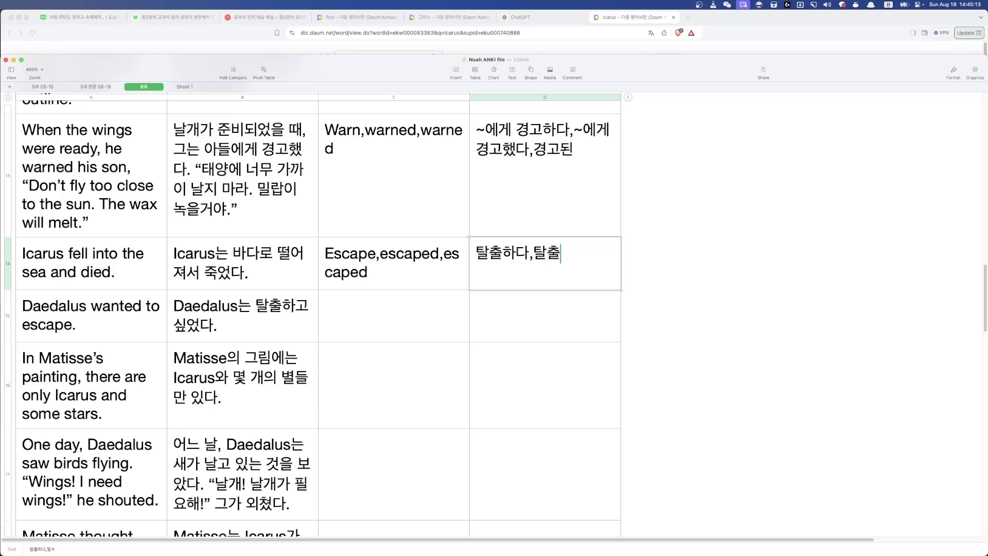
pyautogui.write('했다')
pyautogui.write(',탈출하다의 과거')
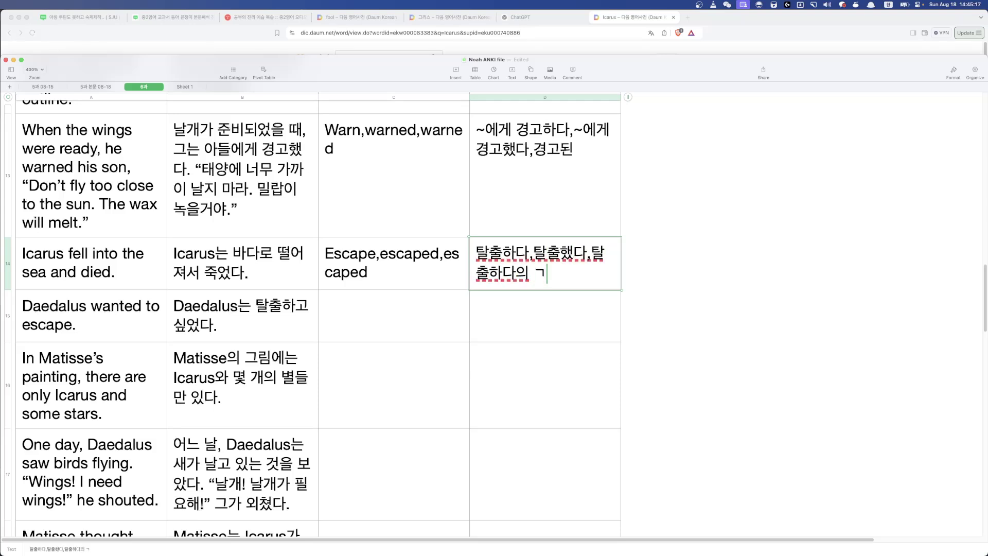
pyautogui.write('분사')
pyautogui.press('Return')
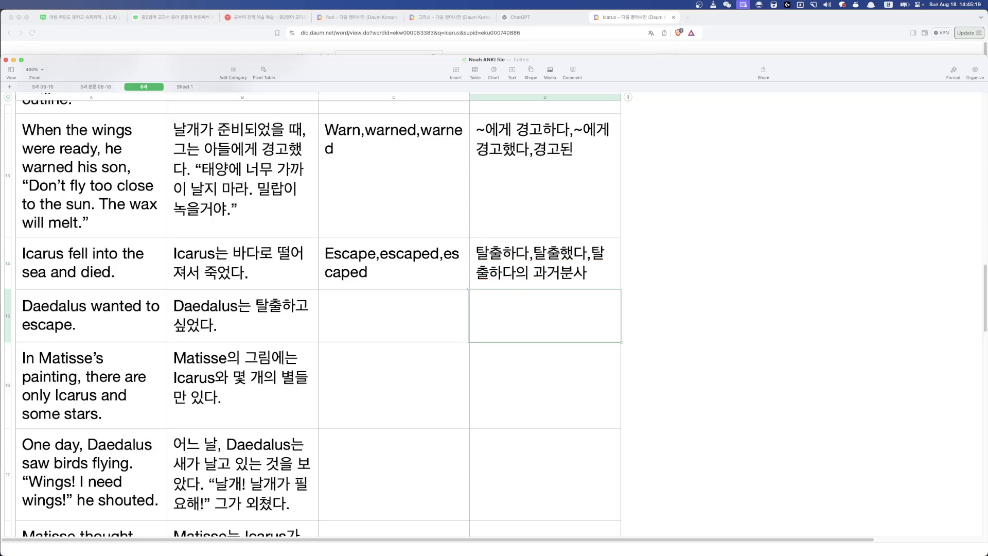
# - Examine the sentences in column A from row 15 onward for the next vocabulary word
pyautogui.click(80, 351)
pyautogui.scroll(-2, 79, 352)
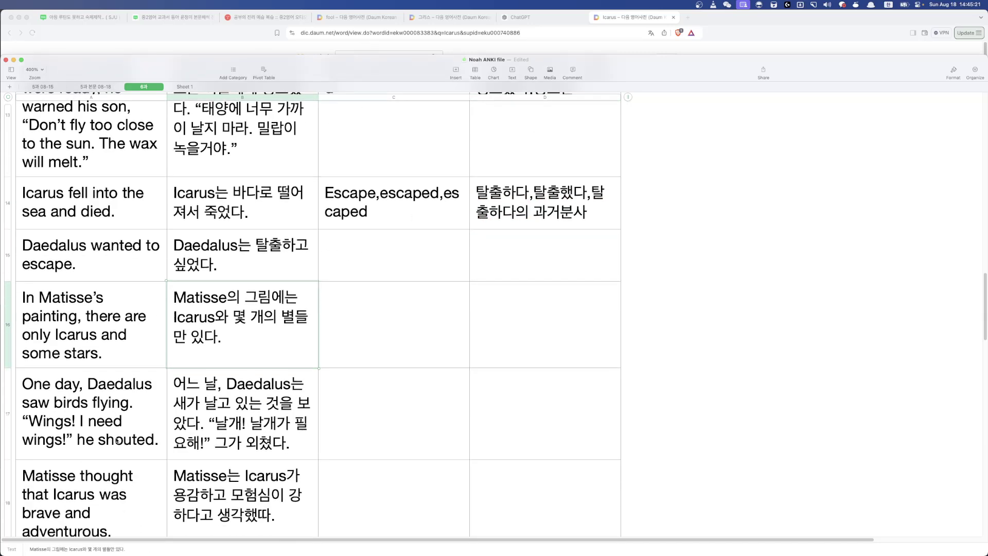
pyautogui.press('Down')
pyautogui.press('Up')
pyautogui.press('Right')
pyautogui.press('Left')
pyautogui.press('Down')
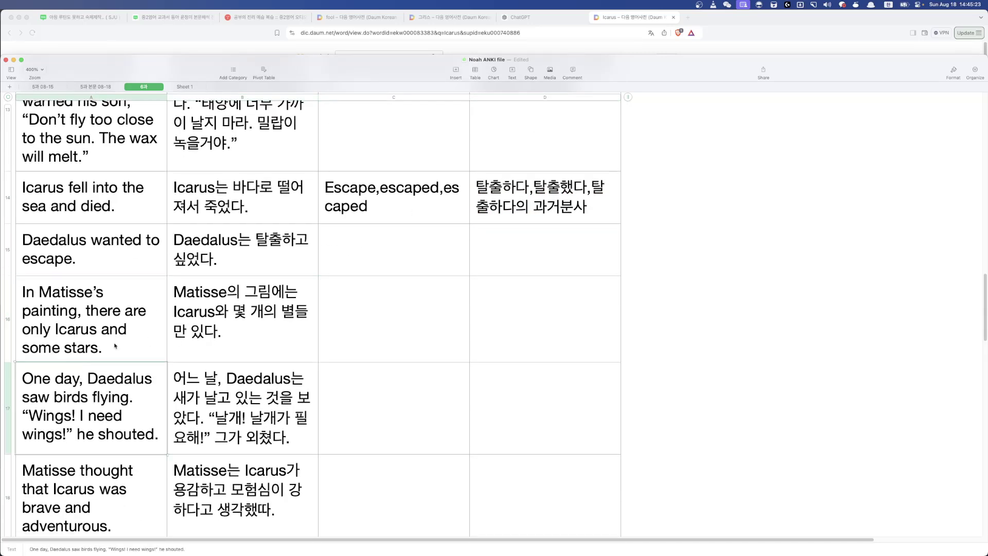
pyautogui.scroll(-3, 224, 434)
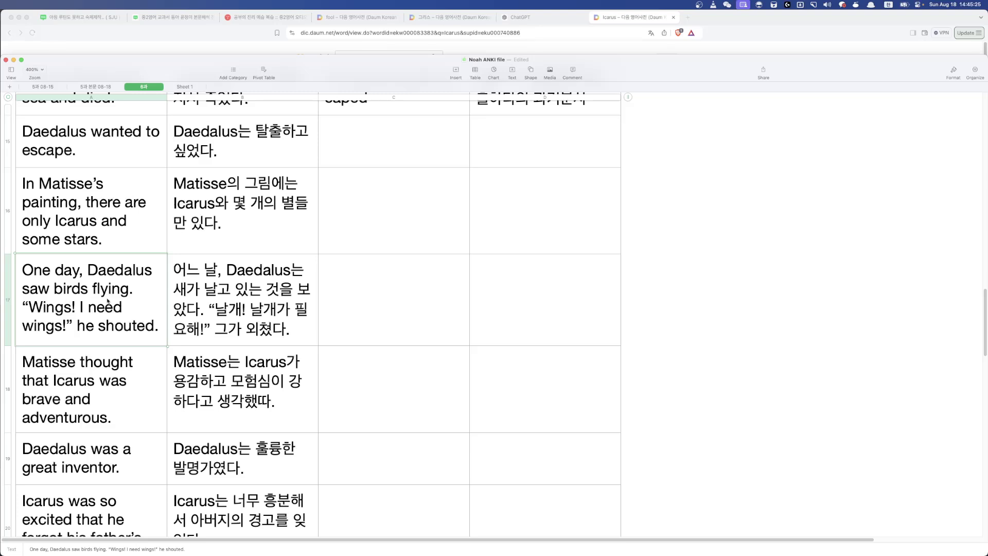
pyautogui.scroll(-1, 102, 399)
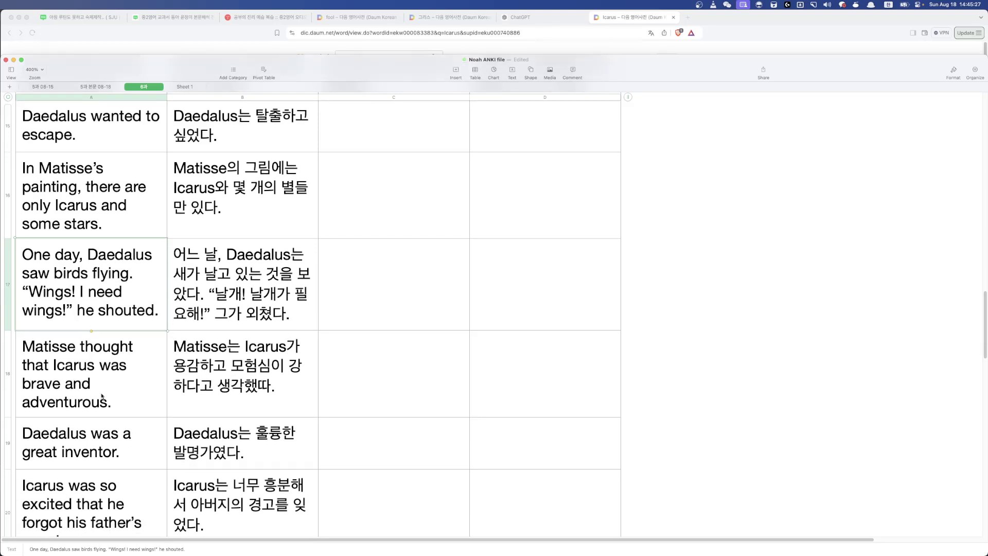
pyautogui.click(87, 404)
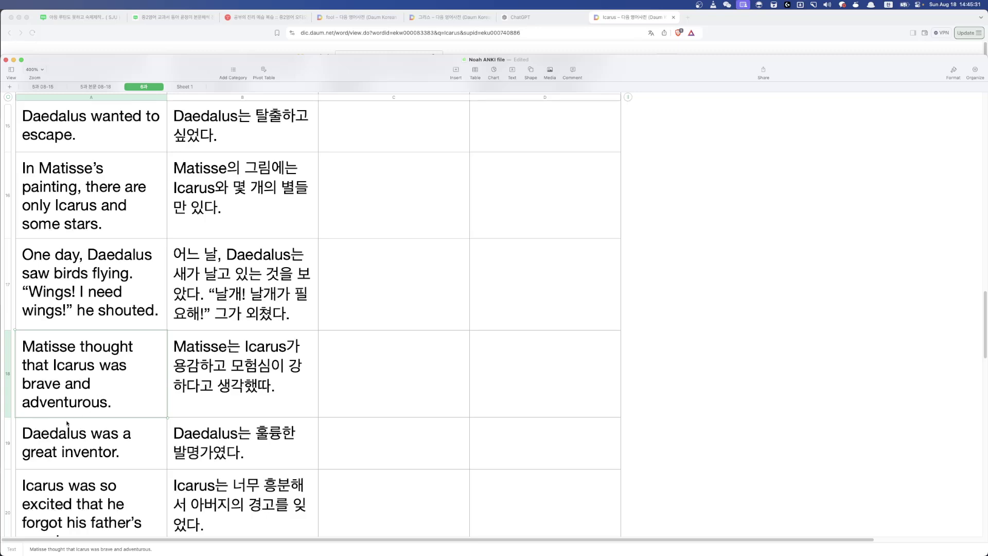
# - Enter the word “adventurous” in C15
pyautogui.scroll(5, 273, 321)
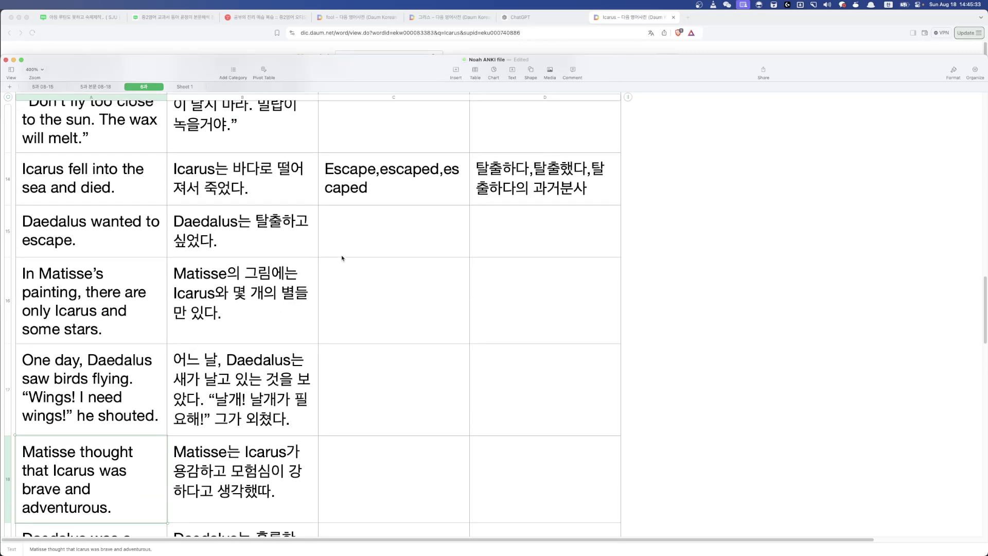
pyautogui.click(399, 247)
pyautogui.write('ㄴ')
pyautogui.press('BackSpace')
pyautogui.hotkey('ctrl', 'space')
pyautogui.write('ad')
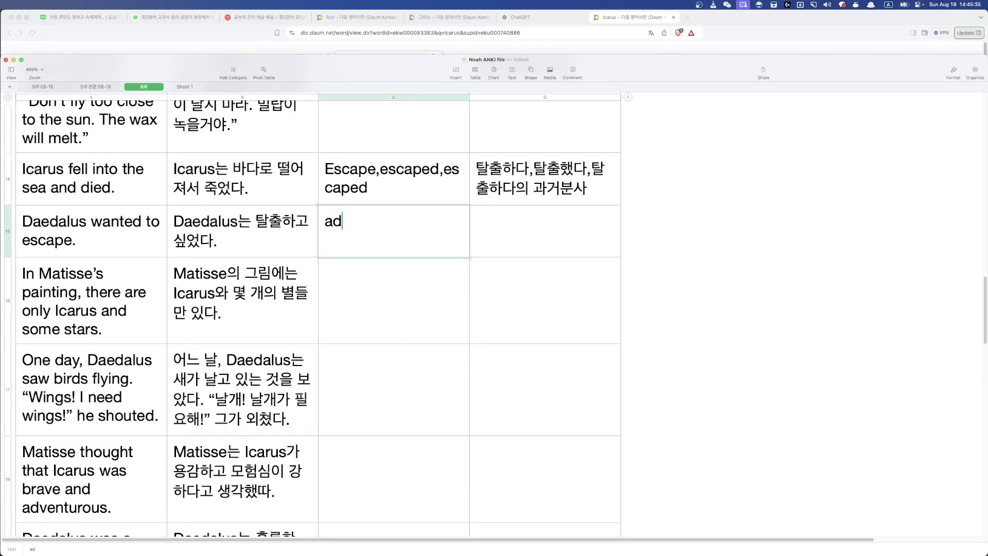
pyautogui.write('venturous')
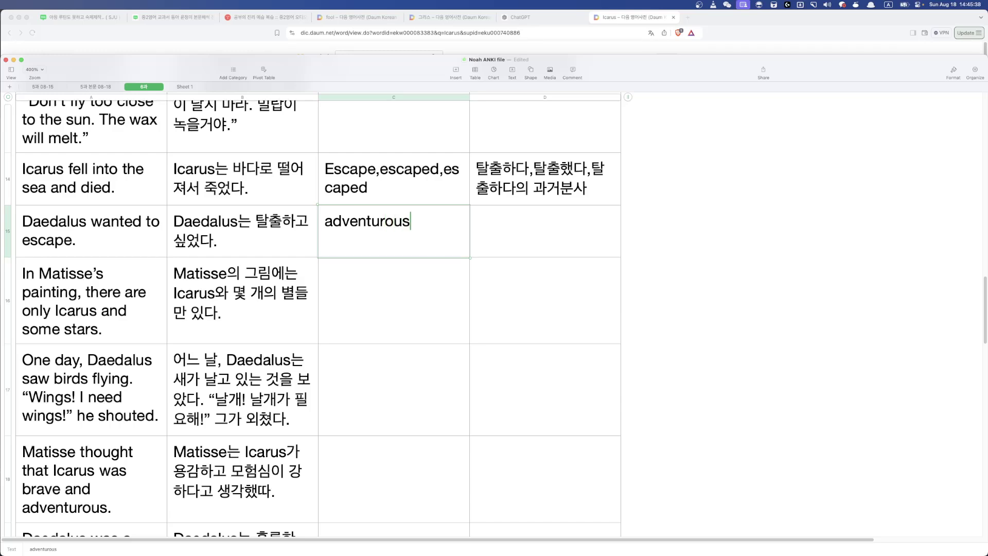
pyautogui.press('Return')
pyautogui.click(545, 232)
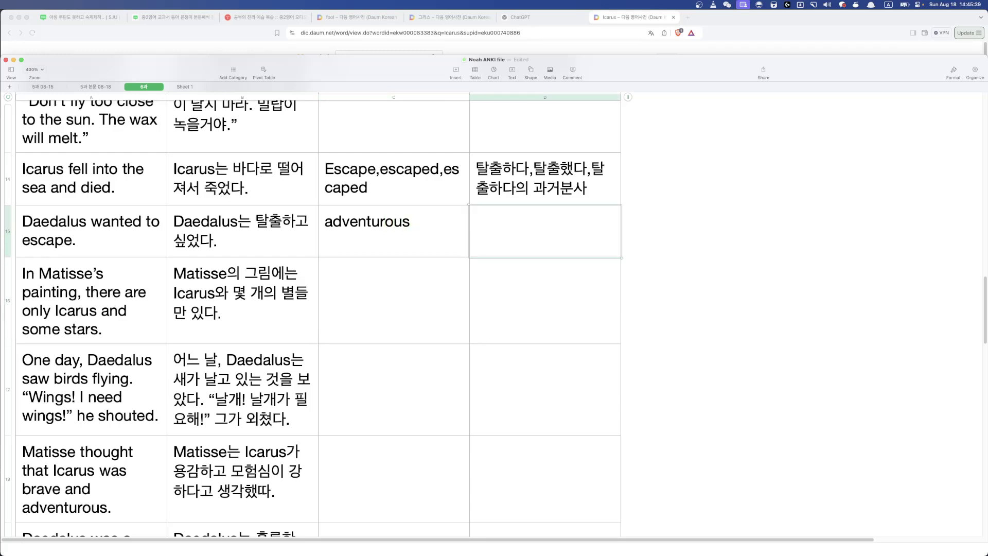
# - Look up “adventurous” from C15 in the Daum English dictionary
pyautogui.click(422, 220)
pyautogui.press('super+space')
pyautogui.write('ed')
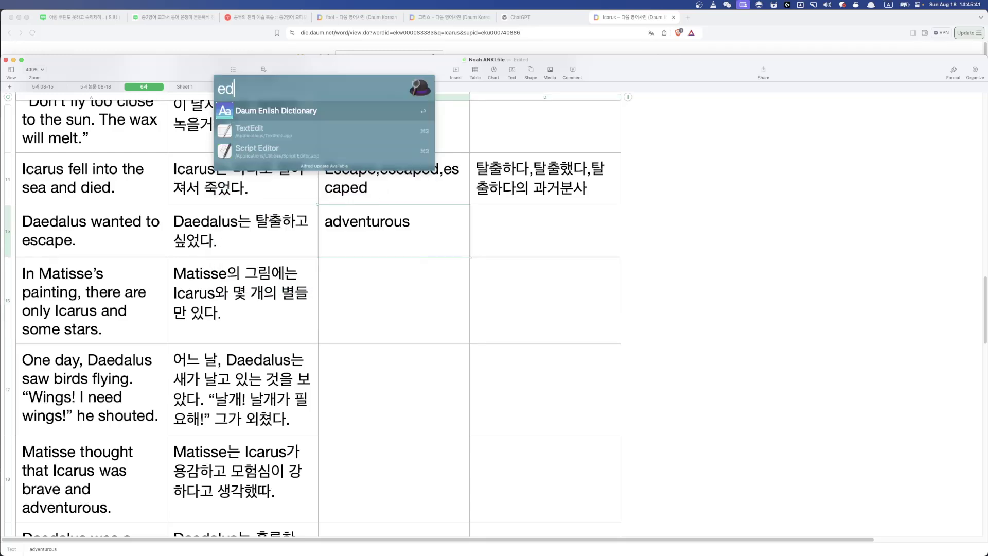
pyautogui.write('adventurous')
pyautogui.press('Return')
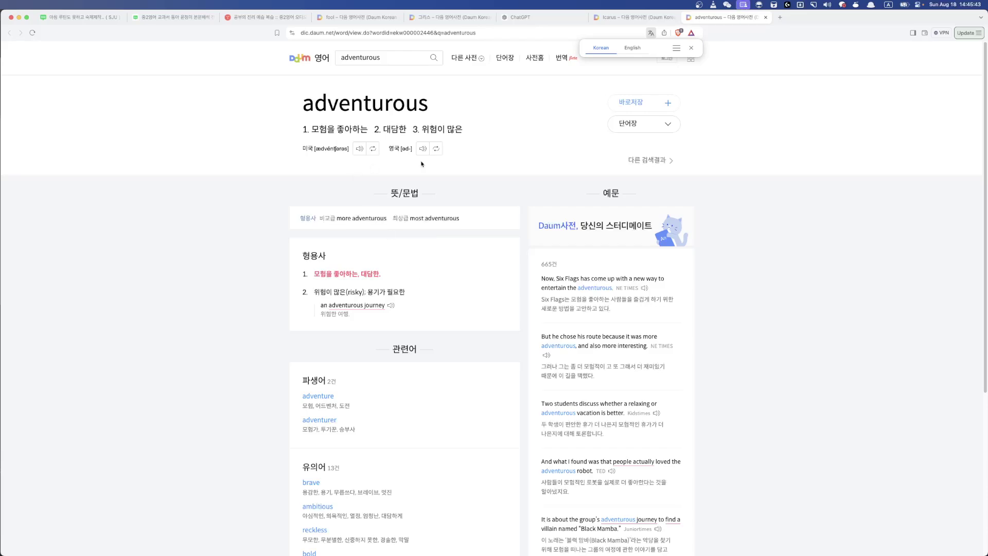
# - Switch back to the Numbers spreadsheet and enter the meaning “모험을 좋아하는” in D15
pyautogui.press('super+Tab')
pyautogui.click(558, 254)
pyautogui.write('모')
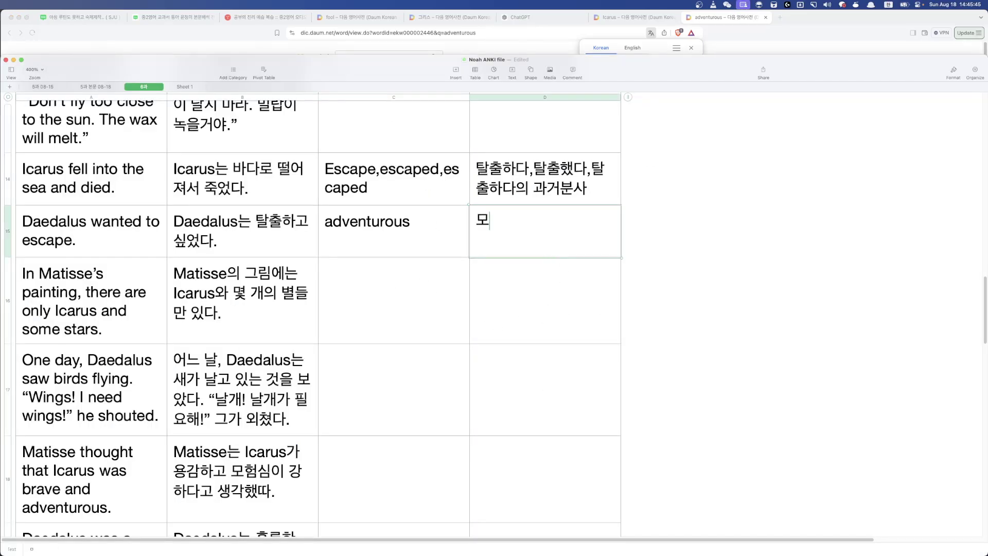
pyautogui.write('험으ㄹ 좋아하는')
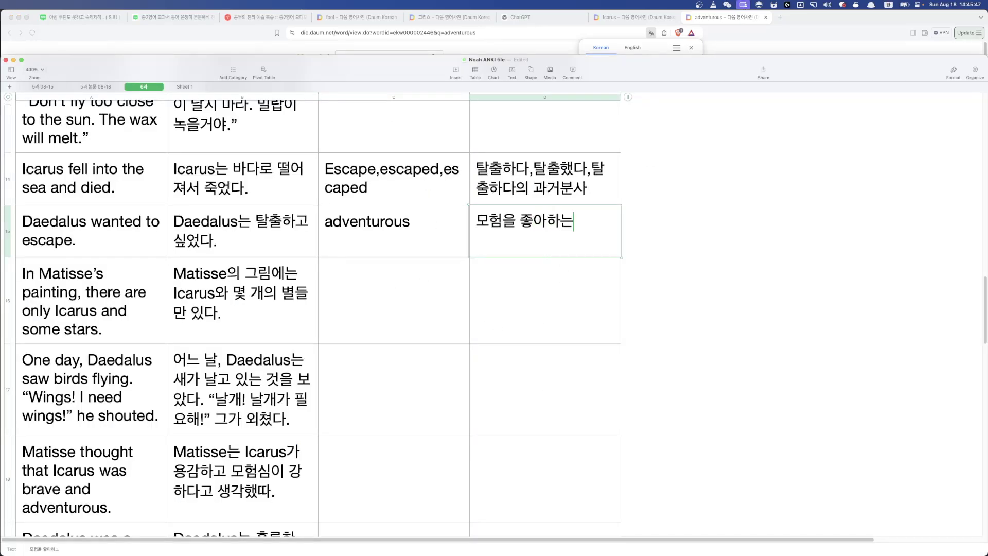
pyautogui.press('Return')
# - Enter “invent”, “invention” and “inventor” in C16, C17 and C18
pyautogui.scroll(-5, 381, 334)
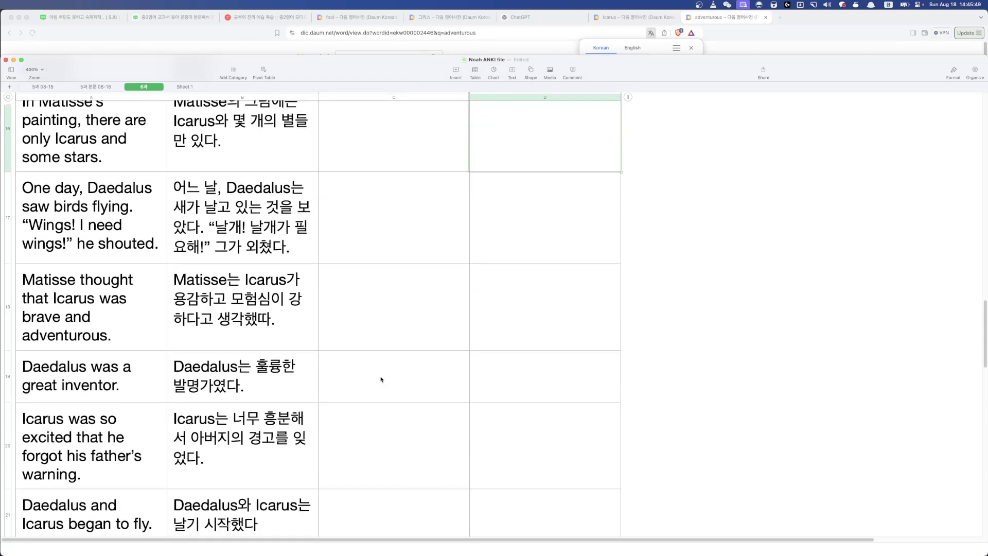
pyautogui.scroll(3, 369, 297)
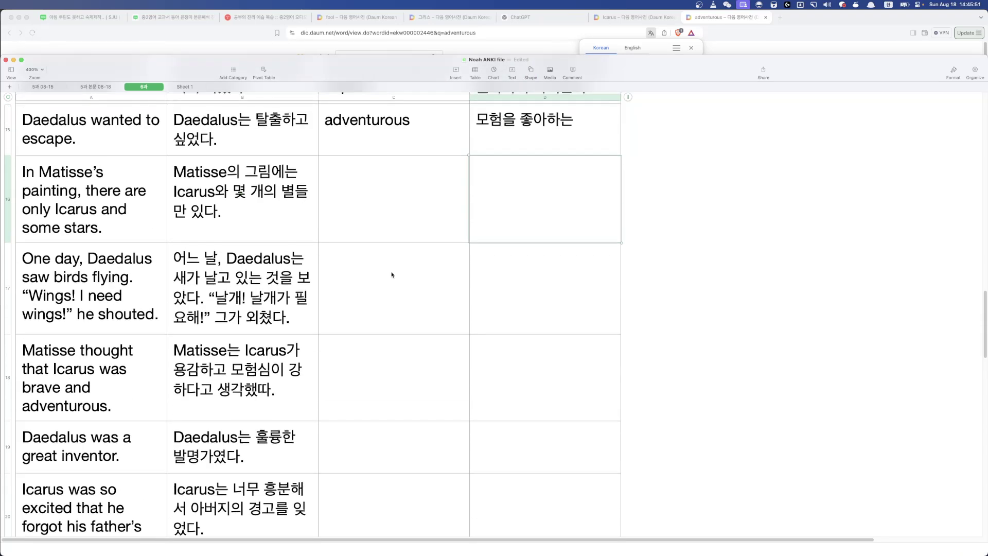
pyautogui.doubleClick(326, 172)
pyautogui.press('capslock')
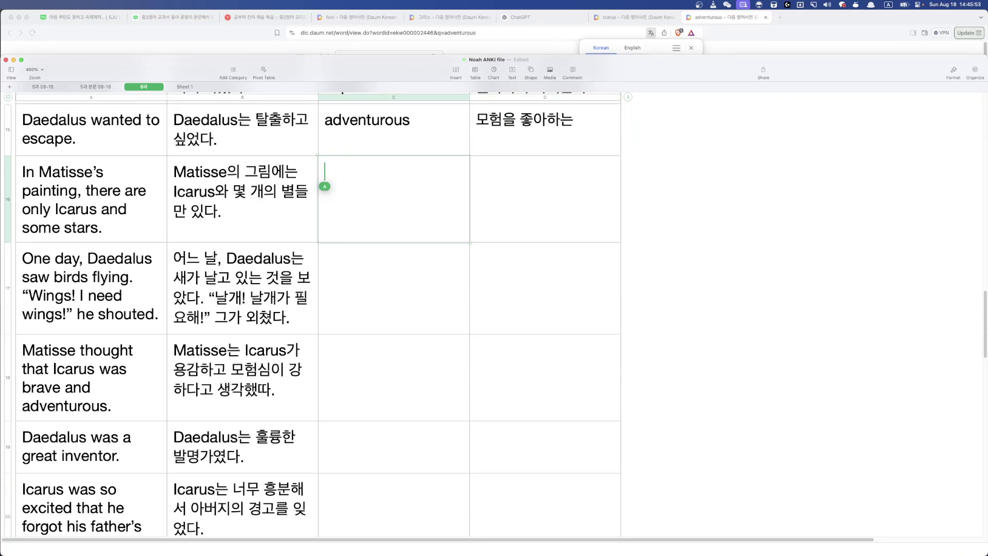
pyautogui.write('invent')
pyautogui.press('Return')
pyautogui.write('invention')
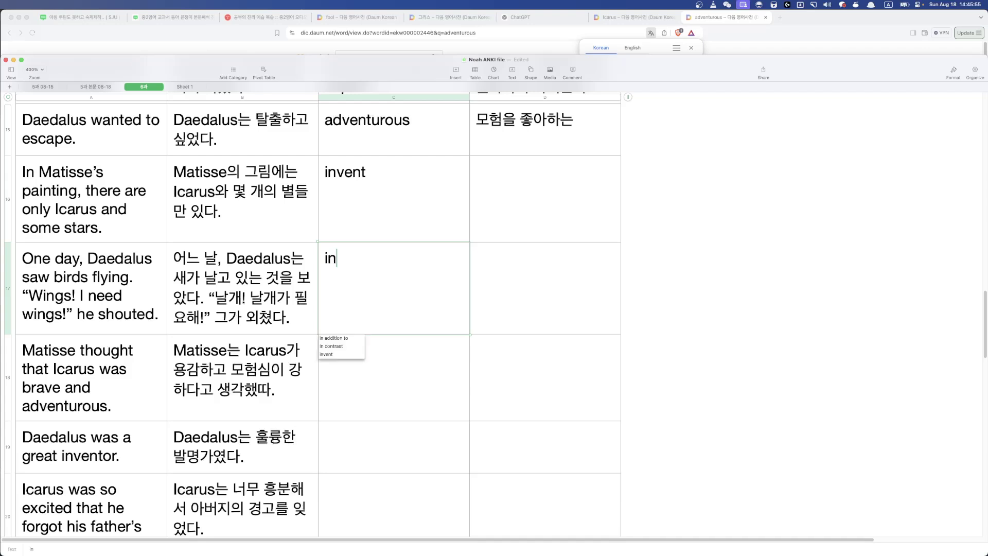
pyautogui.press('Return')
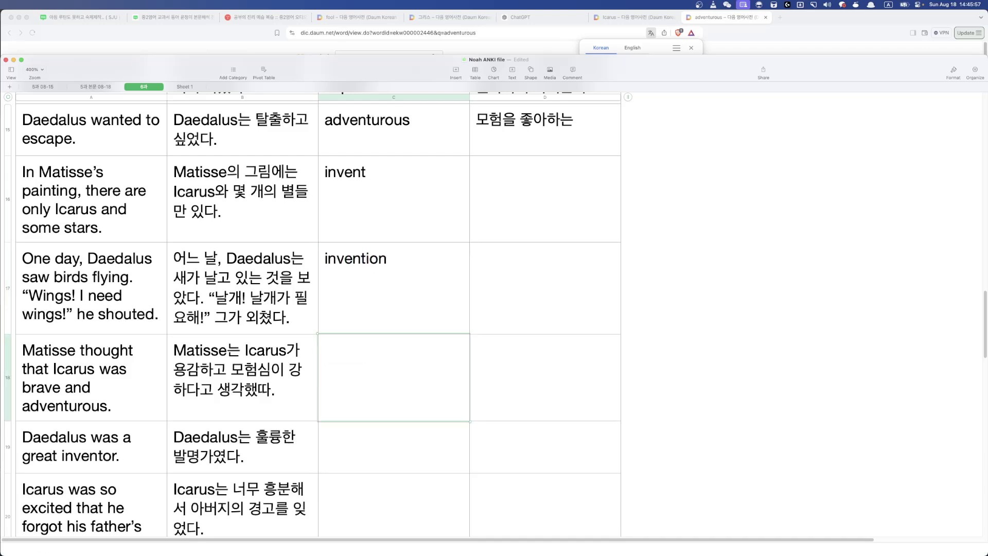
pyautogui.write('inventor')
pyautogui.press('Return')
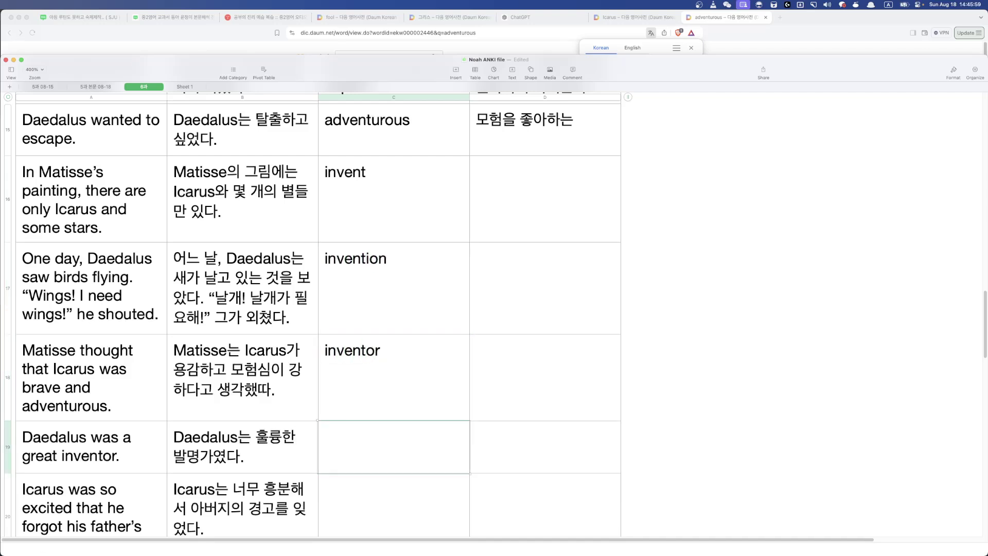
# - Enter the Korean meanings “발명가” in D18 for inventor and “발명품” in D17 for invention
pyautogui.click(551, 346)
pyautogui.write('발')
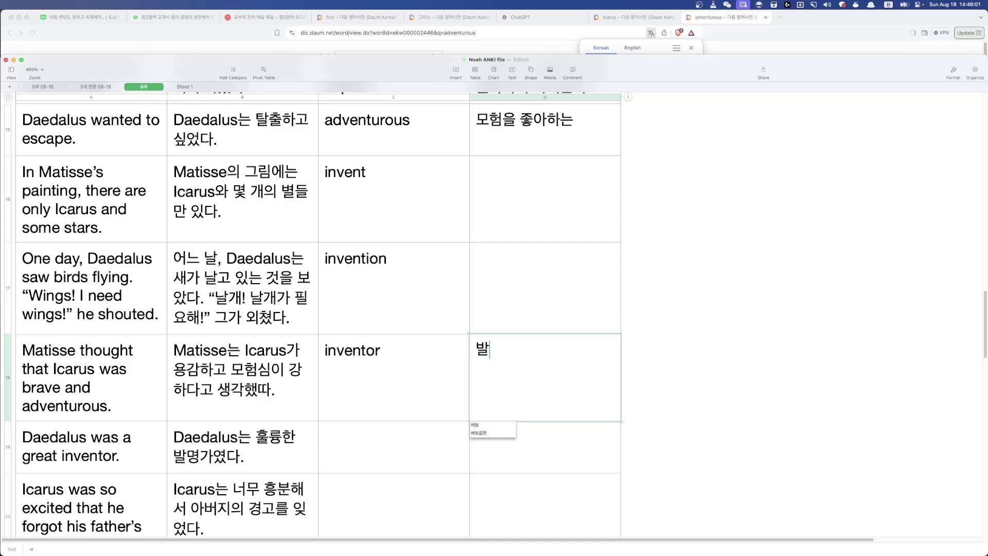
pyautogui.write('명가')
pyautogui.press('Left')
pyautogui.press('Up')
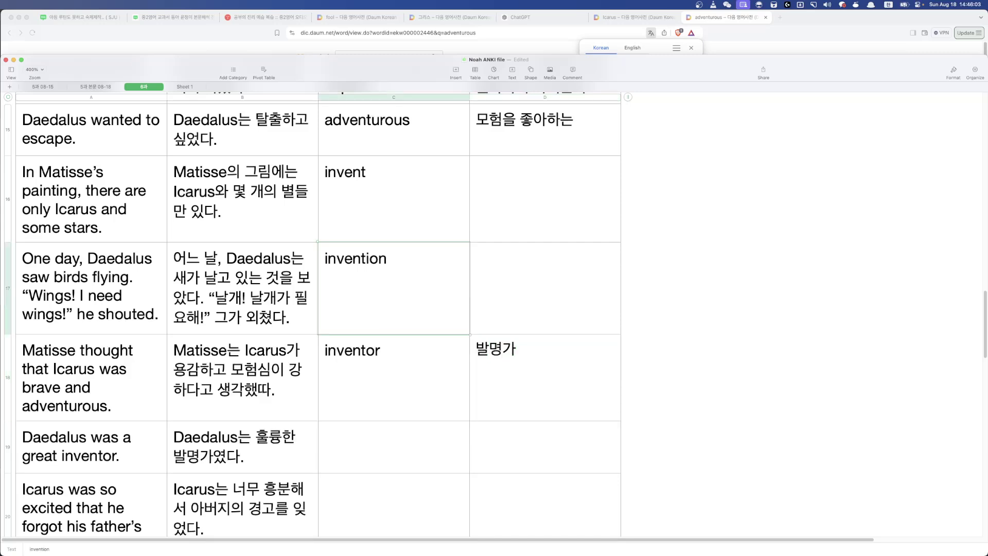
pyautogui.press('Right')
pyautogui.write('밝')
pyautogui.write('명품')
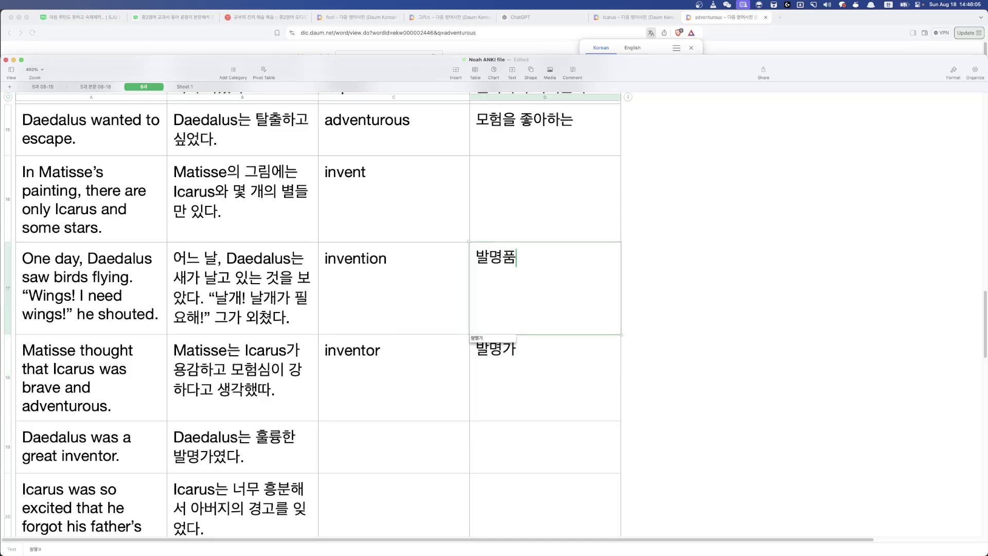
pyautogui.press('Return')
# - Extend the entry in C16 to the verb forms “invent,invented,invented”
pyautogui.press('Up')
pyautogui.press('Up')
pyautogui.press('capslock')
pyautogui.write('s')
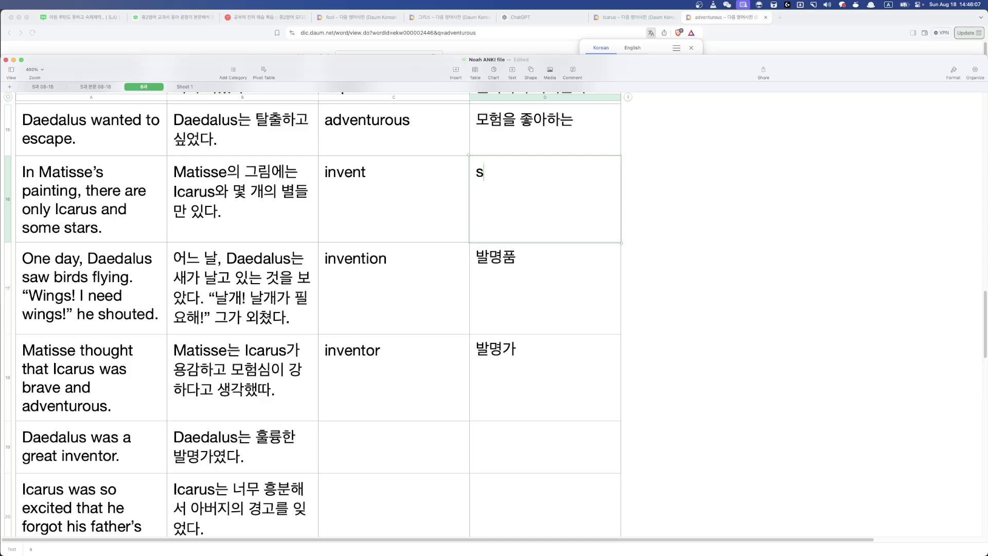
pyautogui.press('BackSpace')
pyautogui.press('Left')
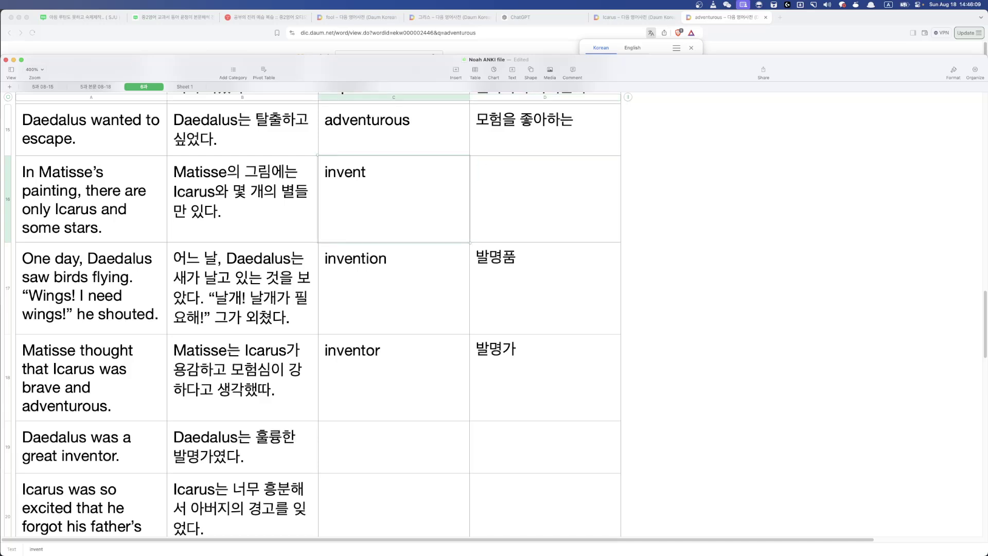
pyautogui.hotkey('alt', 'Return')
pyautogui.write(',invented,')
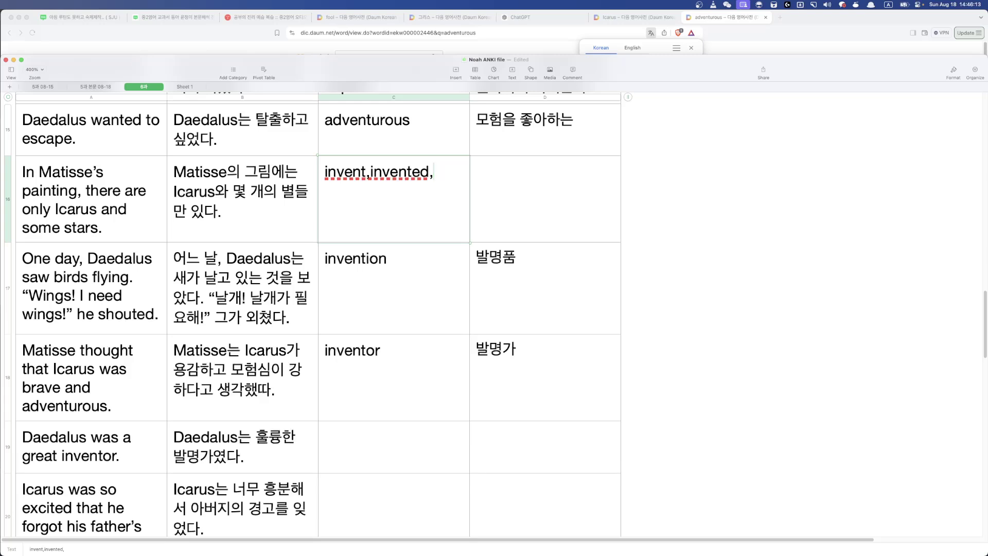
pyautogui.write('invented')
pyautogui.press('Tab')
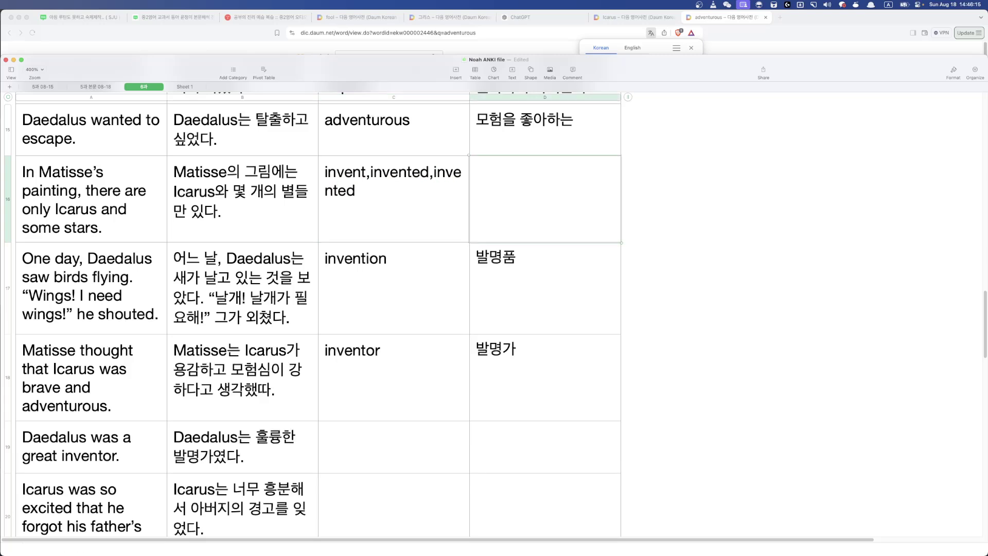
# - Enter the Korean verb-form meanings “~을 발명하다,~을 발명했다,발명된” in D16 for invent
pyautogui.press('capslock')
pyautogui.write('~을 발명하다-')
pyautogui.press('BackSpace')
pyautogui.write(',')
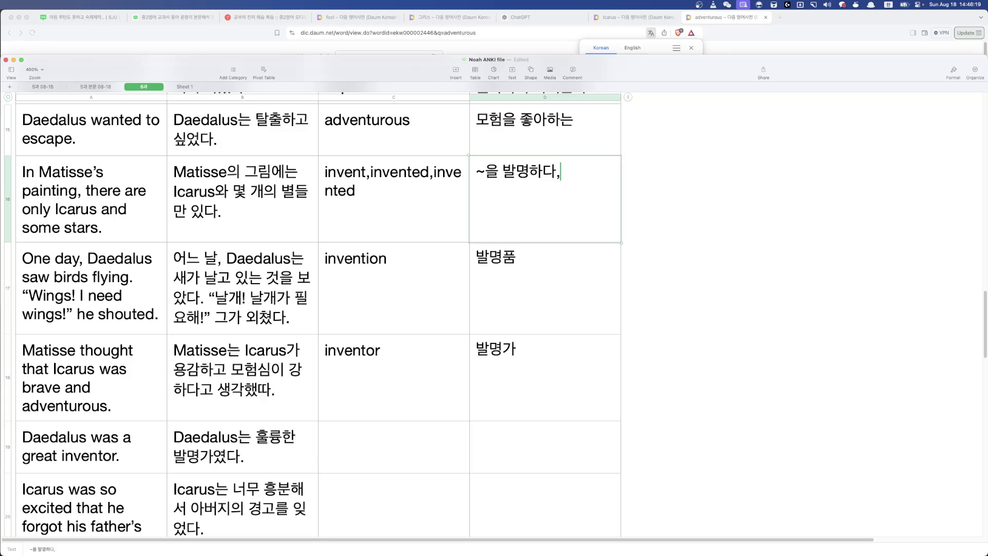
pyautogui.write('~을 발명했다')
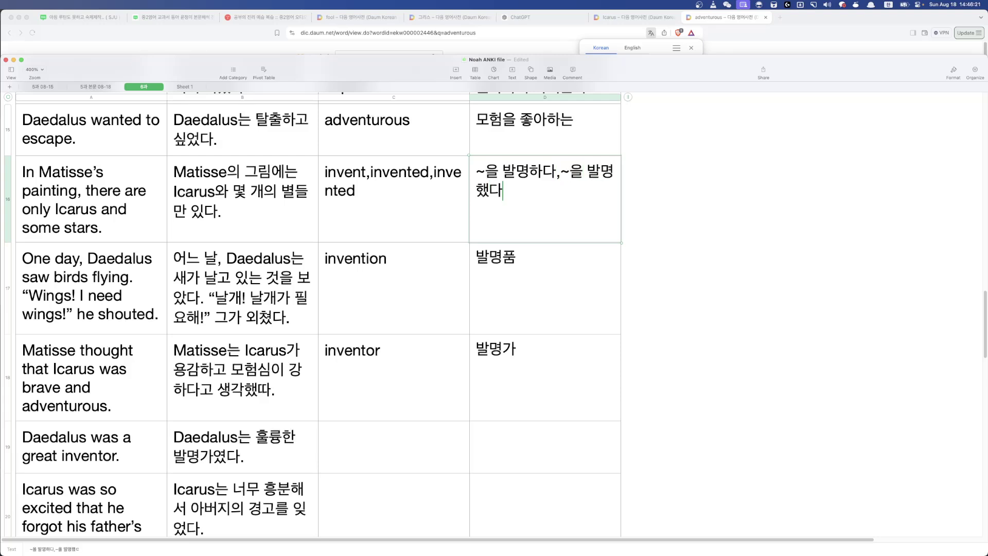
pyautogui.write(',발면')
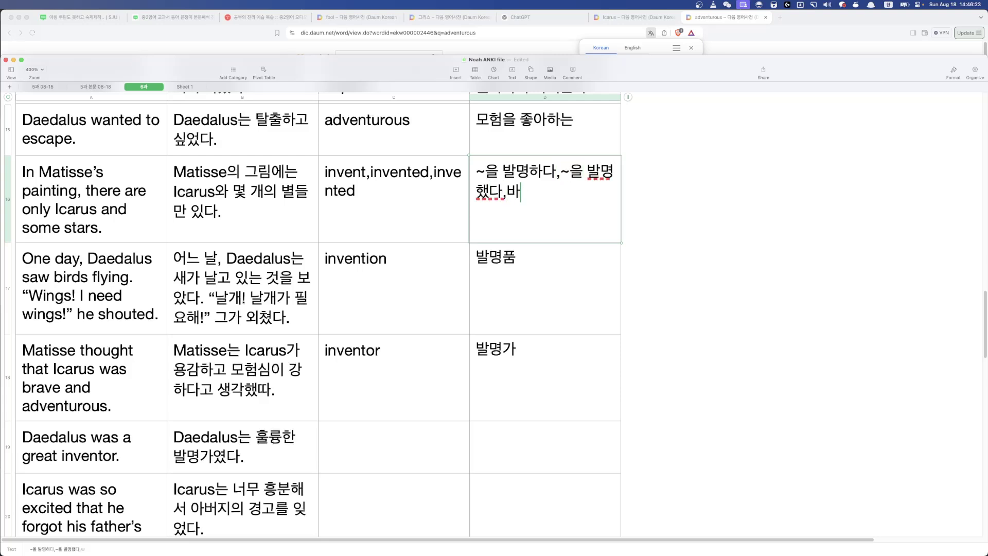
pyautogui.write('ㅇ')
pyautogui.press('BackSpace')
pyautogui.press('BackSpace')
pyautogui.write('ㅇ된')
pyautogui.press('Return')
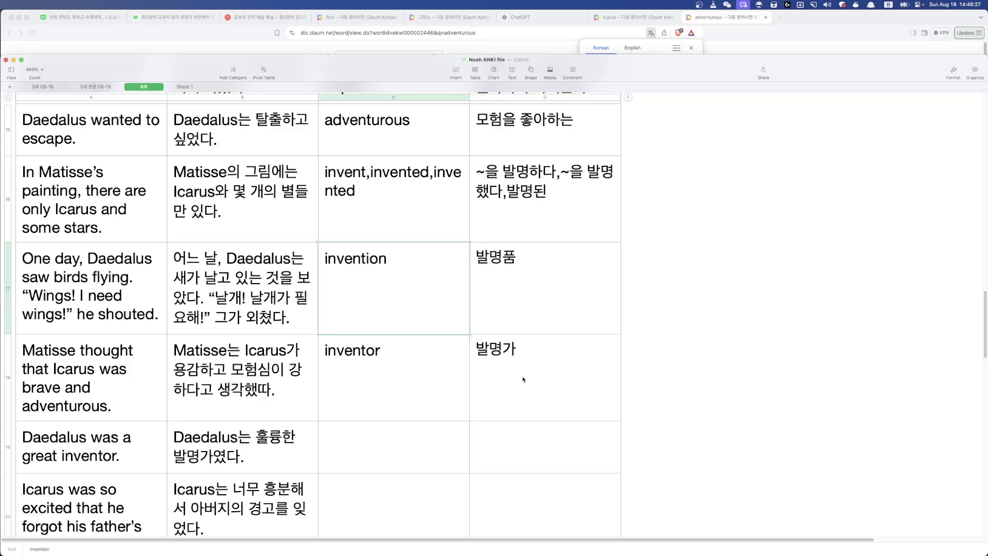
# - Enter “warning” in C19 and its Korean meaning “경고” in D19
pyautogui.scroll(-4, 425, 489)
pyautogui.click(172, 368)
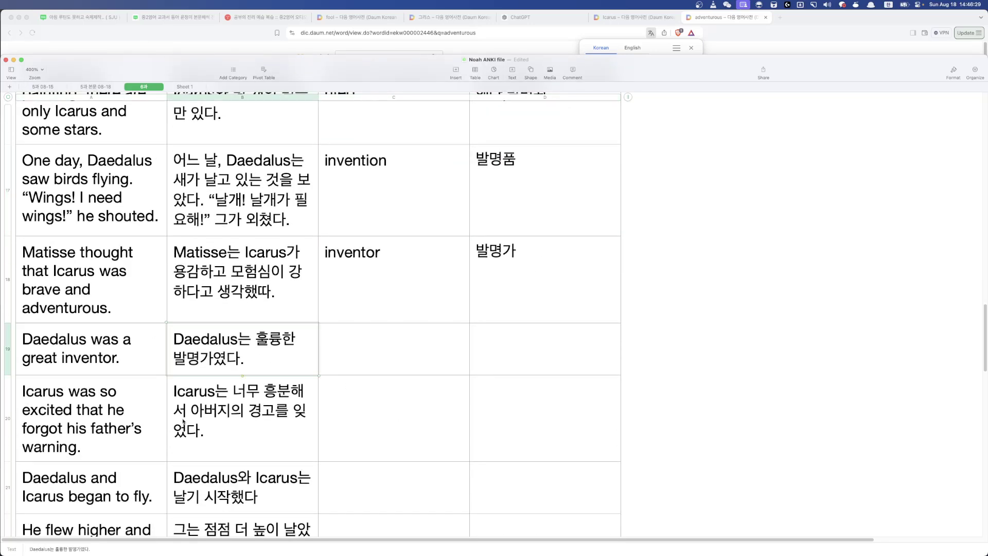
pyautogui.click(184, 421)
pyautogui.scroll(-2, 320, 410)
pyautogui.click(100, 380)
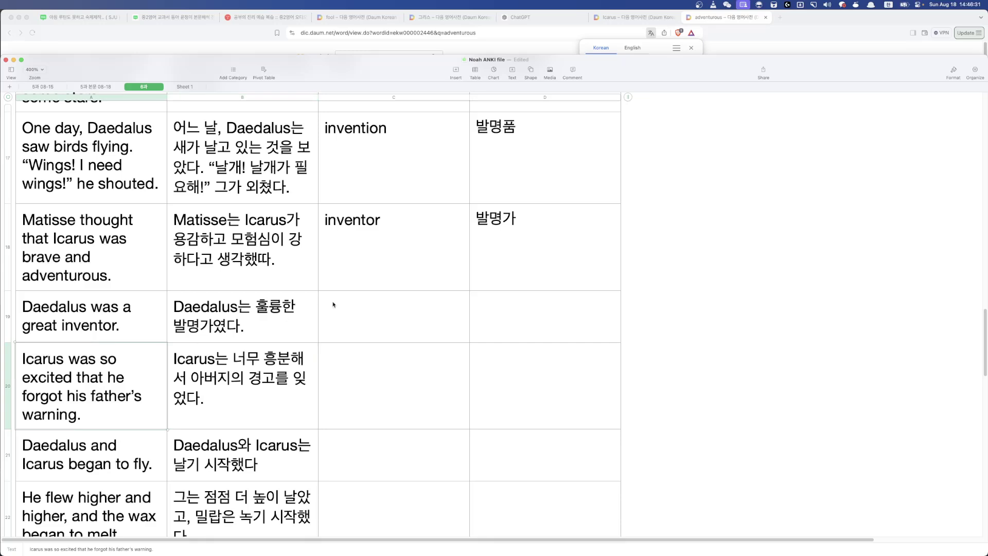
pyautogui.scroll(-2, 231, 389)
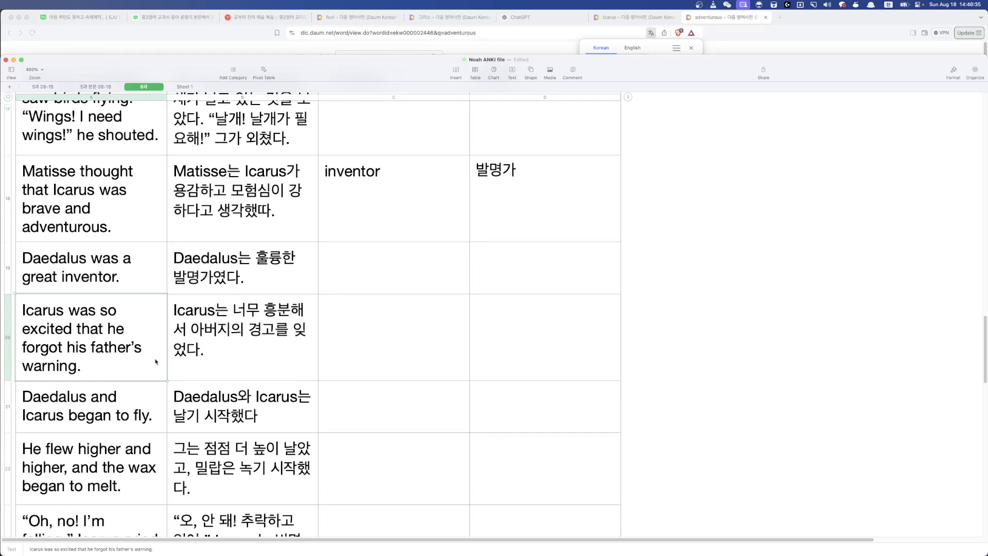
pyautogui.scroll(-4, 156, 362)
pyautogui.scroll(3, 65, 298)
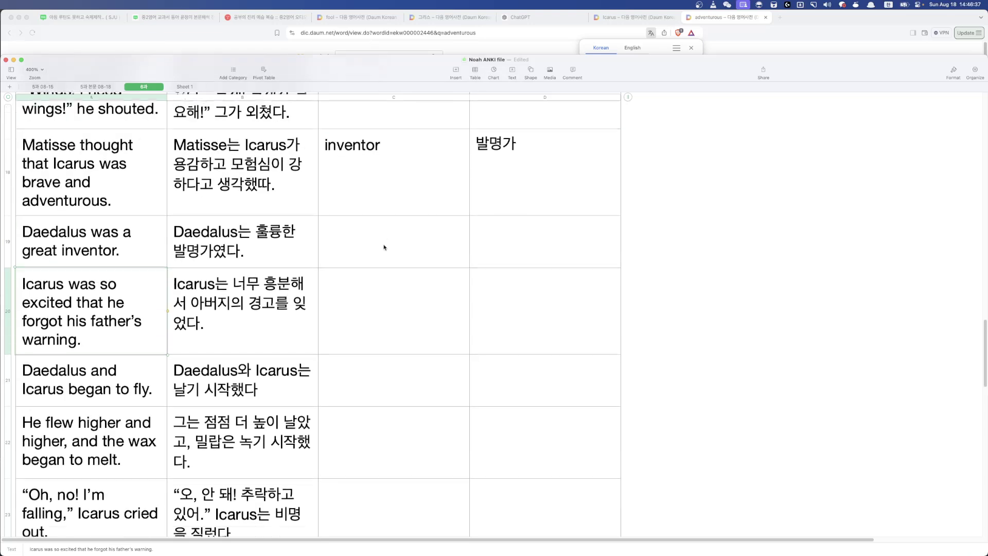
pyautogui.doubleClick(384, 258)
pyautogui.write('warning')
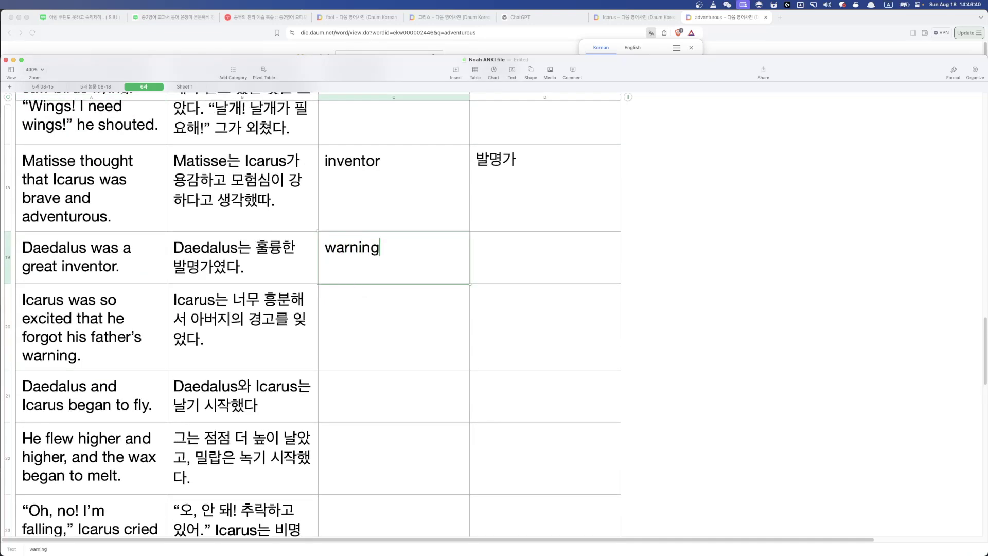
pyautogui.press('Tab')
pyautogui.write('경고')
pyautogui.press('Return')
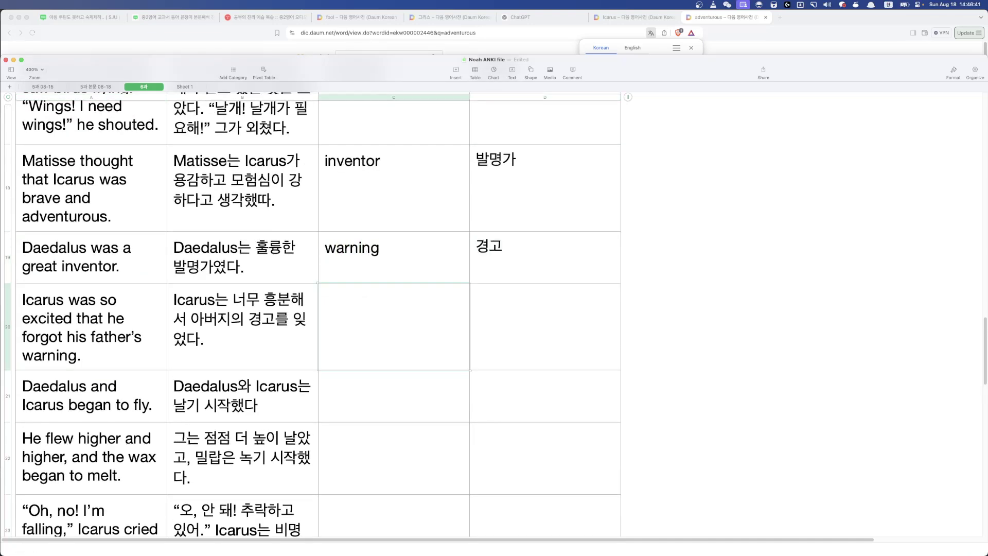
pyautogui.scroll(-1, 172, 404)
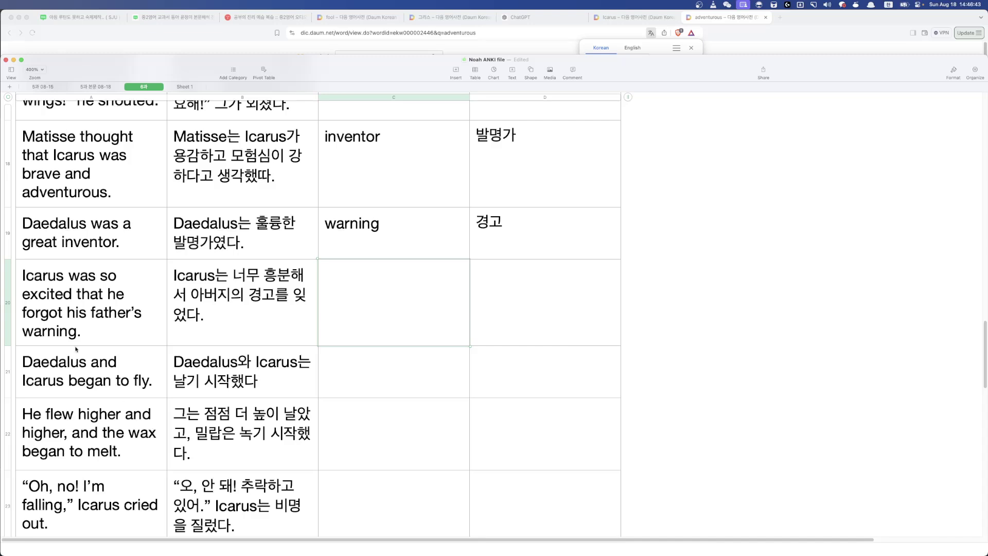
pyautogui.scroll(-3, 179, 369)
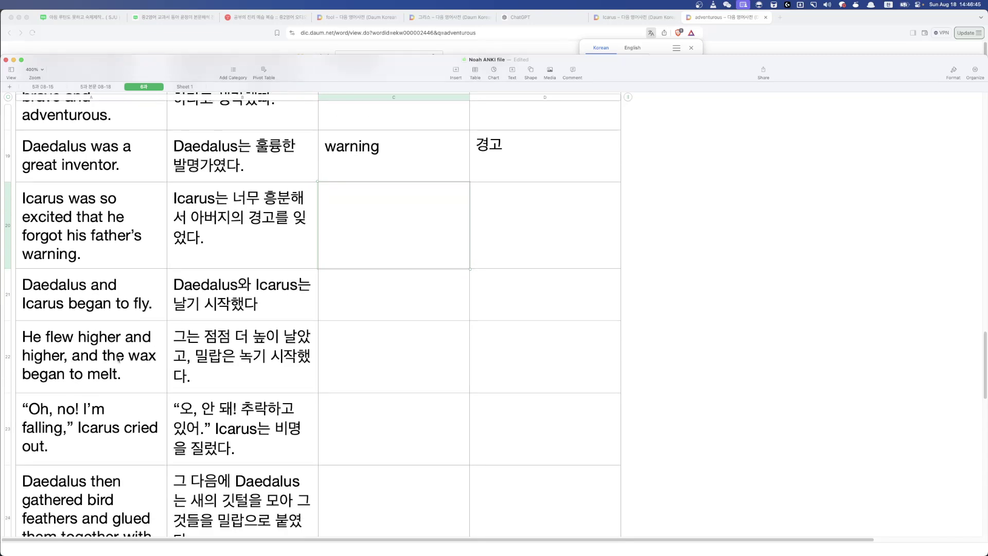
pyautogui.scroll(-2, 74, 415)
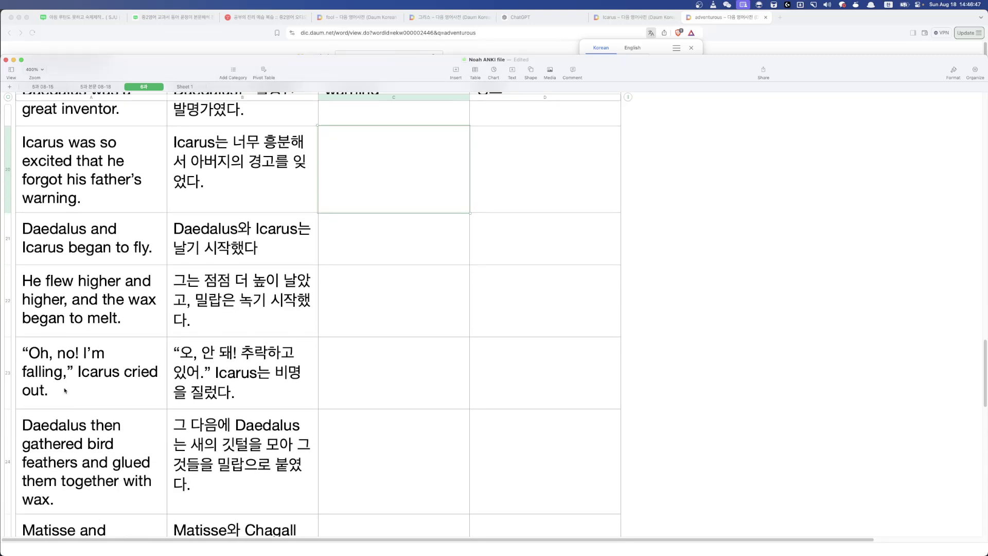
pyautogui.scroll(-5, 65, 390)
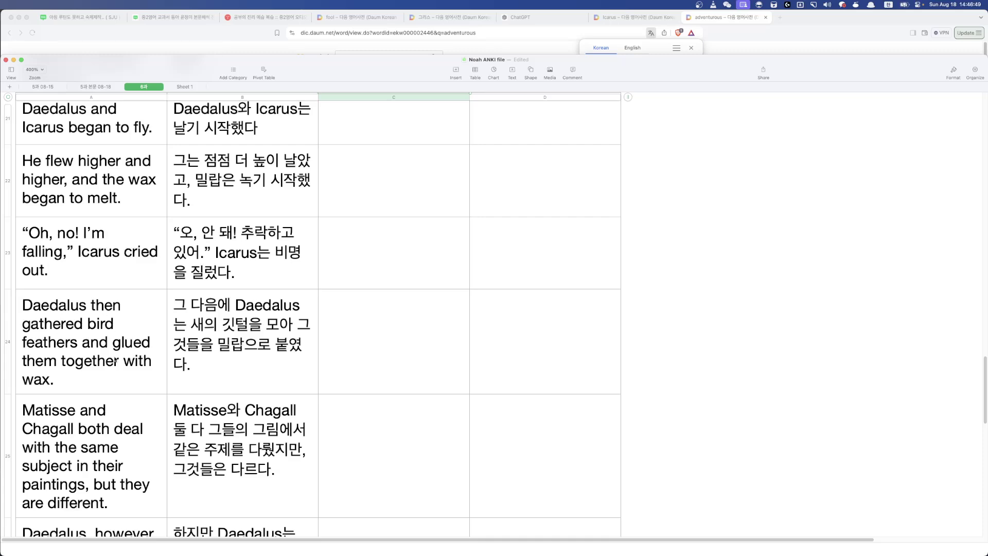
pyautogui.scroll(8, 75, 374)
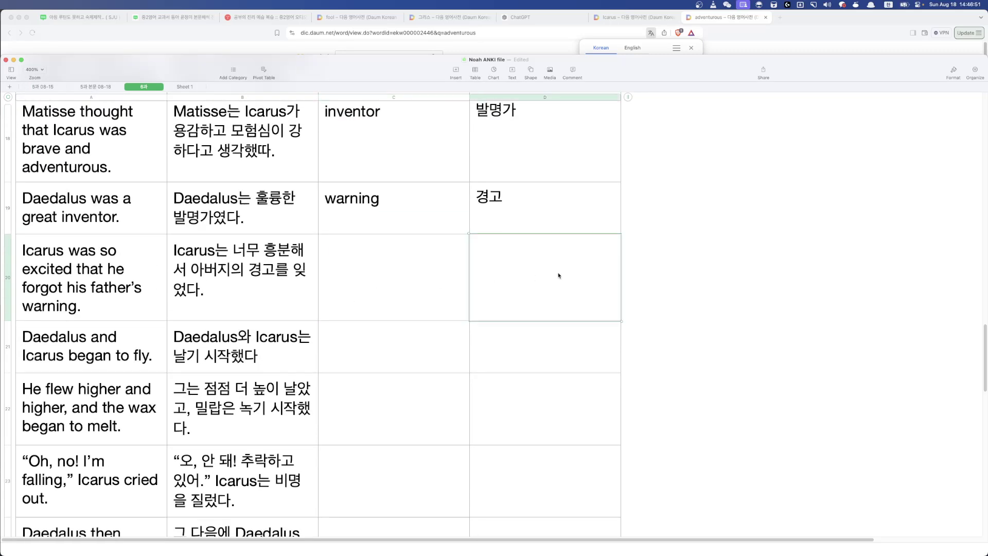
pyautogui.write('ㄴ')
pyautogui.press('BackSpace')
pyautogui.hotkey('ctrl', 'space')
pyautogui.write('shout')
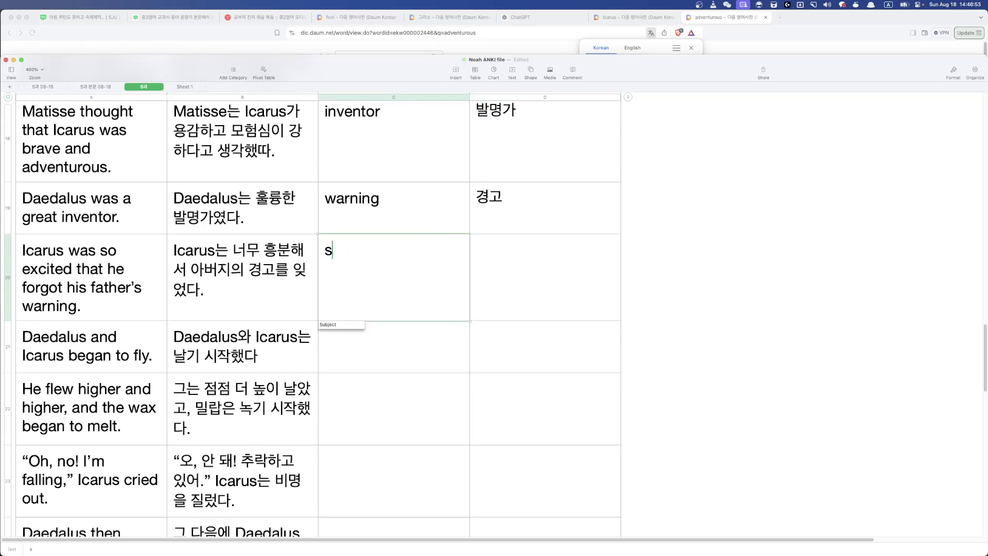
pyautogui.press('BackSpace')
pyautogui.press('BackSpace')
pyautogui.press('BackSpace')
pyautogui.press('BackSpace')
pyautogui.press('BackSpace')
pyautogui.press('Return')
# - Enter the verb forms “Glue,glued,glued” in C20, based on the sentence about gathering bird feathers
pyautogui.click(417, 295)
pyautogui.scroll(-5, 333, 394)
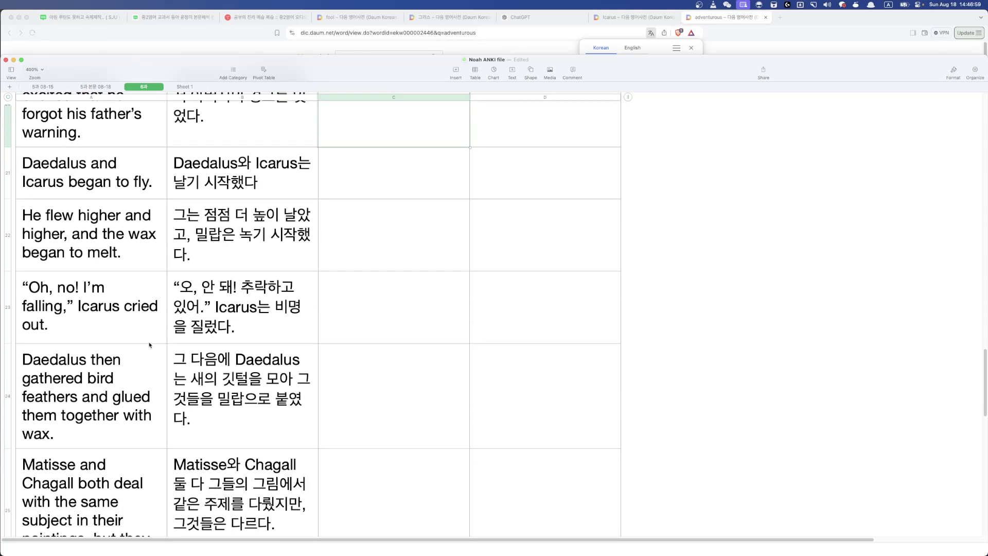
pyautogui.scroll(-2, 107, 304)
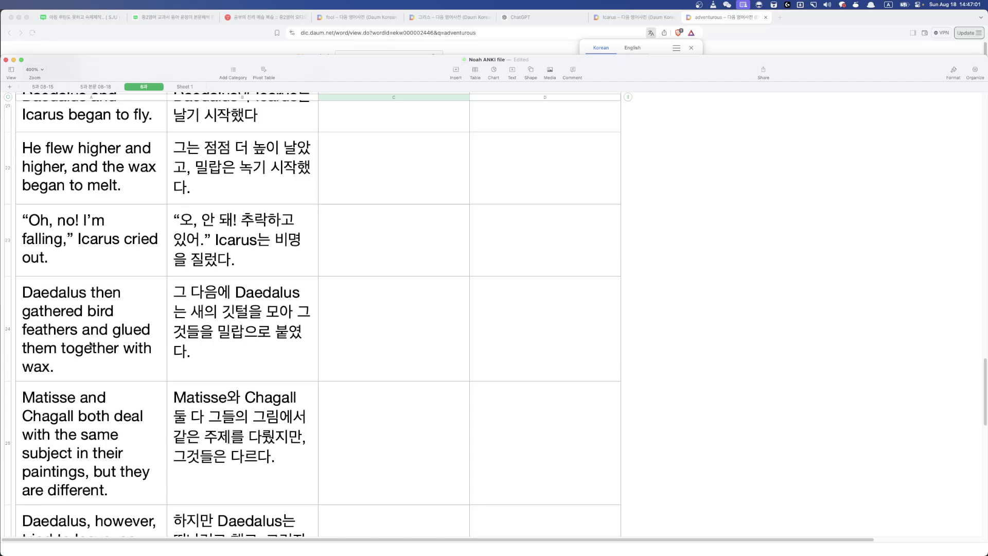
pyautogui.scroll(1, 111, 379)
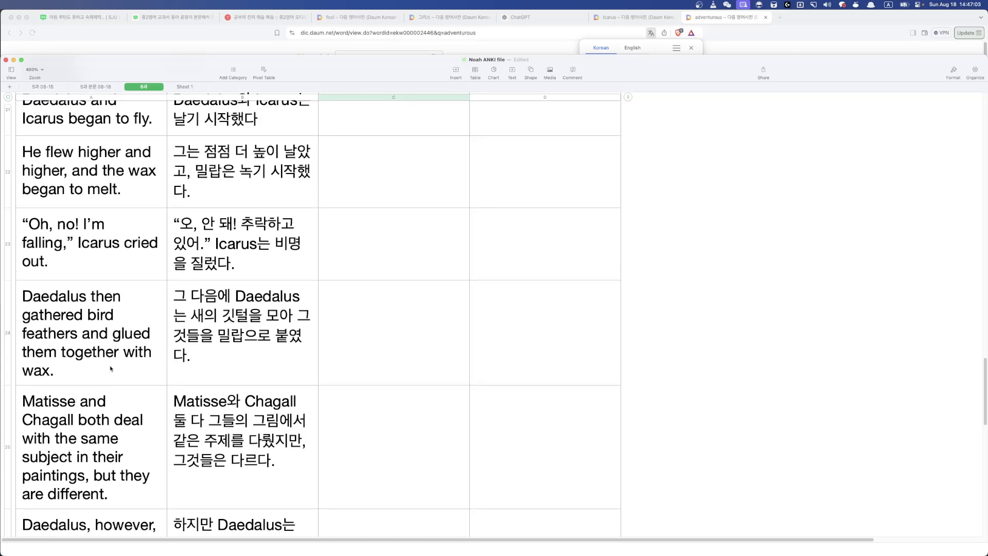
pyautogui.scroll(4, 110, 369)
pyautogui.click(388, 202)
pyautogui.write('glue')
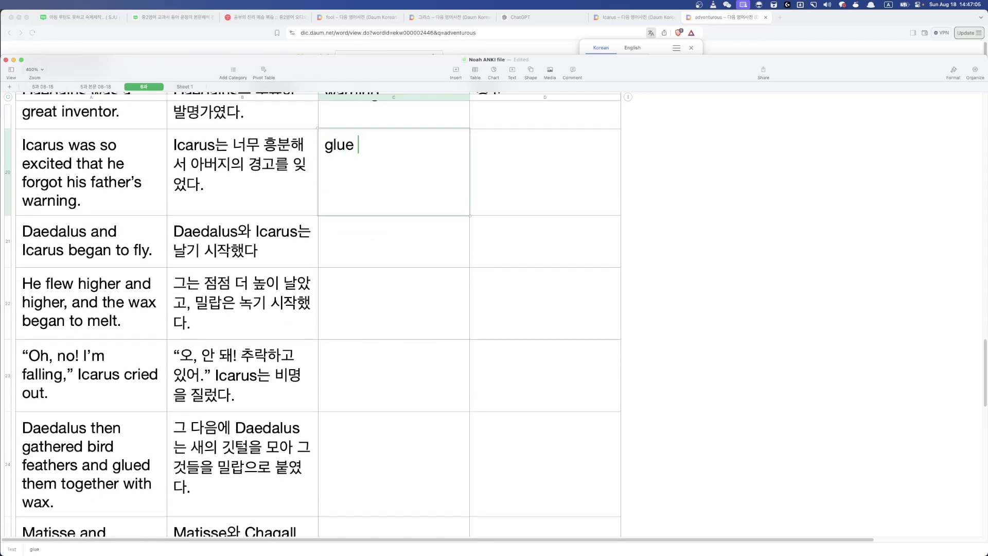
pyautogui.press('BackSpace')
pyautogui.press('BackSpace')
pyautogui.press('BackSpace')
pyautogui.press('BackSpace')
pyautogui.press('BackSpace')
pyautogui.write('g')
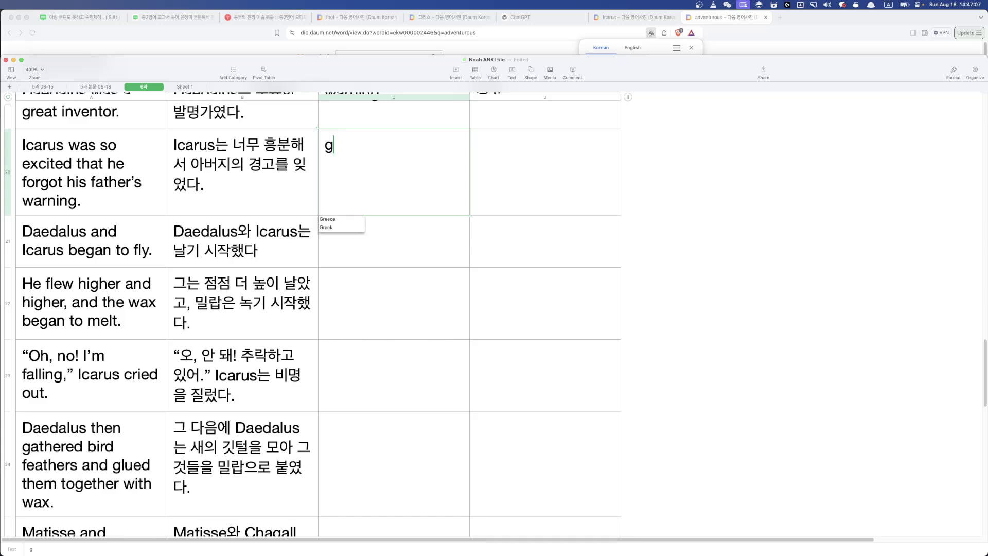
pyautogui.write('lue,glued')
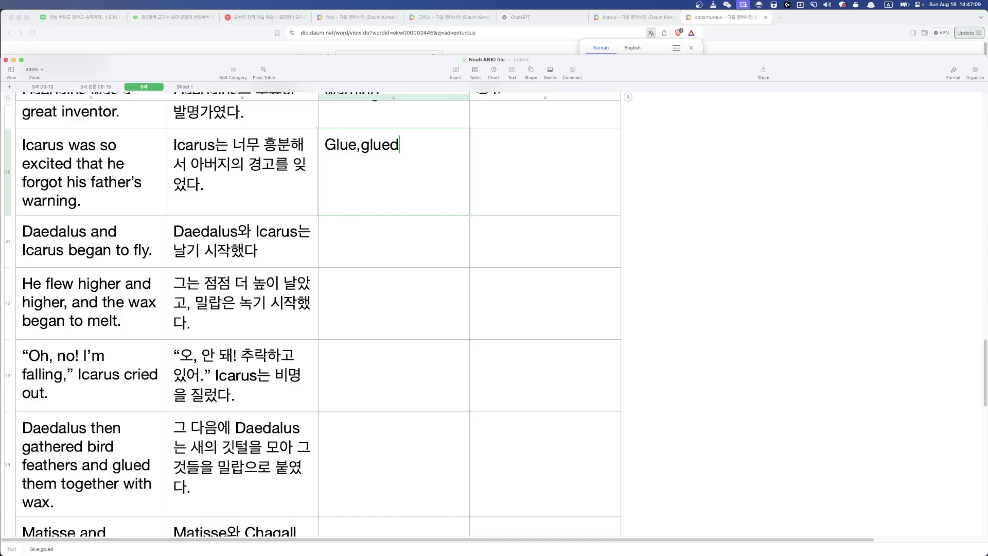
pyautogui.write(',glued')
pyautogui.press('Return')
# - Look up “glue” in the Daum English Dictionary and read its noun and verb meanings
pyautogui.click(545, 172)
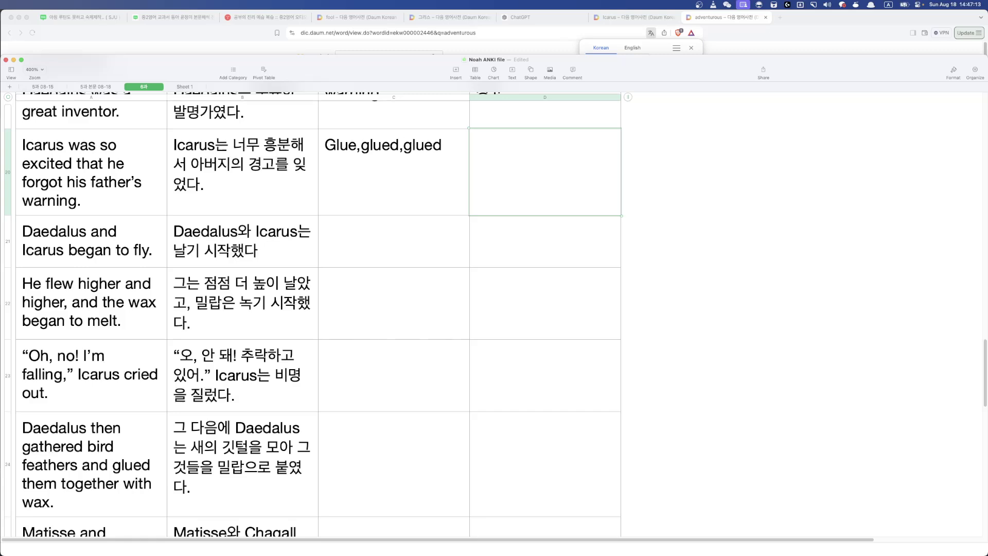
pyautogui.press('super+space')
pyautogui.write('ed')
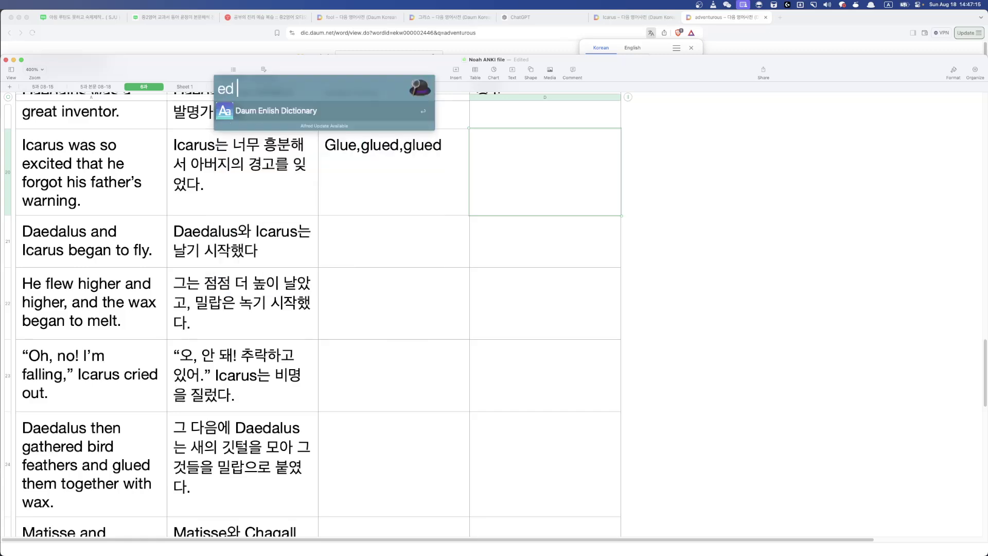
pyautogui.press('Escape')
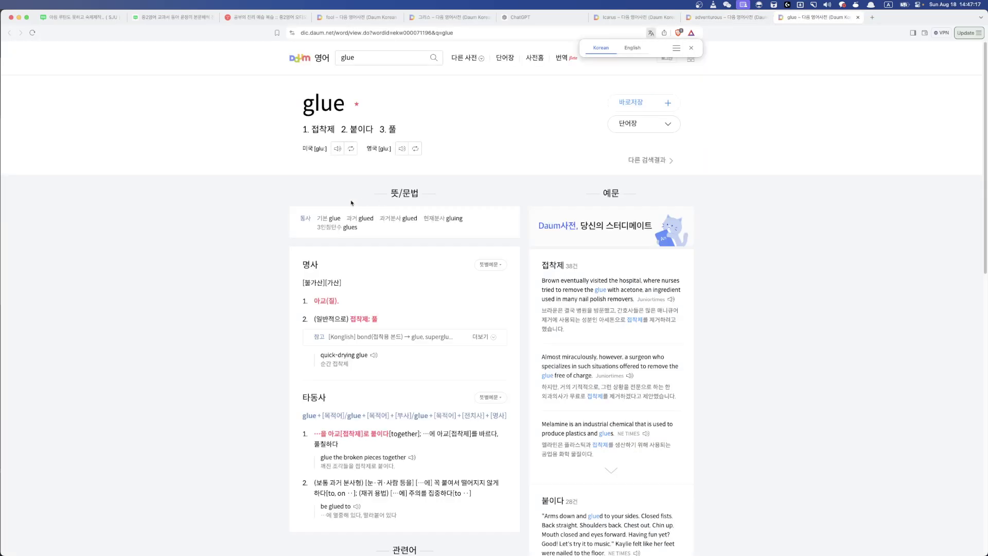
pyautogui.scroll(-3, 352, 206)
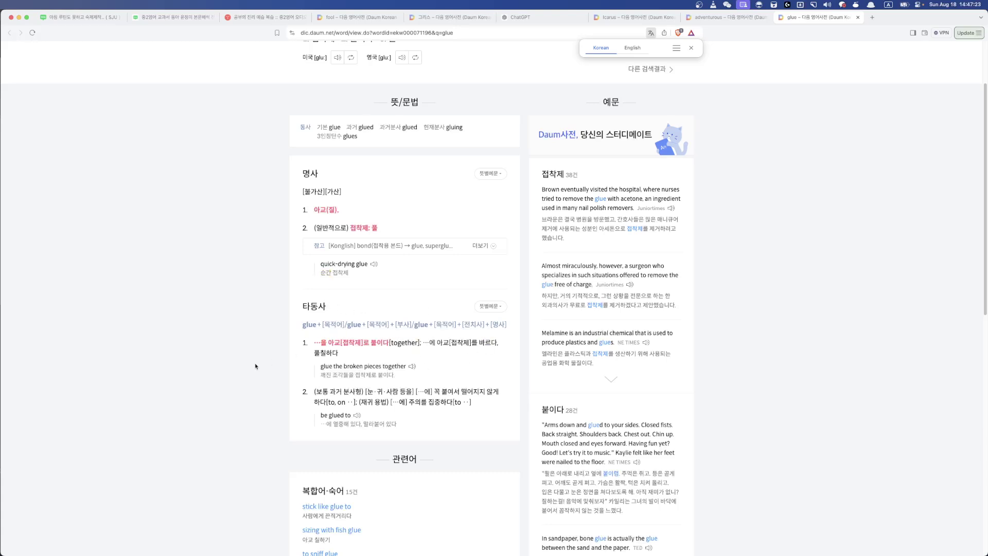
# - Switch back to the Numbers spreadsheet and enter “~을 붙이다,~을 붙였다,붙여진” in D20
pyautogui.press('super+Tab')
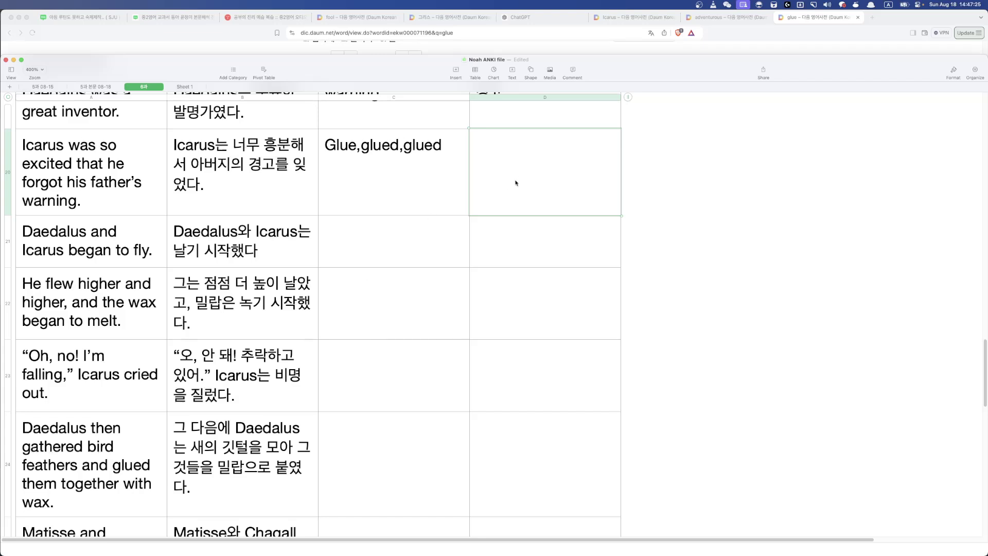
pyautogui.write('~을 붙이다,')
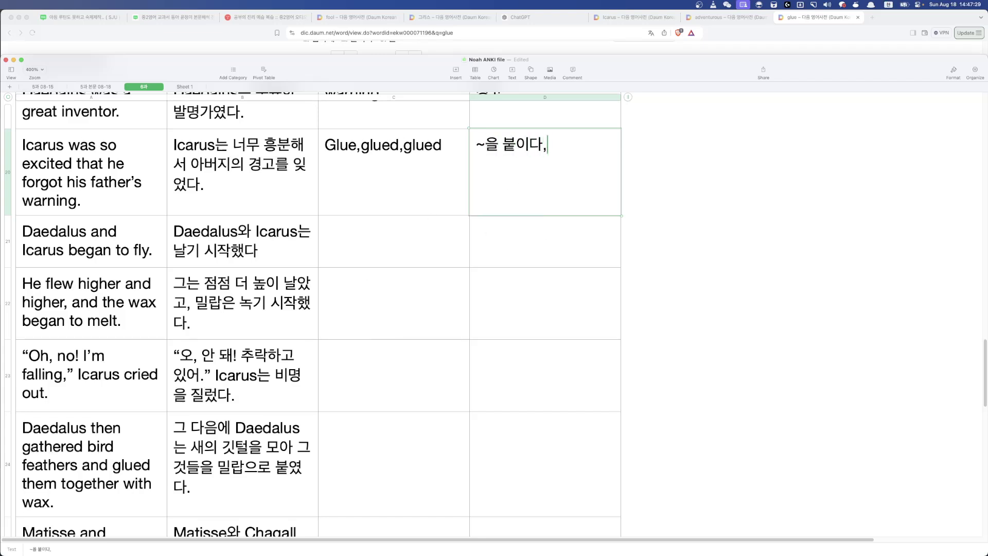
pyautogui.write('~을 붙였다')
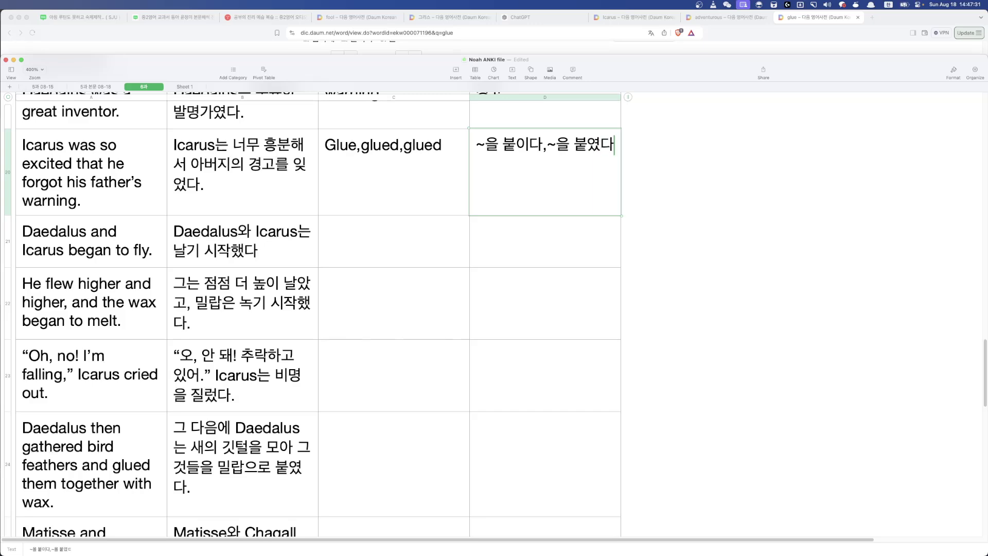
pyautogui.write(',붙여진')
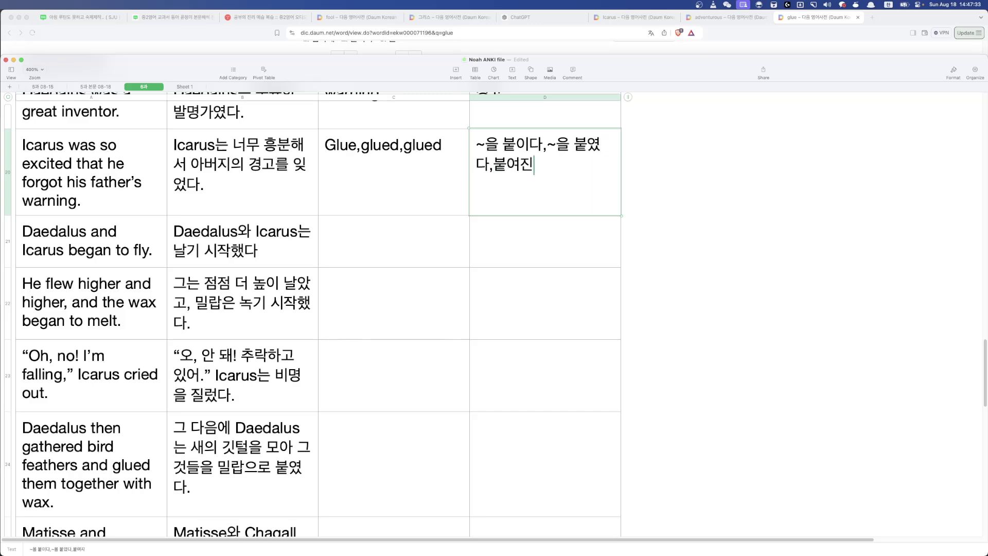
pyautogui.press('Return')
# - Recheck the dictionary entry for glue in the browser, and enter “Glue” in C21 of the Numbers spreadsheet
pyautogui.click(389, 243)
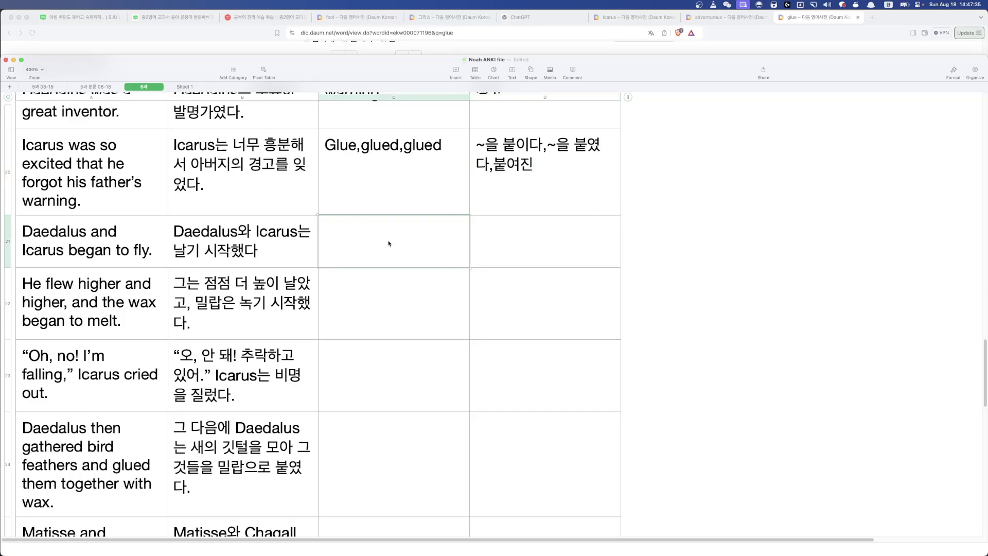
pyautogui.press('super+Tab')
pyautogui.scroll(3, 299, 139)
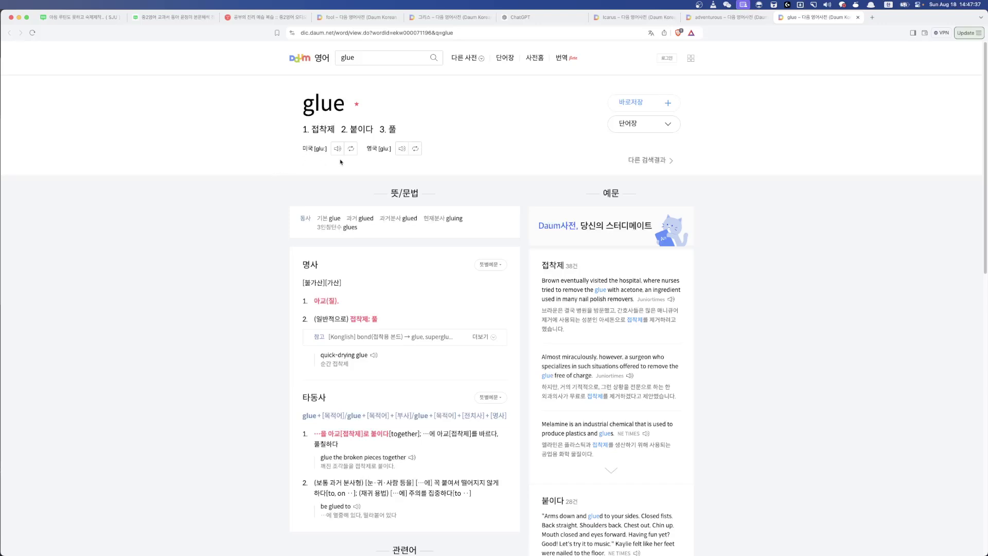
pyautogui.press('super+Tab')
pyautogui.write('glue')
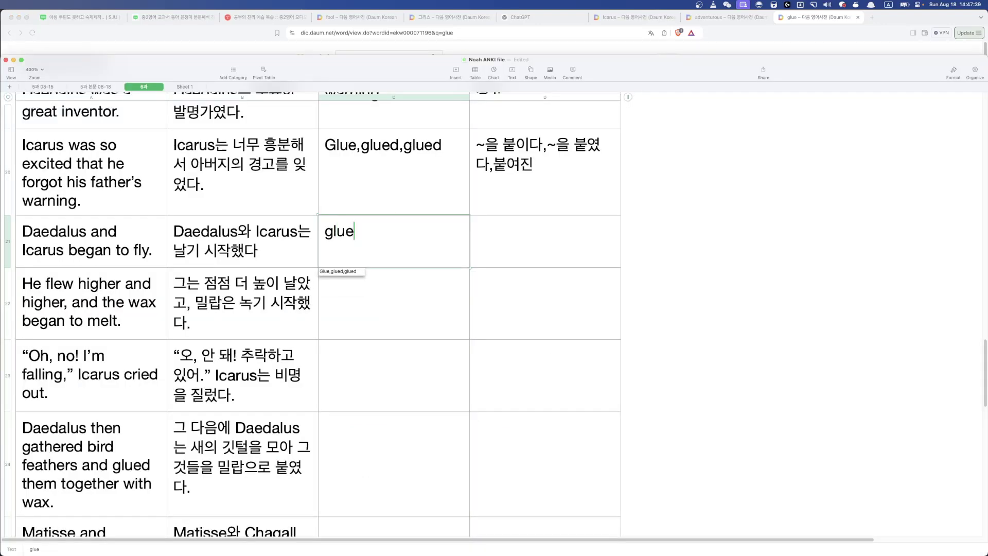
pyautogui.press('Return')
pyautogui.press('BackSpace')
pyautogui.press('BackSpace')
pyautogui.press('BackSpace')
pyautogui.press('BackSpace')
pyautogui.press('BackSpace')
pyautogui.press('BackSpace')
pyautogui.press('BackSpace')
pyautogui.press('BackSpace')
pyautogui.press('BackSpace')
pyautogui.press('BackSpace')
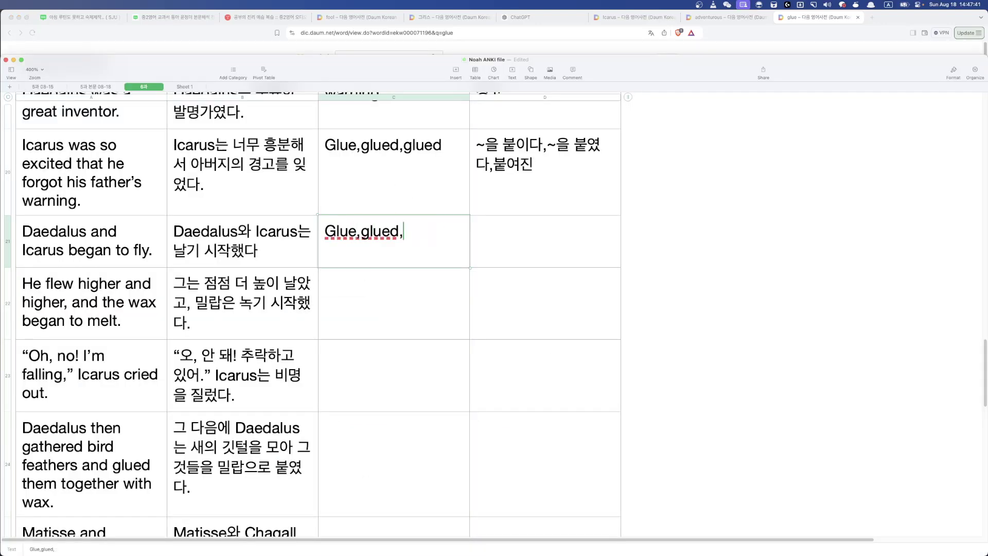
pyautogui.press('BackSpace')
pyautogui.press('BackSpace')
# - Enter the two numbered meanings “1. ~을 붙이다 2. 접착제” for “Glue” in D21
pyautogui.press('Tab')
pyautogui.write('1.')
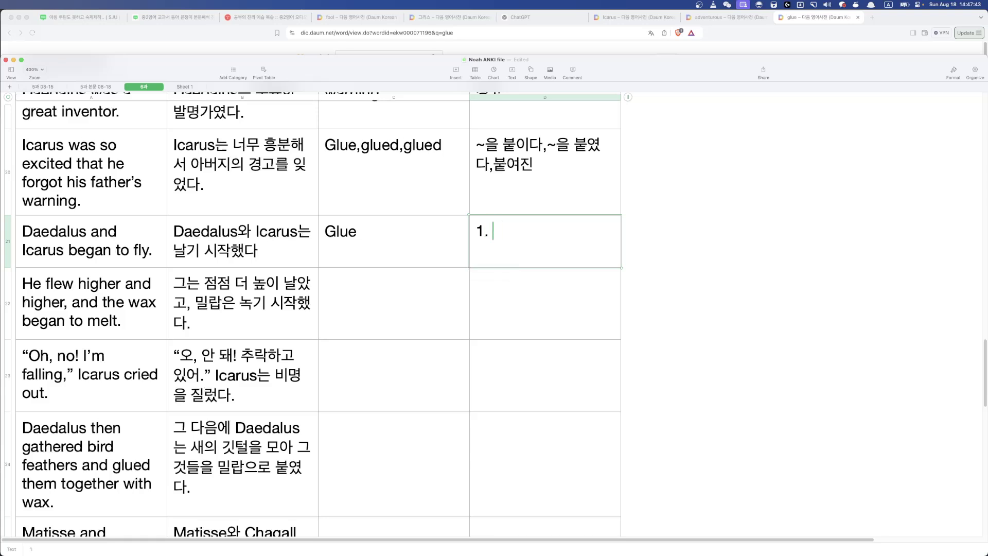
pyautogui.hotkey('ctrl', 'space')
pyautogui.write('~을 붙이다')
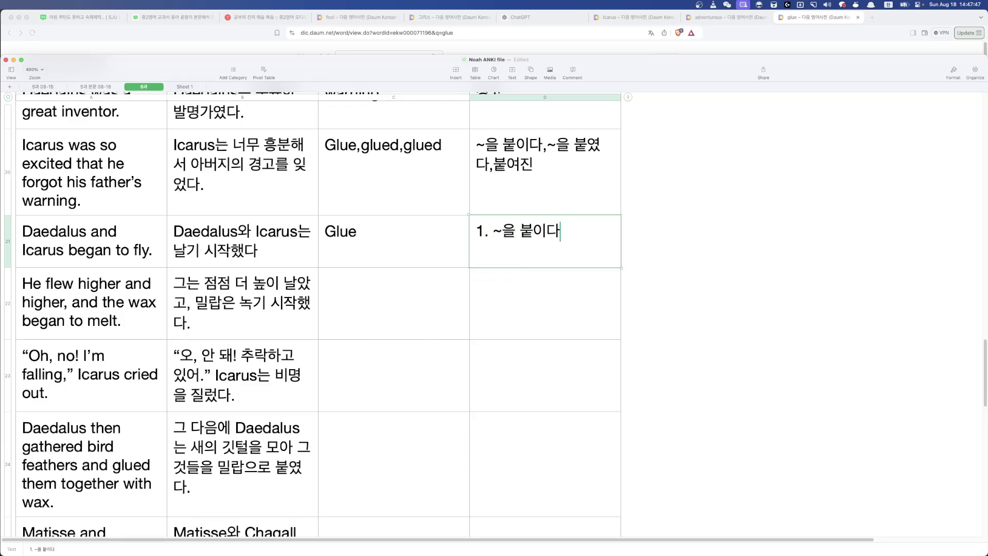
pyautogui.write(',')
pyautogui.write('2. ')
pyautogui.write('접착제')
pyautogui.press('Return')
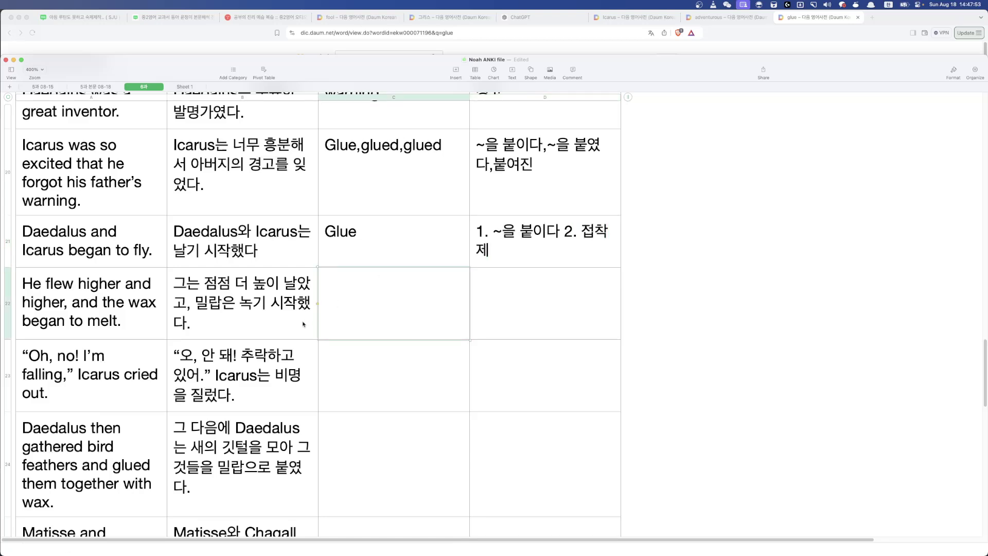
# - Read through the sentences in rows 23 to 25 to find the next vocabulary word
pyautogui.scroll(-5, 127, 346)
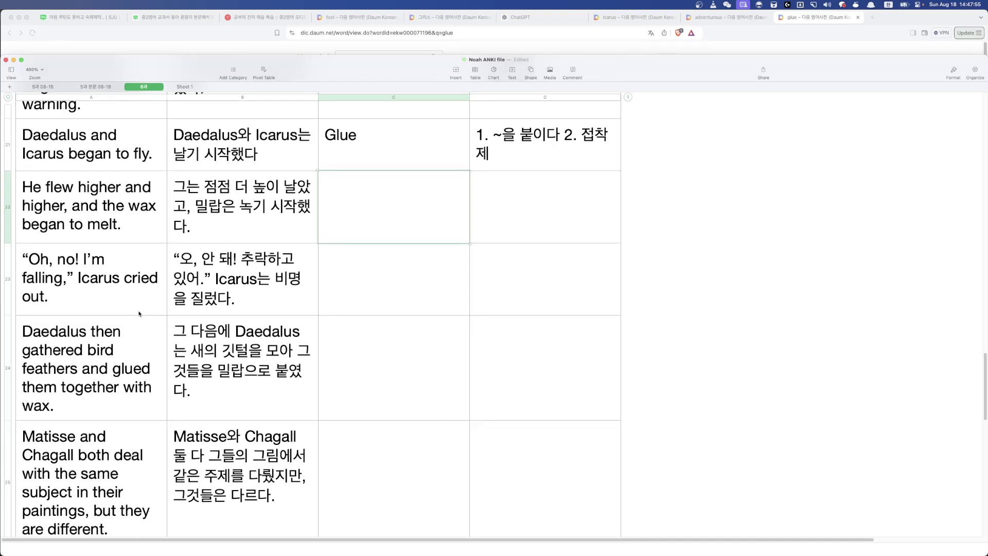
pyautogui.click(131, 288)
pyautogui.click(124, 323)
pyautogui.scroll(-4, 124, 323)
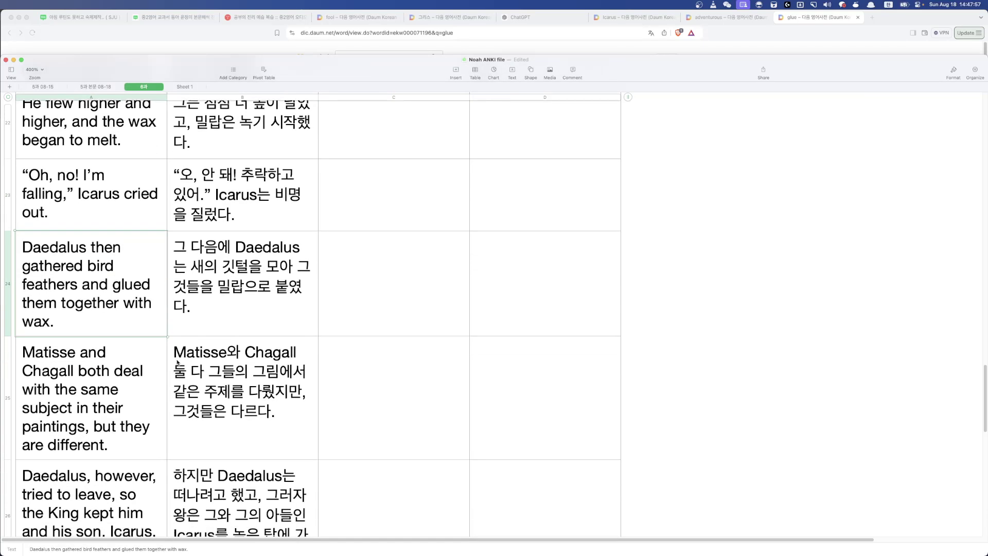
pyautogui.click(190, 285)
pyautogui.click(127, 303)
pyautogui.click(122, 361)
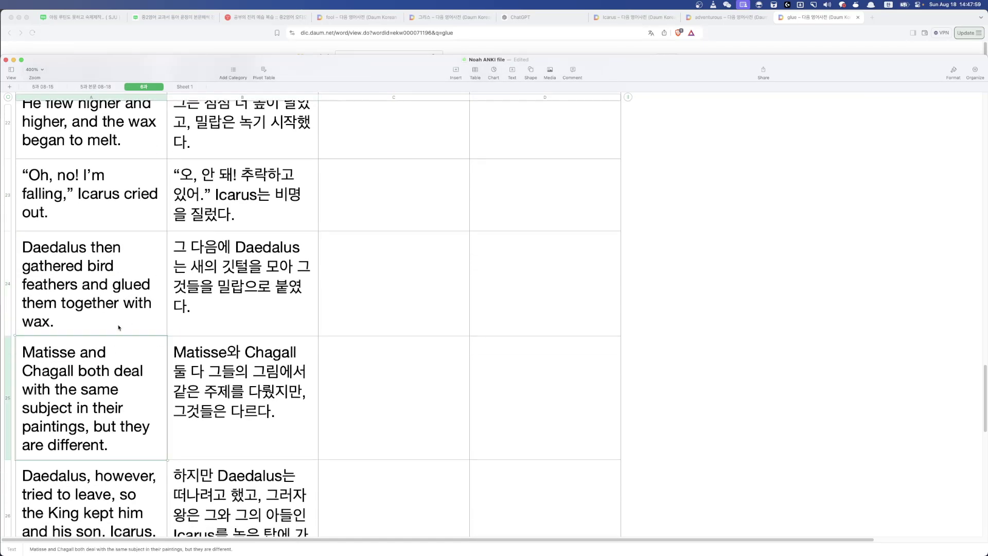
pyautogui.click(120, 328)
pyautogui.click(122, 369)
pyautogui.click(127, 323)
pyautogui.scroll(4, 260, 371)
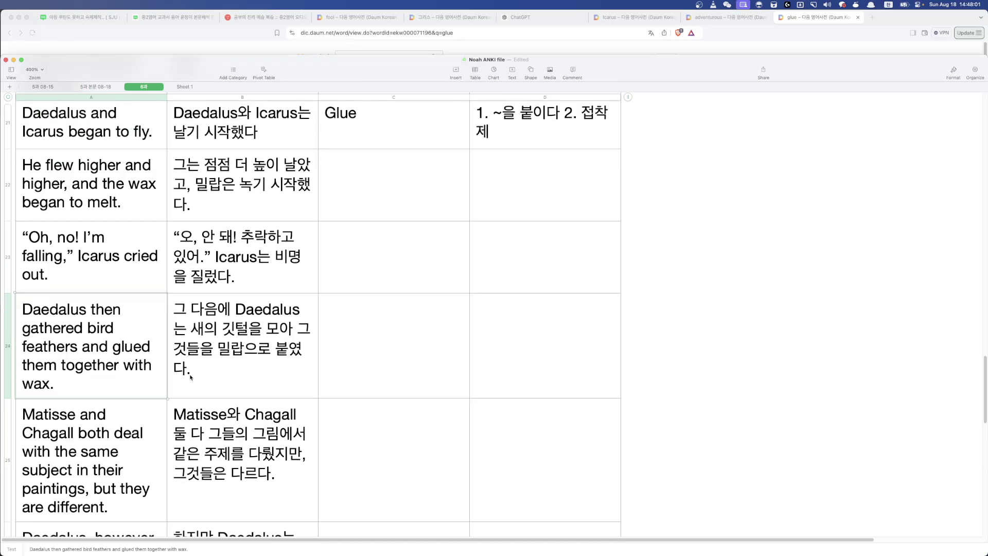
# - Enter the verb forms “Gather,gathered,gathered” in C22
pyautogui.click(373, 234)
pyautogui.write('ㄴ')
pyautogui.press('BackSpace')
pyautogui.press('capslock')
pyautogui.write('gather')
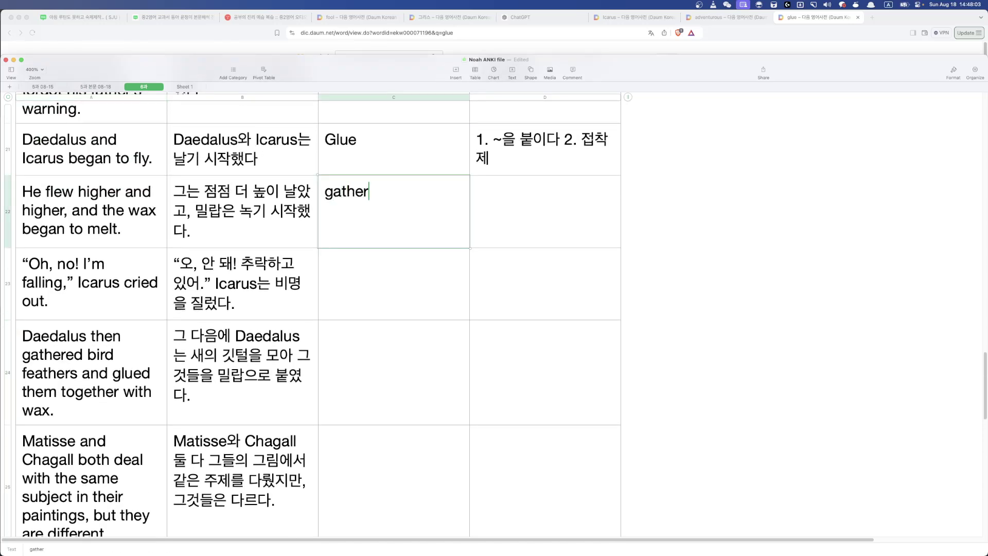
pyautogui.write(',gathered')
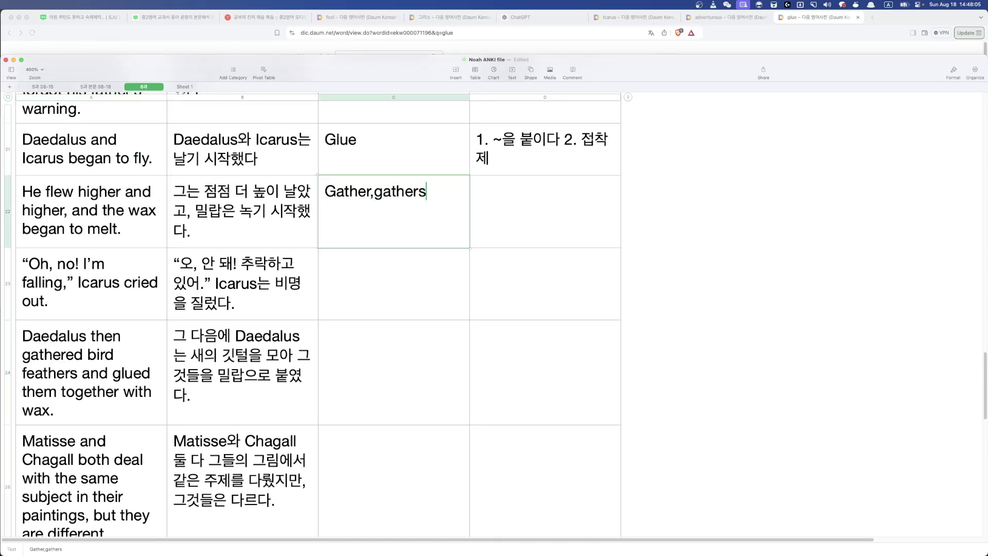
pyautogui.write(',gathered')
pyautogui.press('Tab')
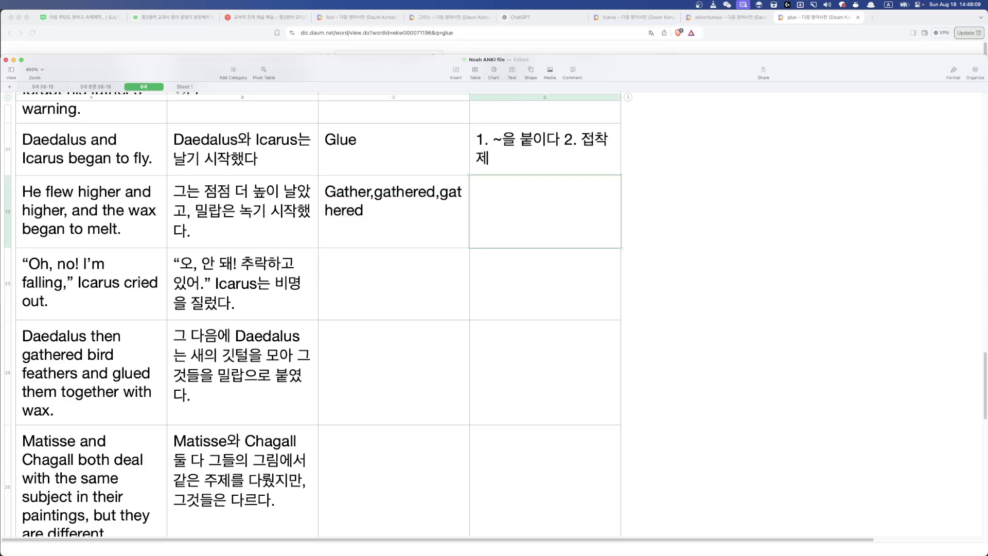
# - Enter the Korean meanings “~을 모으다,~을 모았다,모아진” for the gather verb forms in D22
pyautogui.write('~을 모ㅇ')
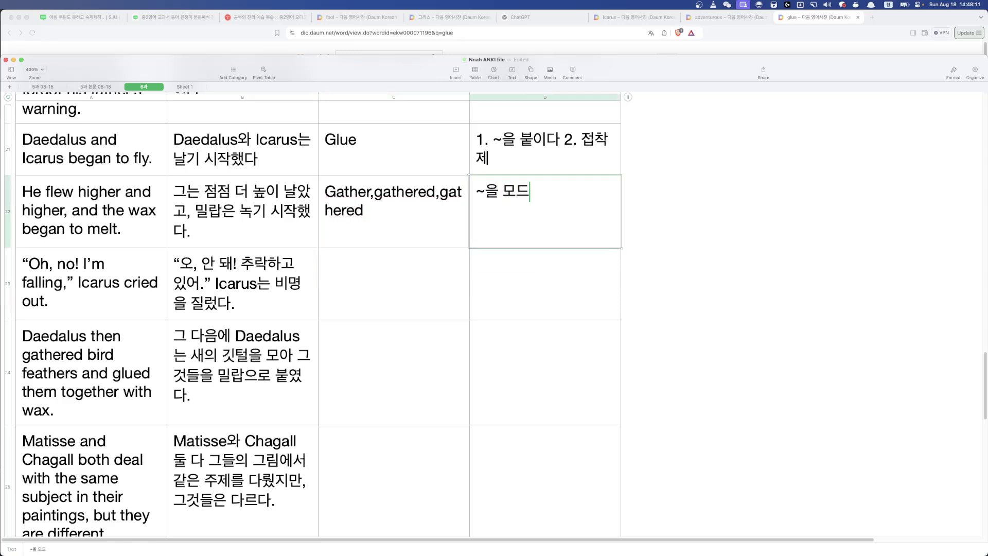
pyautogui.write('으다,~을 모았다,모아진')
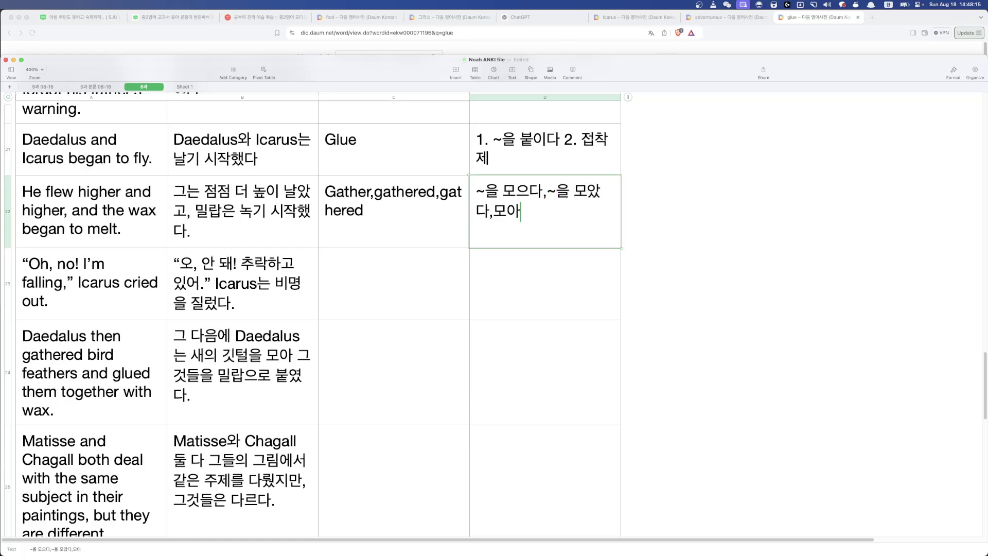
pyautogui.press('Return')
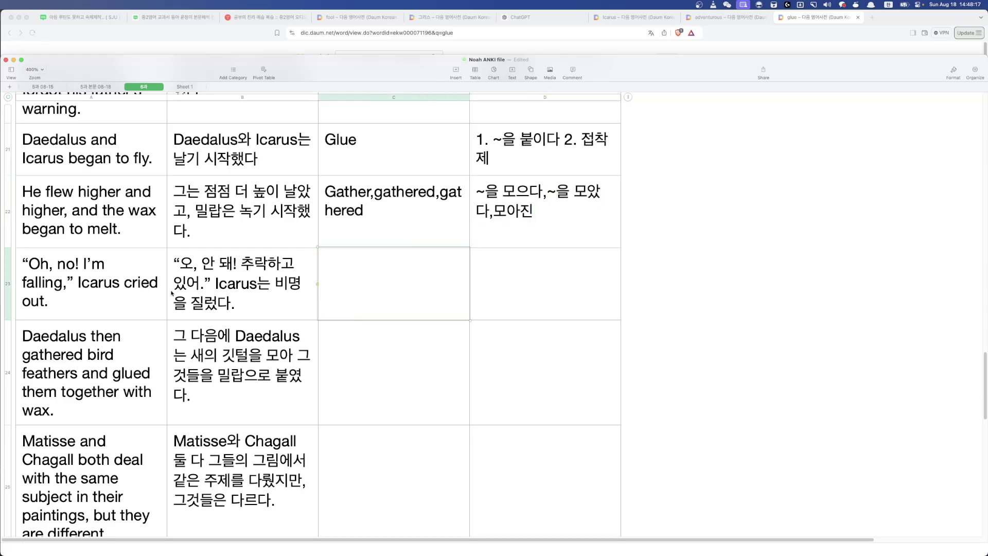
# - Read the gathered-feathers sentence and the Matisse and Chagall sentence with its translation to pick the next expression
pyautogui.click(131, 348)
pyautogui.scroll(-3, 118, 325)
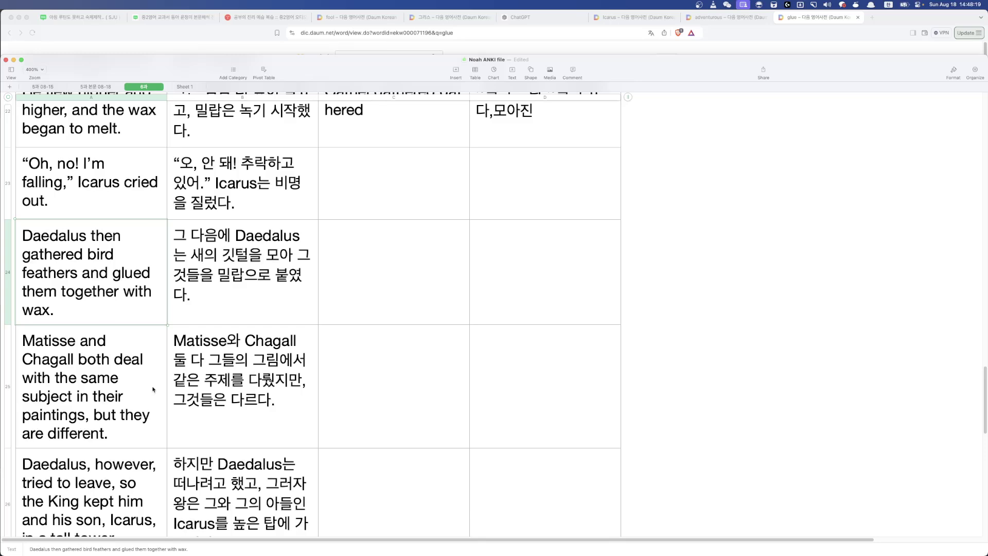
pyautogui.scroll(-2, 153, 390)
pyautogui.click(279, 364)
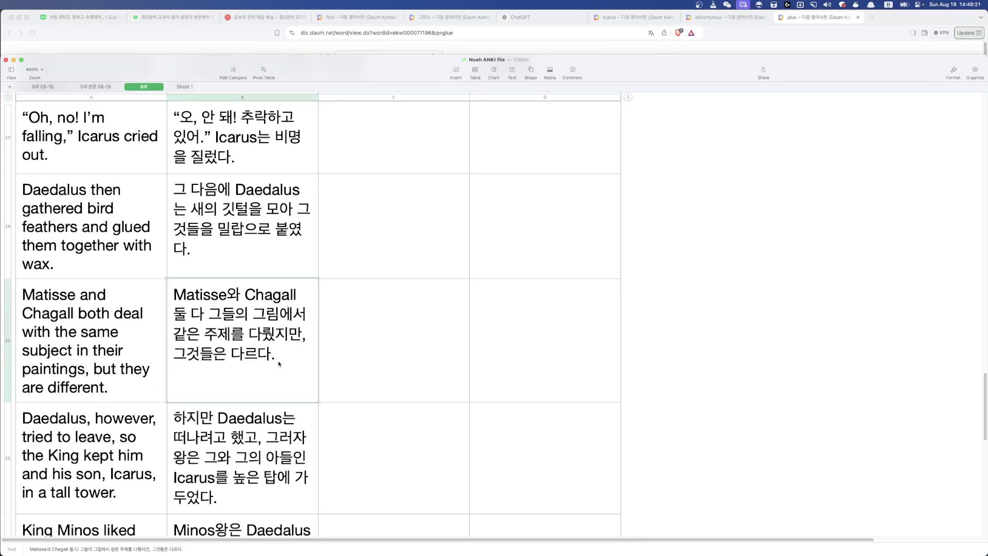
pyautogui.click(115, 347)
pyautogui.click(106, 416)
pyautogui.click(114, 360)
pyautogui.click(206, 355)
pyautogui.click(154, 348)
pyautogui.scroll(3, 395, 264)
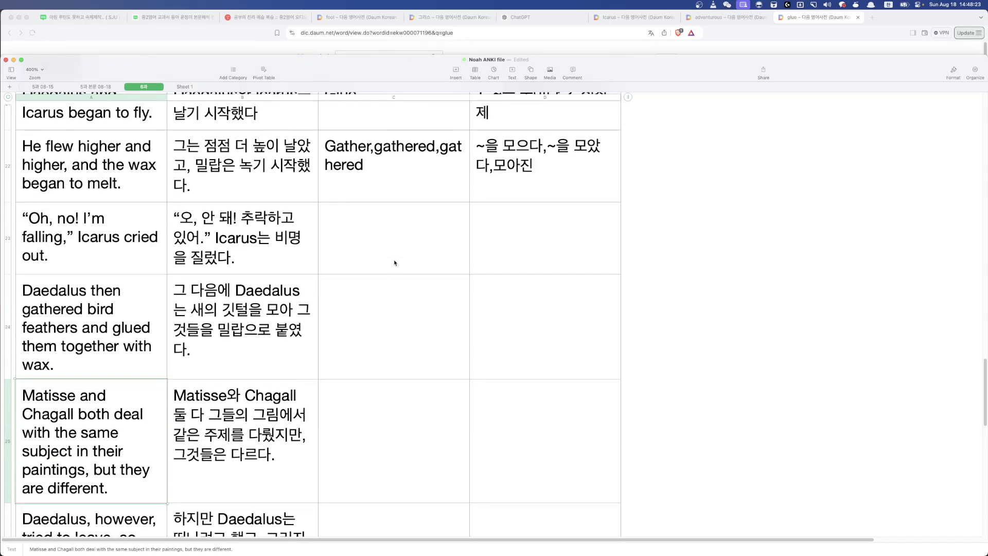
# - Enter the expression “Deal with” from the Matisse and Chagall sentence in C23
pyautogui.click(395, 263)
pyautogui.write('ㅇㄷ')
pyautogui.press('BackSpace')
pyautogui.press('BackSpace')
pyautogui.press('capslock')
pyautogui.write('dea')
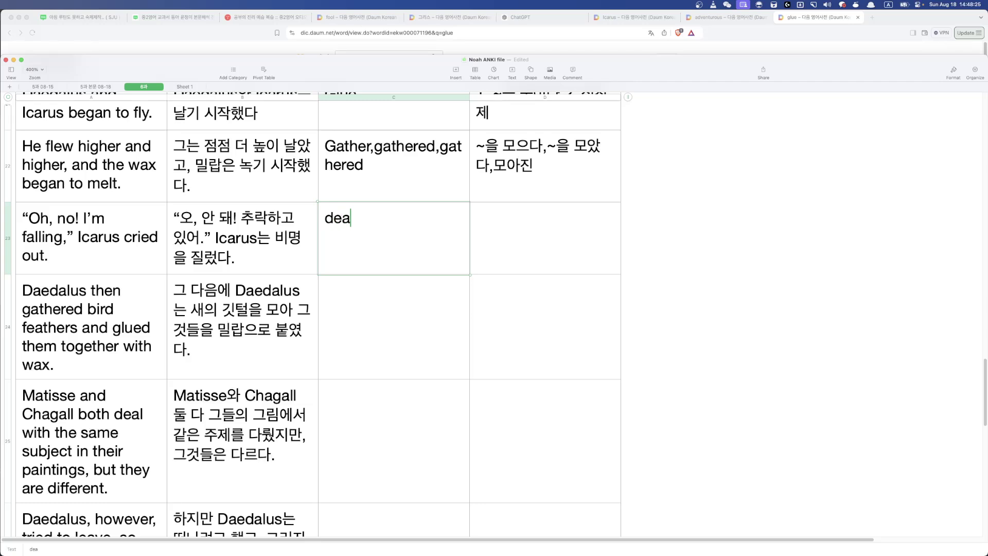
pyautogui.write('l with')
pyautogui.press('Tab')
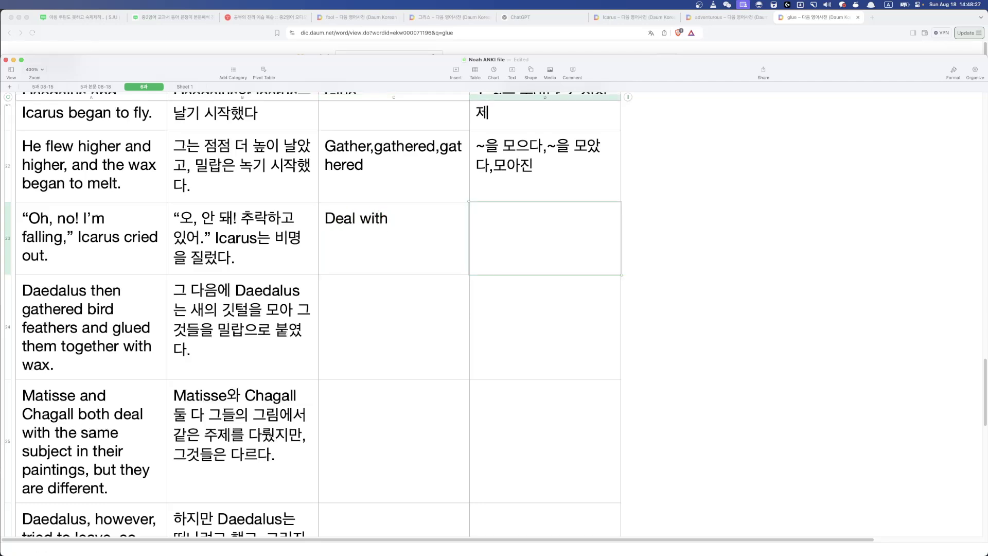
# - Enter the Korean meanings “~을 처리하다, ~을 다루다” for “Deal with” in D23
pyautogui.write('~을 처리하다')
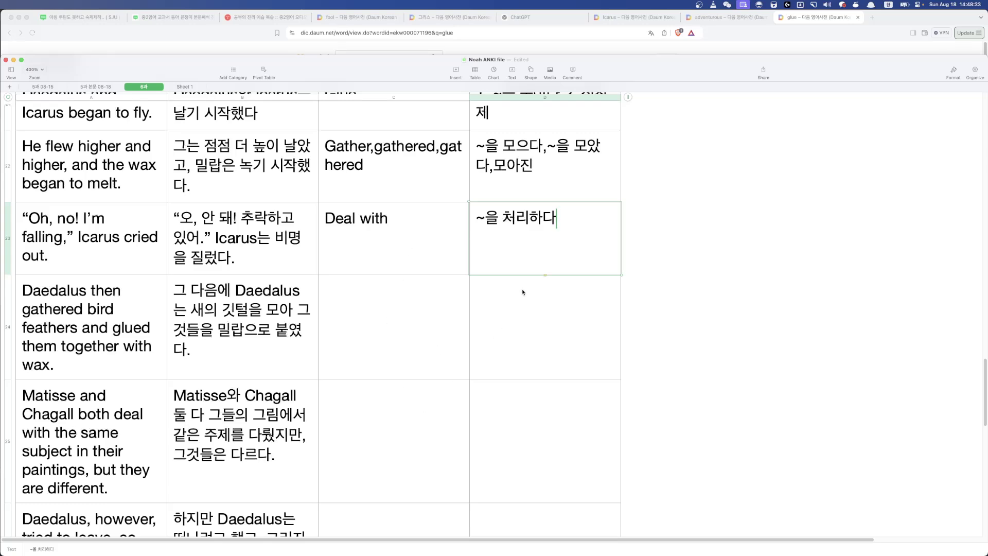
pyautogui.write(', ~을 다루다')
pyautogui.press('Return')
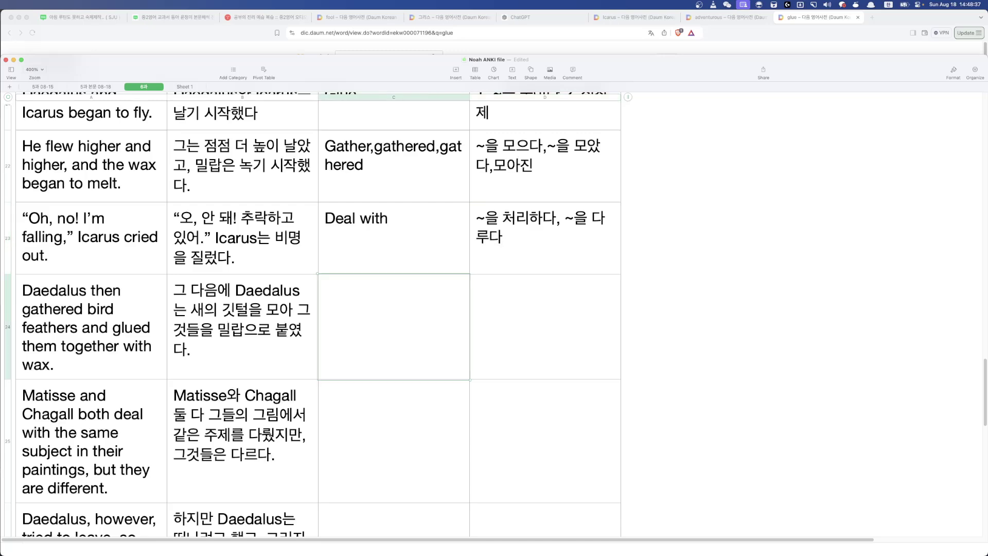
# - Enter the verb forms “Leave,left,left” in C24, based on the sentence about Daedalus trying to leave
pyautogui.scroll(-3, 182, 369)
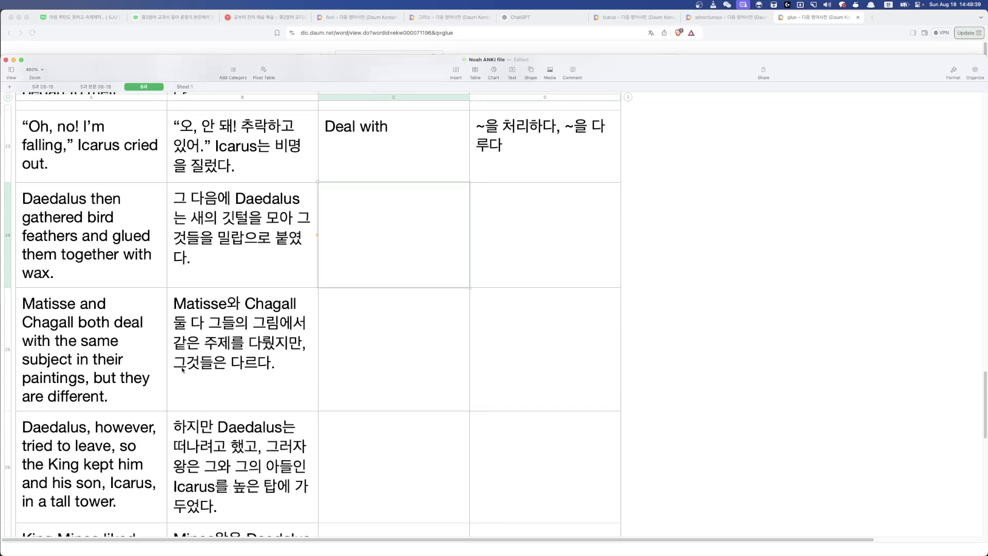
pyautogui.click(160, 375)
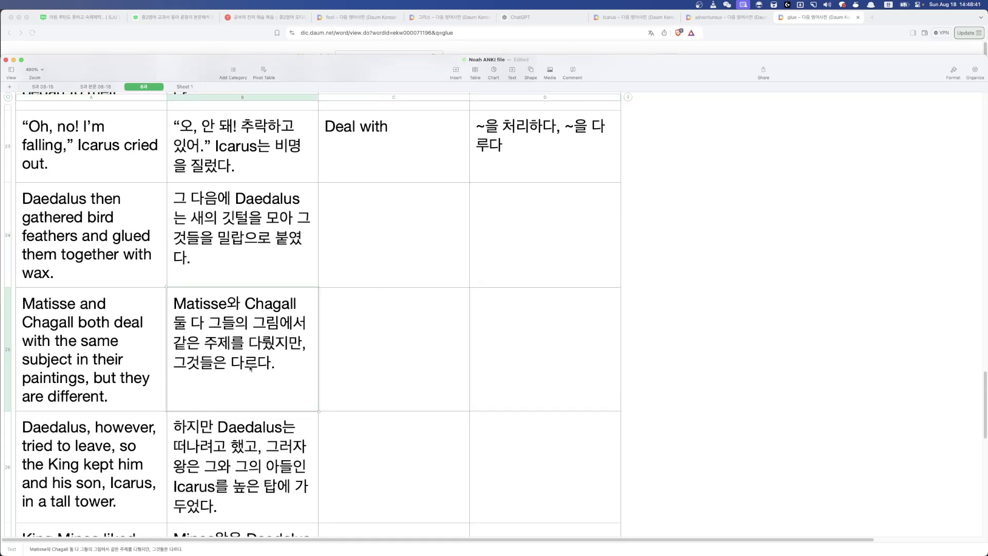
pyautogui.scroll(-2, 129, 356)
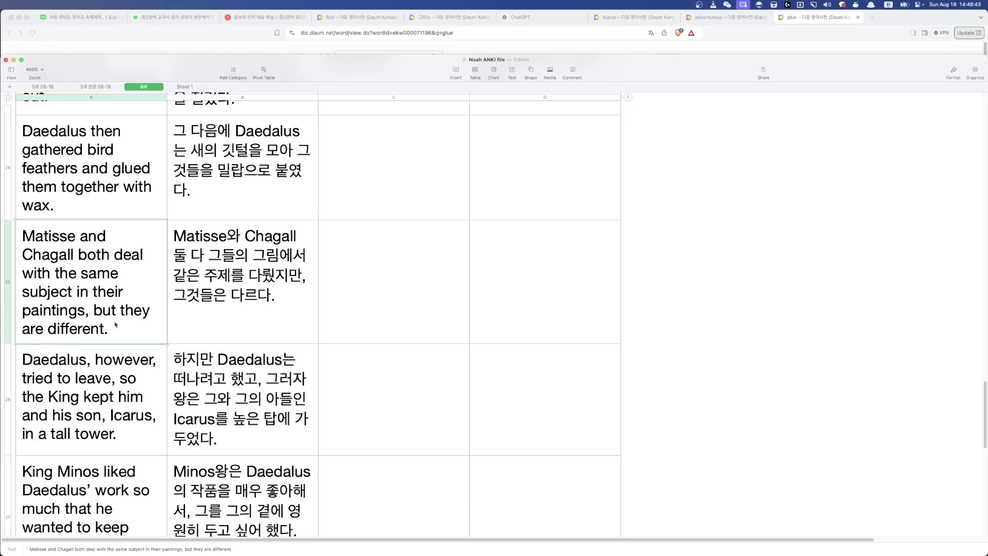
pyautogui.scroll(-3, 52, 407)
pyautogui.click(74, 283)
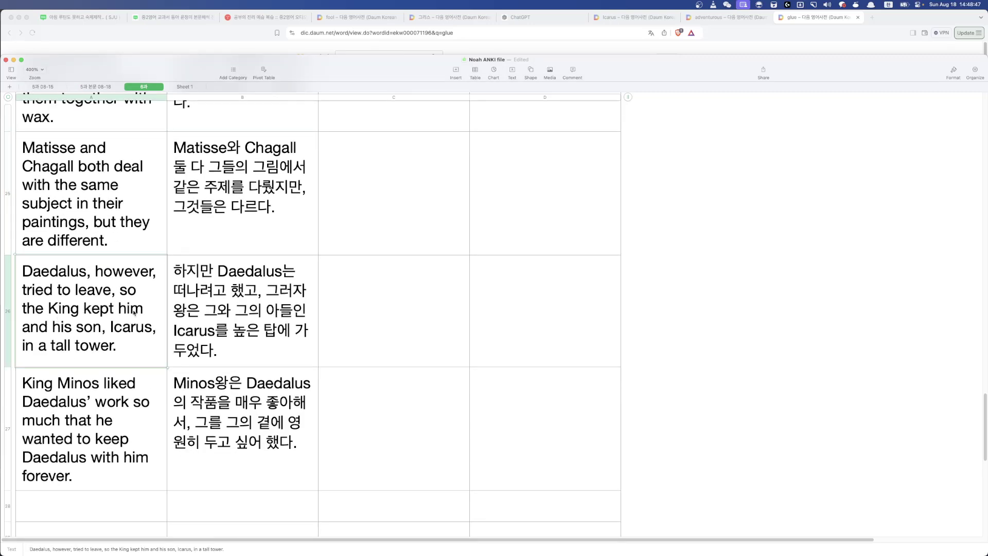
pyautogui.scroll(4, 98, 355)
pyautogui.doubleClick(327, 209)
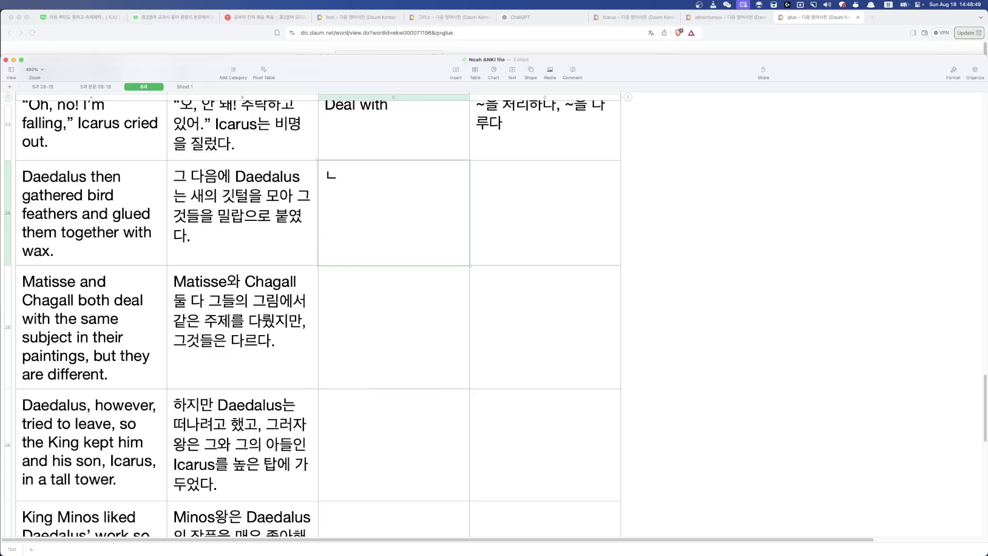
pyautogui.write('leave,left')
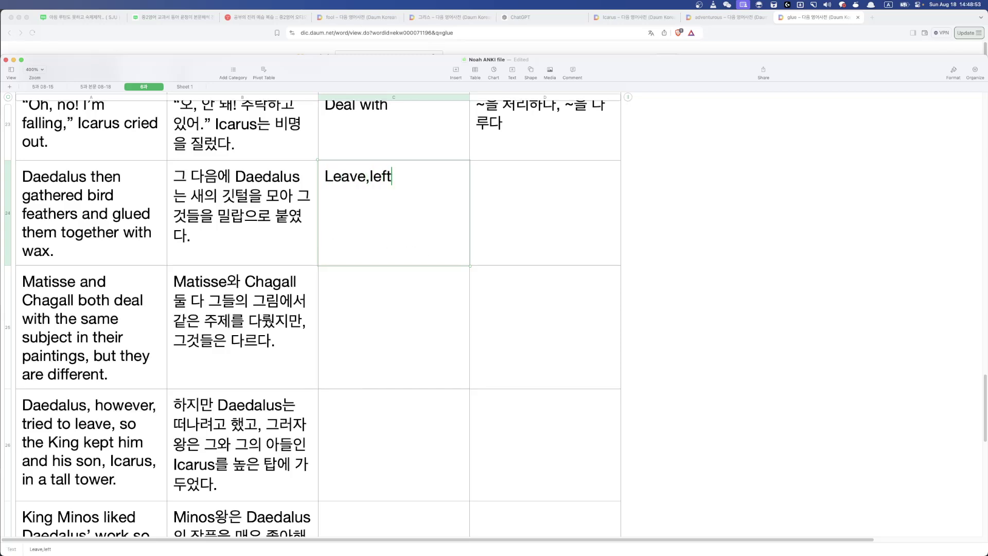
pyautogui.write(',left')
pyautogui.press('Return')
# - Enter the verb forms “Live,lived,lived” in C25, separated by commas
pyautogui.write('live')
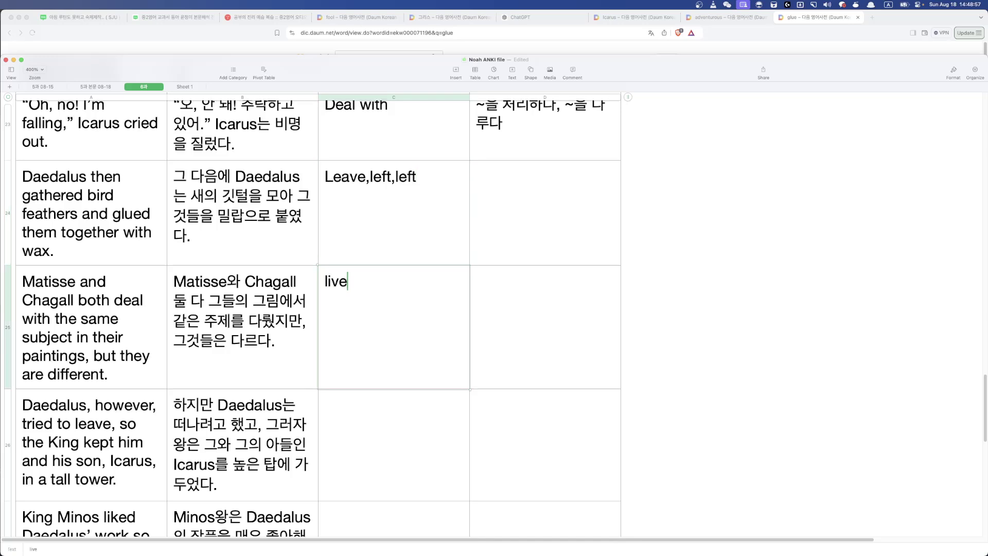
pyautogui.write(',lived.lived.')
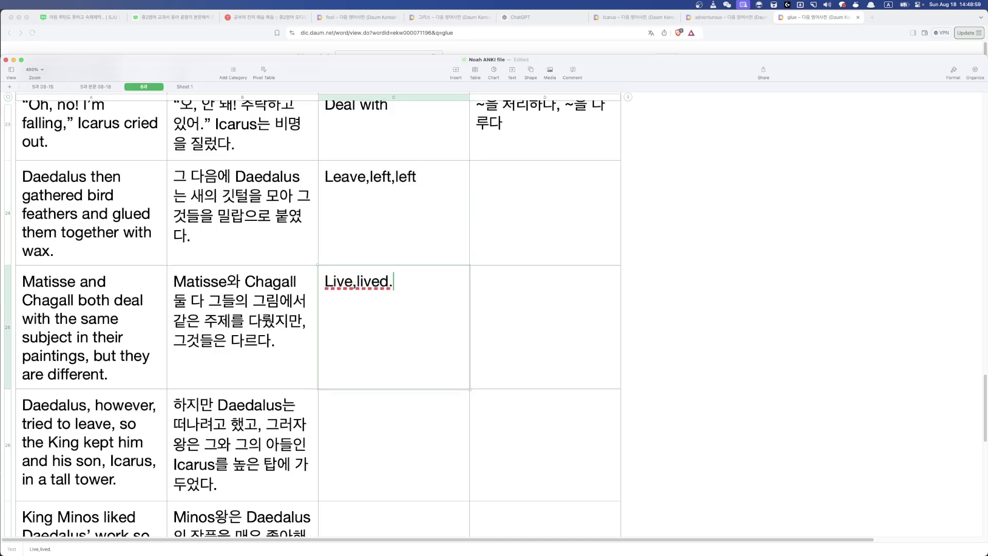
pyautogui.press('Tab')
pyautogui.press('Up')
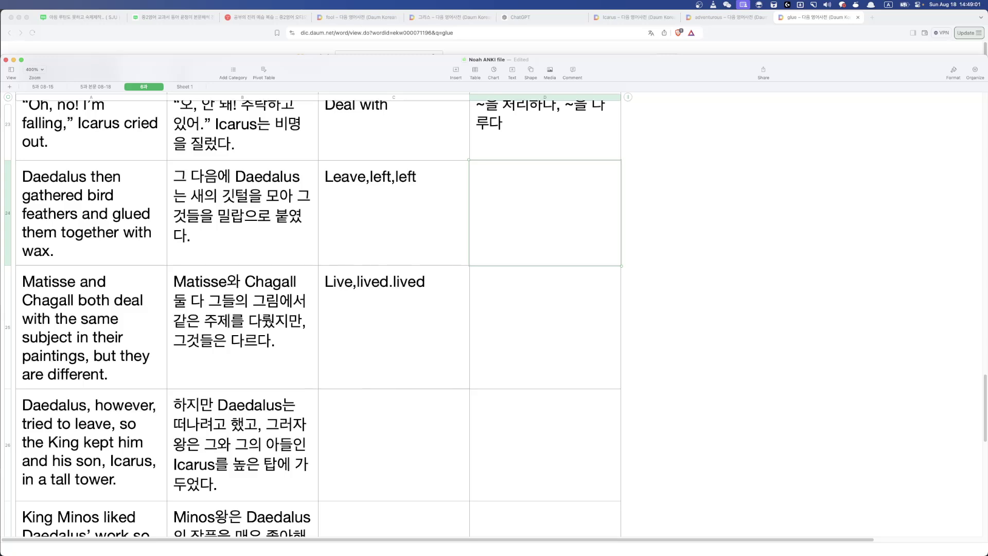
pyautogui.press('Left')
pyautogui.press('Down')
pyautogui.hotkey('alt', 'Return')
pyautogui.press('Left')
pyautogui.press('Left')
pyautogui.press('Left')
pyautogui.press('Left')
pyautogui.press('Left')
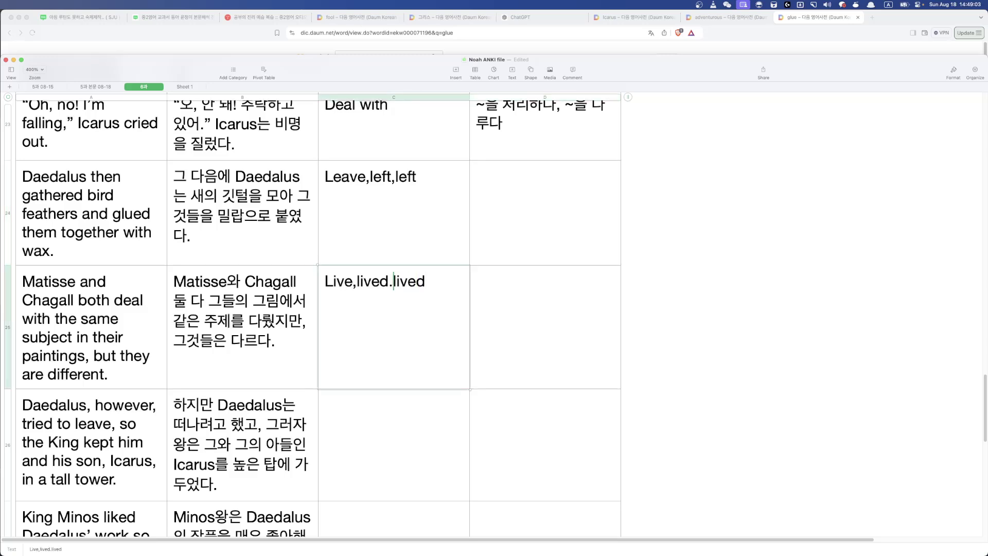
pyautogui.press('BackSpace')
pyautogui.write(',')
pyautogui.press('Escape')
# - Enter the Korean meanings “떠나다,떠났다,떠난” for the leave verb forms in D24
pyautogui.press('Up')
pyautogui.press('Right')
pyautogui.press('capslock')
pyautogui.write('ㄴ')
pyautogui.press('BackSpace')
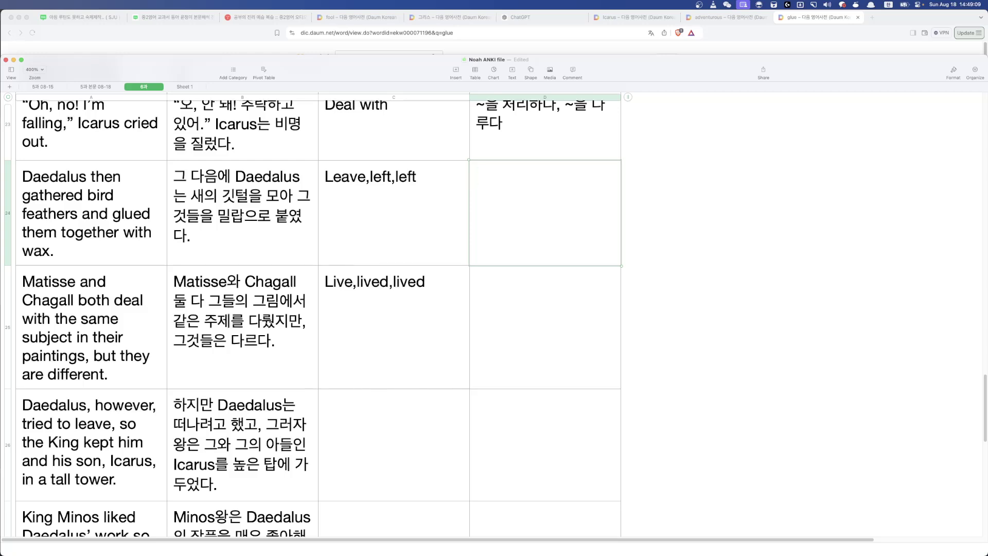
pyautogui.write('떠')
pyautogui.write('나다,ㄸ')
pyautogui.write('ㅓ났다,떠난')
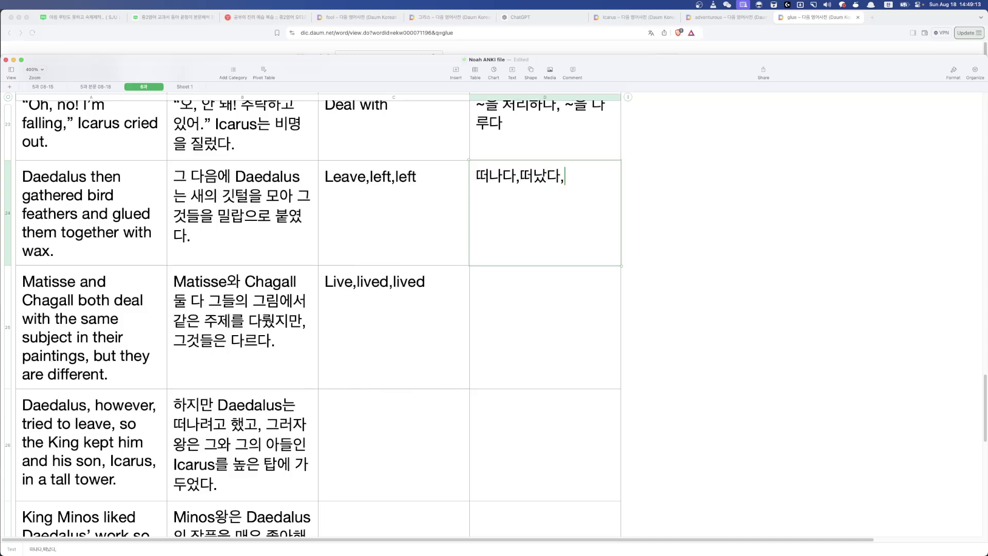
pyautogui.press('Return')
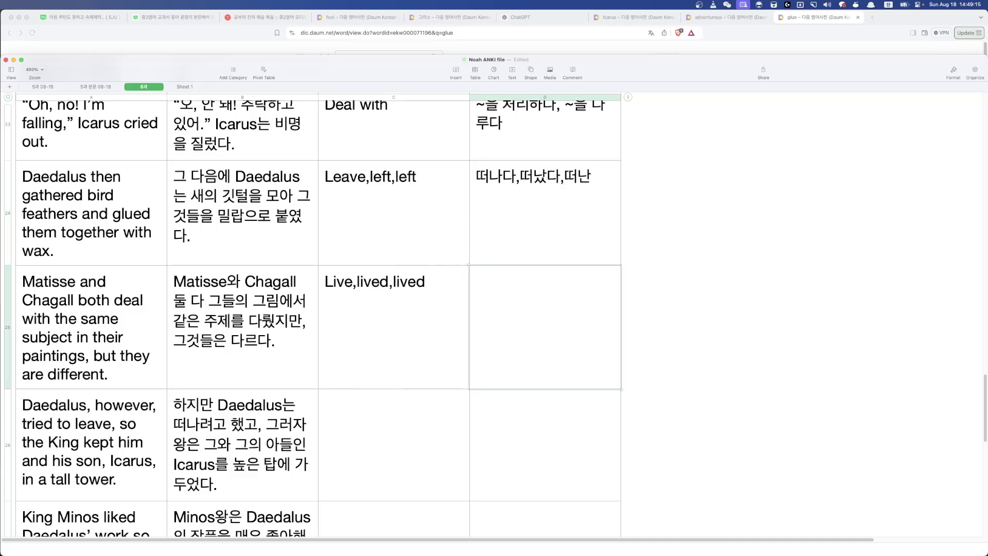
# - Enter the Korean meanings “살다,살았다,살다의 과거분사” for the live verb forms in D25
pyautogui.write('살다,살았ㄷ')
pyautogui.write('ㅏ,살')
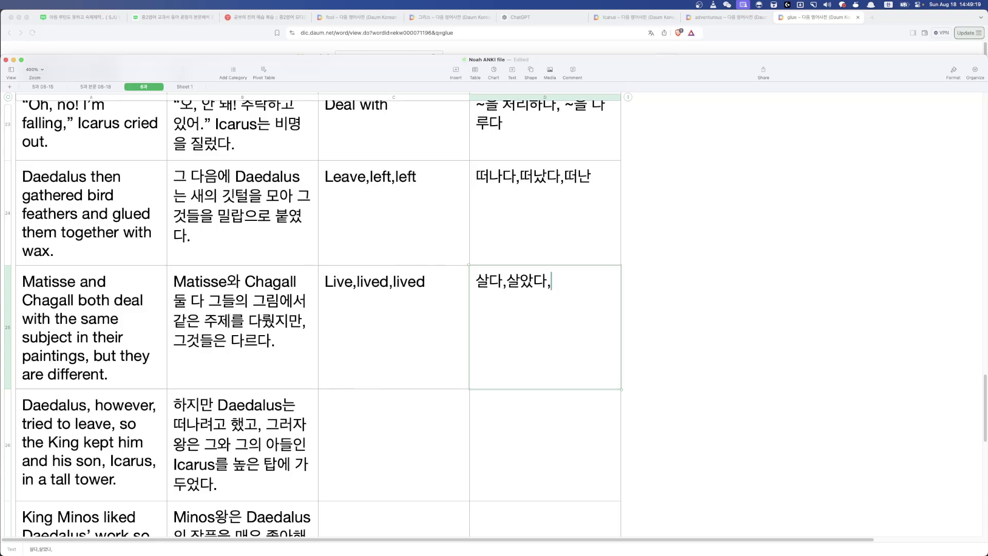
pyautogui.write('다의 과거분사')
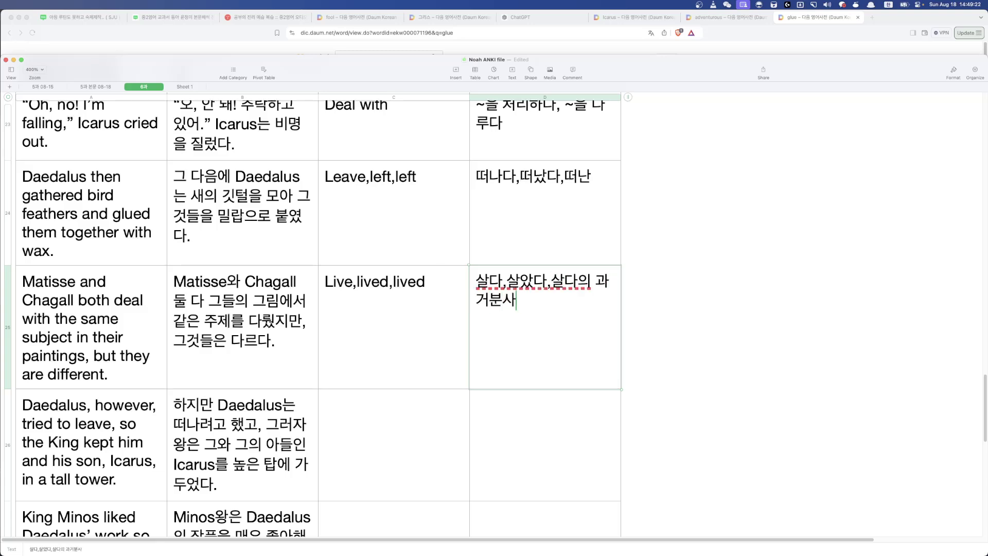
pyautogui.press('Return')
# - Read through the last two English sentences and their Korean translations in rows 26 and 27
pyautogui.scroll(-5, 394, 255)
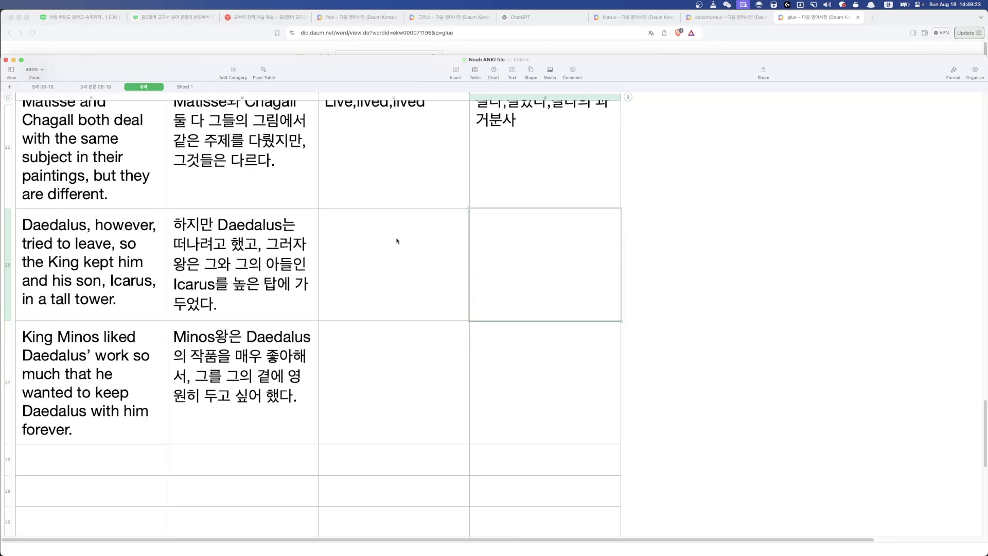
pyautogui.click(451, 191)
pyautogui.scroll(2, 419, 124)
pyautogui.click(309, 299)
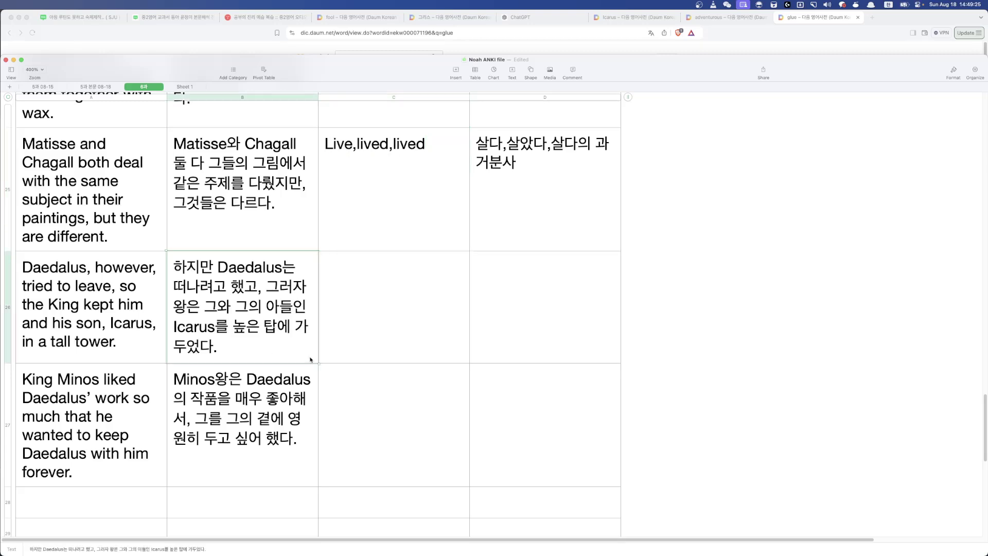
pyautogui.click(104, 342)
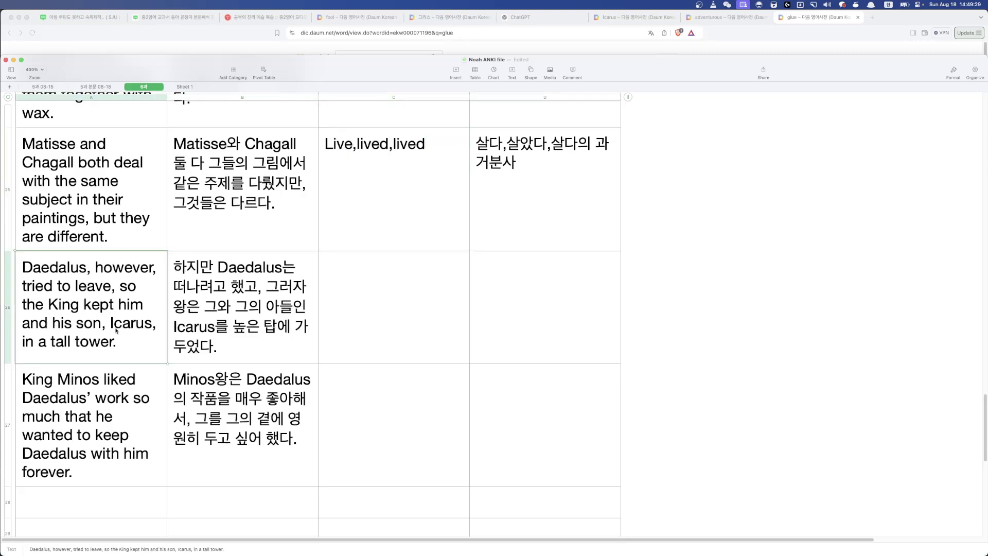
pyautogui.click(129, 401)
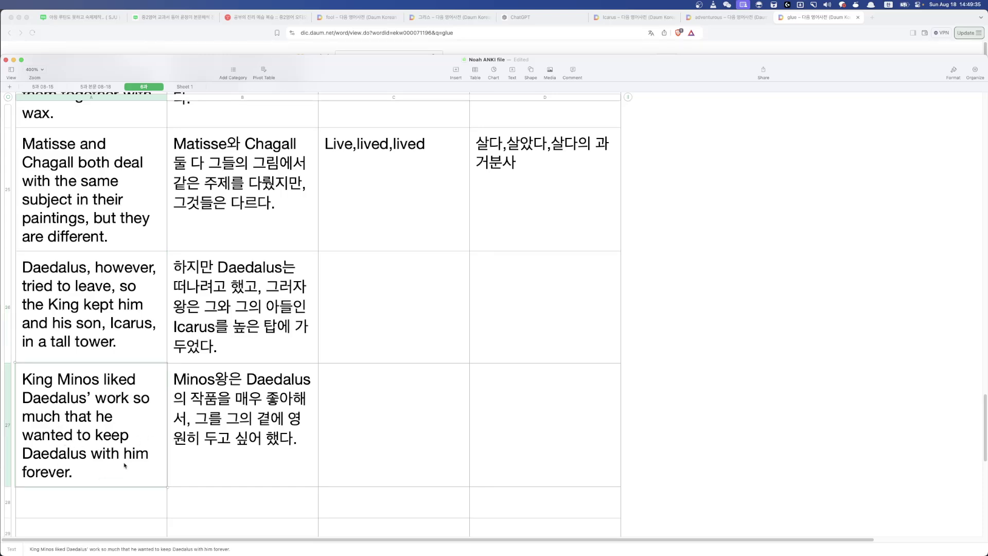
# - Move the whole block of vocabulary and Korean meanings in columns C and D up to start at C1
pyautogui.click(419, 435)
pyautogui.scroll(5, 418, 438)
pyautogui.scroll(15, 418, 439)
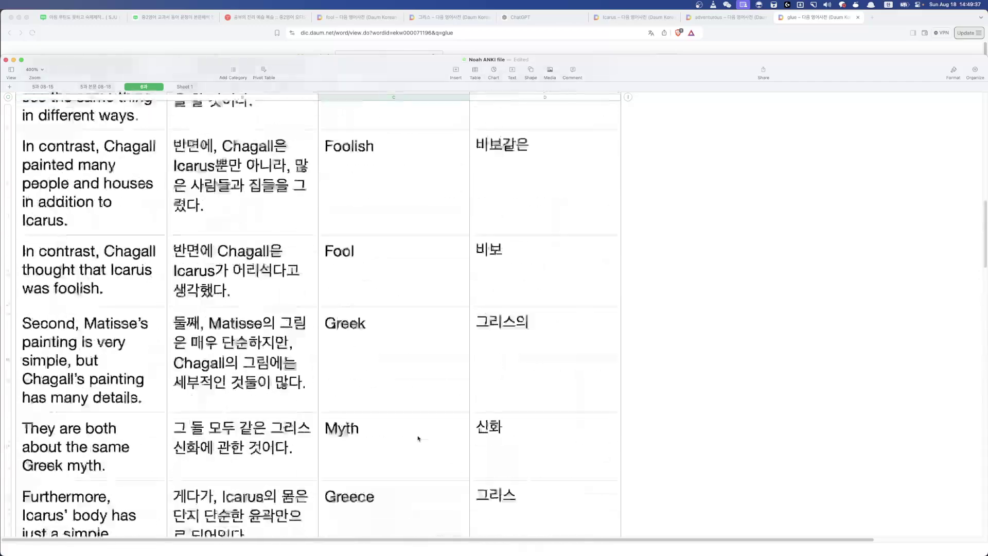
pyautogui.scroll(-3, 419, 438)
pyautogui.scroll(-20, 418, 439)
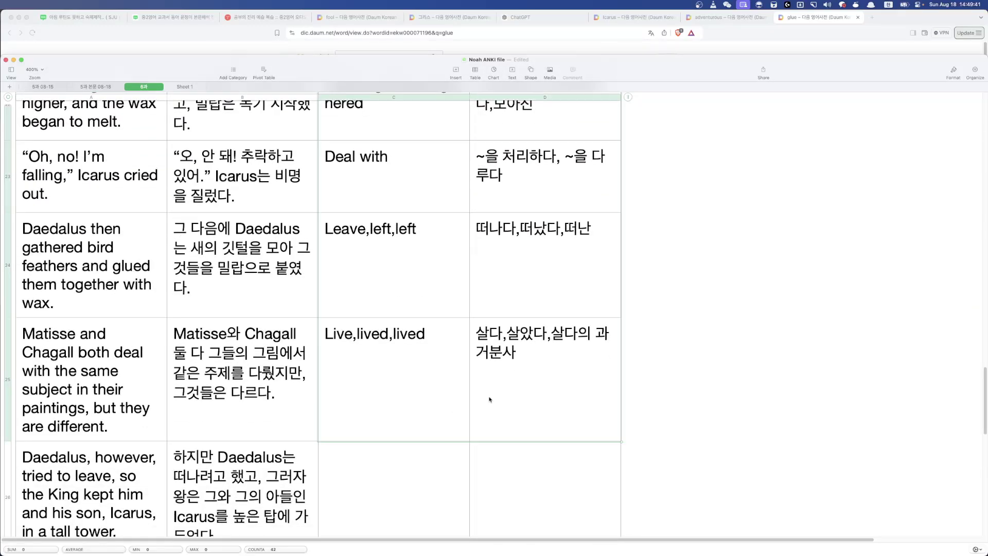
pyautogui.scroll(20, 453, 410)
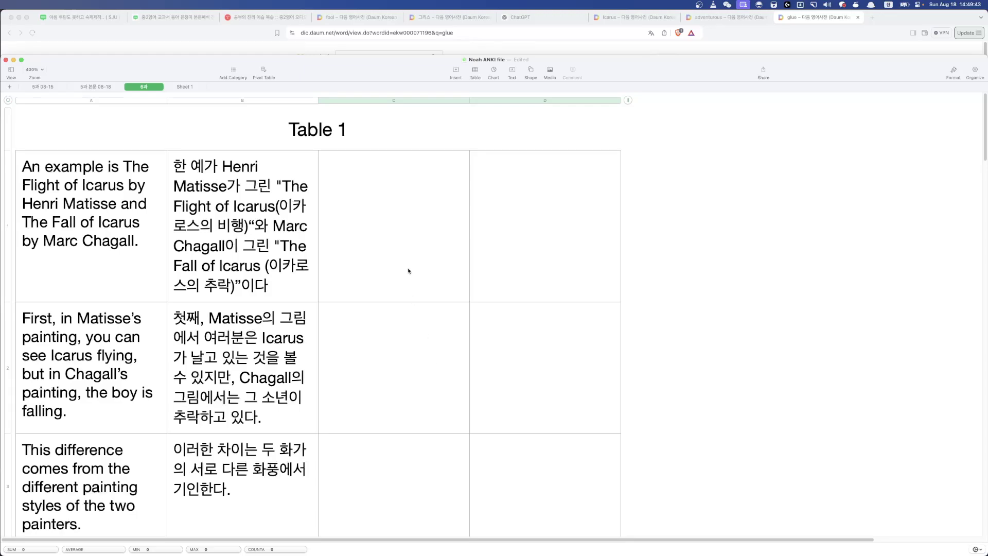
pyautogui.press('super+v')
pyautogui.scroll(-15, 493, 401)
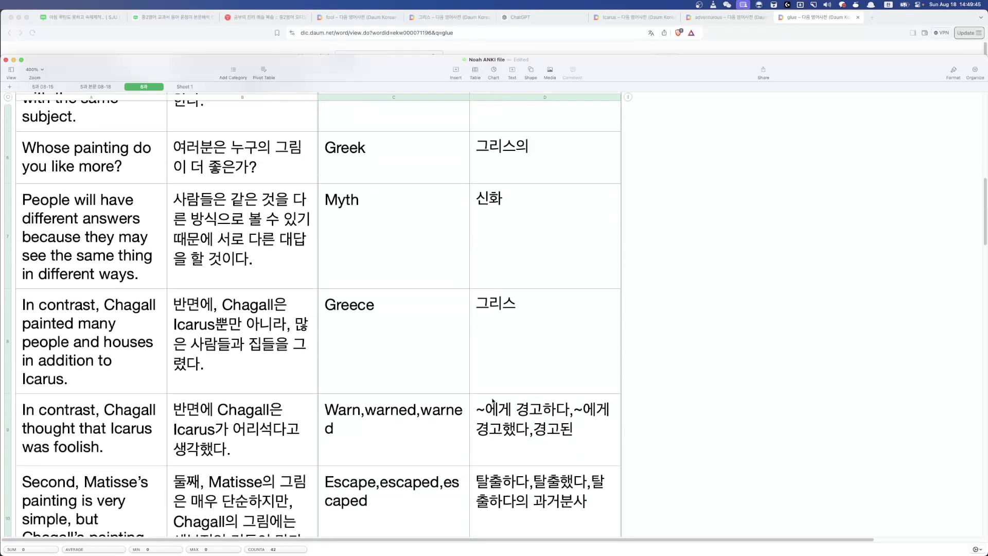
pyautogui.scroll(-10, 493, 401)
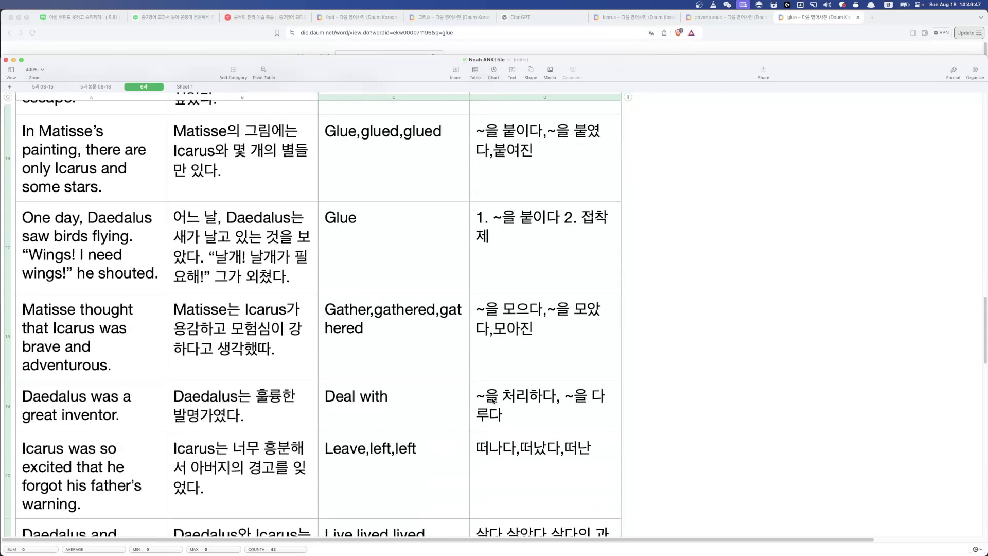
pyautogui.scroll(20, 295, 442)
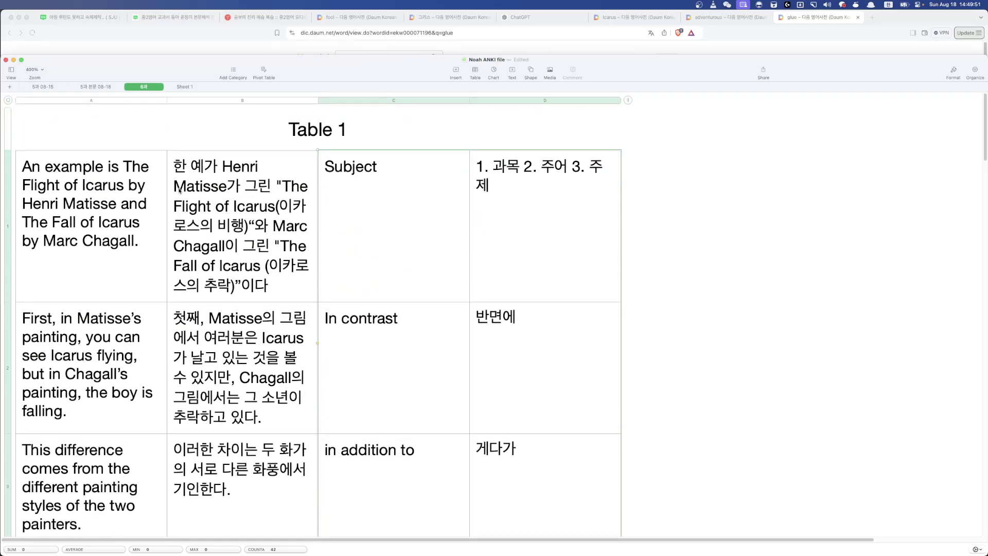
# - Rename the 6과 sheet as “6과 본문 08-18”
pyautogui.doubleClick(151, 88)
pyautogui.write('본')
pyautogui.write('문')
pyautogui.write(' ㅇ')
pyautogui.write('8-18')
pyautogui.press('Return')
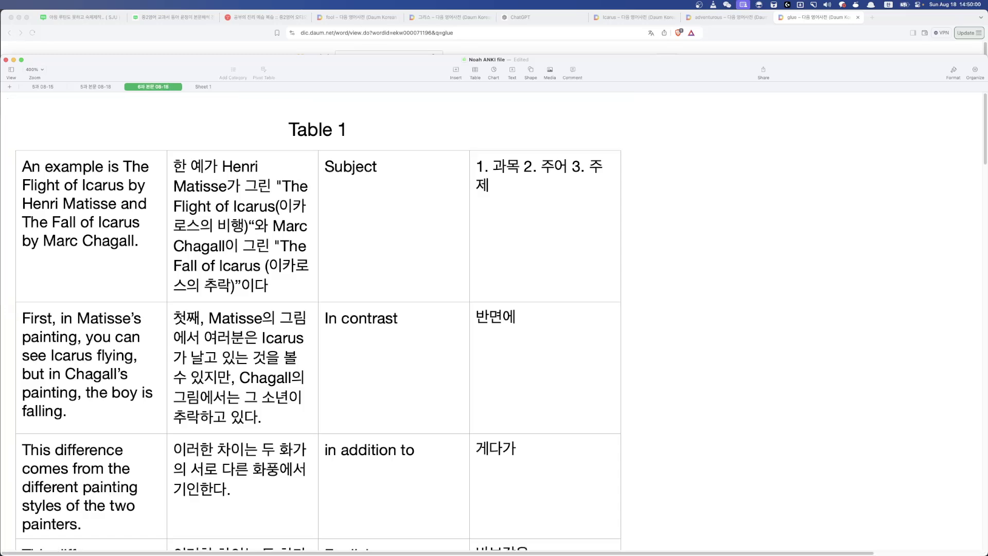
# - Add a new sheet and delete the header row and header column of its table
pyautogui.click(9, 88)
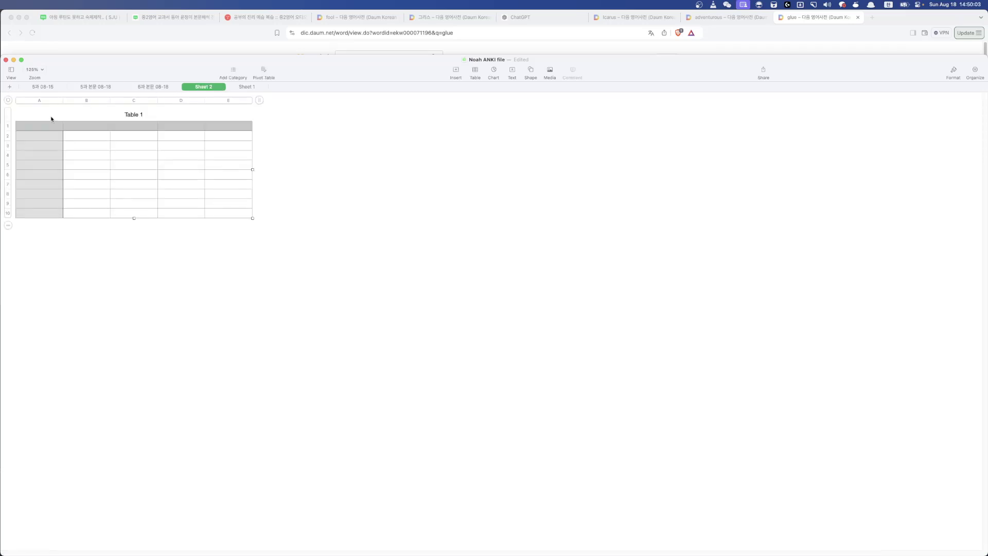
pyautogui.rightClick(7, 127)
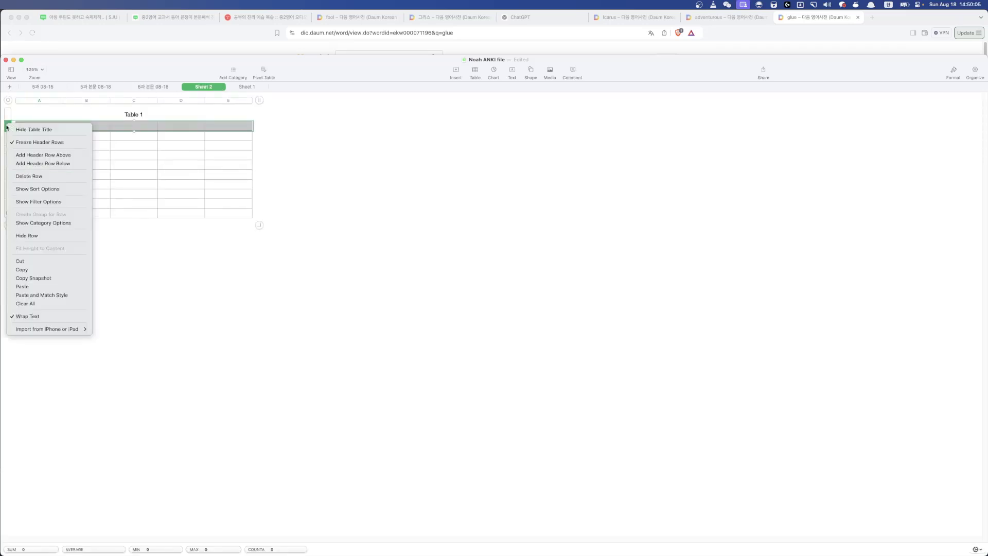
pyautogui.click(29, 176)
pyautogui.rightClick(36, 102)
pyautogui.click(63, 221)
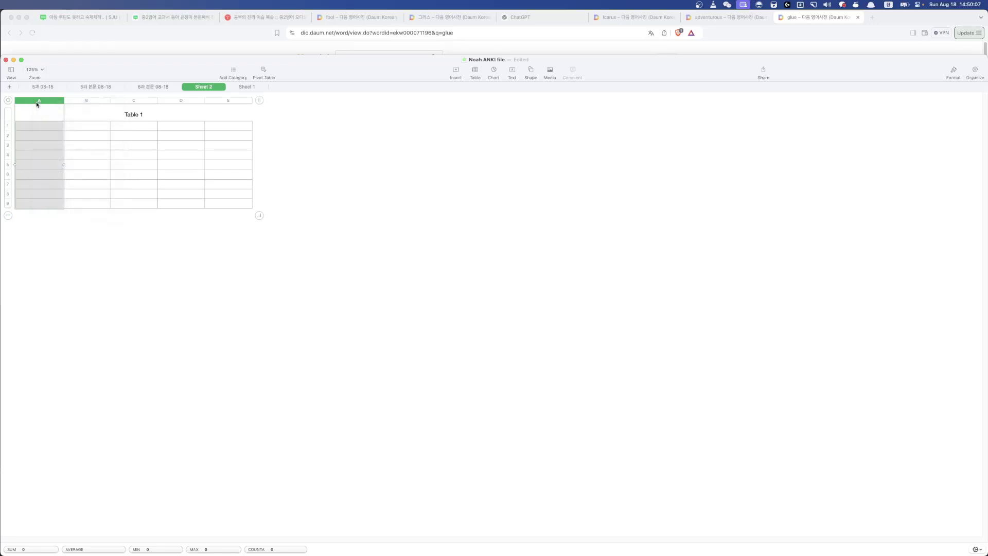
# - Rename the new sheet as “6과 어휘”
pyautogui.doubleClick(208, 87)
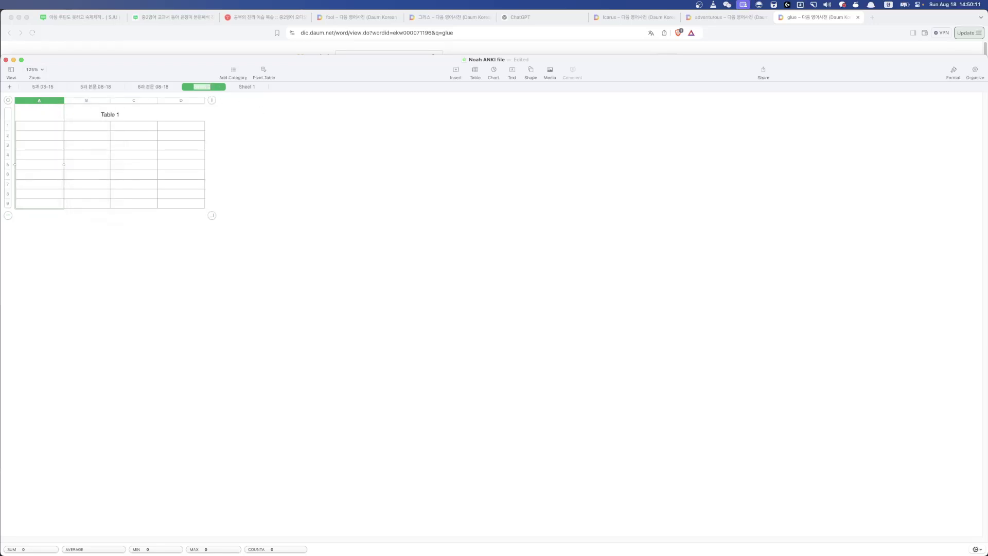
pyautogui.press('BackSpace')
pyautogui.write('6과 어휘')
pyautogui.press('Return')
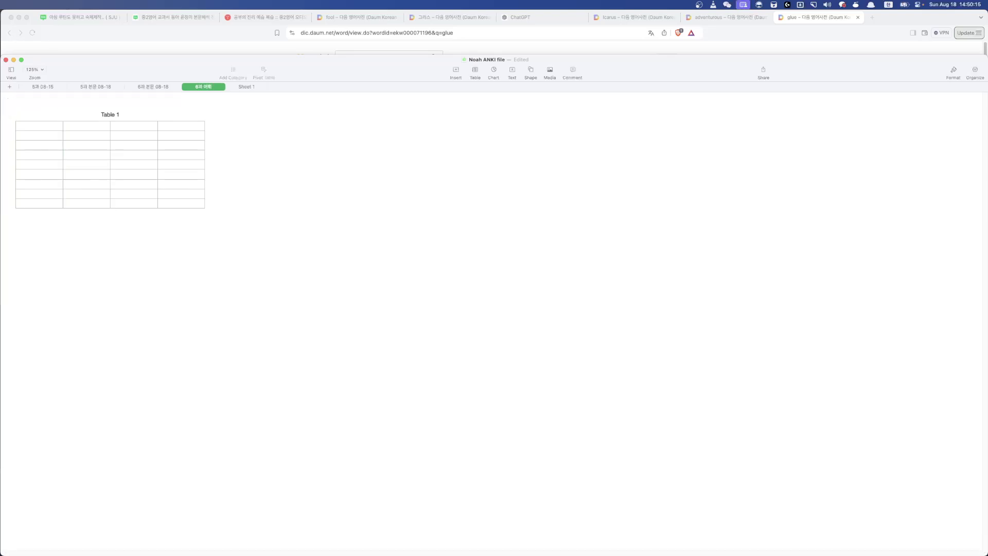
# - Move the vocabulary and meanings from columns C and D of 6과 본문 08-18 to the 6과 어휘 sheet, starting at A1
pyautogui.click(149, 128)
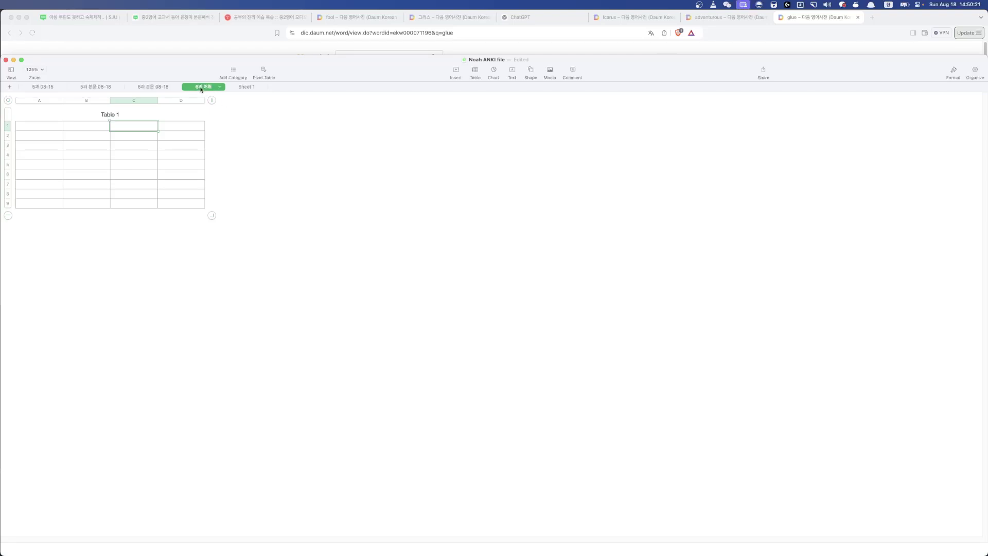
pyautogui.click(152, 86)
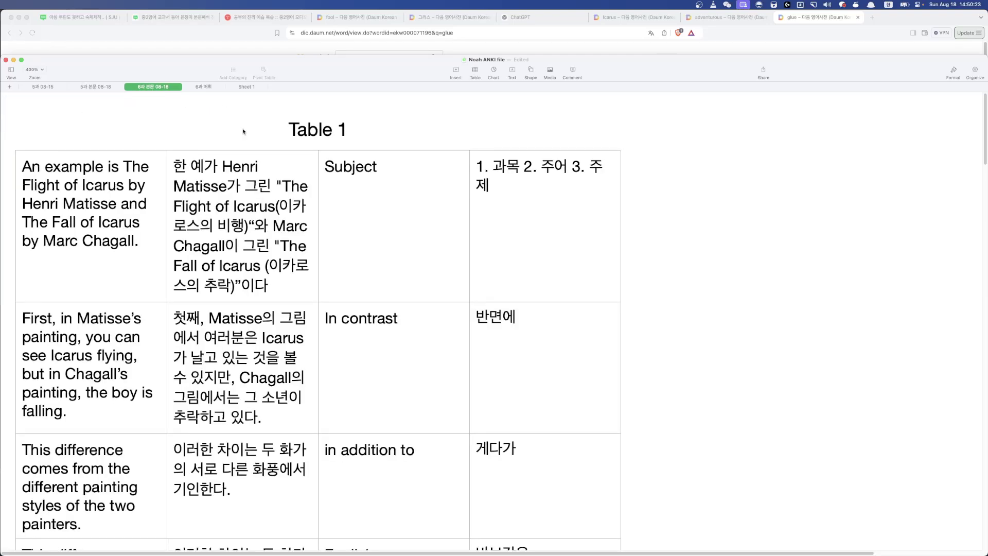
pyautogui.click(413, 218)
pyautogui.click(409, 100)
pyautogui.keyDown('shift'); pyautogui.click(471, 101); pyautogui.keyUp('shift')
pyautogui.press('Delete')
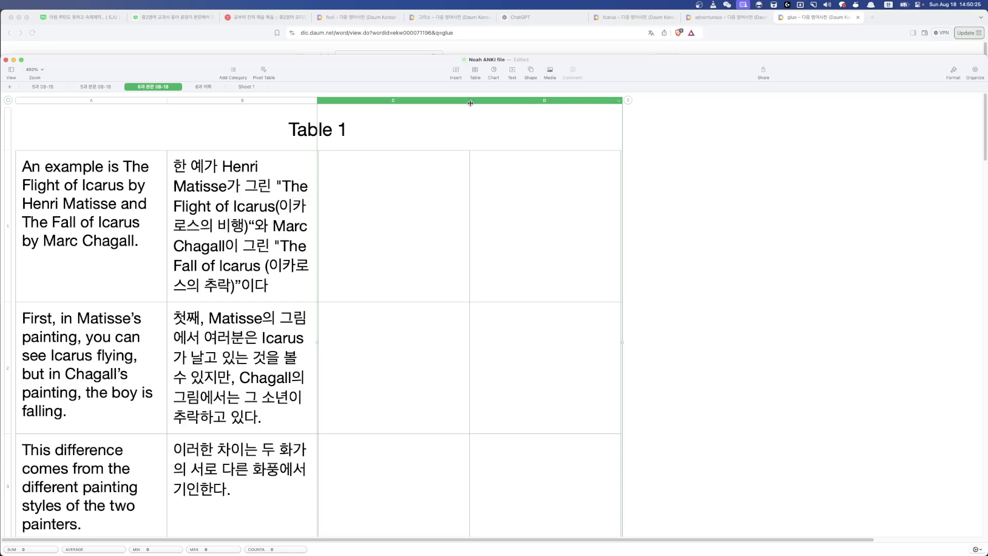
pyautogui.click(199, 87)
pyautogui.click(39, 125)
pyautogui.write('Subject\t1. 과목 2. 주어 3. 주제 In contrast\t반면에 in addition to\t게다가 Foolish\t바보같은 Fool\t바보 Greek\t그리스의 Myth\t신화 Greece\t그리스 Warn,warned,warned\t~에게 경고하다,~에게 경고했다,경고된 Escape,escaped,escaped\t탈출하다,탈출했다,탈출하다의 과거분사 adventurous\t모험을 좋아하는 invent,invented,invented\t~을 발명하다,~을 발명했다,발명된 invention\t발명품 inventor\t발명가 warning\t경고 Glue,glued,glued\t~을 붙이다,~을 붙였다,붙여진 Glue\t1. ~을 붙이다 2. 접착제 Gather,gathered,gathered\t~을 모으다,~을 모았다,모아진 Deal with\t~을 처리하다, ~을 다루다 Leave,left,left\t떠나다,떠났다,떠난 Live,lived,lived\t살다,살았다,살다의 과거분사')
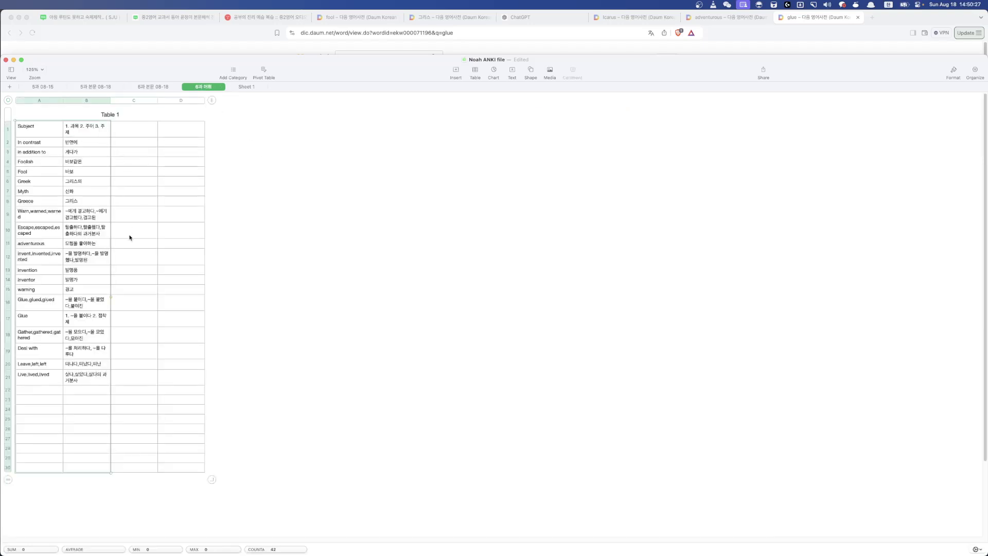
# - Delete the leftover Sheet 1 from the file
pyautogui.click(153, 87)
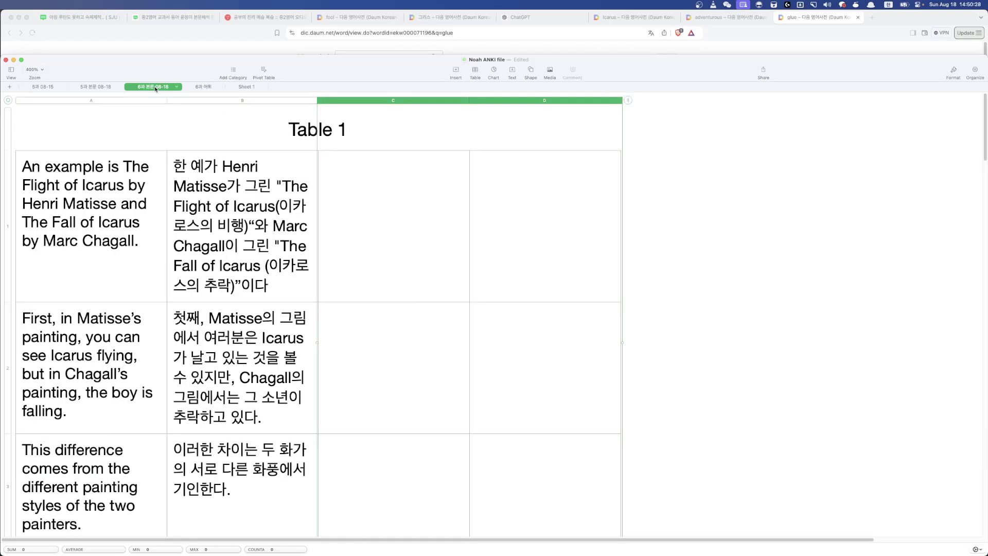
pyautogui.click(246, 87)
pyautogui.click(248, 91)
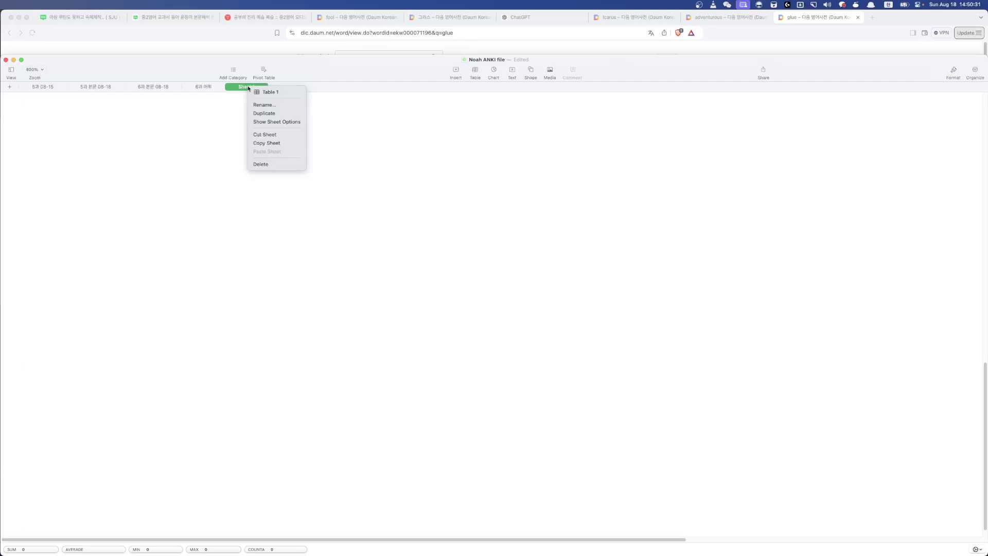
pyautogui.click(263, 165)
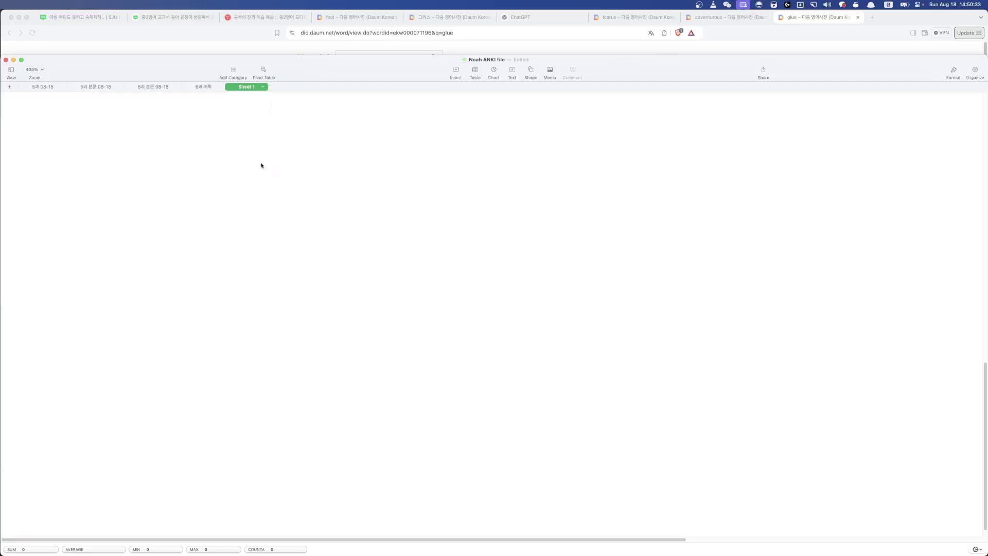
# - Review the 5과 sheets, the 6과 본문 08-18 sentences and the 6과 어휘 vocabulary
pyautogui.click(167, 88)
pyautogui.click(200, 88)
pyautogui.click(159, 87)
pyautogui.click(89, 88)
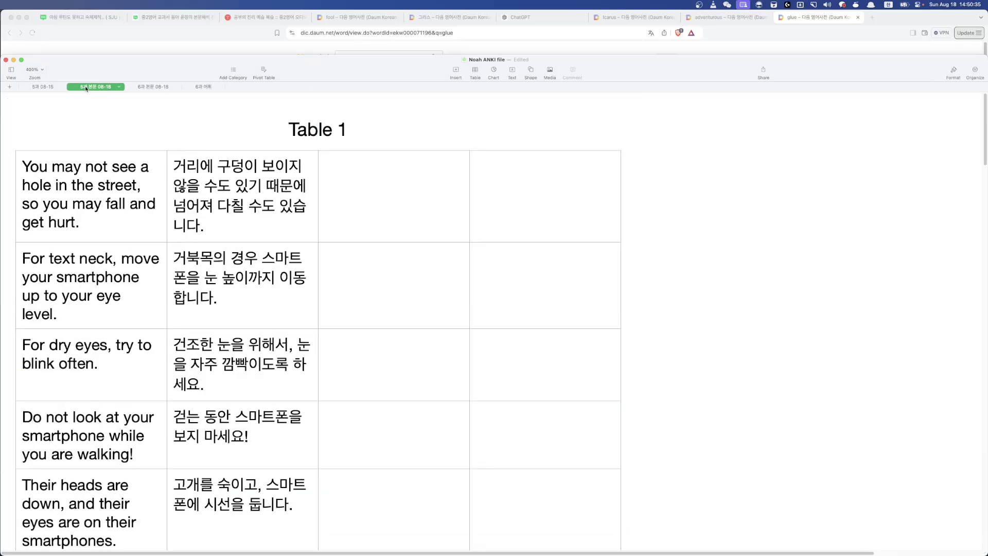
pyautogui.click(60, 87)
pyautogui.click(154, 83)
pyautogui.click(155, 88)
pyautogui.click(205, 89)
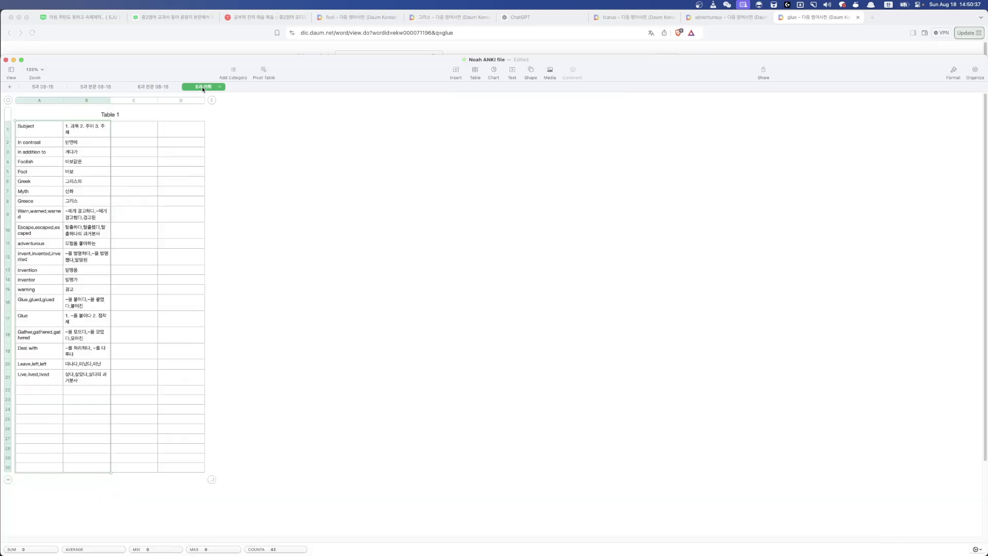
pyautogui.click(160, 88)
pyautogui.click(200, 88)
pyautogui.click(156, 88)
pyautogui.click(193, 88)
pyautogui.click(159, 88)
pyautogui.click(282, 280)
pyautogui.click(125, 252)
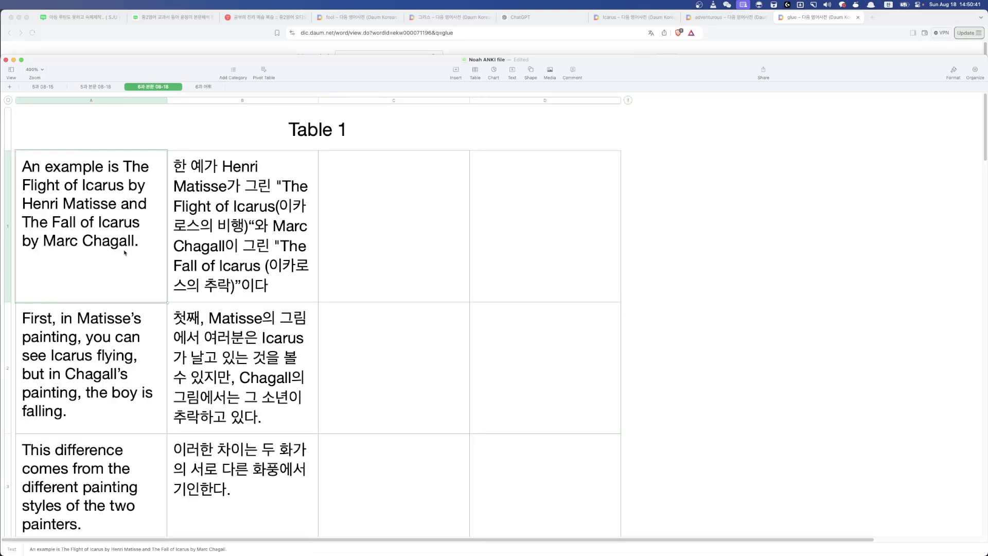
pyautogui.scroll(-15, 192, 406)
pyautogui.scroll(15, 191, 410)
# - Switch to Anki 2, dismiss the processing message and preview the “Living without smartphones is difficult for many of us these days.” card
pyautogui.press('super+space')
pyautogui.write('anki')
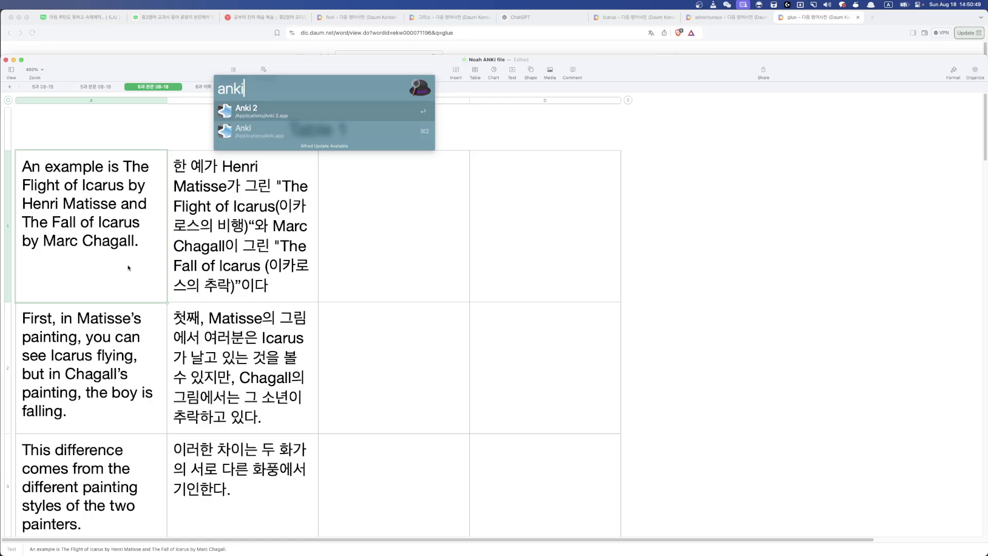
pyautogui.press('Return')
pyautogui.click(290, 195)
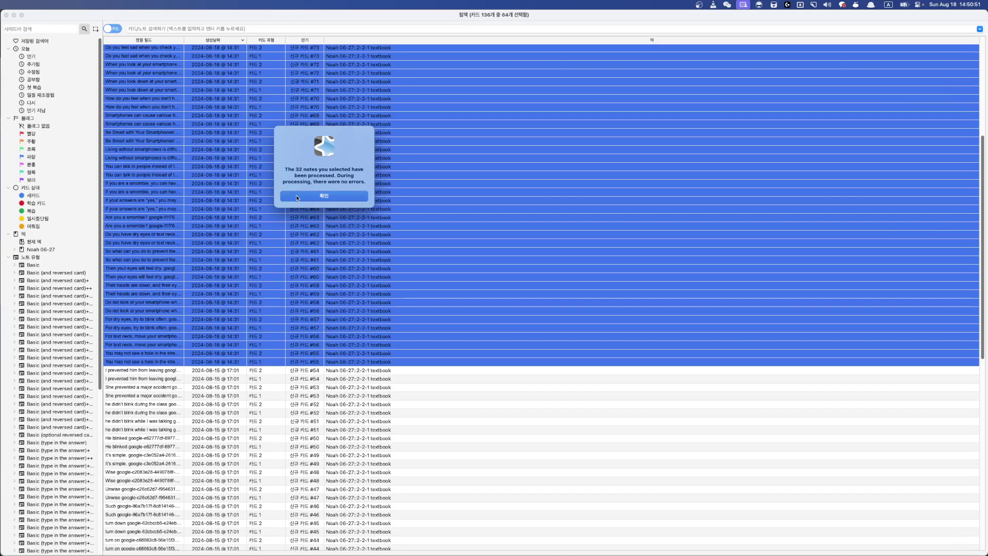
pyautogui.click(173, 157)
pyautogui.press('super+shift+p')
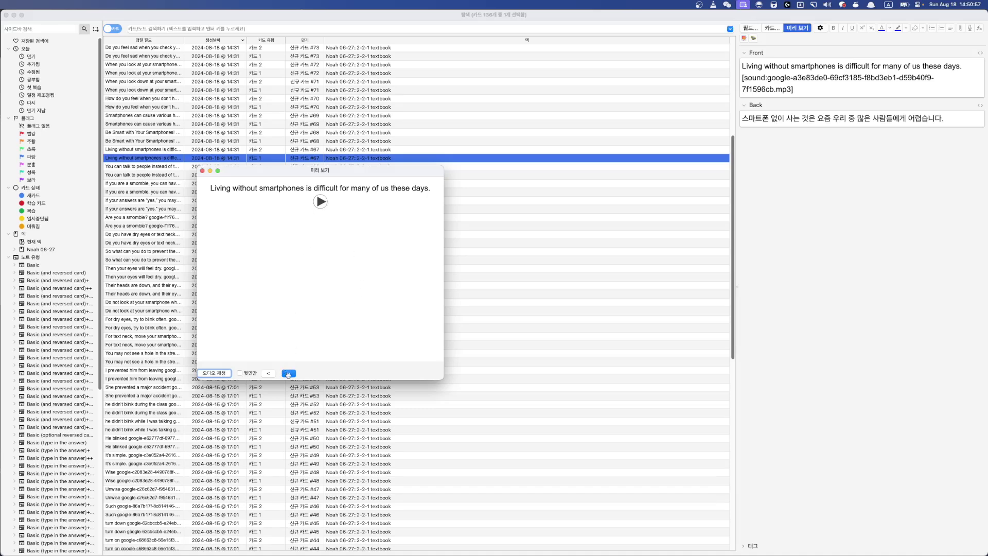
pyautogui.click(288, 373)
pyautogui.press('Escape')
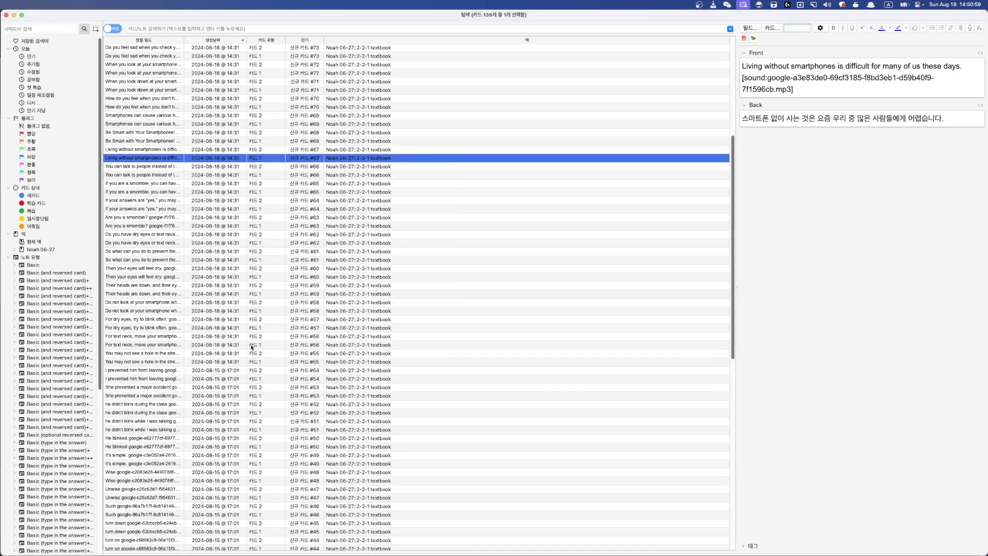
# - View the cards “Are you a smombie?” and “Do not look at your smartphone while you are walking!” in the card browser
pyautogui.click(254, 225)
pyautogui.press('super+space')
pyautogui.write('ank')
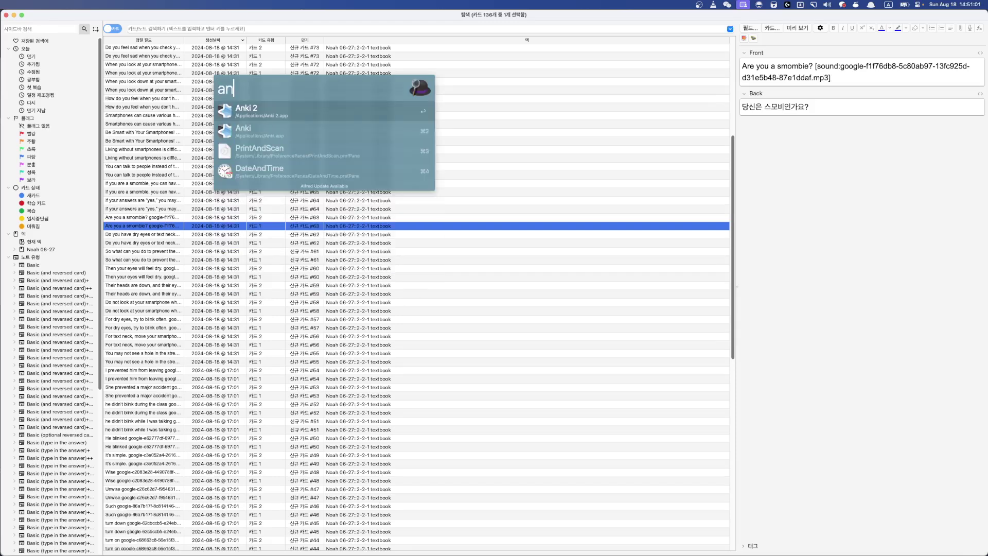
pyautogui.press('Return')
pyautogui.press('super+space')
pyautogui.write('kak')
pyautogui.press('Return')
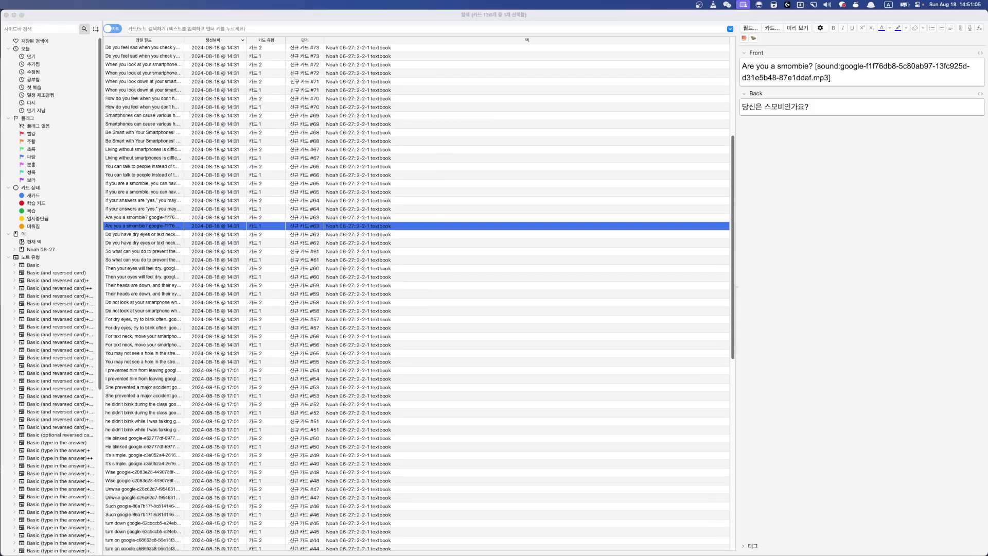
pyautogui.click(348, 302)
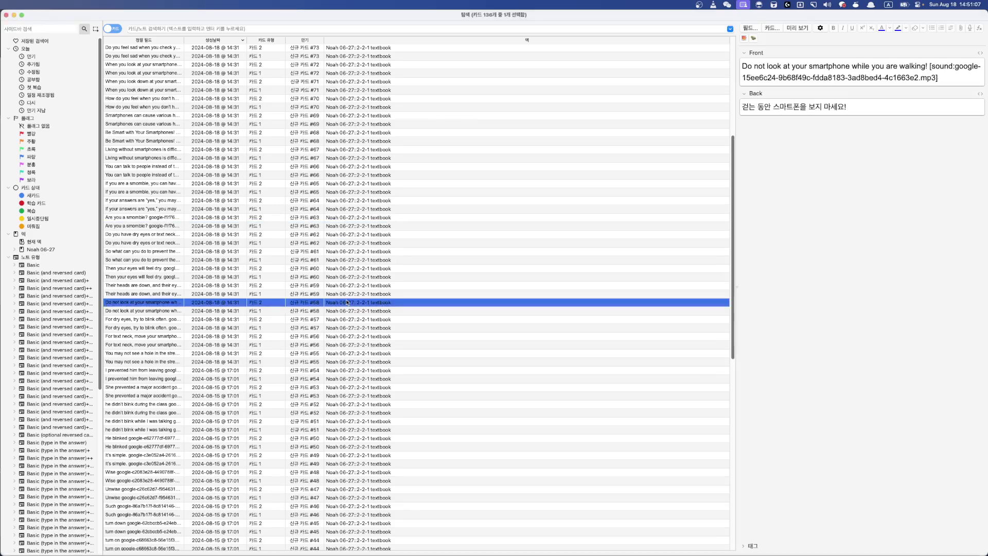
# - Leave the card browser and add a profile named with the student's first name followed by 08-17
pyautogui.press('super+w')
pyautogui.press('super+shift+p')
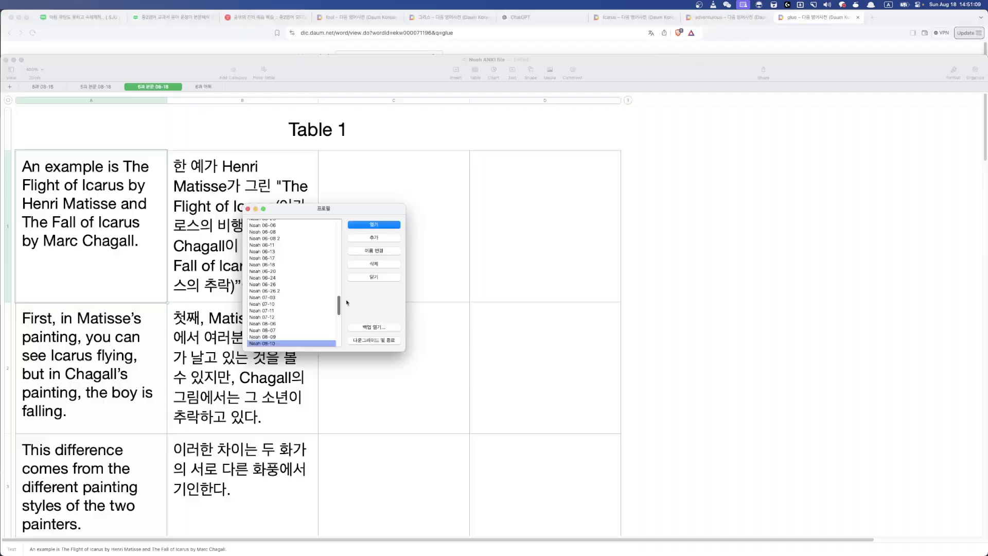
pyautogui.click(372, 239)
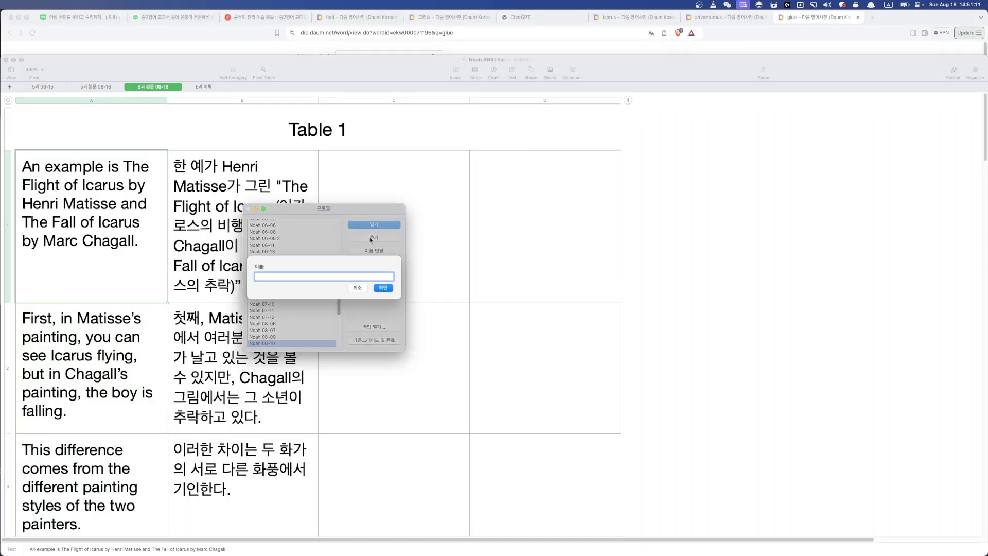
pyautogui.write('Noah 08-17')
pyautogui.press('Return')
# - Open the new 08-17 profile and import the student's deck package into it
pyautogui.doubleClick(267, 343)
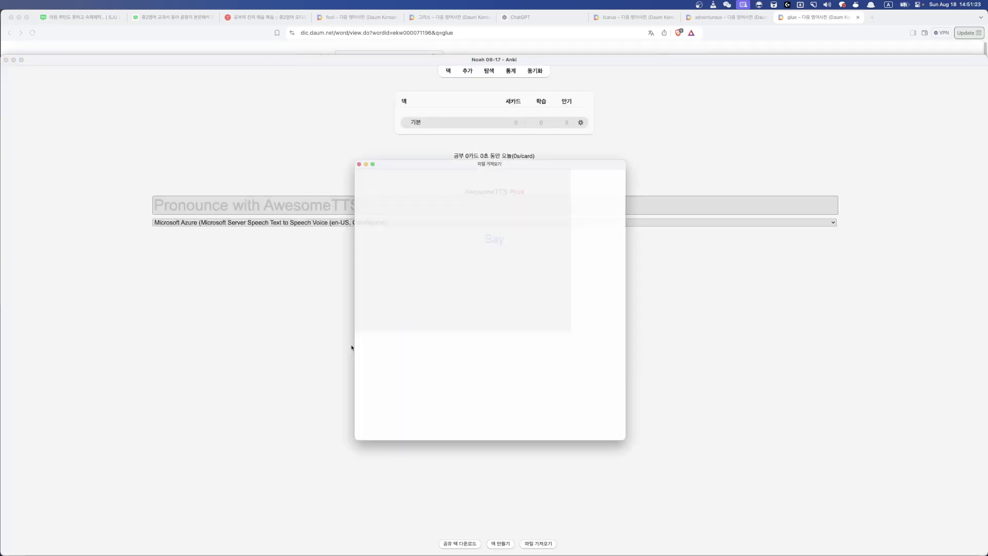
pyautogui.click(621, 158)
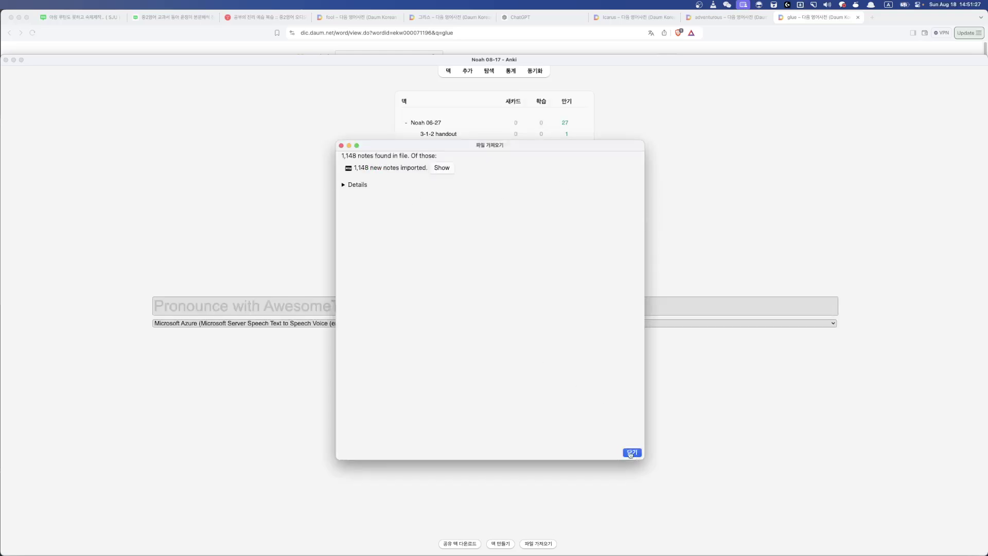
pyautogui.click(631, 453)
# - Open the statistics of the imported 06-27 parent deck and examine its review, card count and calendar charts
pyautogui.click(426, 122)
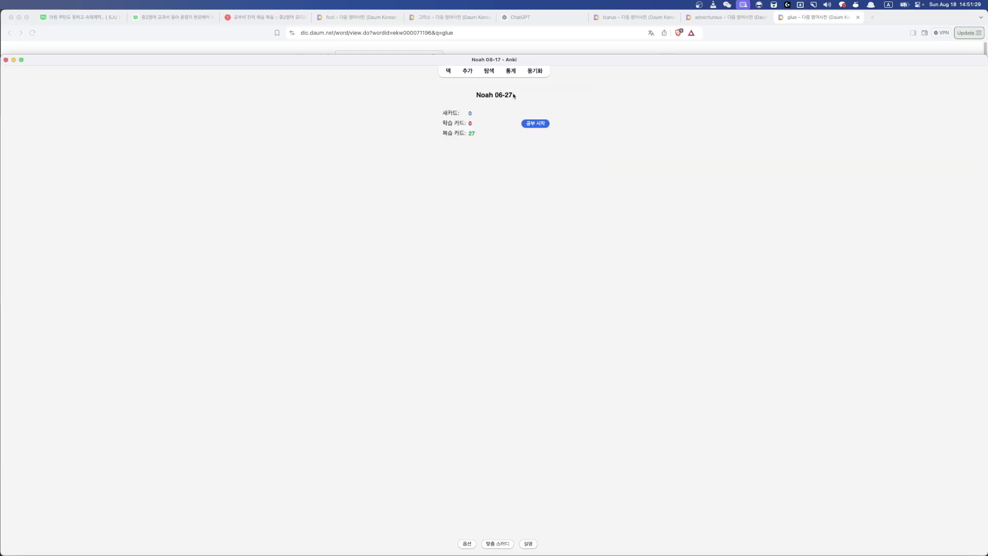
pyautogui.click(511, 71)
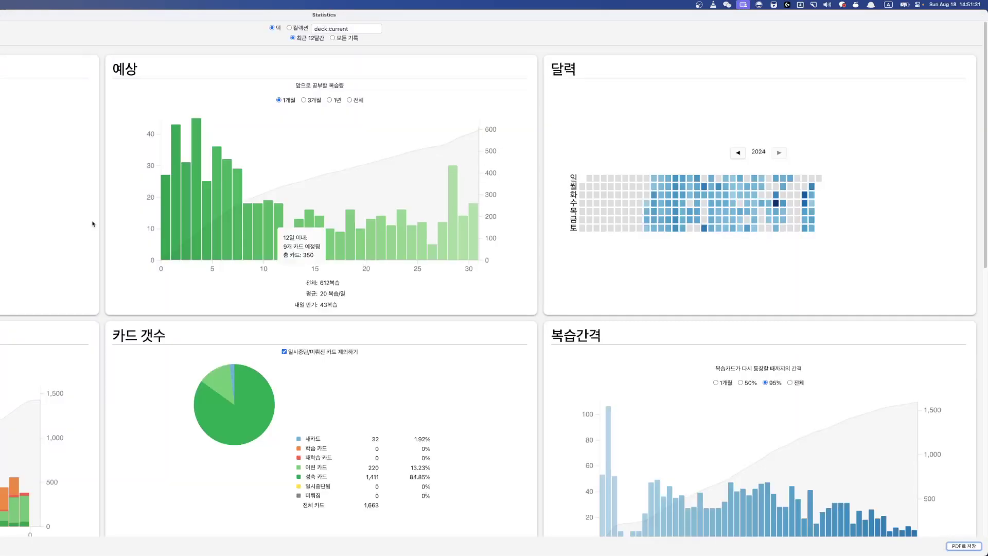
pyautogui.moveTo(0, 247)
pyautogui.mouseDown()
pyautogui.moveTo(44, 247)
pyautogui.moveTo(2, 246)
pyautogui.mouseUp()
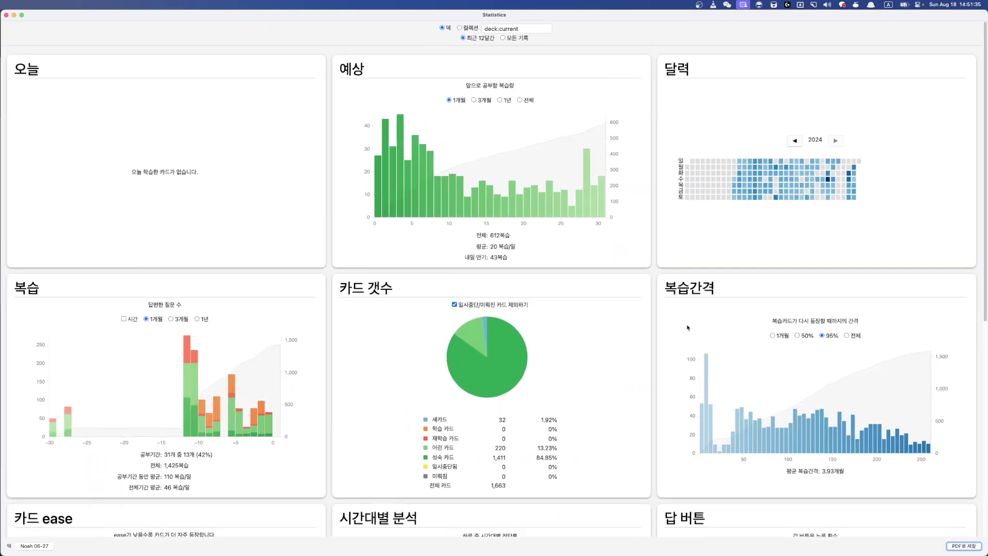
pyautogui.scroll(-3, 375, 393)
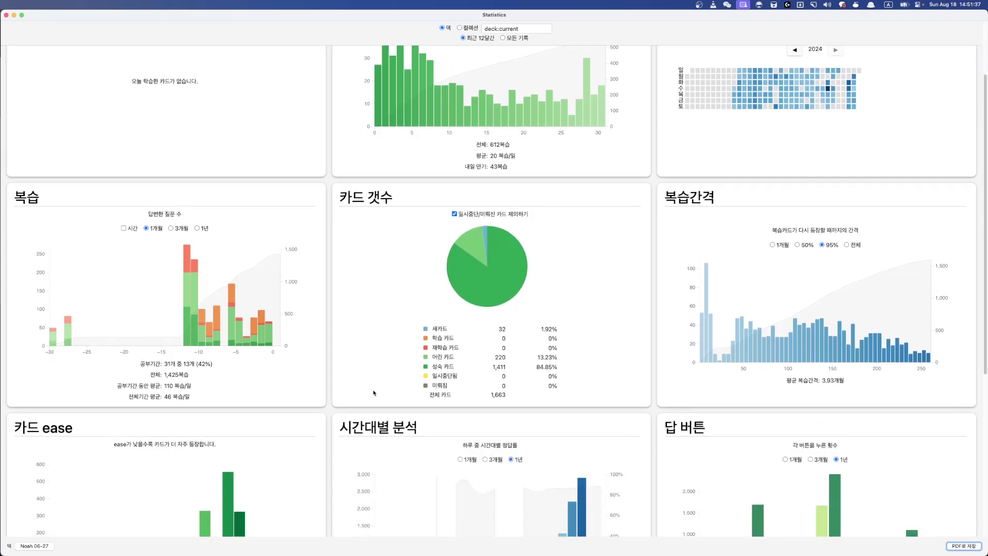
pyautogui.moveTo(268, 338)
pyautogui.moveTo(857, 104)
pyautogui.scroll(-4, 661, 329)
pyautogui.scroll(-1, 653, 345)
pyautogui.scroll(8, 646, 347)
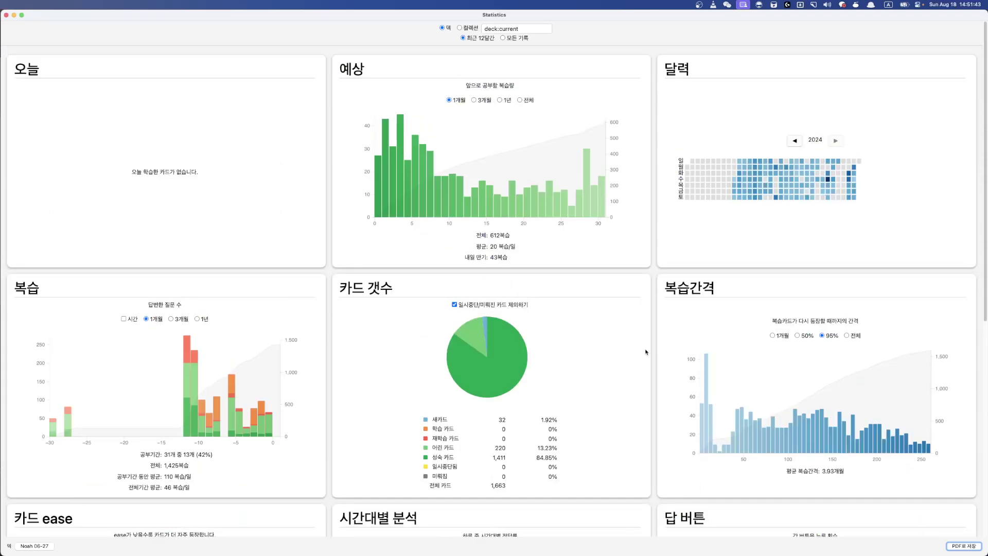
# - Open the previous day's reviewed cards from the statistics calendar and enlarge the card browser to examine them
pyautogui.click(856, 199)
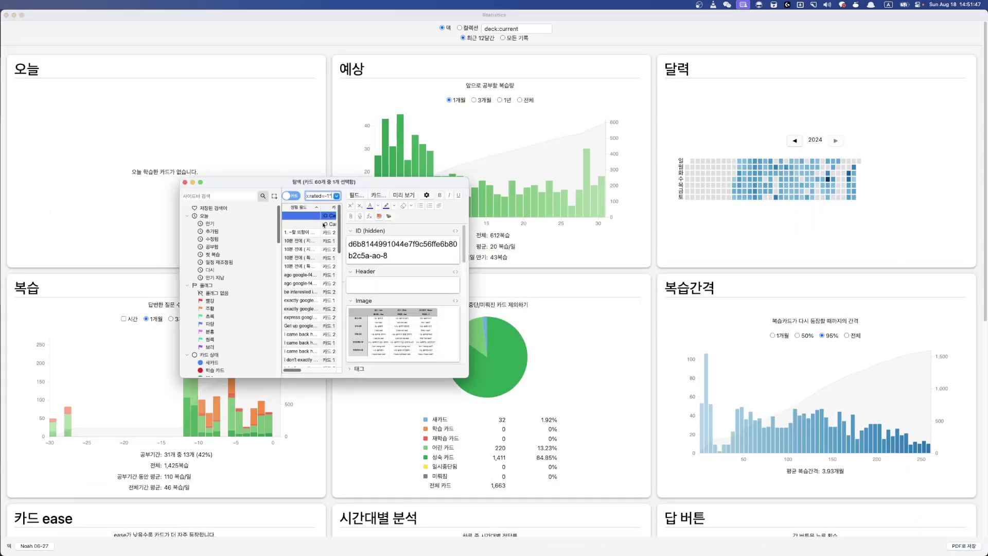
pyautogui.doubleClick(347, 182)
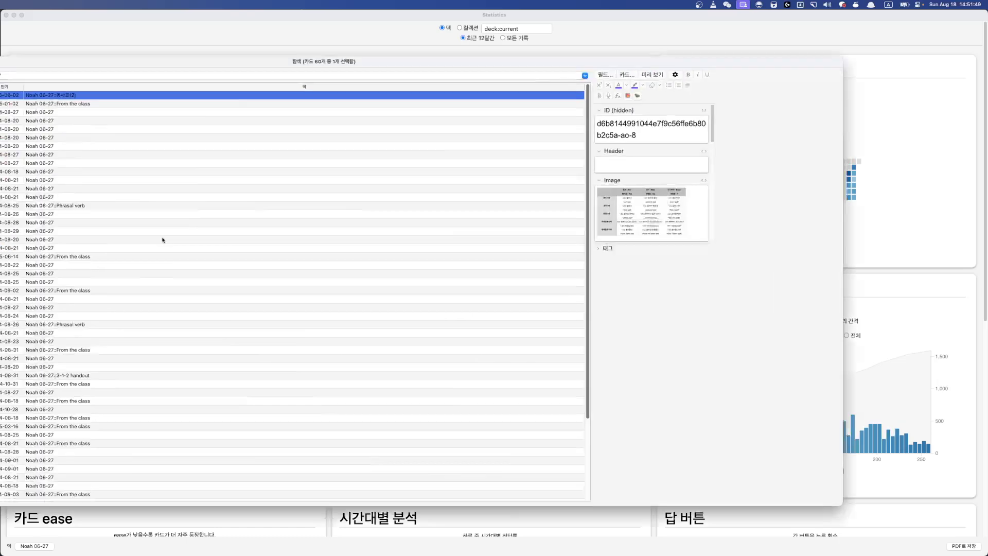
pyautogui.moveTo(47, 290); pyautogui.dragTo(1, 289)
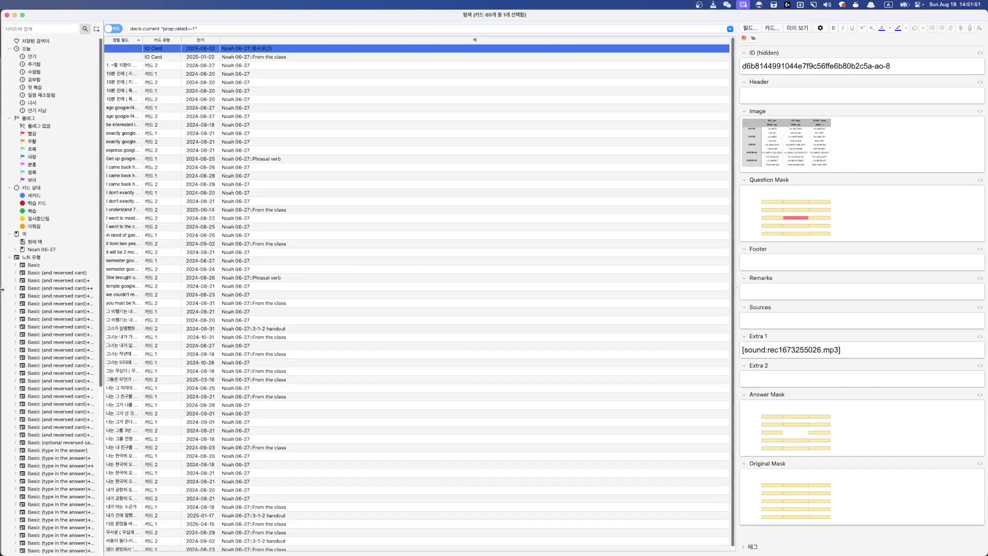
pyautogui.scroll(-1, 503, 184)
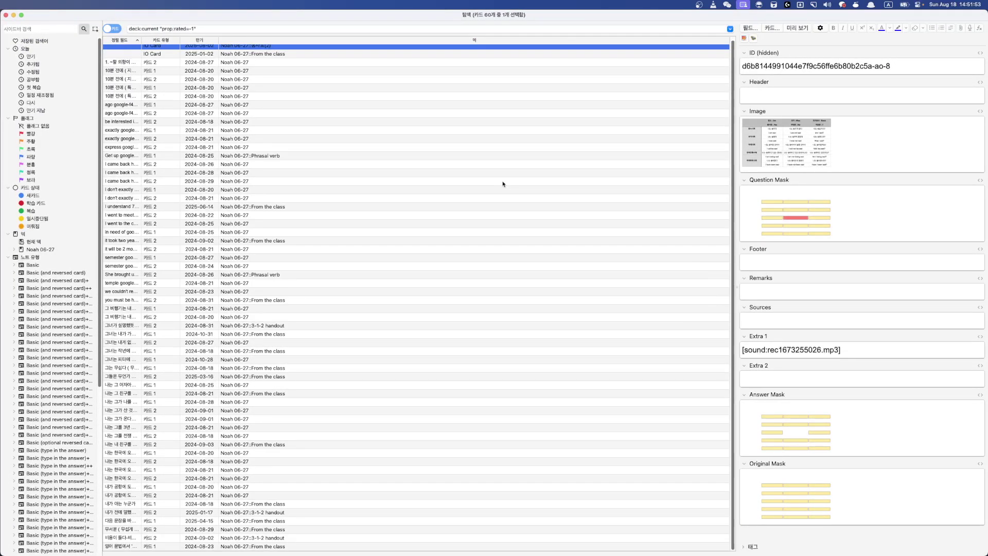
pyautogui.scroll(1, 454, 153)
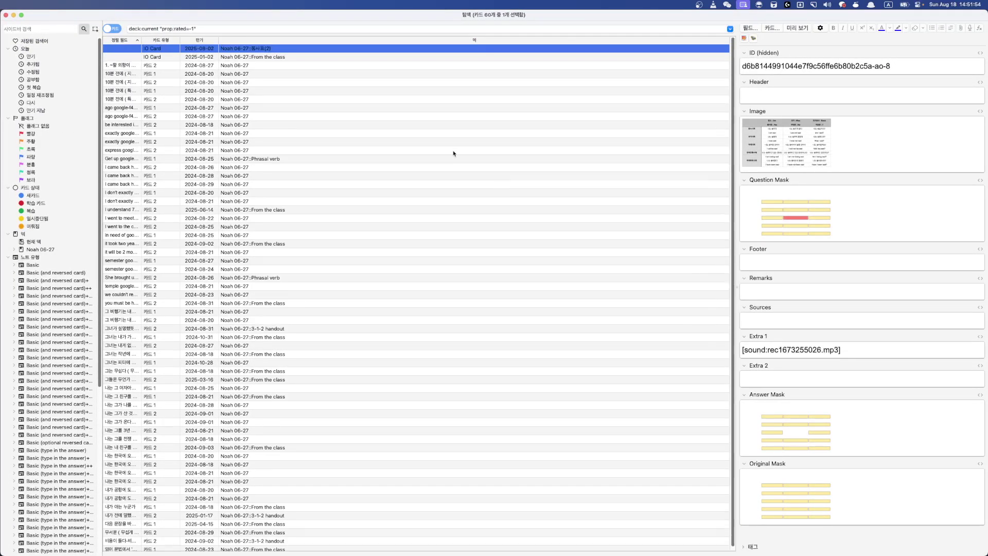
# - Add the 생성날짜 column to the card list and sort the cards by it, newest first
pyautogui.rightClick(240, 41)
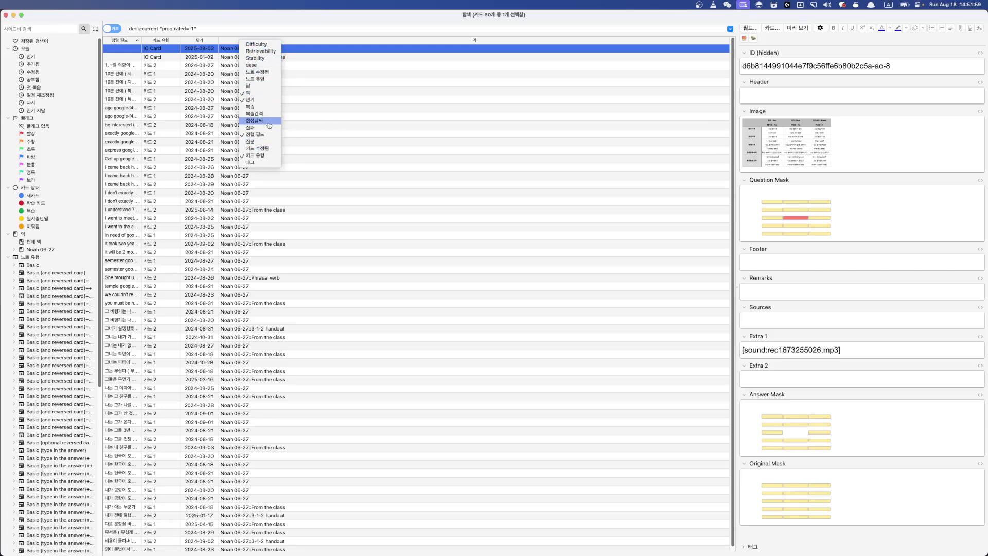
pyautogui.click(268, 122)
pyautogui.click(711, 40)
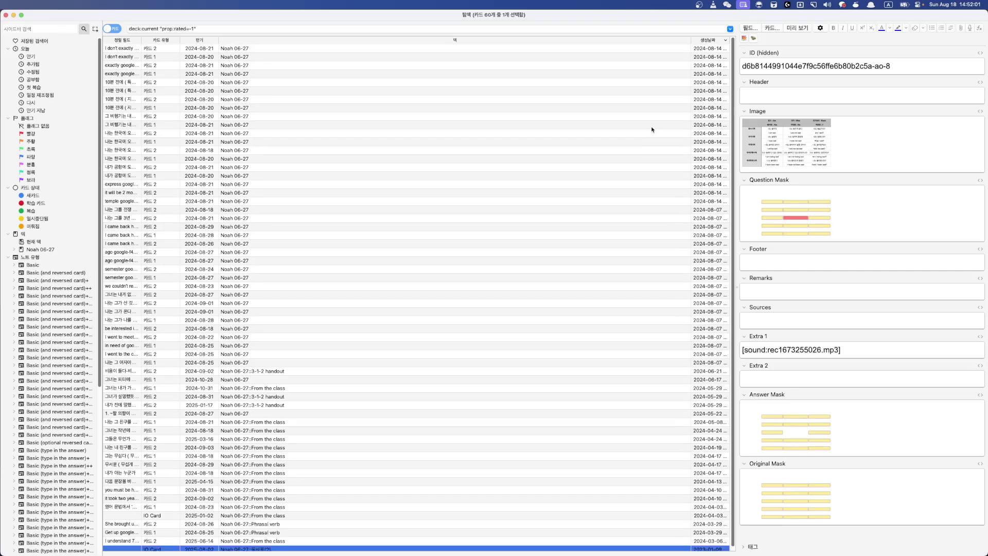
# - Look through the most recently created cards from “I don't exactly know” onward, and close the card browser
pyautogui.click(241, 49)
pyautogui.press('Down')
pyautogui.press('Down')
pyautogui.press('Down')
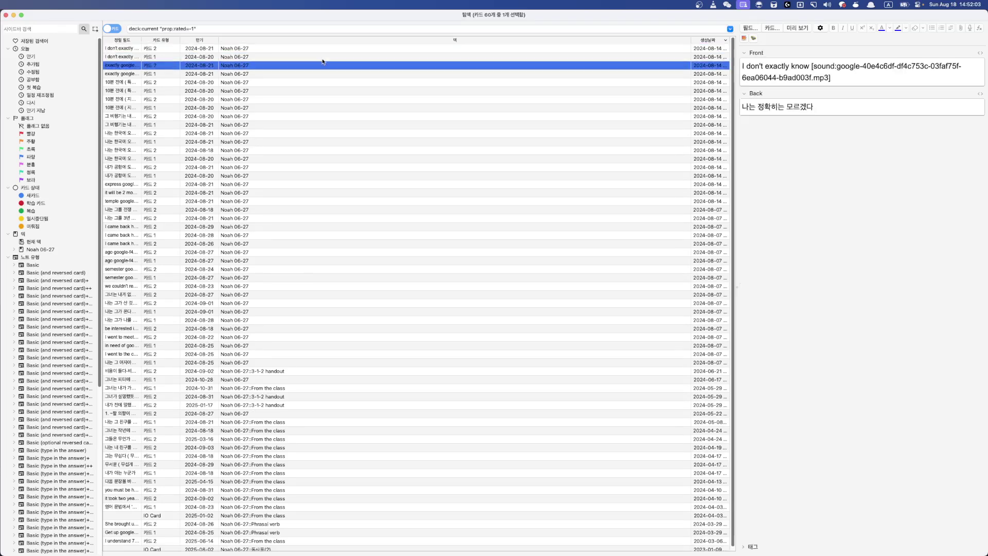
pyautogui.press('Down')
pyautogui.press('Down')
pyautogui.press('Down')
pyautogui.press('Down')
pyautogui.press('Down')
pyautogui.press('Down')
pyautogui.press('Down')
pyautogui.press('Down')
pyautogui.press('Down')
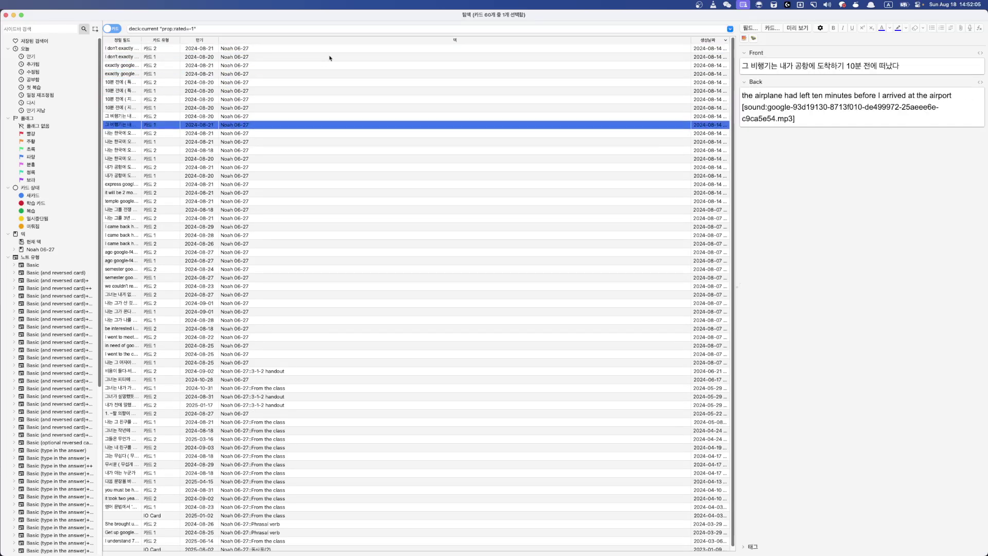
pyautogui.press('Down')
pyautogui.press('Down')
pyautogui.press('Down')
pyautogui.press('Down')
pyautogui.press('Down')
pyautogui.press('Down')
pyautogui.press('Down')
pyautogui.press('Down')
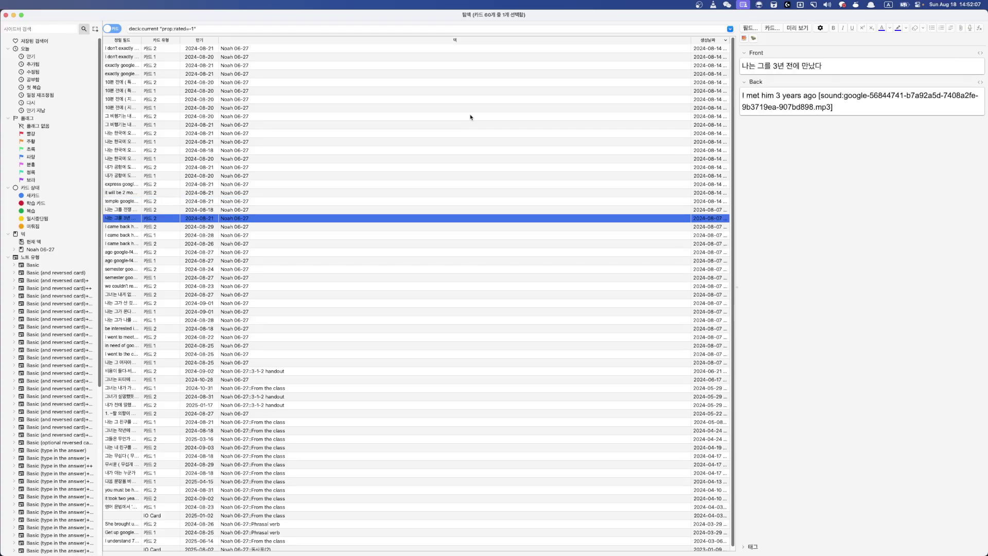
pyautogui.press('Escape')
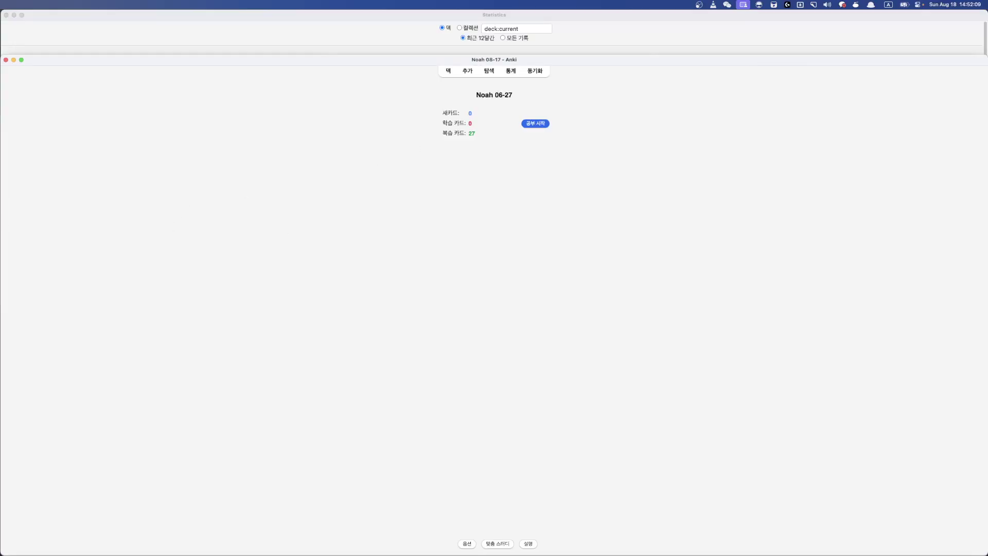
# - Return to the deck list and import the student's 08-15 .apkg package with learning progress and deck presets
pyautogui.click(447, 71)
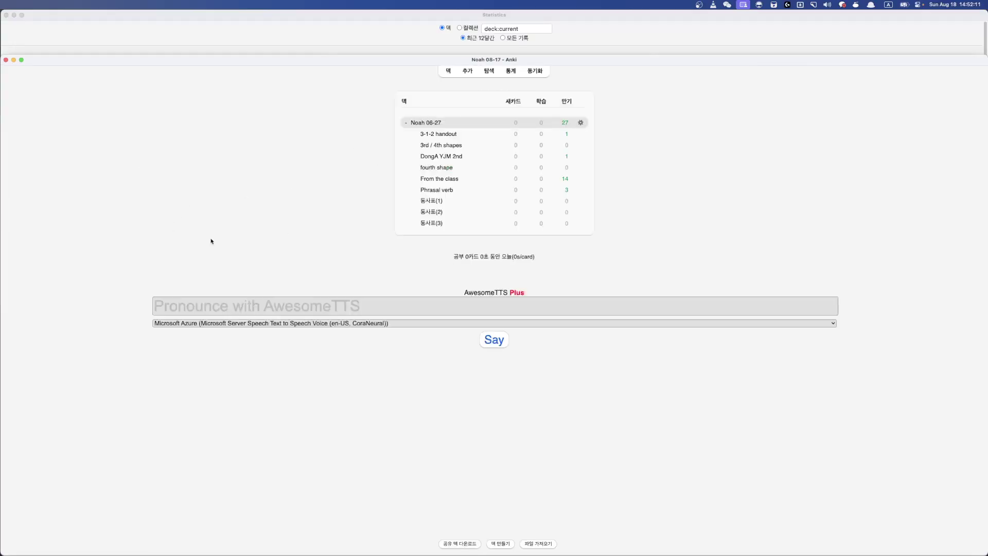
pyautogui.press('super+Tab')
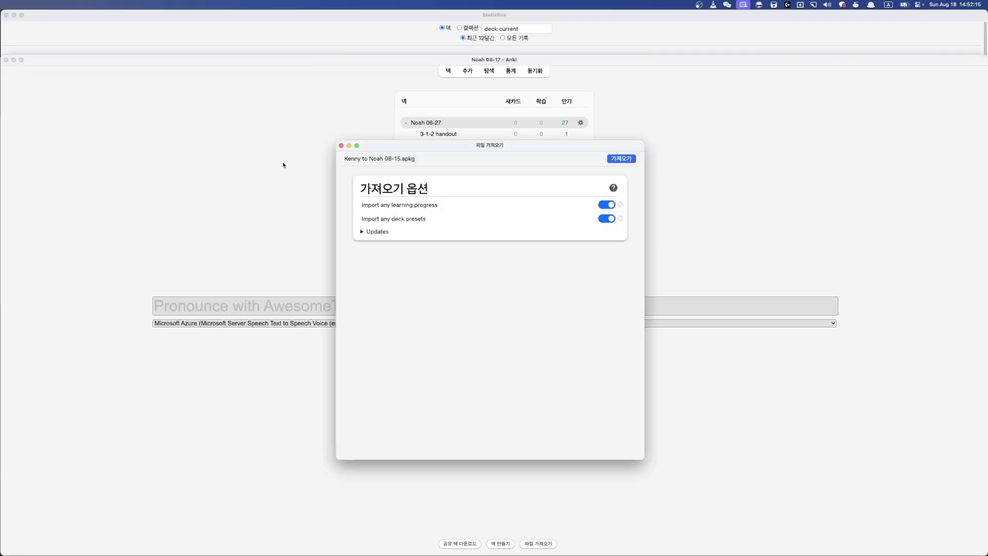
pyautogui.click(621, 158)
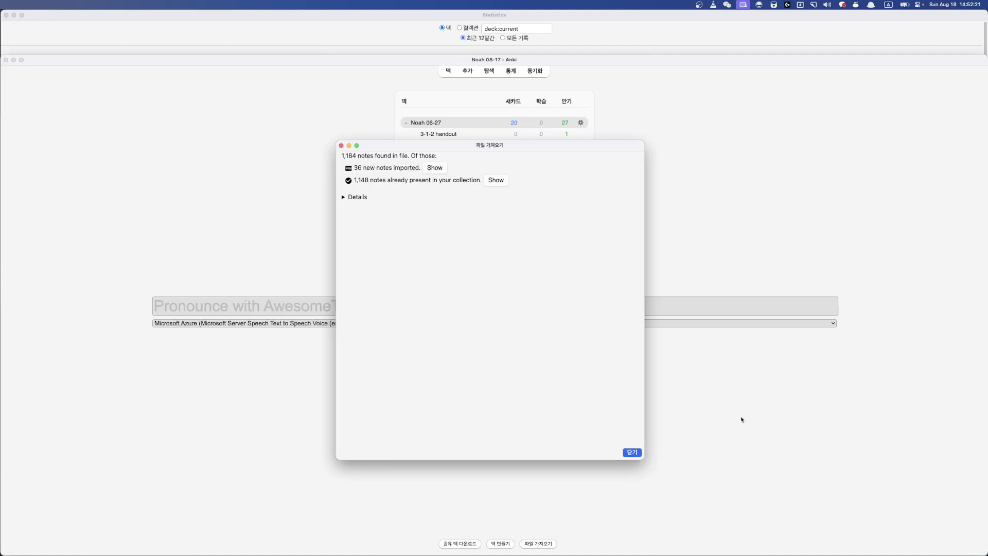
pyautogui.press('super+Tab')
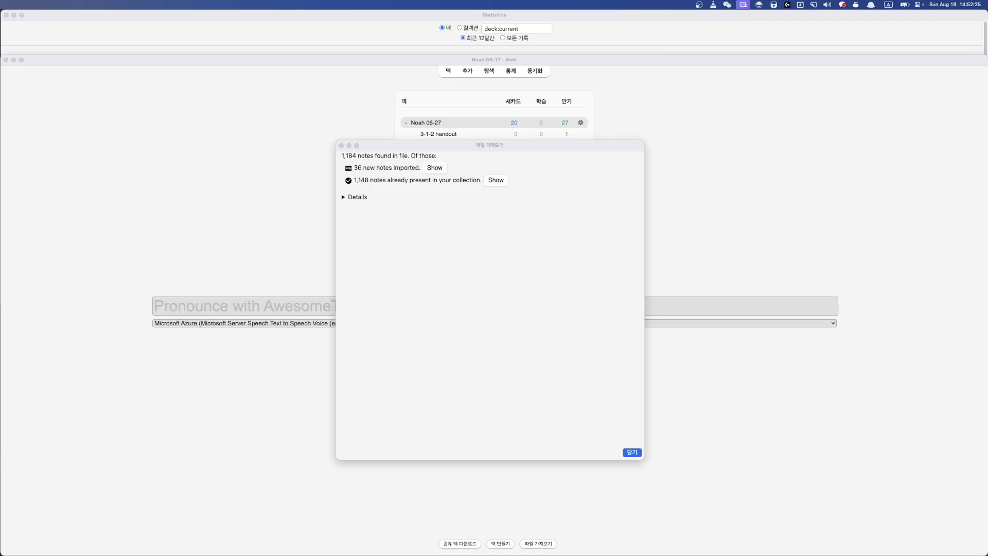
pyautogui.hotkey('ctrl', 'space')
pyautogui.click(633, 453)
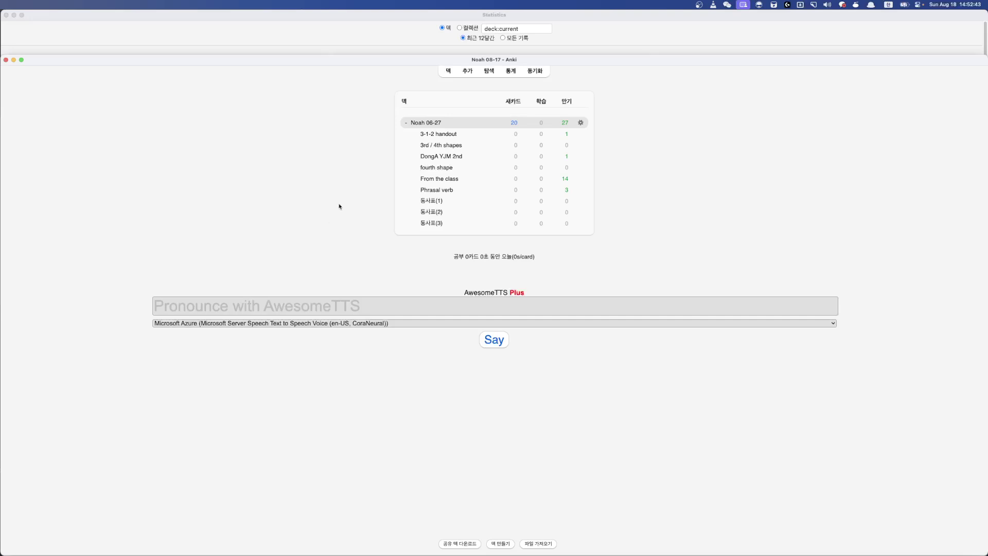
# - Switch to Finder and open the folder holding the student's .apkg packages
pyautogui.hotkey('alt', 'space')
pyautogui.write('ㅜ')
pyautogui.press('BackSpace')
pyautogui.press('capslock')
pyautogui.write('no')
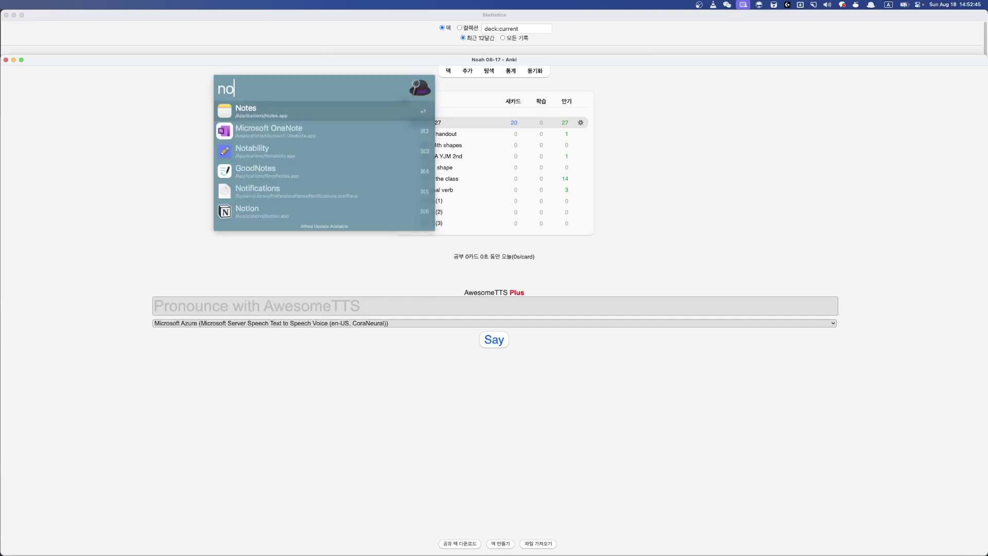
pyautogui.press('BackSpace')
pyautogui.press('BackSpace')
pyautogui.write("'noah")
pyautogui.press('Return')
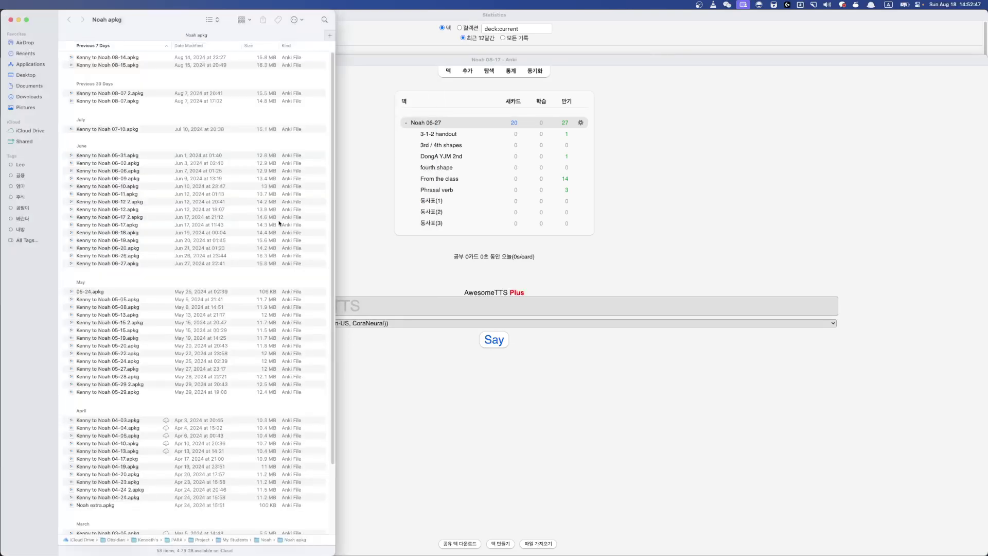
# - Import the student's 08-14 .apkg package into the 08-17 profile and close the import report
pyautogui.click(121, 59)
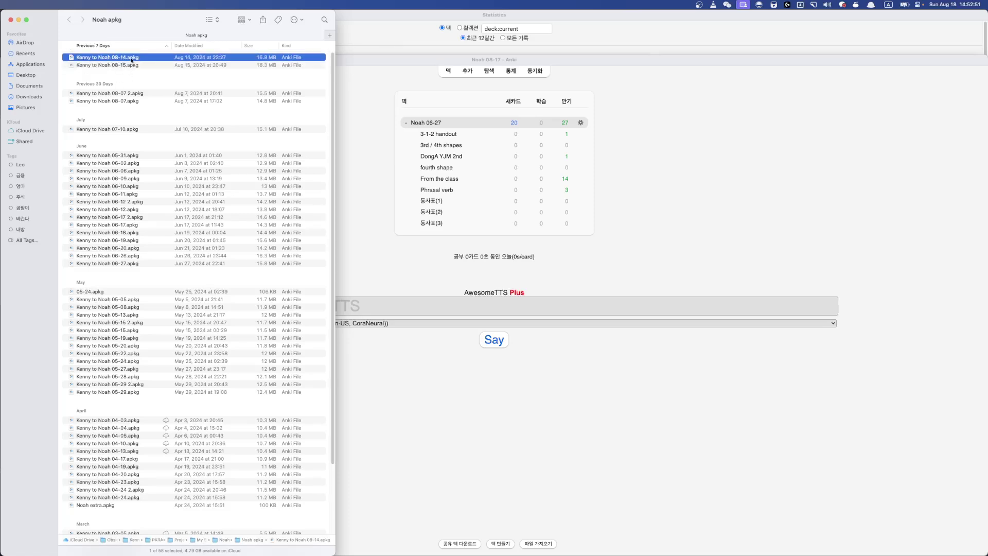
pyautogui.doubleClick(132, 60)
pyautogui.click(612, 164)
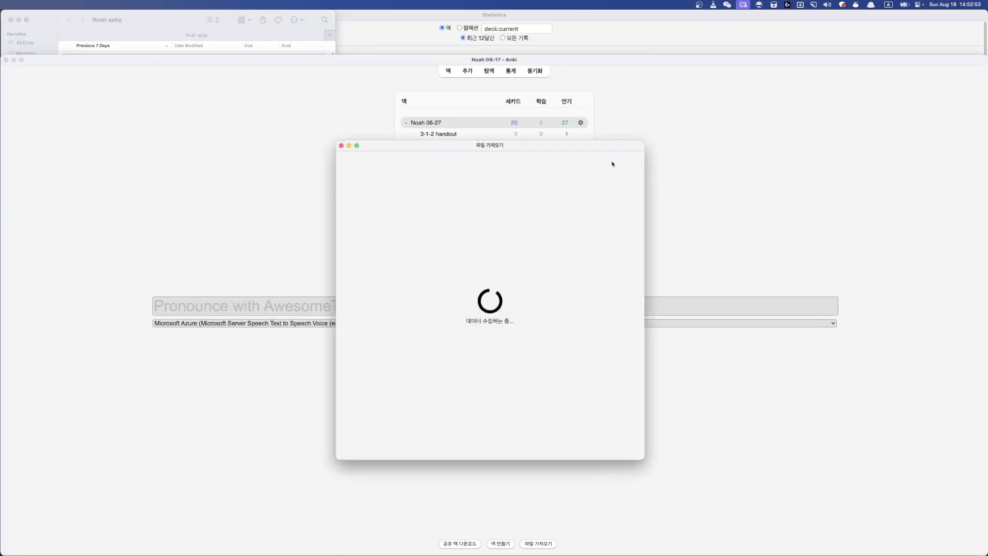
pyautogui.click(632, 452)
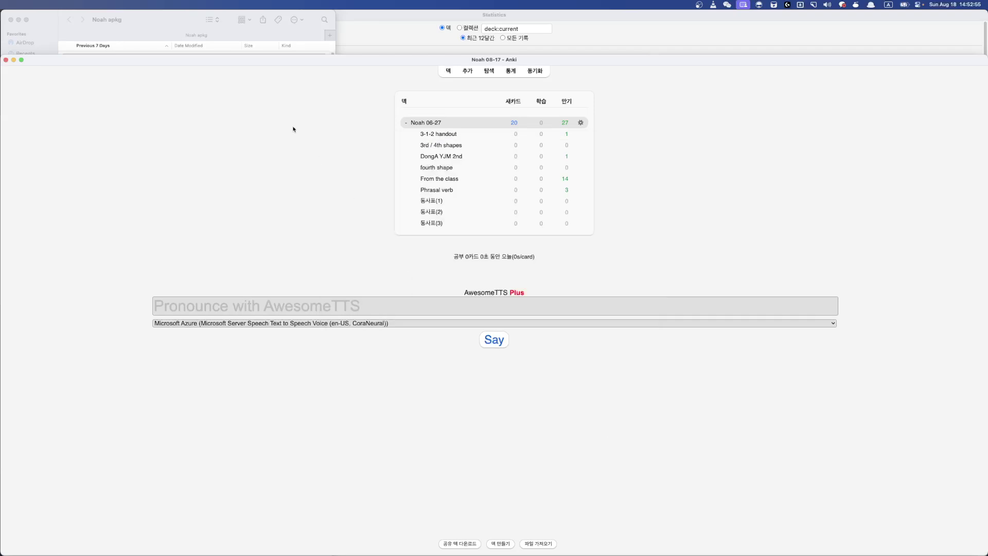
# - Import the 08-15 .apkg package from the folder again with learning progress and deck presets
pyautogui.click(196, 21)
pyautogui.doubleClick(127, 67)
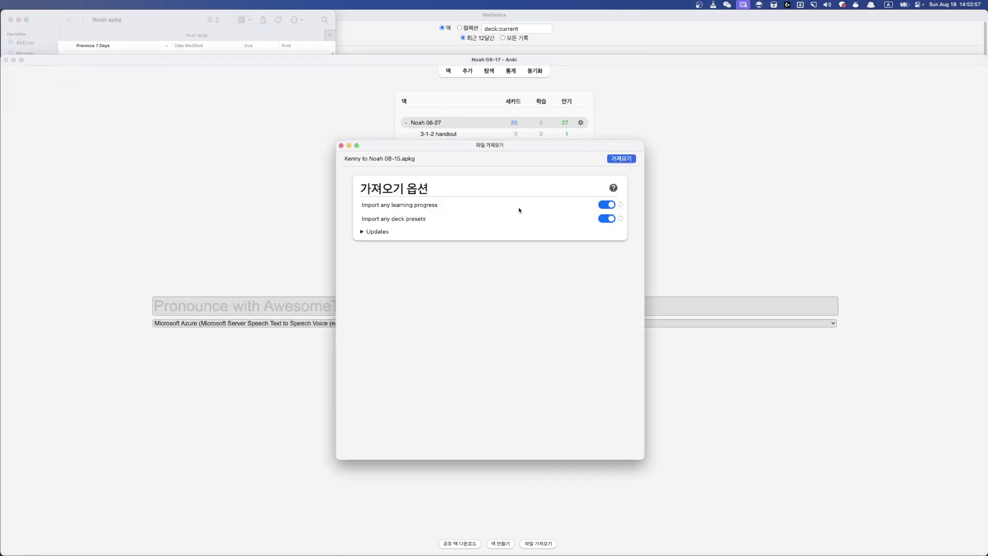
pyautogui.click(621, 158)
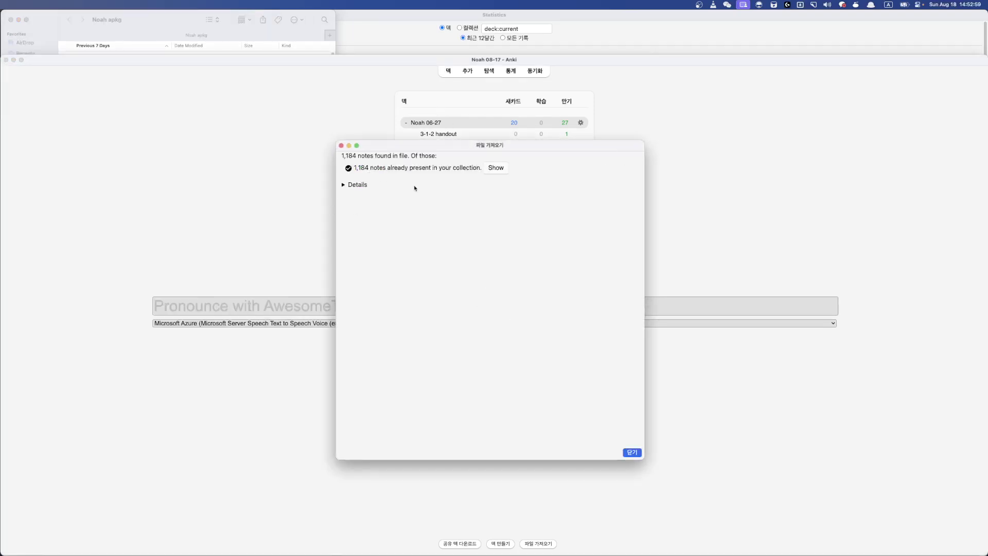
pyautogui.click(625, 452)
# - Import the “08-07 2” .apkg package with learning progress and deck presets, and close the import report
pyautogui.click(185, 24)
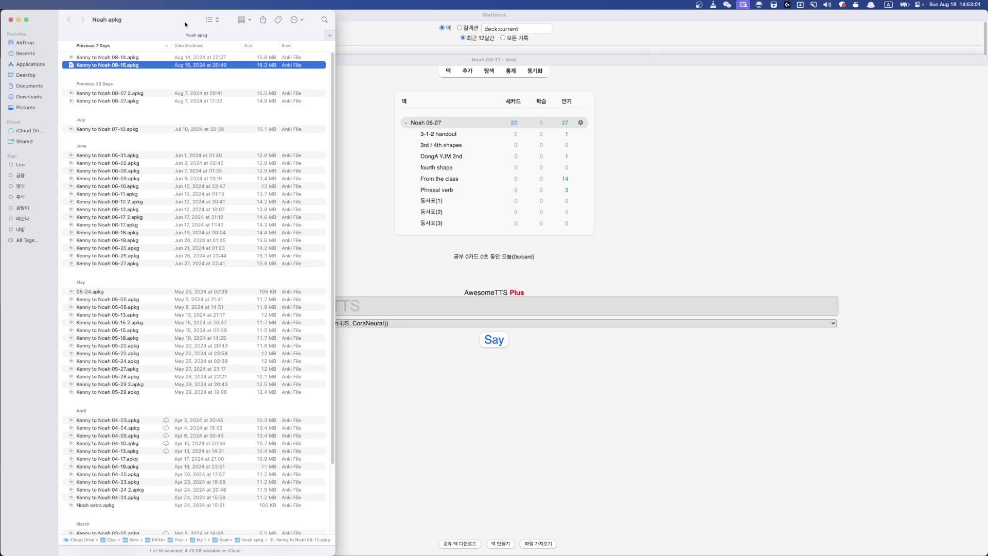
pyautogui.doubleClick(116, 94)
pyautogui.click(622, 159)
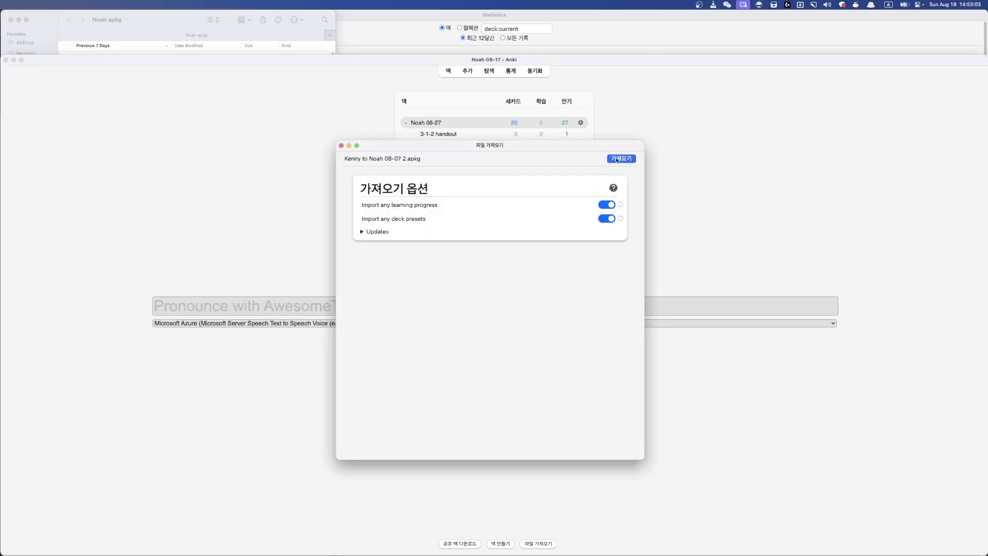
pyautogui.click(629, 453)
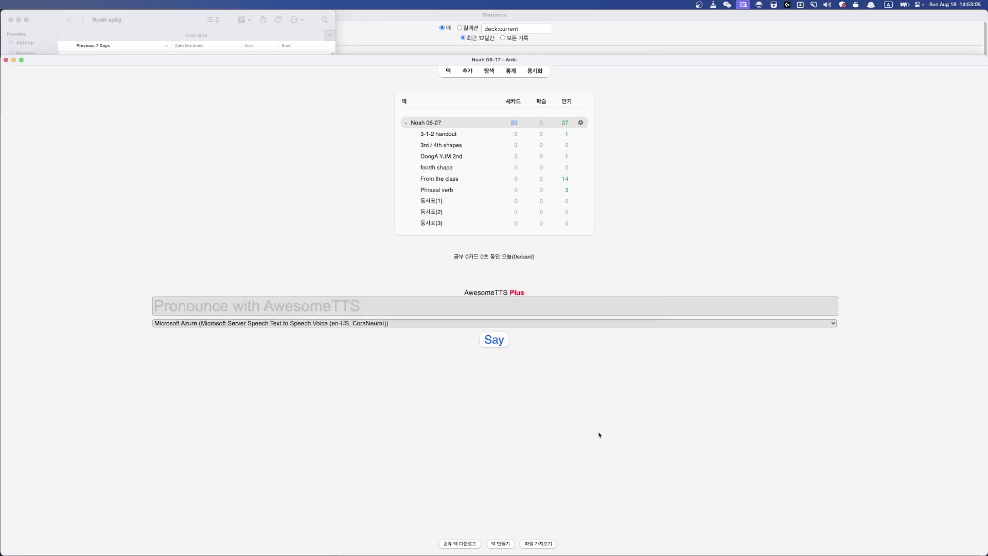
# - Import the student's 08-07 .apkg package into the 08-17 profile and close the import report
pyautogui.click(164, 35)
pyautogui.doubleClick(123, 98)
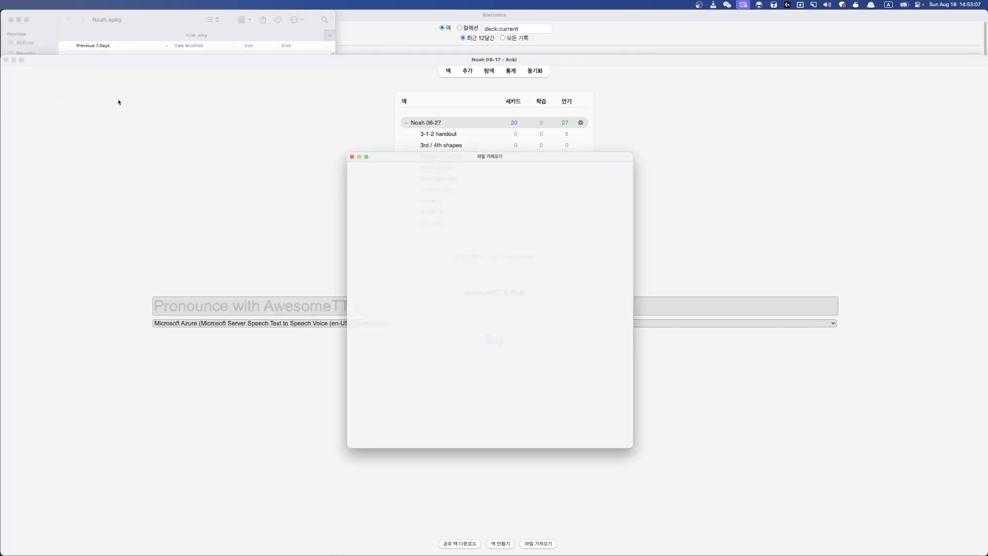
pyautogui.click(622, 159)
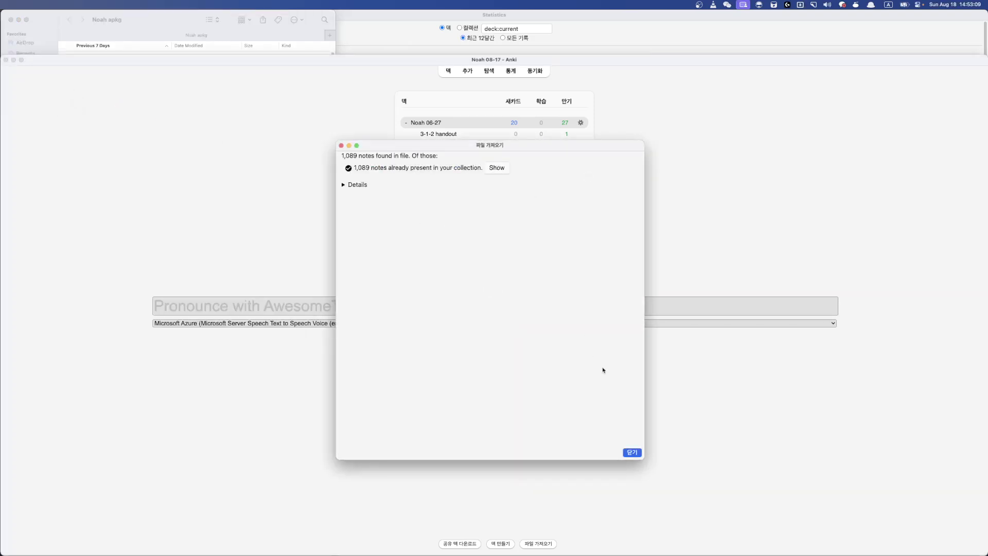
pyautogui.click(633, 452)
# - Import the student's 07-10 .apkg package with learning progress and deck presets, and close the import report
pyautogui.click(168, 19)
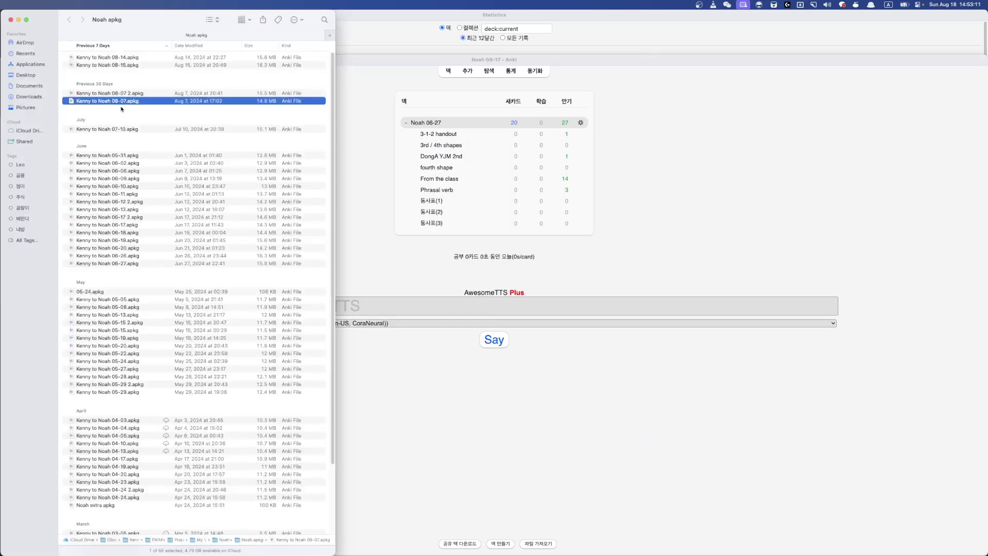
pyautogui.doubleClick(111, 128)
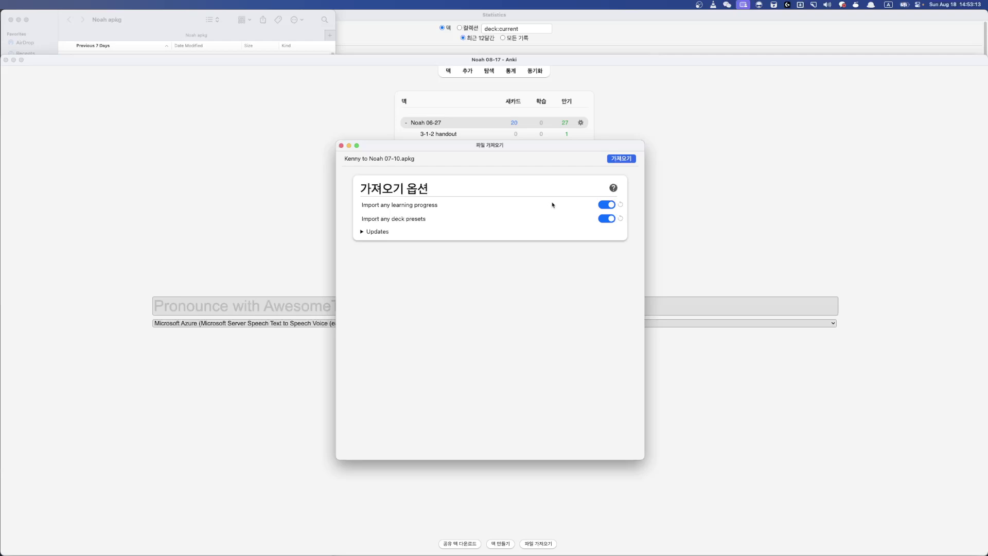
pyautogui.click(618, 159)
pyautogui.click(631, 452)
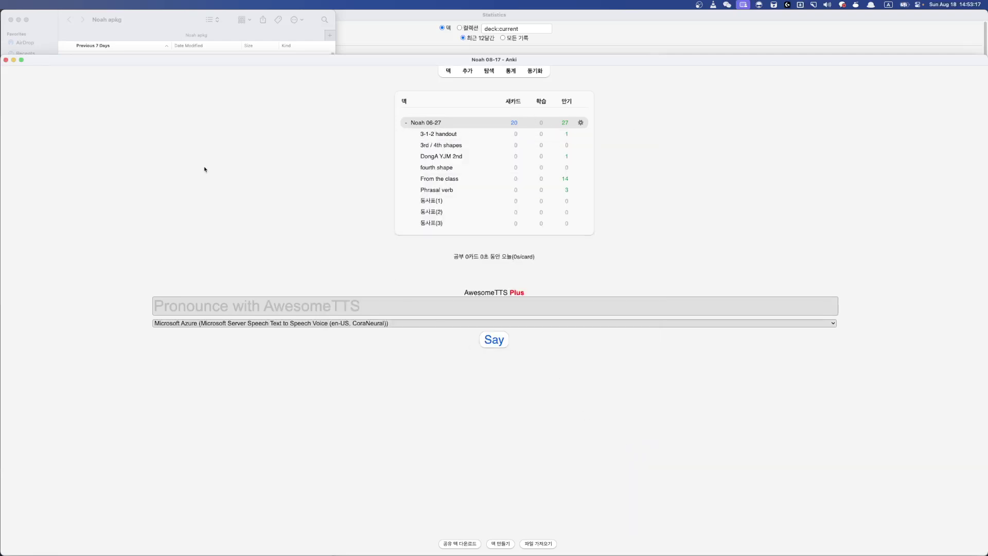
# - Switch from the 08-17 profile to the student's 08-10 profile
pyautogui.click(144, 26)
pyautogui.click(358, 208)
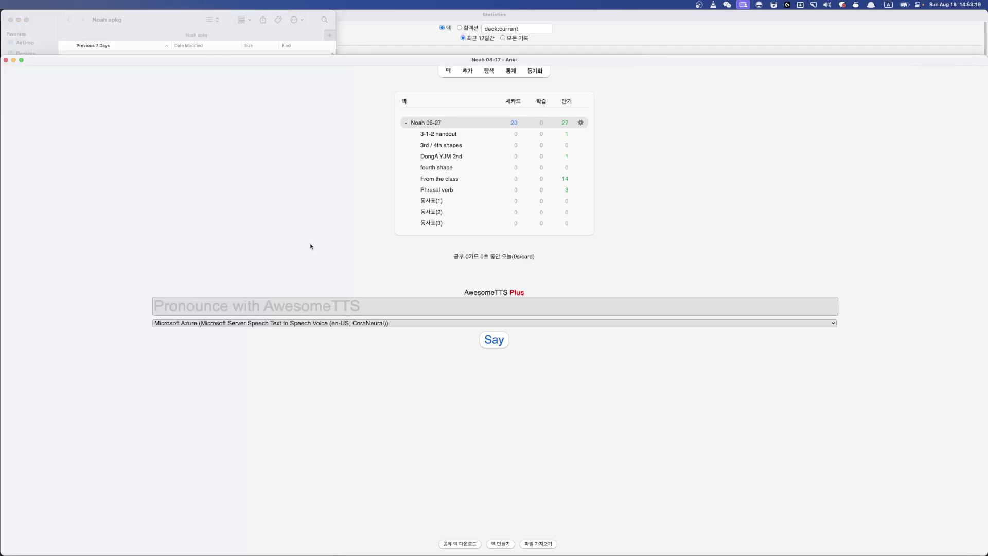
pyautogui.press('super+shift+p')
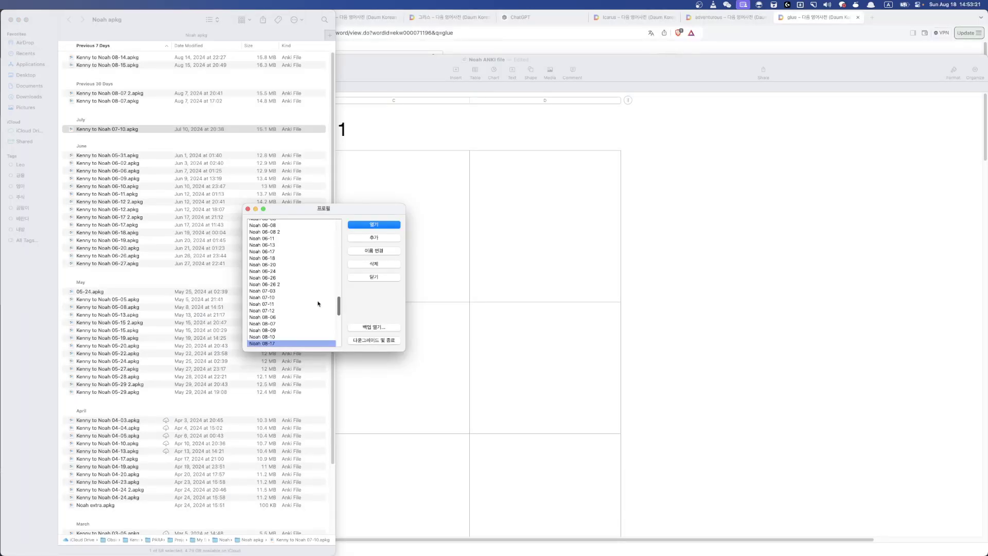
pyautogui.click(289, 338)
pyautogui.doubleClick(288, 338)
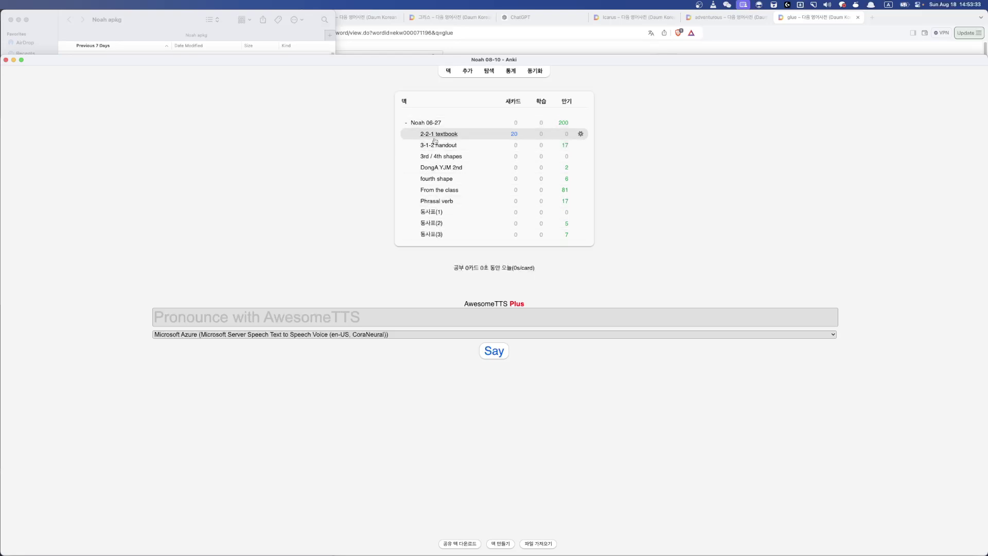
# - Start exporting the parent 06-27 deck as an .apkg package with deck presets, media and support for older Anki versions
pyautogui.click(582, 124)
pyautogui.click(597, 140)
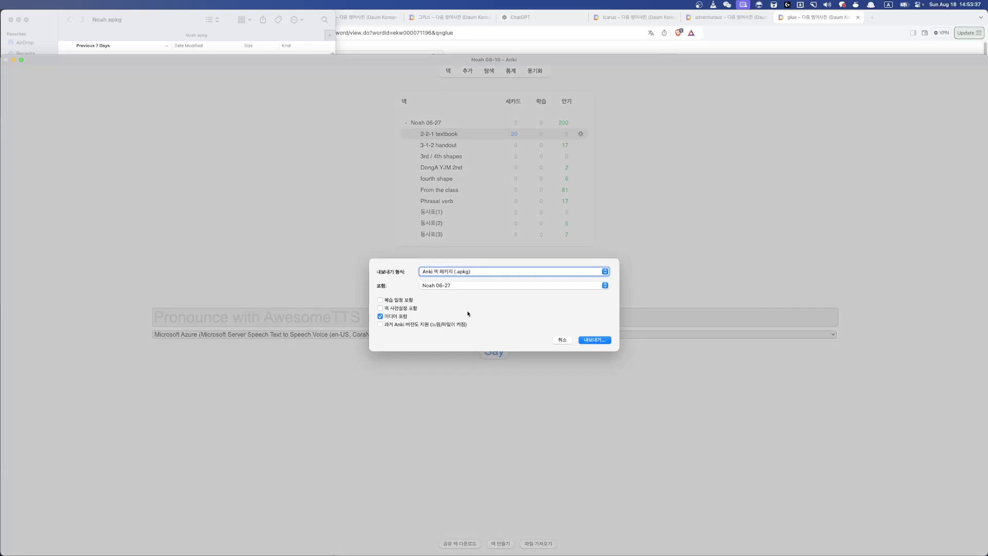
pyautogui.click(412, 310)
pyautogui.click(408, 325)
pyautogui.click(596, 340)
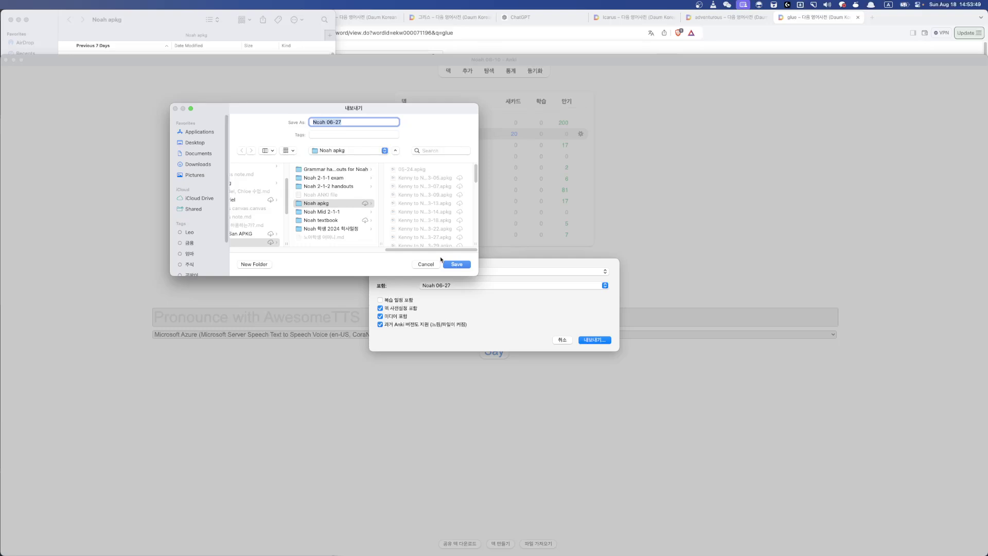
# - Name the export file with the sender's name, the student's name and 08-18, and save it in the student's .apkg folder
pyautogui.press('Left')
pyautogui.write('Kenny to')
pyautogui.press('BackSpace')
pyautogui.press('BackSpace')
pyautogui.press('BackSpace')
pyautogui.press('BackSpace')
pyautogui.write('8-18')
pyautogui.click(443, 263)
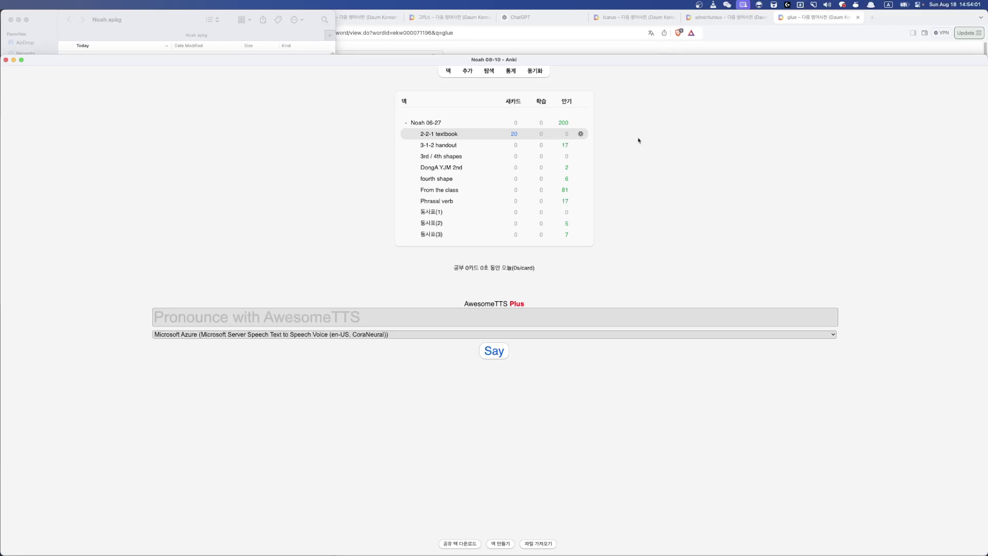
# - Switch back to the student's 08-17 profile
pyautogui.press('super+shift+p')
pyautogui.scroll(-1, 278, 329)
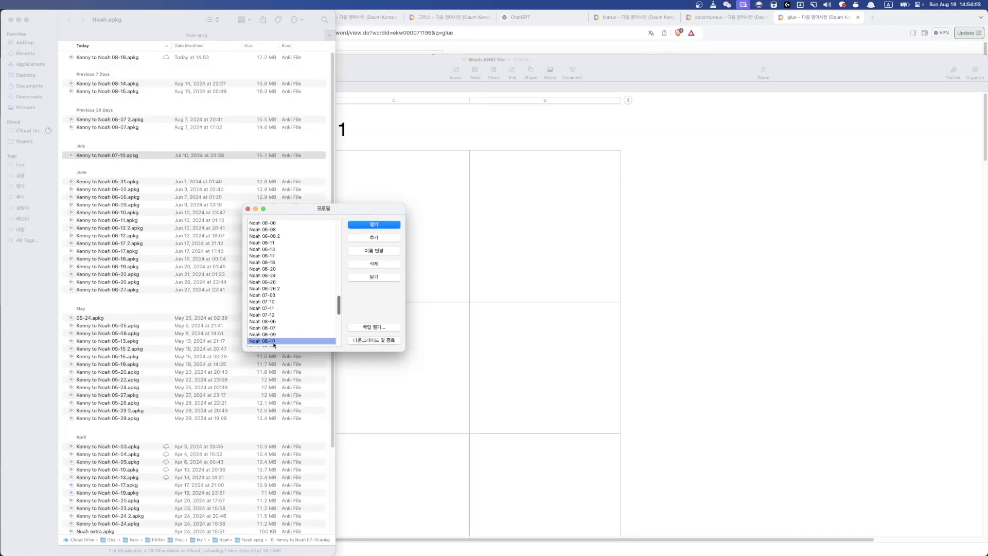
pyautogui.scroll(-2, 273, 345)
pyautogui.doubleClick(275, 335)
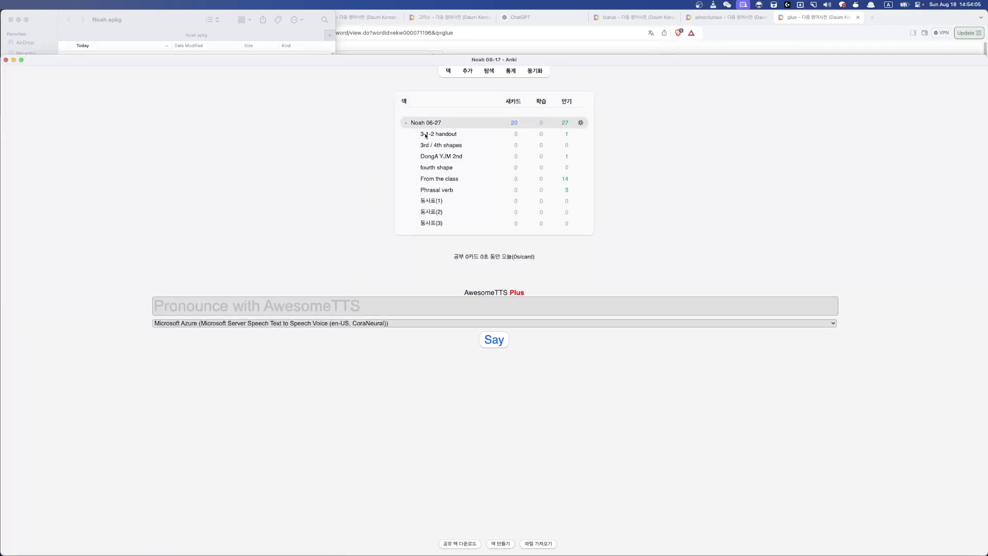
# - Import the 08-18 .apkg package from the student's folder with learning progress and deck presets, and close the import report
pyautogui.hotkey('alt', 'space')
pyautogui.write('noah')
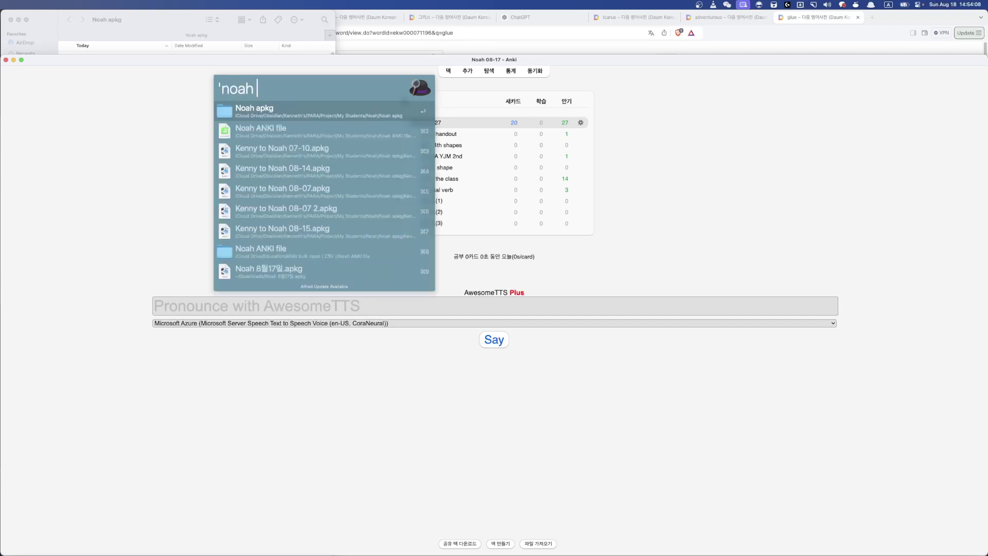
pyautogui.press('Return')
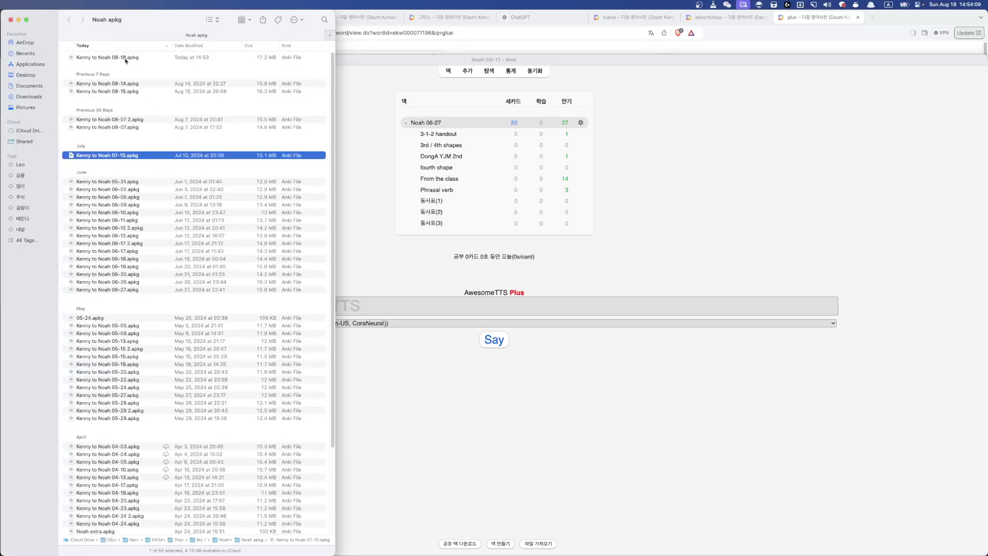
pyautogui.doubleClick(126, 58)
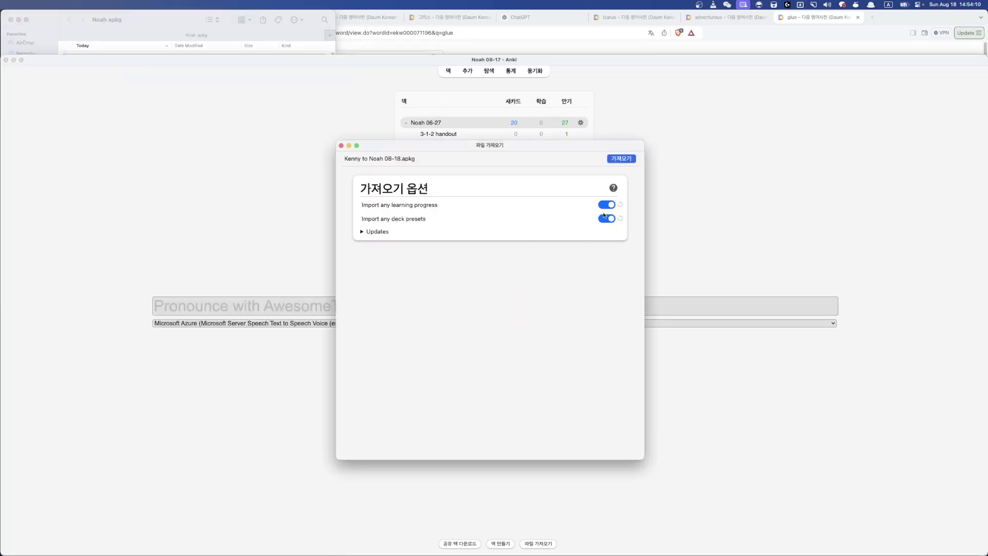
pyautogui.click(621, 159)
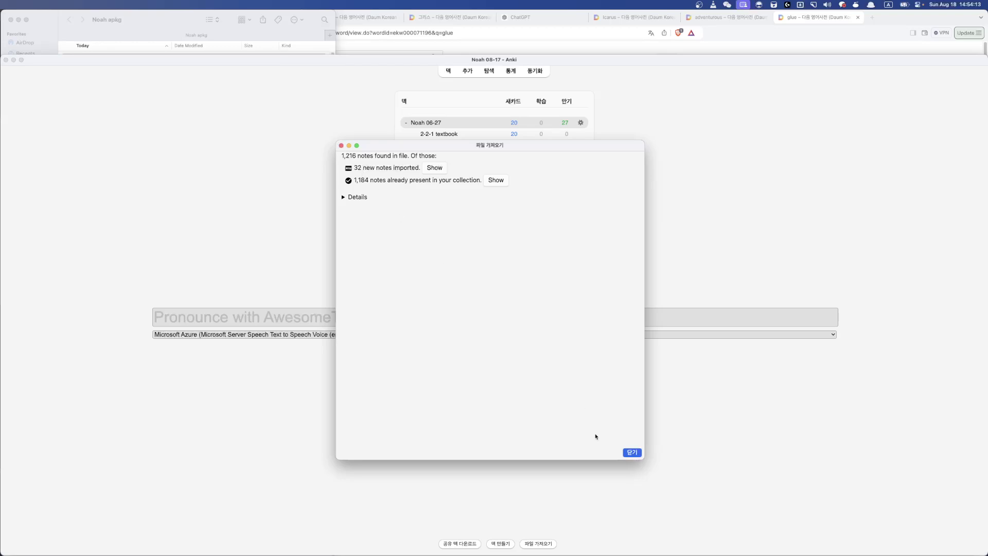
pyautogui.click(633, 452)
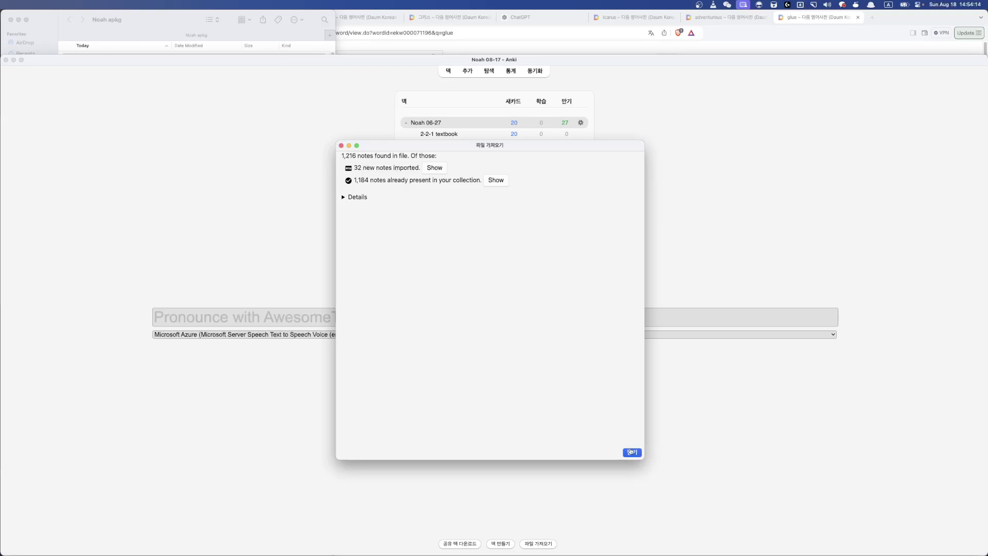
# - Open the statistics of the 2-2-1 textbook deck and return to the deck list
pyautogui.click(441, 135)
pyautogui.click(510, 73)
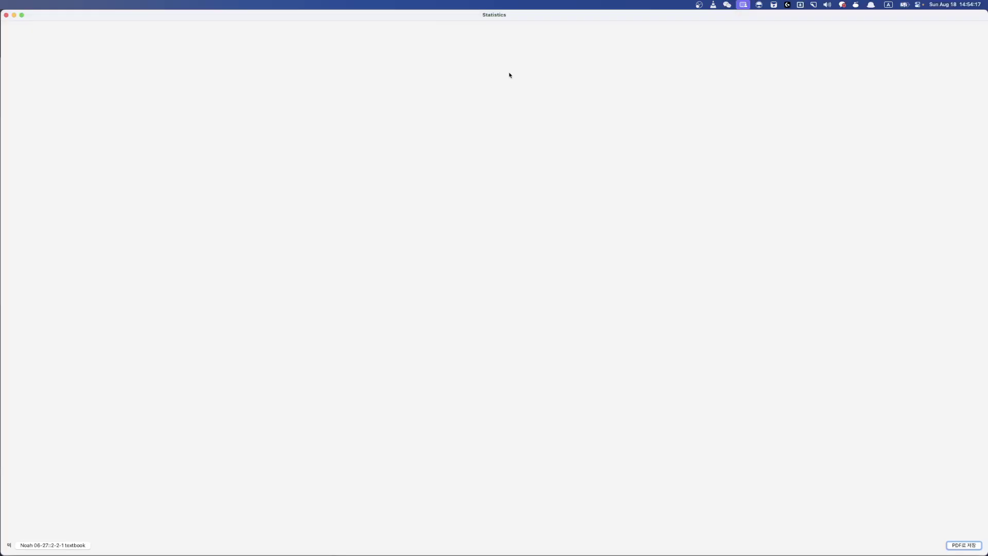
pyautogui.press('Escape')
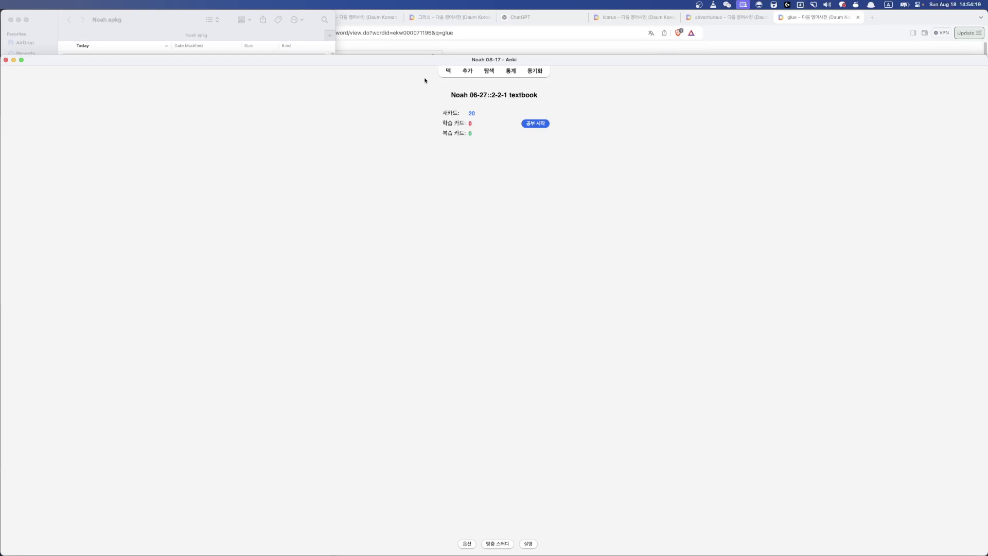
pyautogui.click(448, 72)
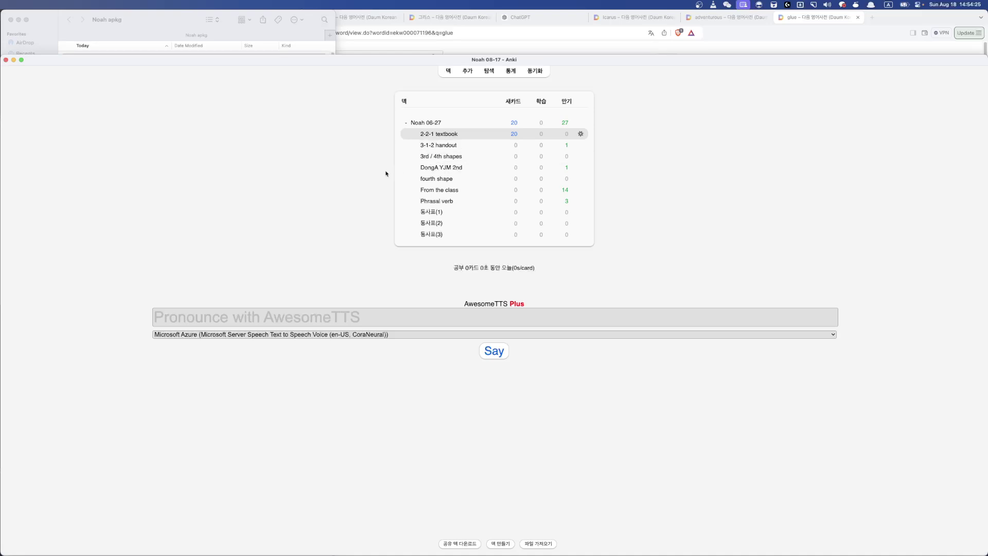
# - Examine the statistics of the 3-1-2 handout deck and return to the deck list
pyautogui.click(439, 146)
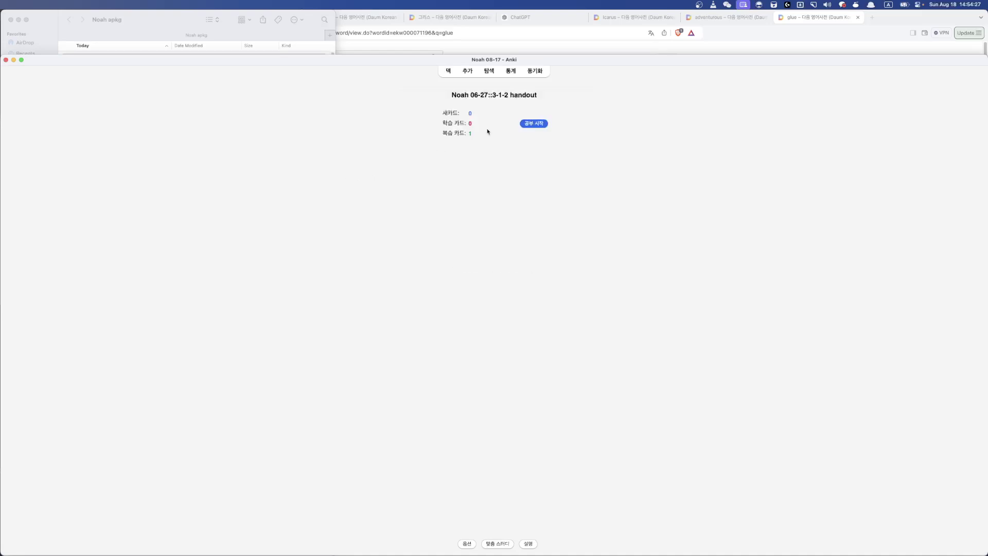
pyautogui.click(509, 72)
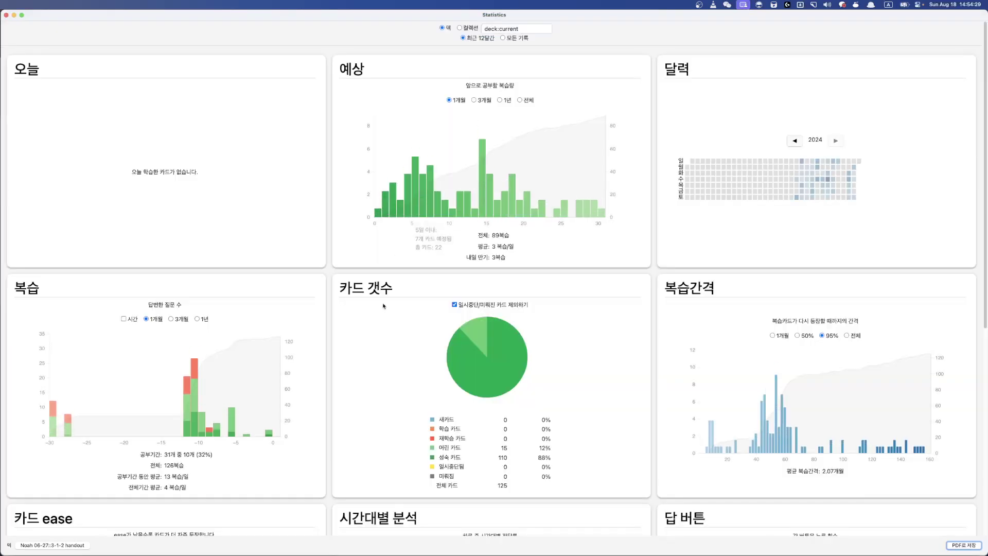
pyautogui.scroll(-1, 389, 316)
pyautogui.press('Escape')
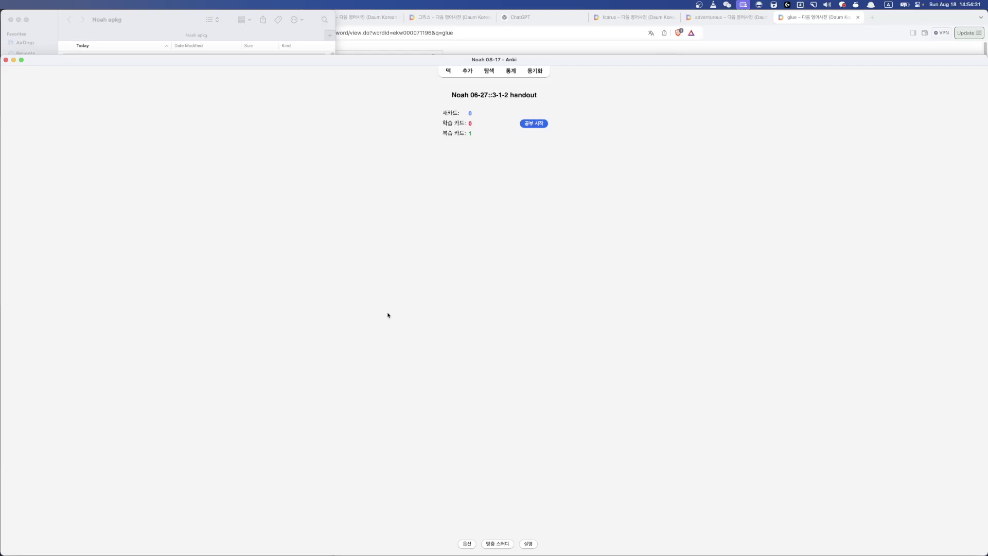
pyautogui.click(448, 71)
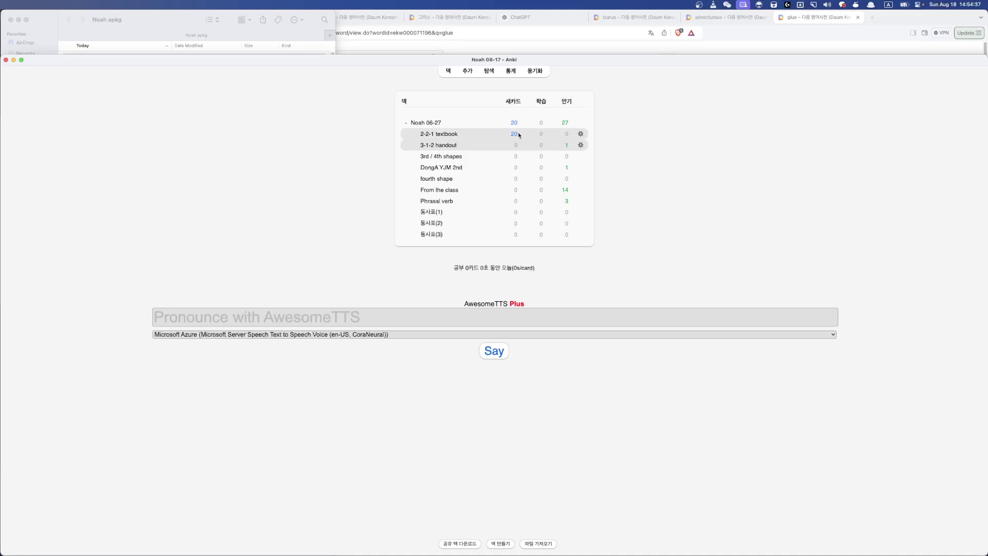
# - Start exporting the 08-17 profile's parent 06-27 deck as an .apkg with deck presets, media and older-version support
pyautogui.click(581, 123)
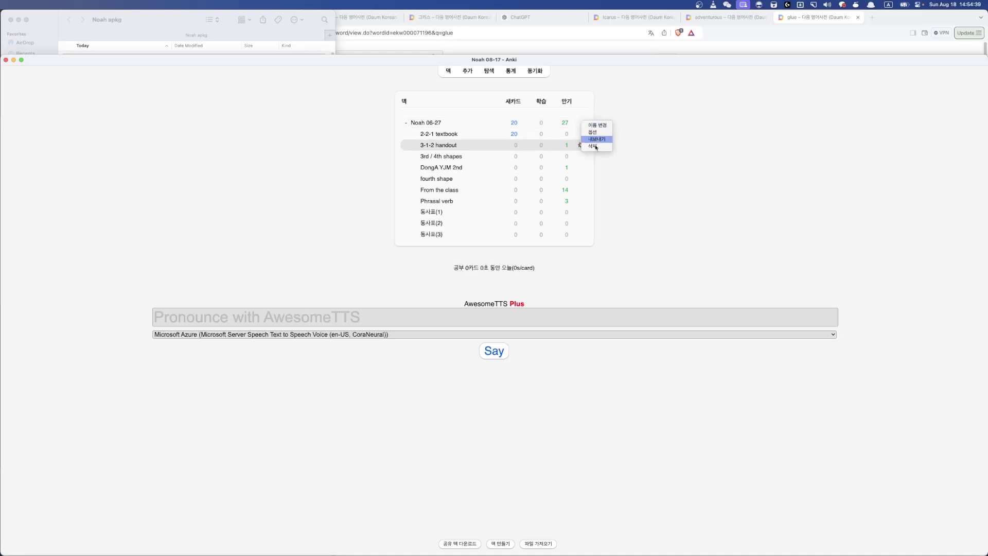
pyautogui.click(594, 139)
pyautogui.click(412, 309)
pyautogui.click(416, 325)
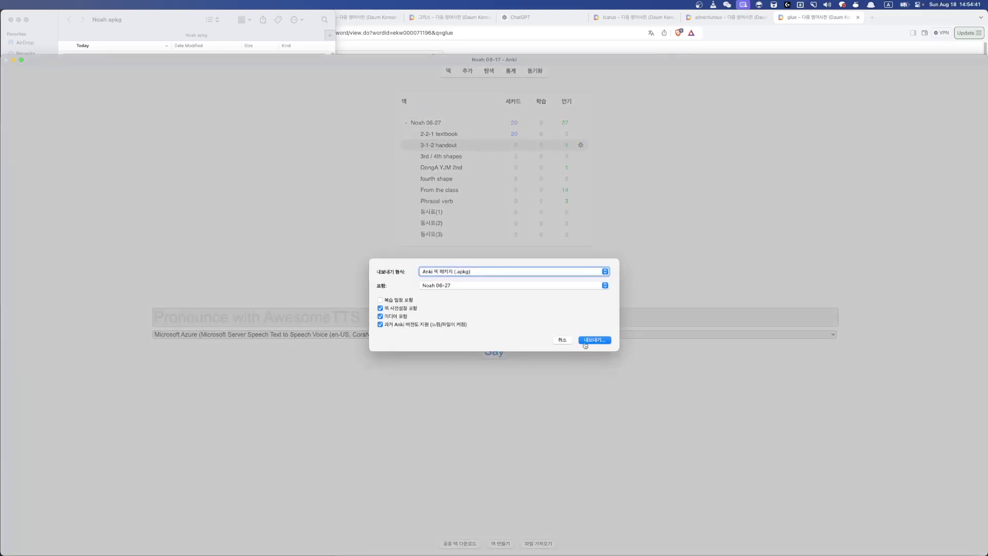
pyautogui.click(587, 341)
# - Set the export file name to the sender's name, the student's name and 08-18
pyautogui.press('Left')
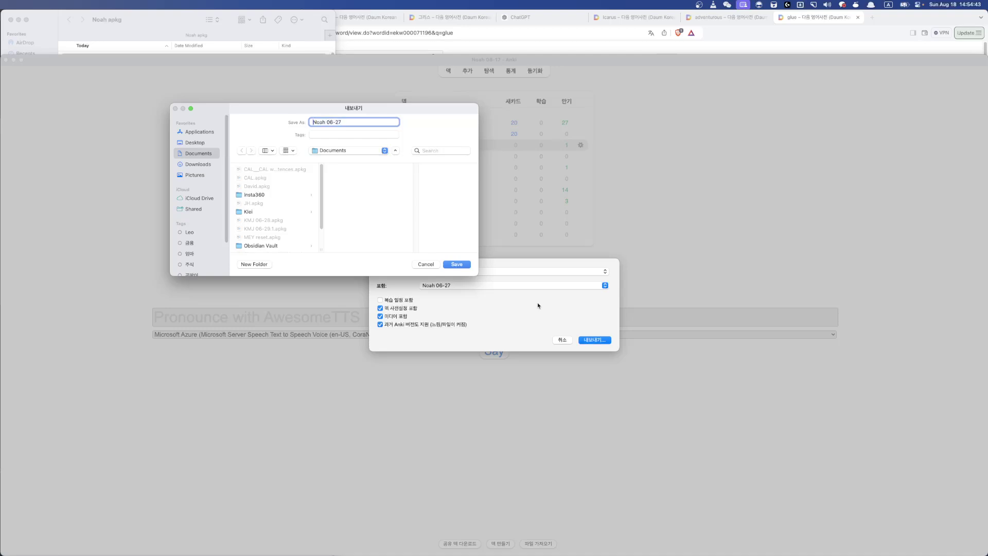
pyautogui.write('Kenny to')
pyautogui.press('BackSpace')
pyautogui.press('BackSpace')
pyautogui.press('BackSpace')
pyautogui.press('BackSpace')
pyautogui.write('8-18')
# - Find the student's .apkg folder as the destination, add “2” to the export file name instead of replacing the existing file, and save
pyautogui.click(442, 150)
pyautogui.write('noah')
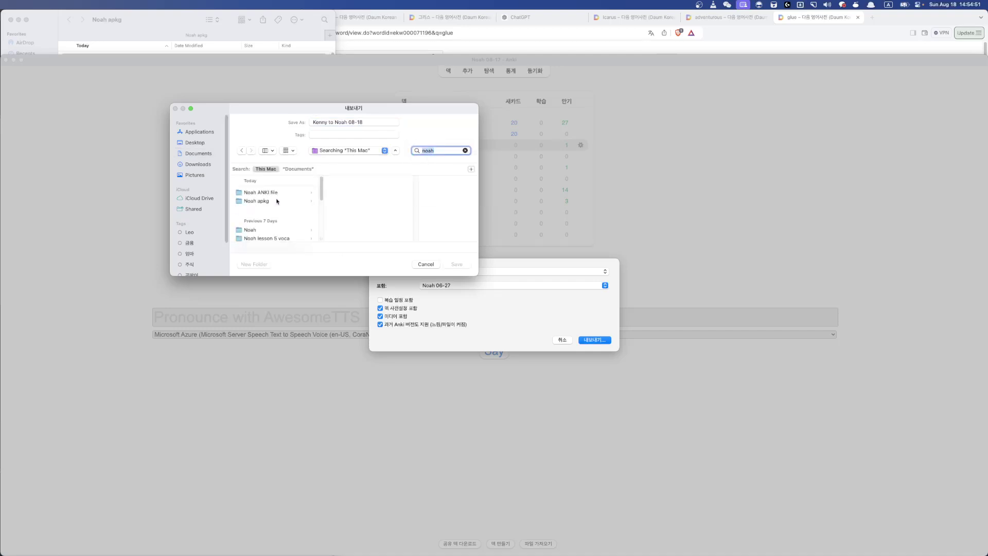
pyautogui.click(277, 201)
pyautogui.click(457, 263)
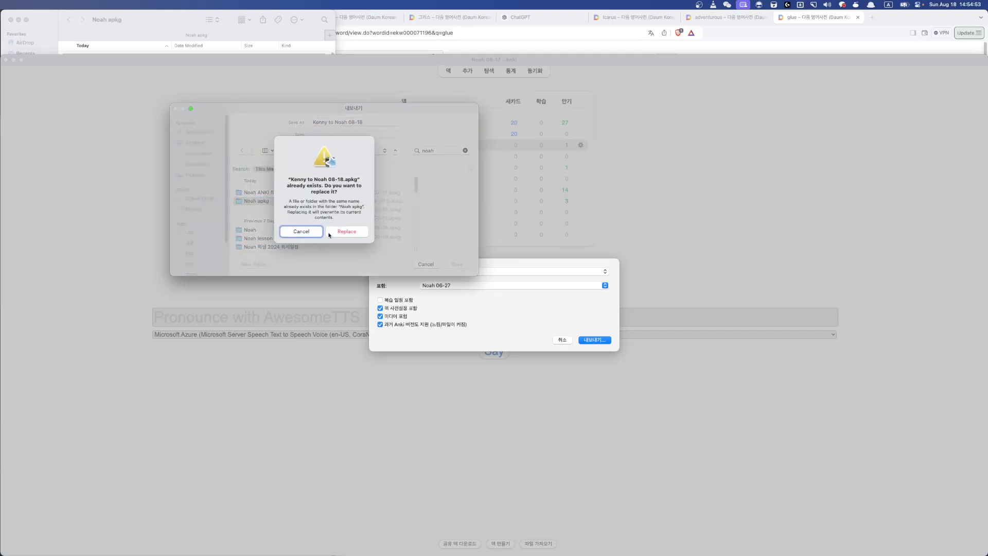
pyautogui.click(303, 231)
pyautogui.write('2')
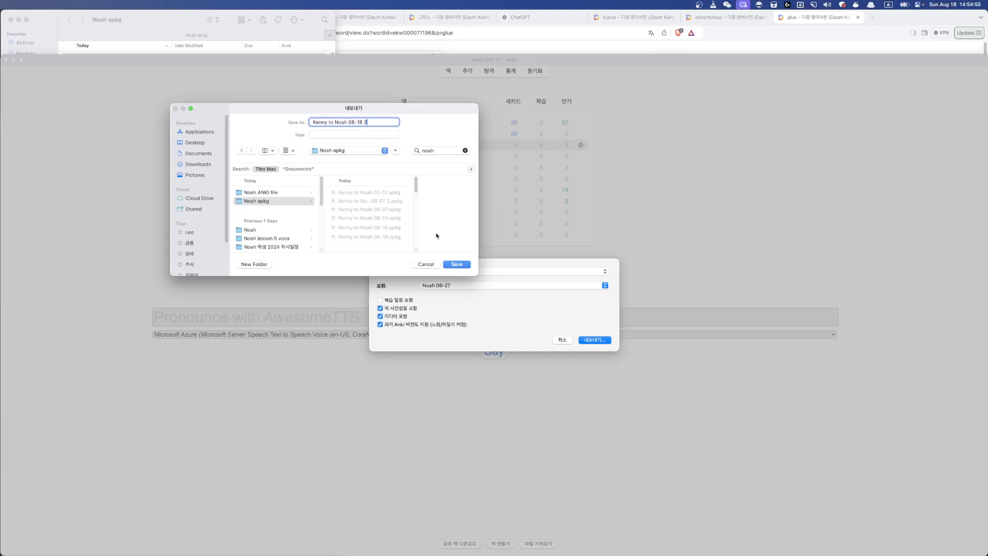
pyautogui.click(464, 267)
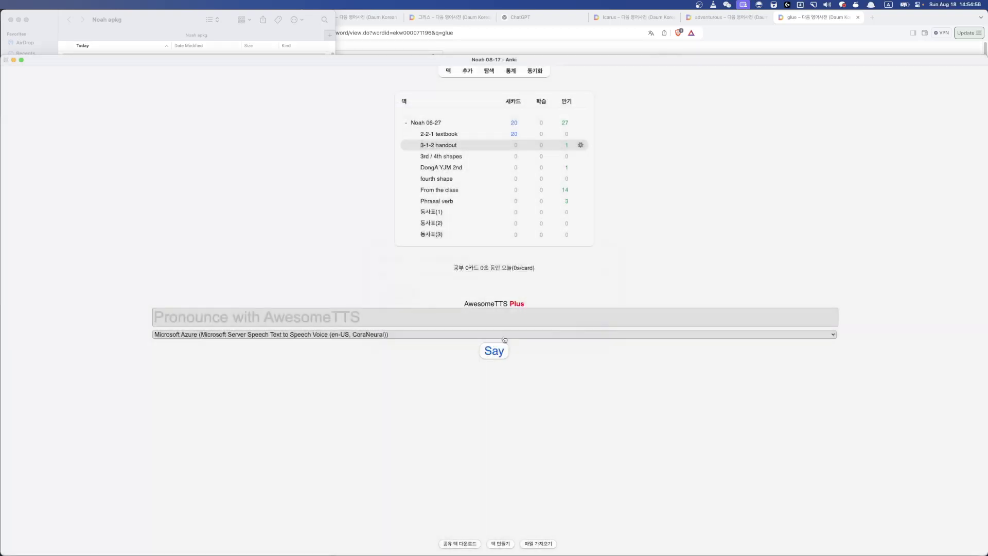
# - Pick up the new “08-18 2” package in the student's .apkg folder and drop it outside the Finder window
pyautogui.click(186, 24)
pyautogui.moveTo(118, 57); pyautogui.dragTo(801, 27)
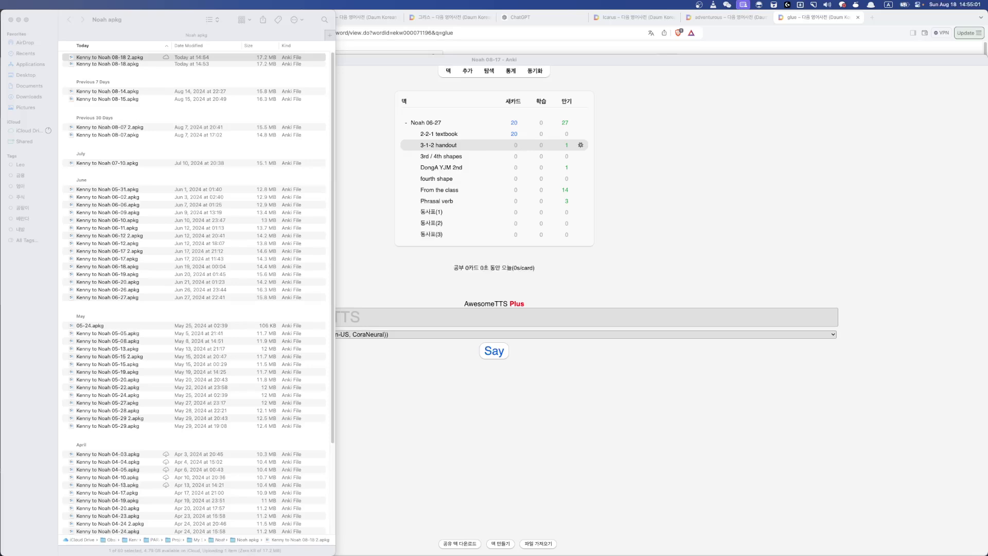
pyautogui.press('capslock')
# - Return to Anki and view the study statistics for the parent 06-27 deck
pyautogui.click(736, 224)
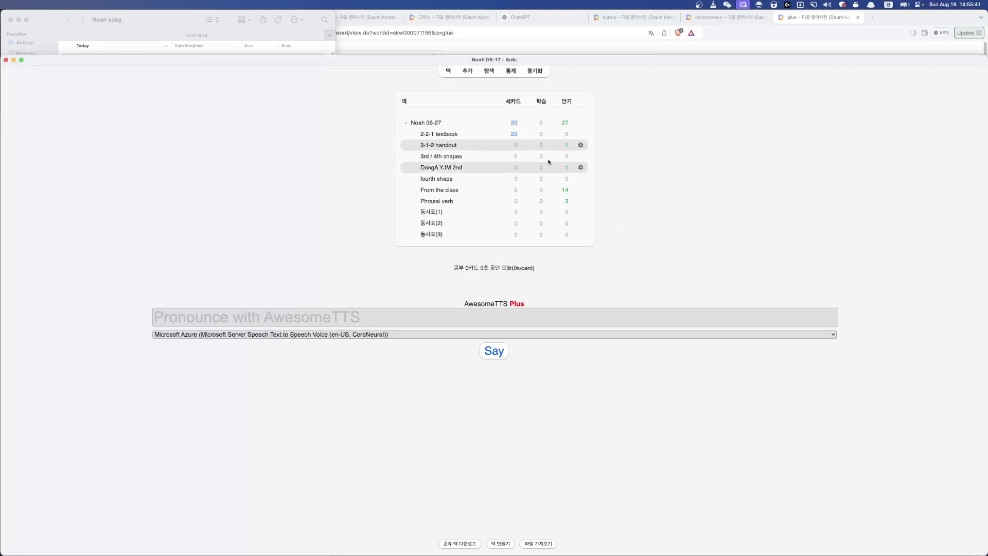
pyautogui.click(417, 123)
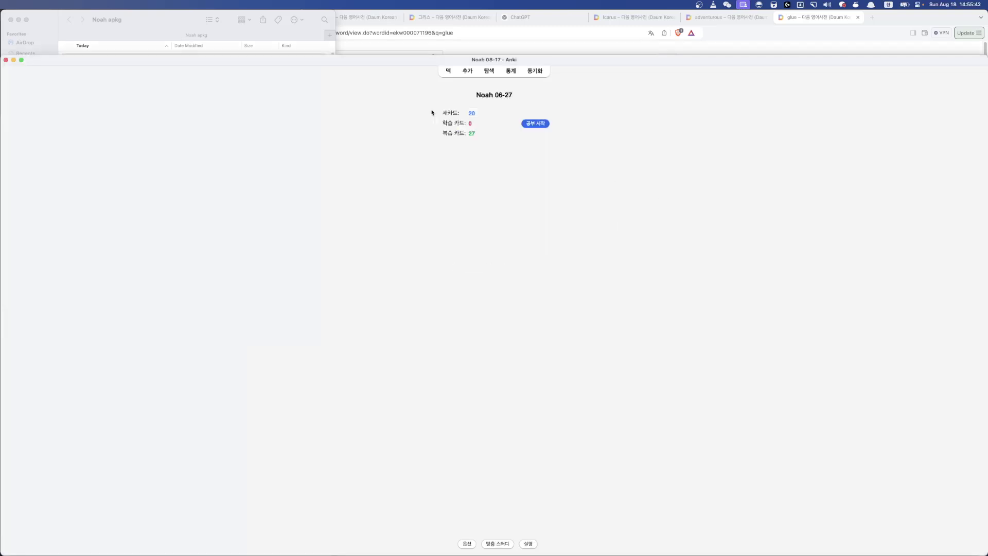
pyautogui.click(489, 70)
pyautogui.press('Escape')
pyautogui.click(508, 71)
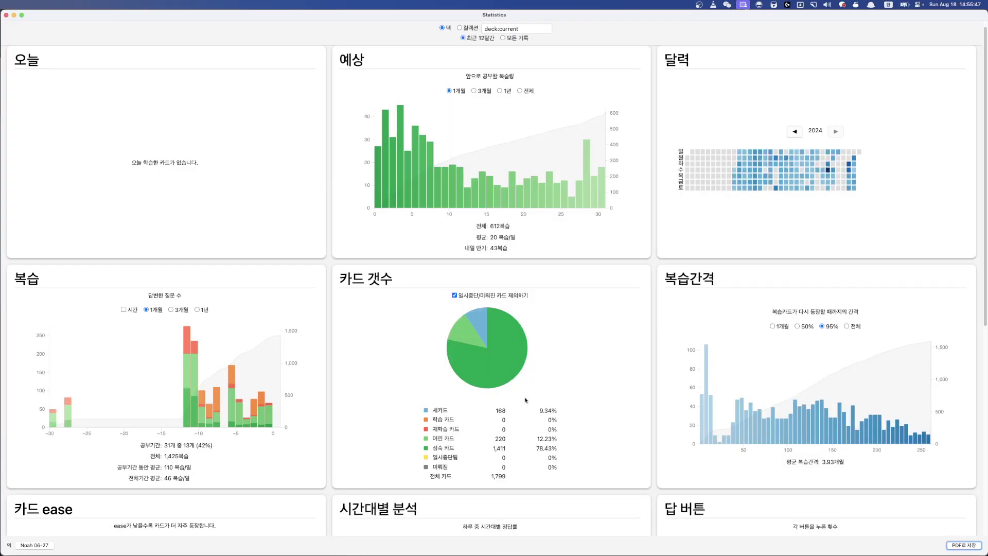
pyautogui.click(503, 412)
# - Switch to Obsidian, where the student's 03-02 class note is open, by searching for “obsi” in the app launcher
pyautogui.press('super+Tab')
pyautogui.hotkey('alt', 'space')
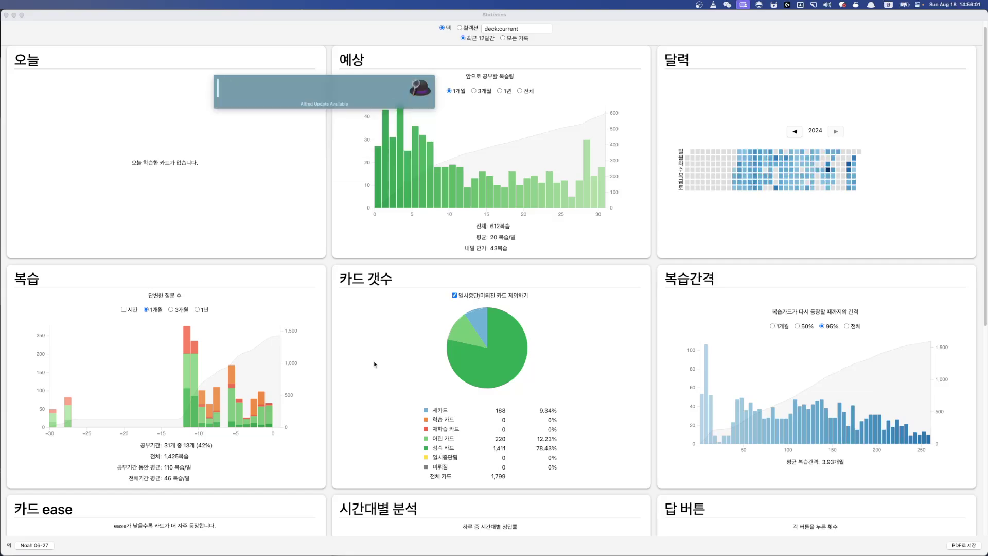
pyautogui.write('iob')
pyautogui.press('BackSpace')
pyautogui.press('BackSpace')
pyautogui.press('BackSpace')
pyautogui.write('obsi')
pyautogui.press('Return')
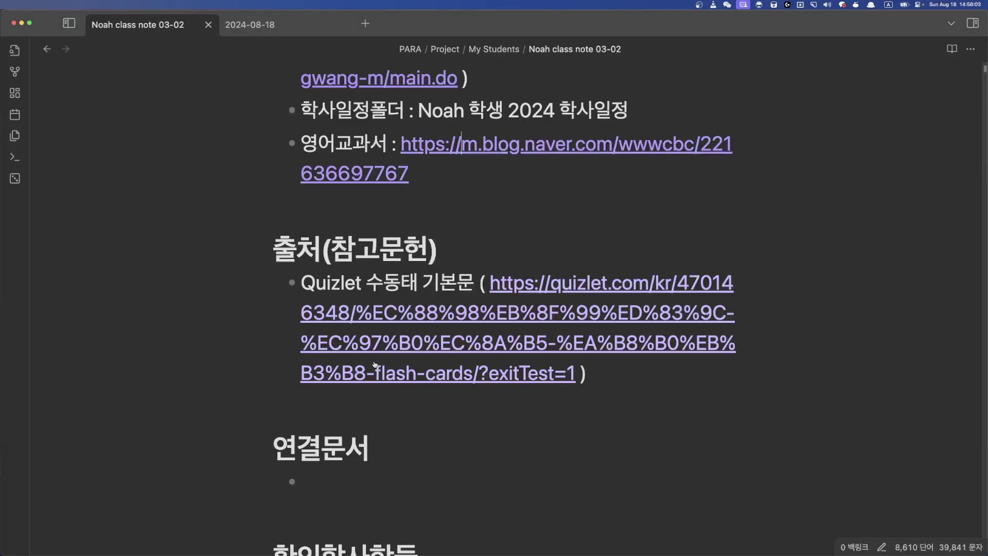
# - Replace the newest timestamp under the 생각 heading with “2024-08-18 / 14:56:07”, leaving an empty line beneath it for the entry
pyautogui.scroll(-5, 466, 453)
pyautogui.click(463, 468)
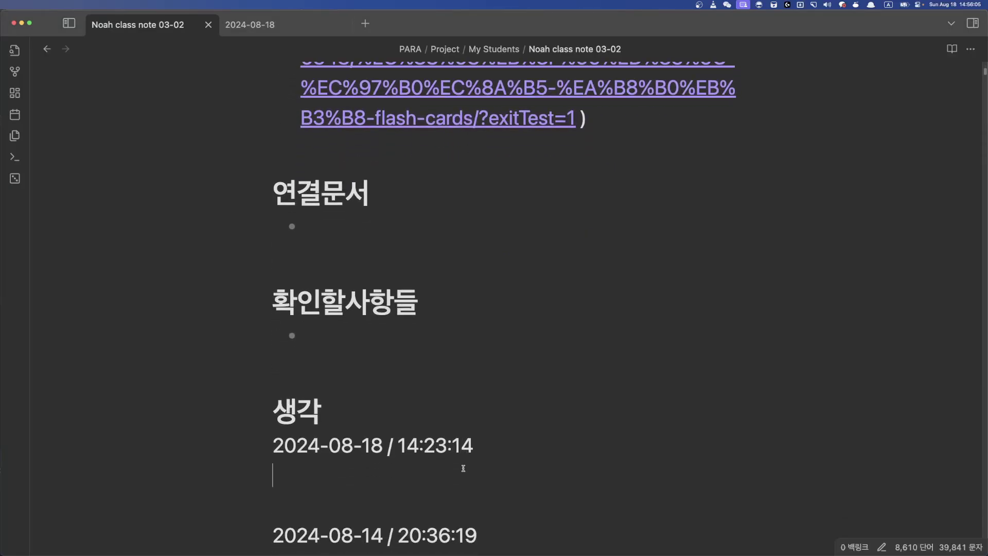
pyautogui.hotkey('shift', 'Up')
pyautogui.write('2024-08-18 / 14:56:07')
pyautogui.press('Return')
pyautogui.write('s')
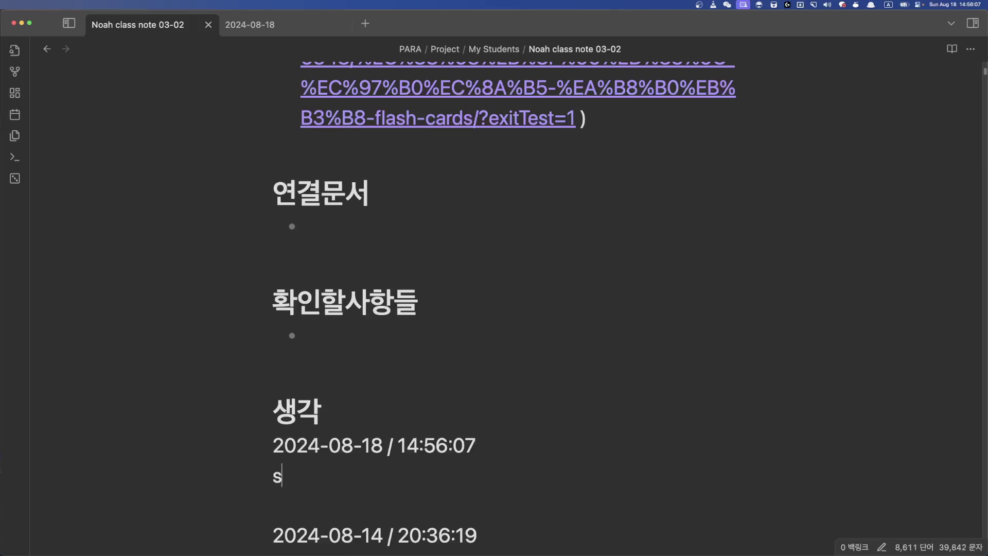
pyautogui.press('BackSpace')
# - Write “5과 본문, 어휘 정리해서 녹음하고 전달 다 했음.” beneath the new timestamp and start another line
pyautogui.write('5')
pyautogui.hotkey('ctrl', 'space')
pyautogui.write('과 본문, ㄴ')
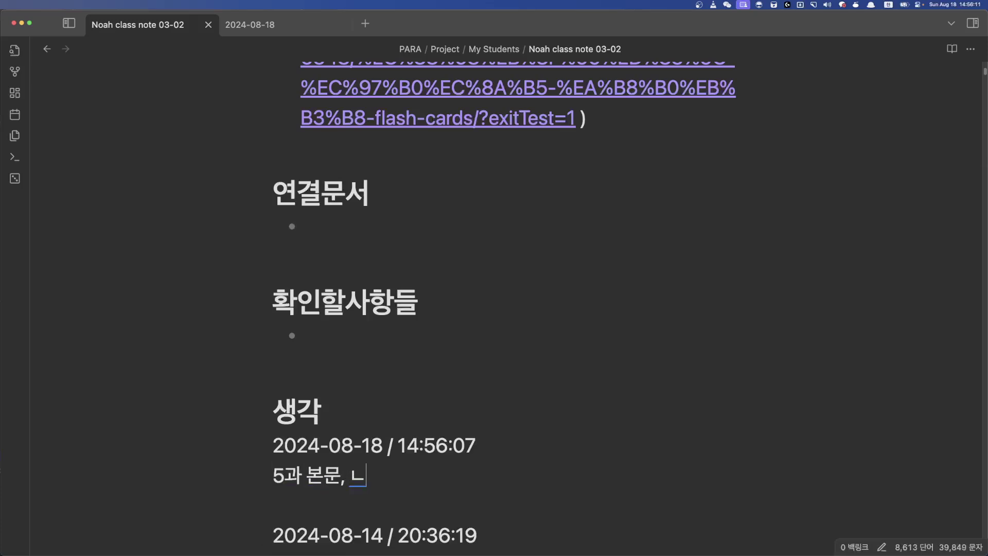
pyautogui.press('BackSpace')
pyautogui.press('BackSpace')
pyautogui.write('어휘 정리해서')
pyautogui.write(' 녹음학')
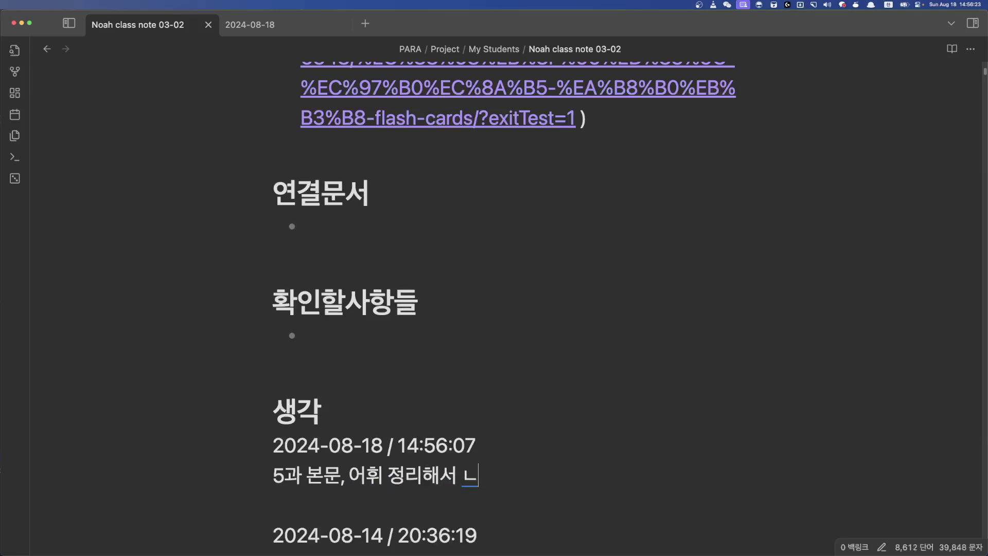
pyautogui.write('고 전달 다 했음')
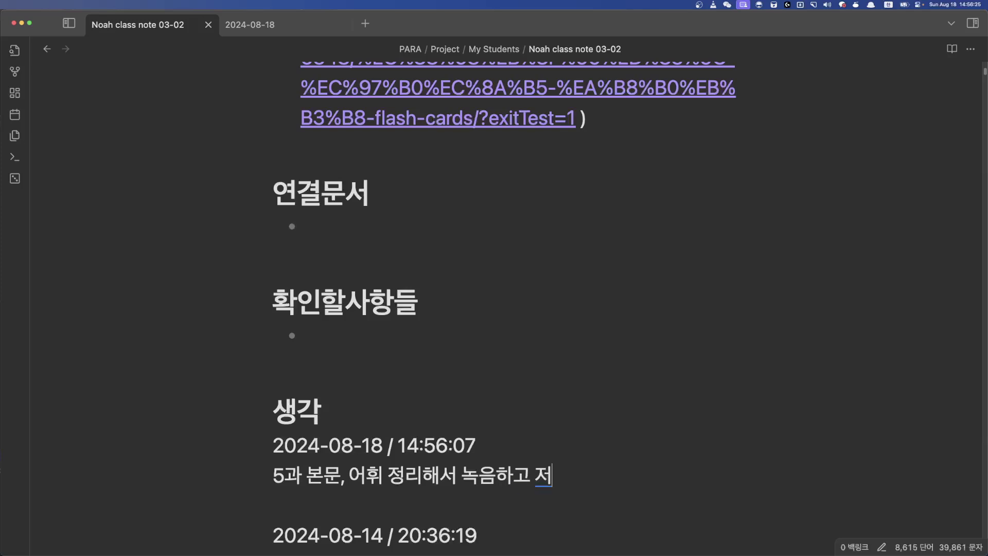
pyautogui.write('.')
pyautogui.press('Return')
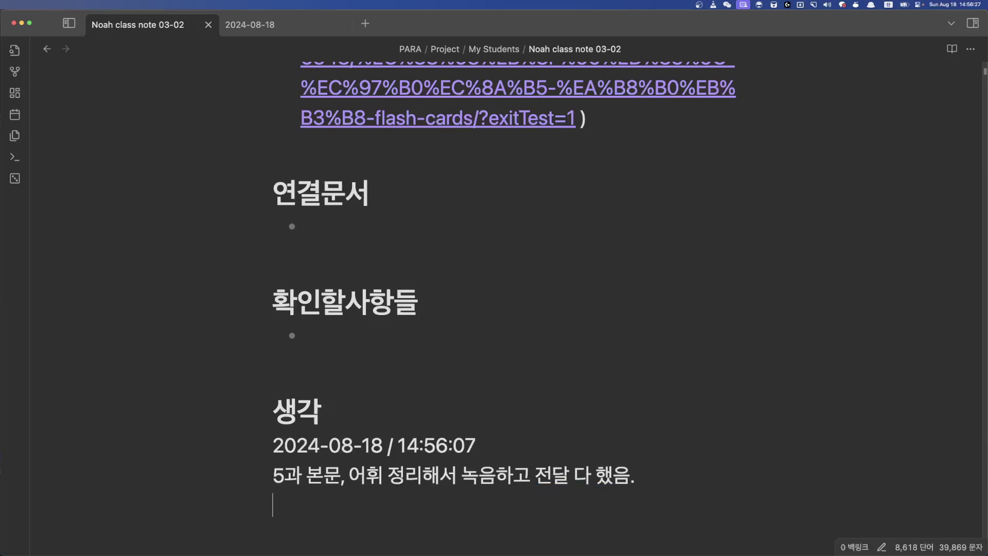
# - Write on the second line of the entry “6과는 현재 numbers 에서만 정리 해뒀으니, 5과 소화하는 거 지켜보고 끝날때쯤 6과 csv 로”
pyautogui.write('6과는 현재')
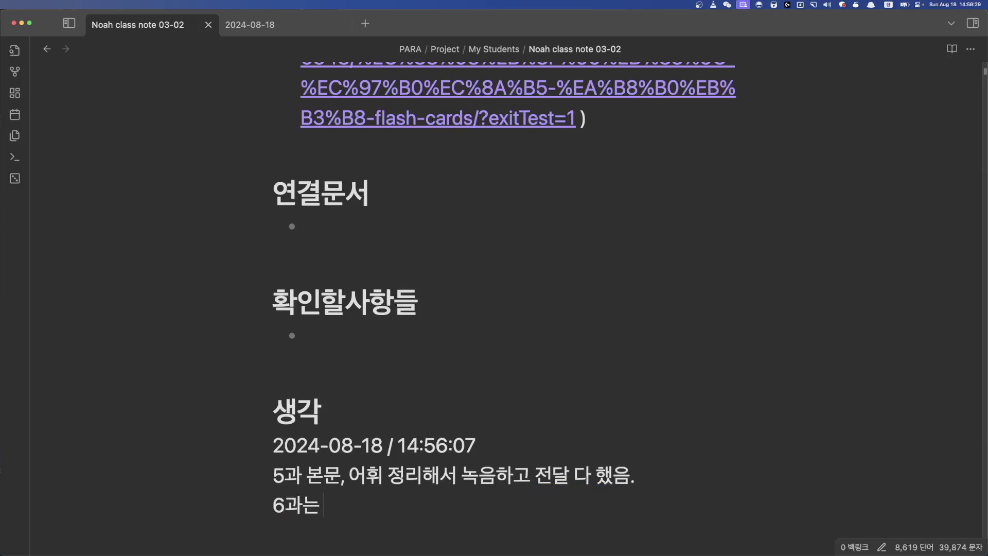
pyautogui.write(' numbers ㅇ')
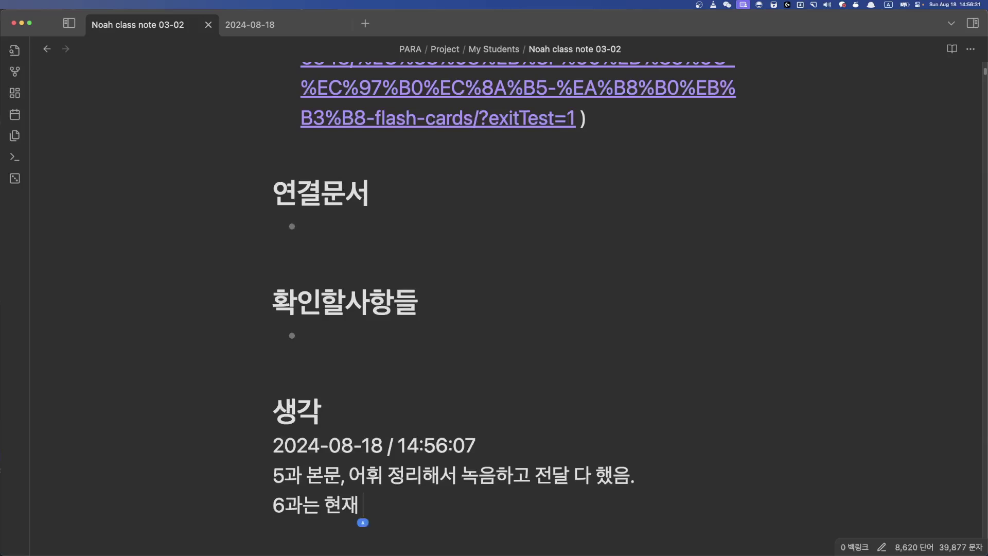
pyautogui.write('ㅔ서만 정리 해뒀')
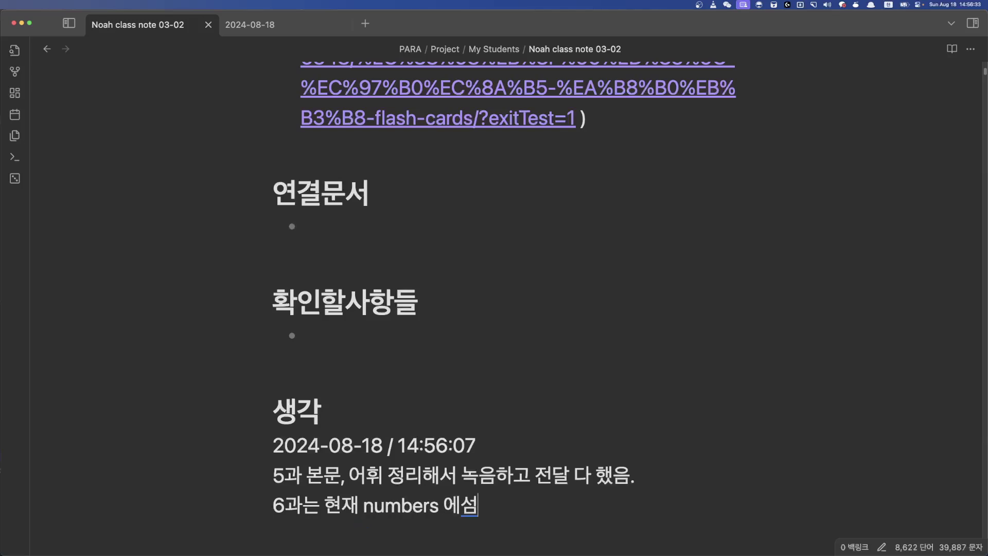
pyautogui.write('으')
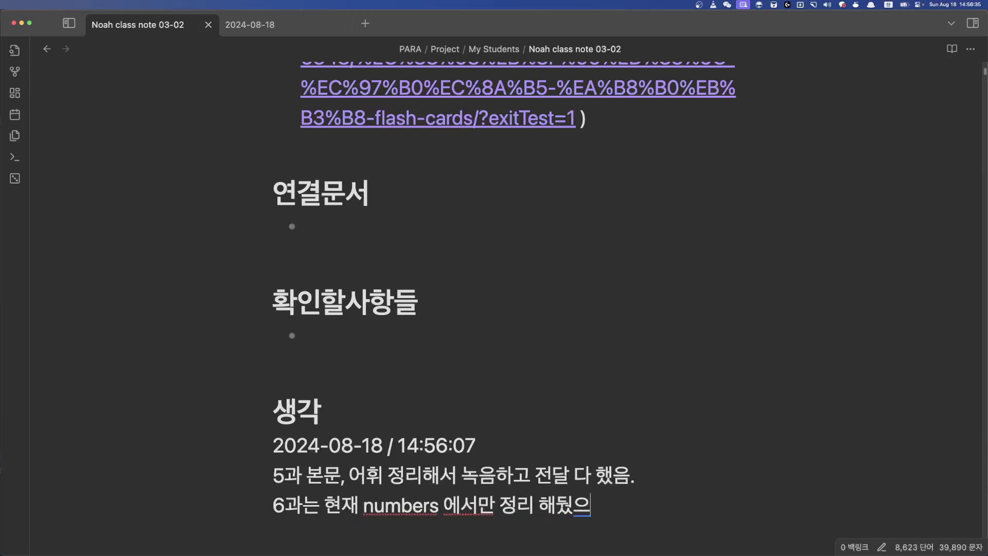
pyautogui.write('니, 5과')
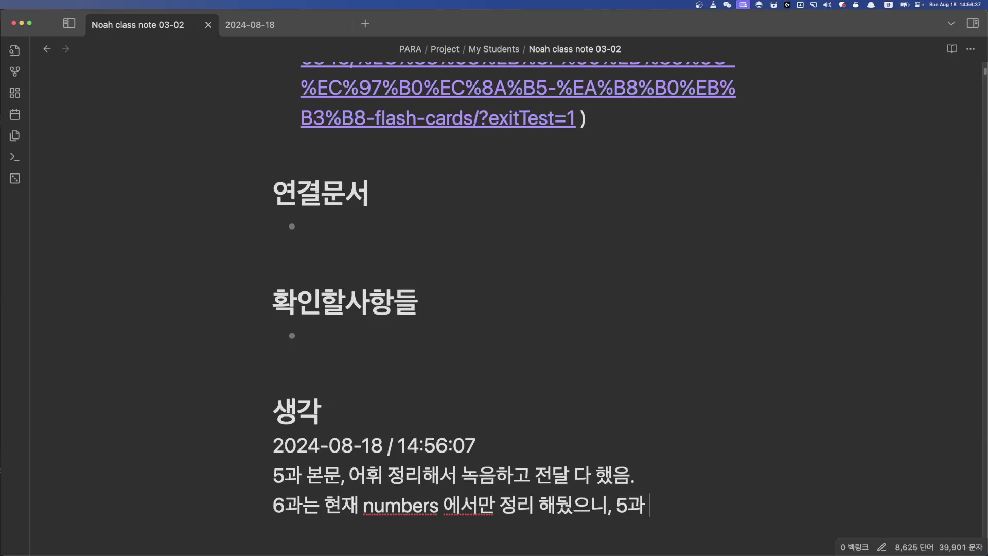
pyautogui.write(' 소화하는 거 지켜보고 ㄴ')
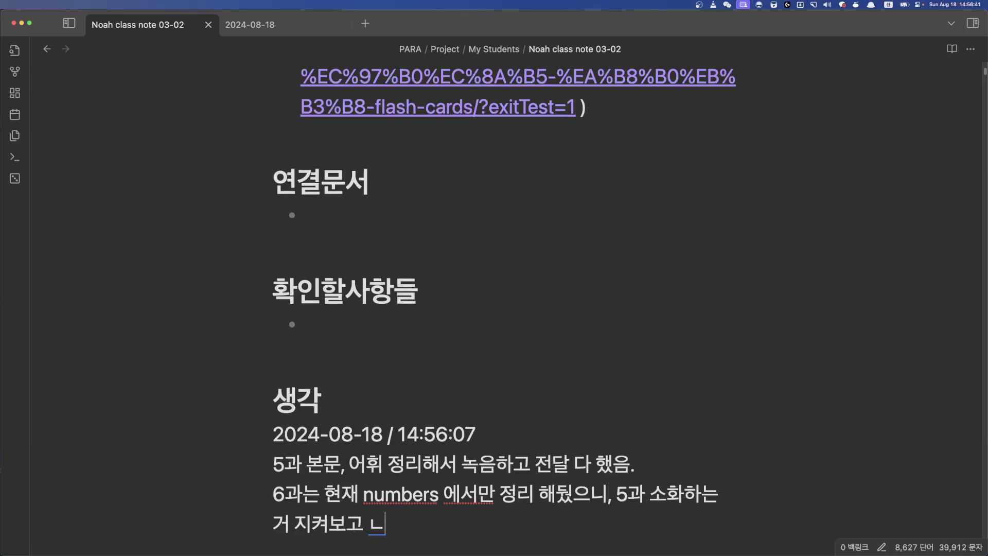
pyautogui.press('BackSpace')
pyautogui.write('끝날때')
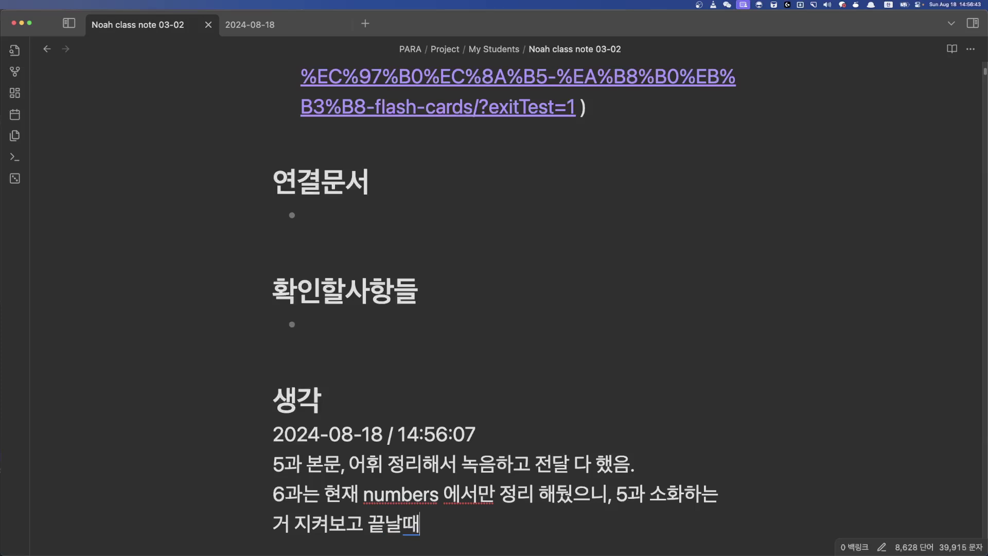
pyautogui.write('쯤 6과')
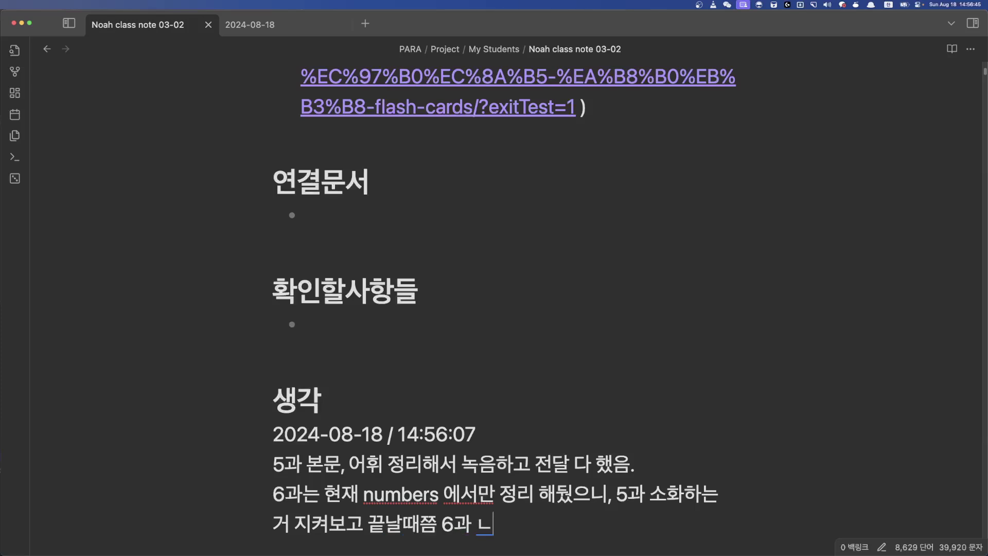
pyautogui.write(' csv 로 ㅊ')
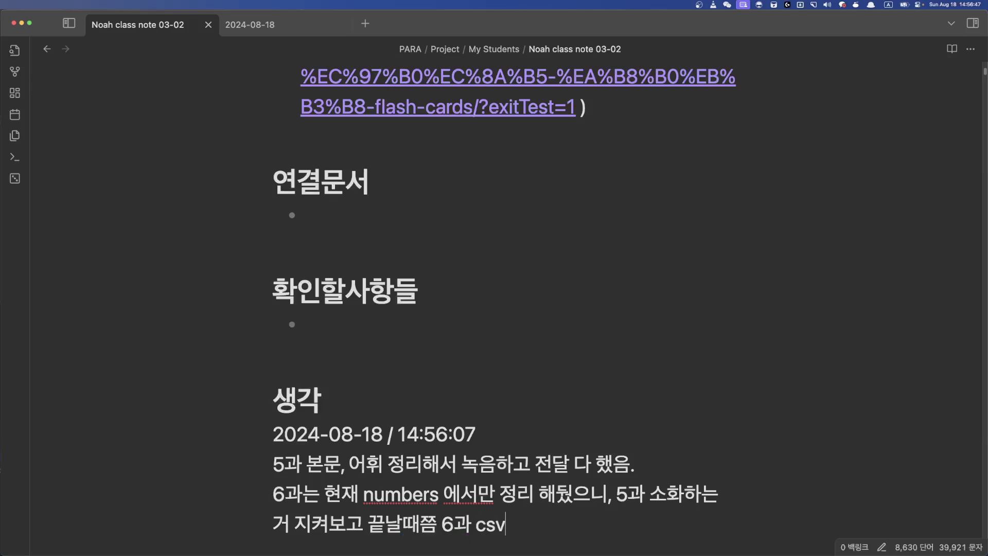